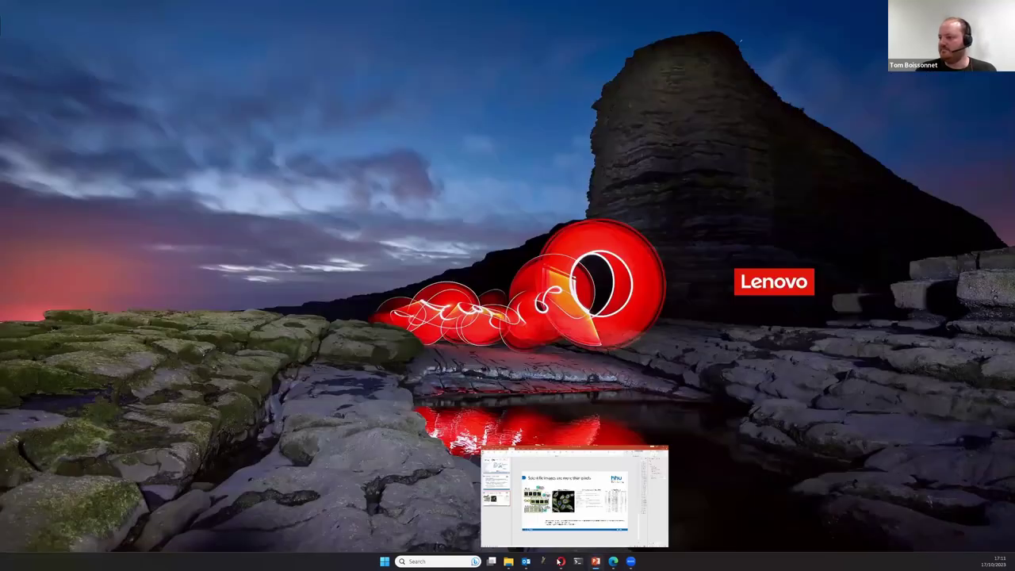
- Switch to the OMERO web client, expand the CellProfiler images and condensation datasets, and select the image C4.pattern6.tif
click(583, 508)
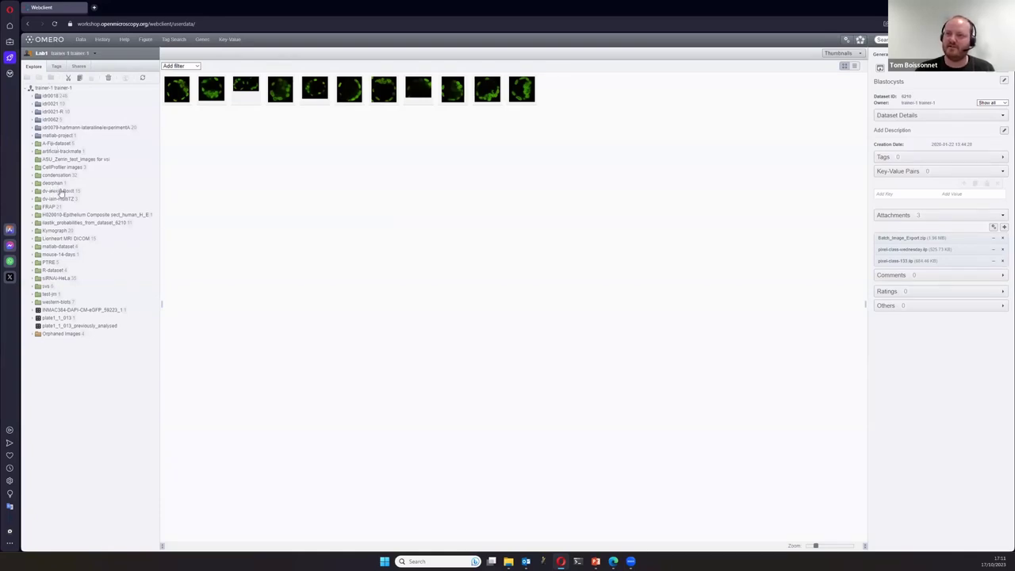
double_click(59, 167)
double_click(56, 198)
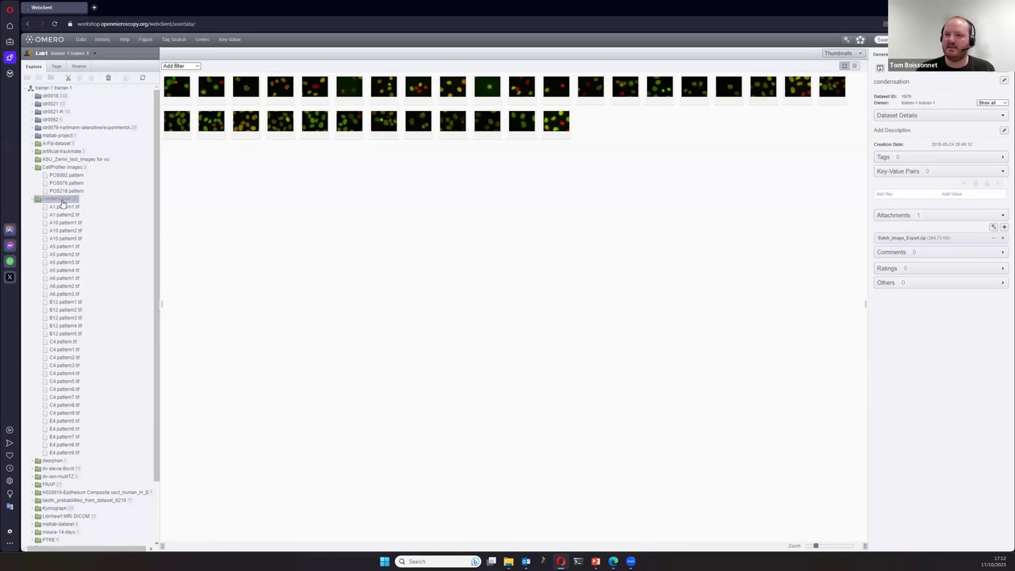
click(280, 123)
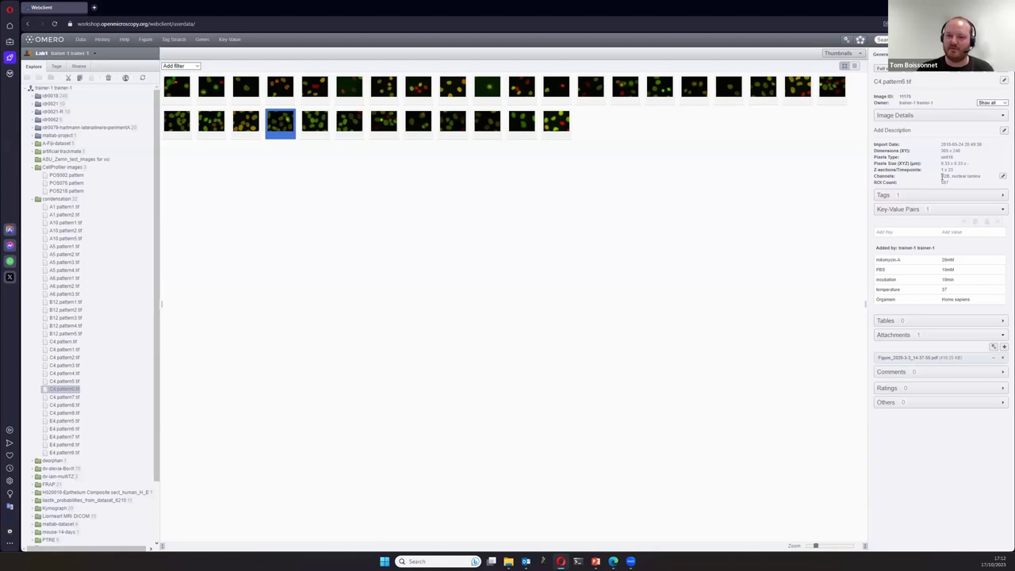
- Inspect the editable channel names of C4.pattern6.tif without changing them, and check the tags attached to it
click(1002, 177)
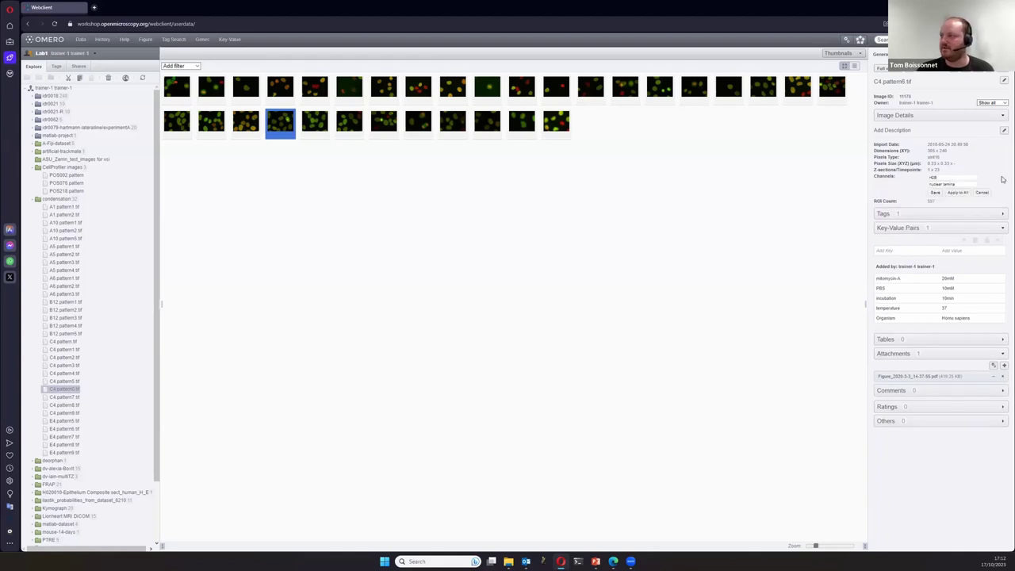
click(962, 183)
double_click(959, 177)
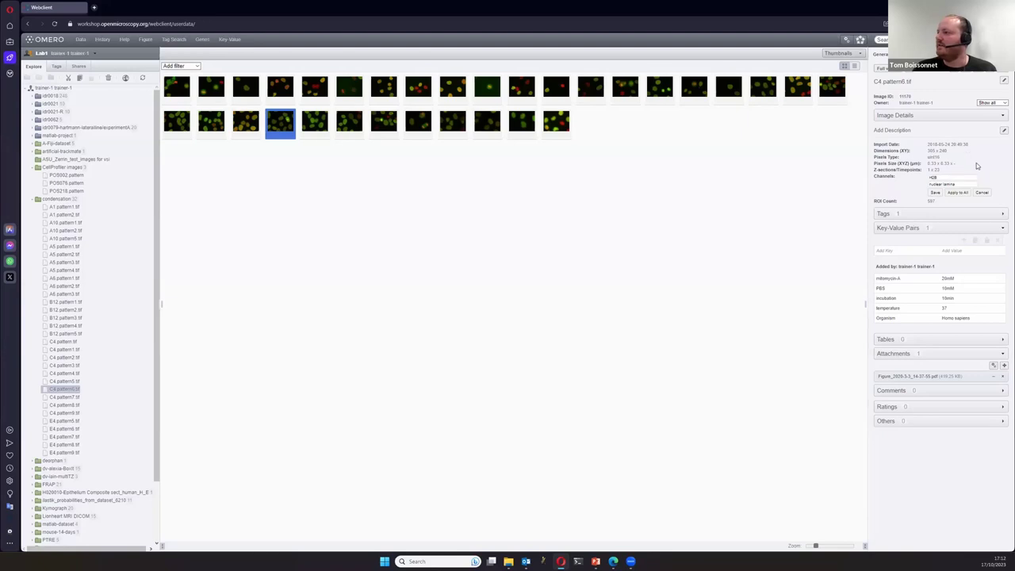
click(982, 194)
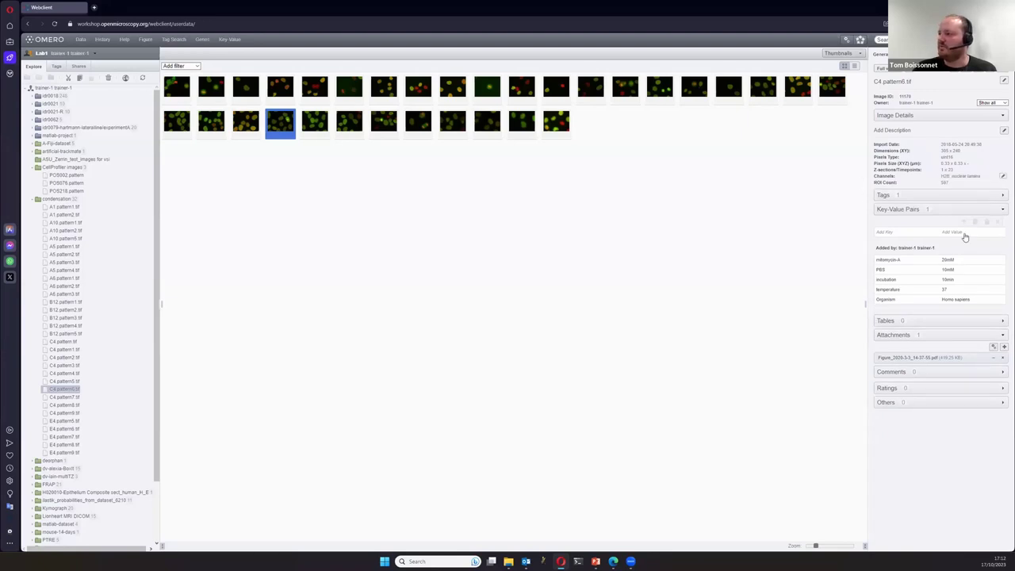
click(926, 197)
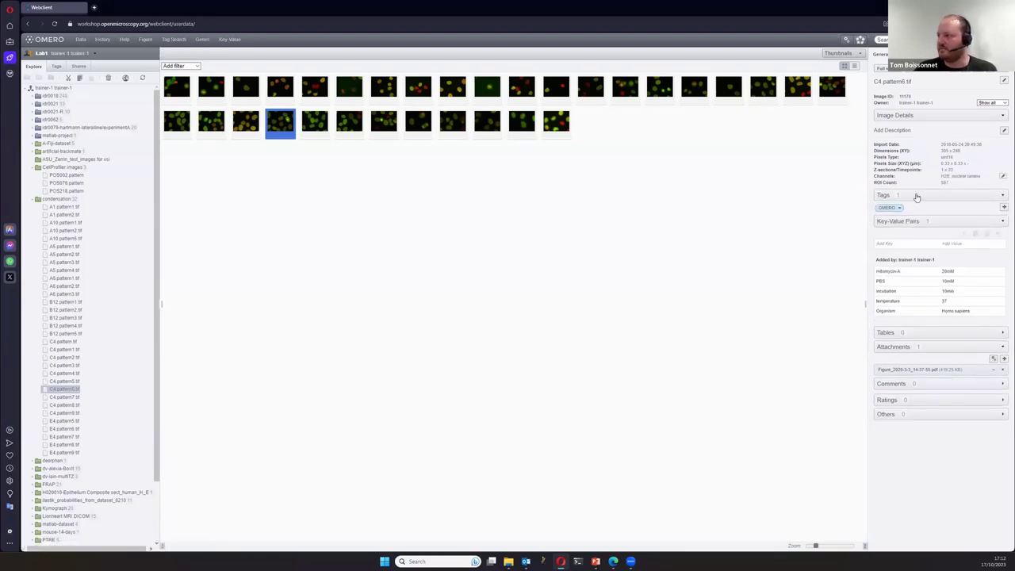
click(918, 197)
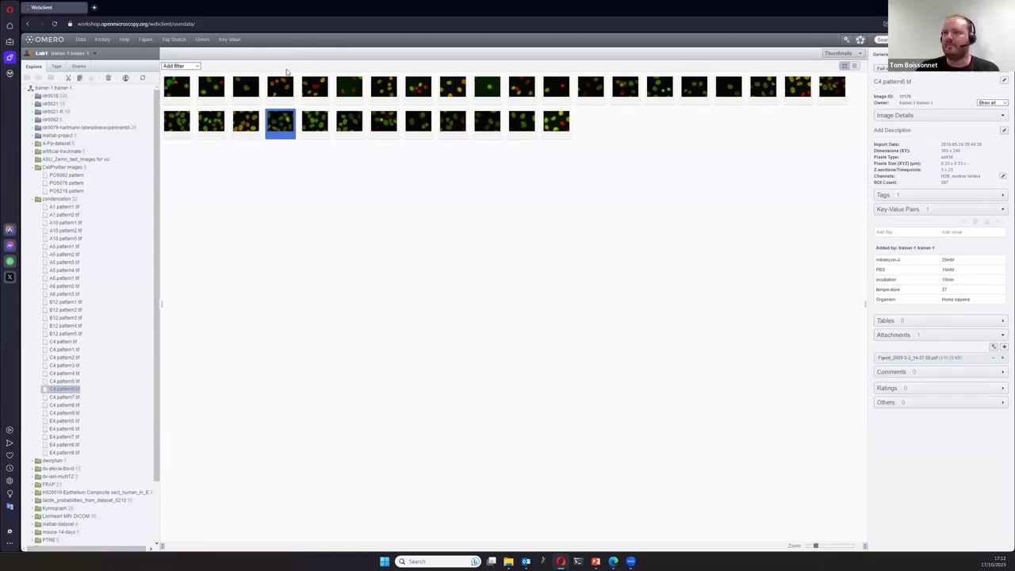
- Open C4.pattern6.tif in the full image viewer and go to time point 10
double_click(279, 127)
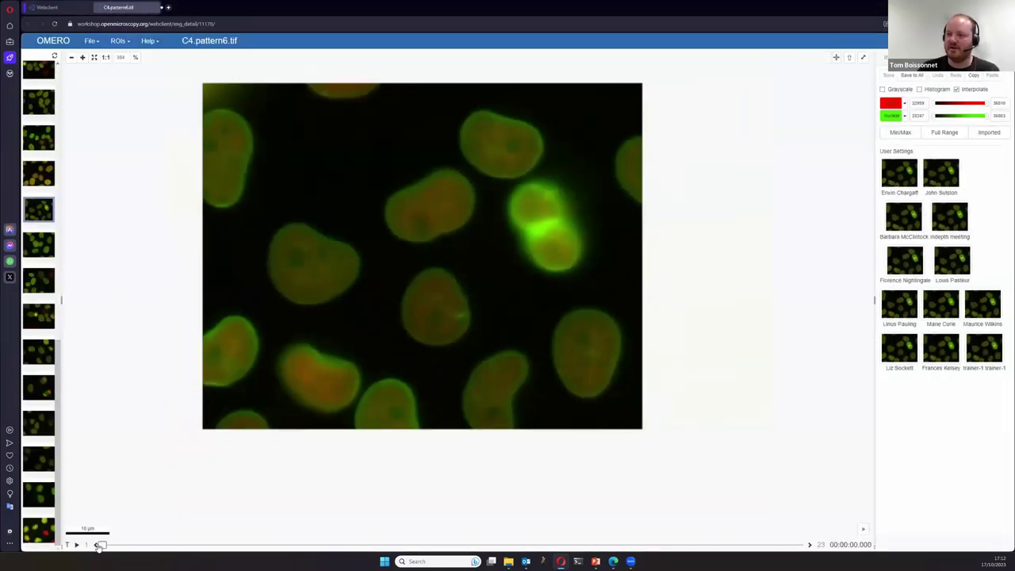
drag(99, 544, 389, 544)
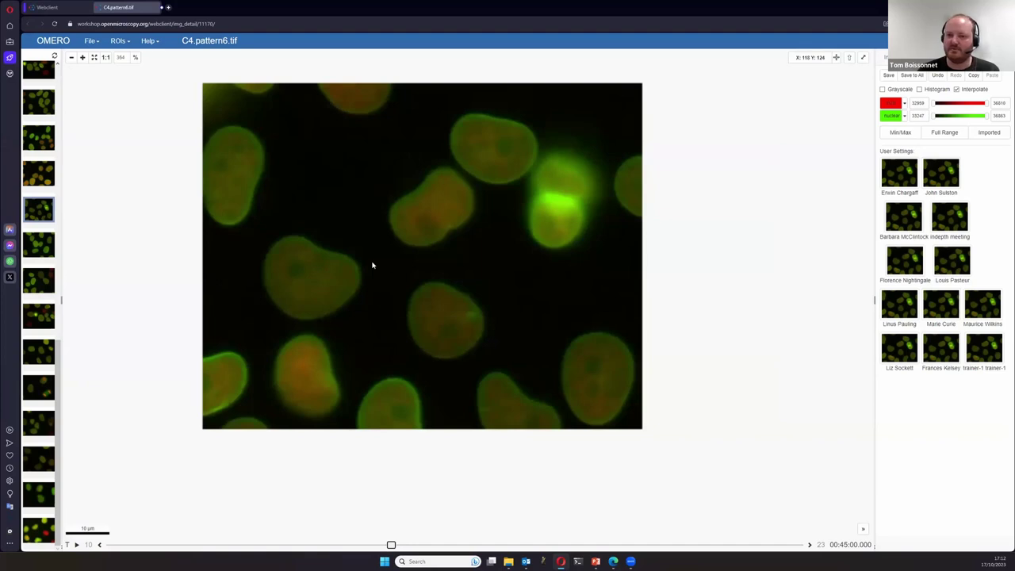
mouse_move(985, 103)
mouse_down()
mouse_move(958, 104)
mouse_move(986, 104)
mouse_up()
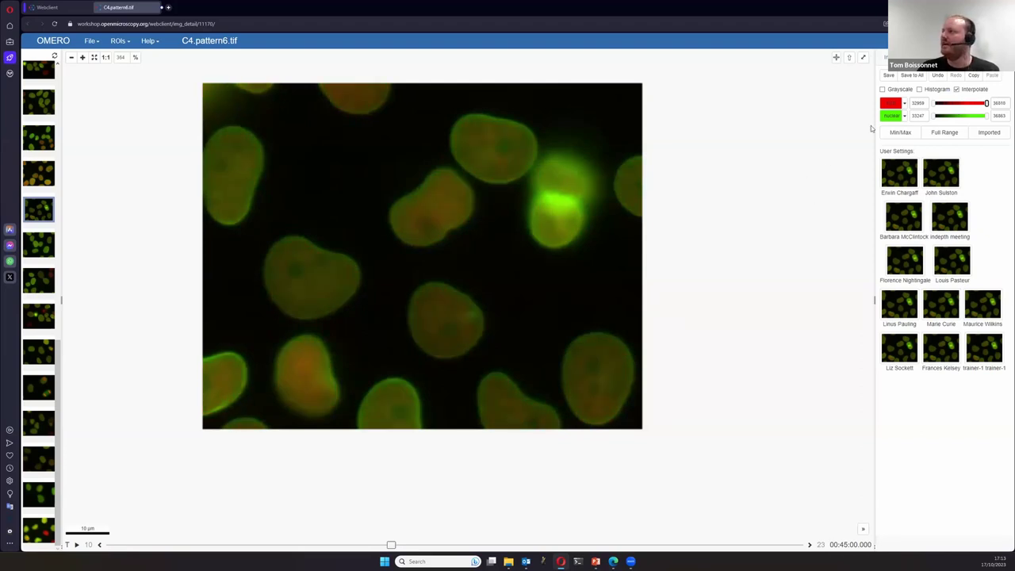
click(944, 57)
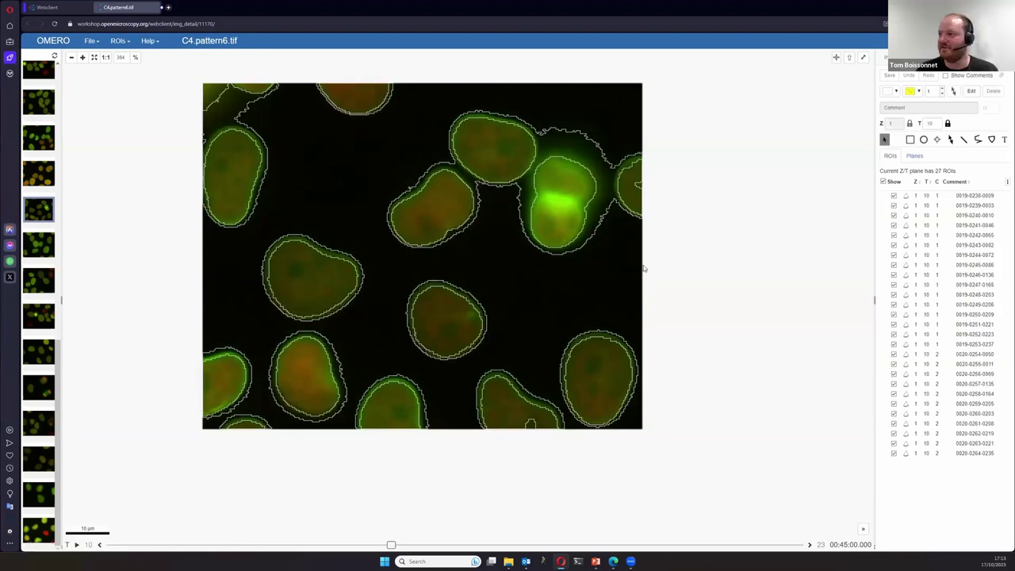
click(956, 234)
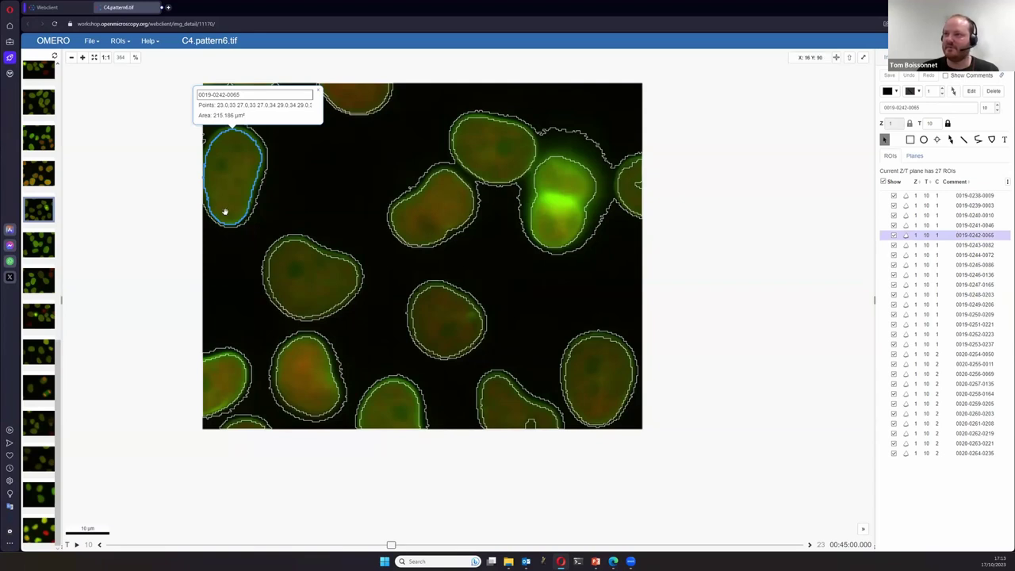
scroll(161, 198, down, 2)
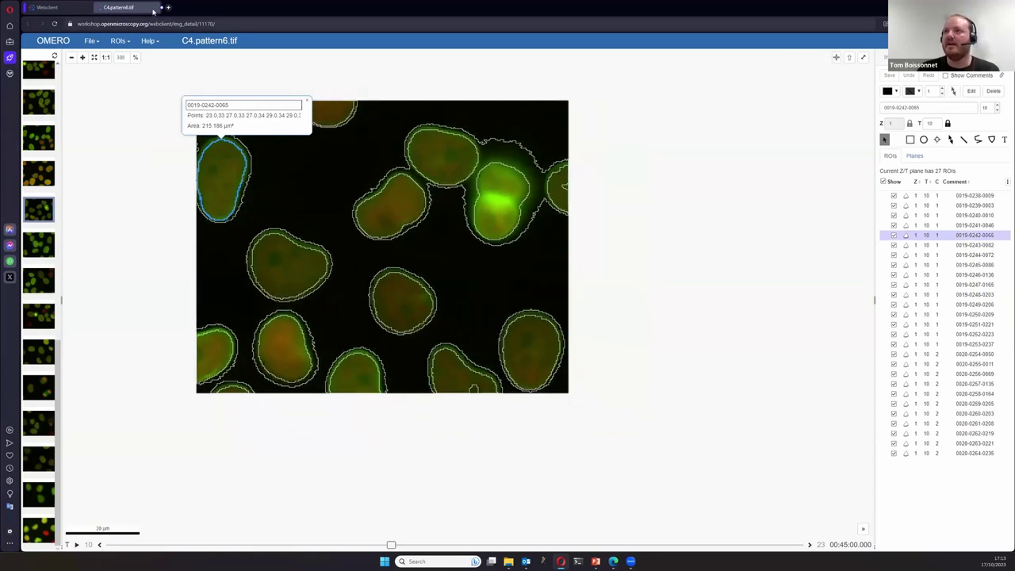
click(161, 7)
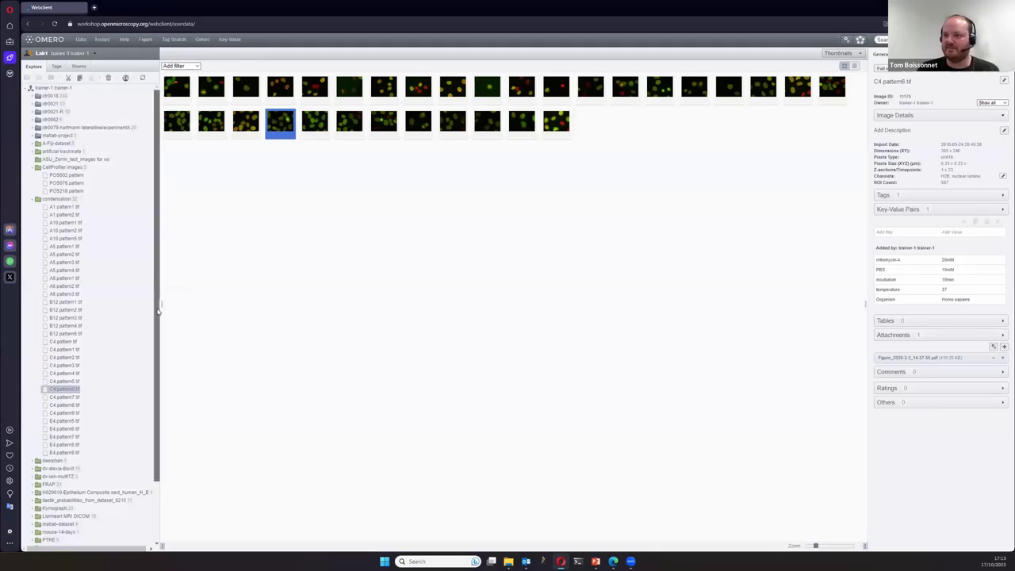
- Collapse the condensation dataset in the data tree and open the siRNAi-HeLa dataset
scroll(156, 302, down, 1)
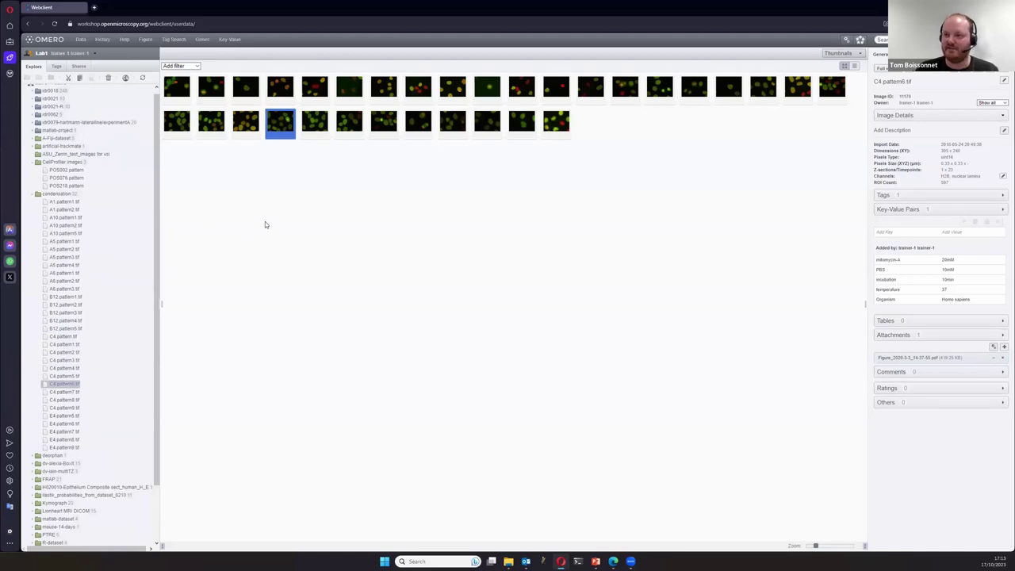
click(31, 195)
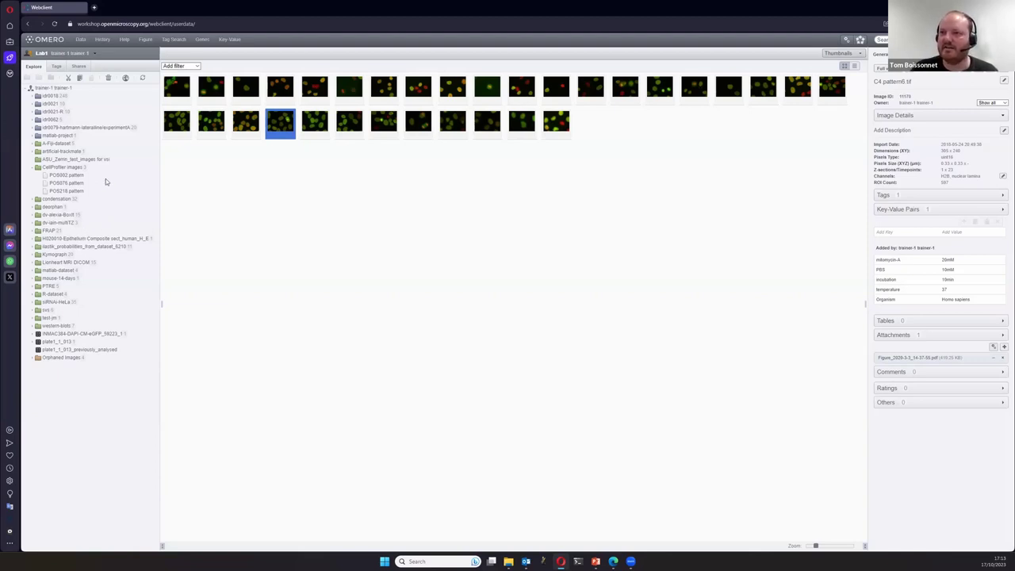
click(57, 200)
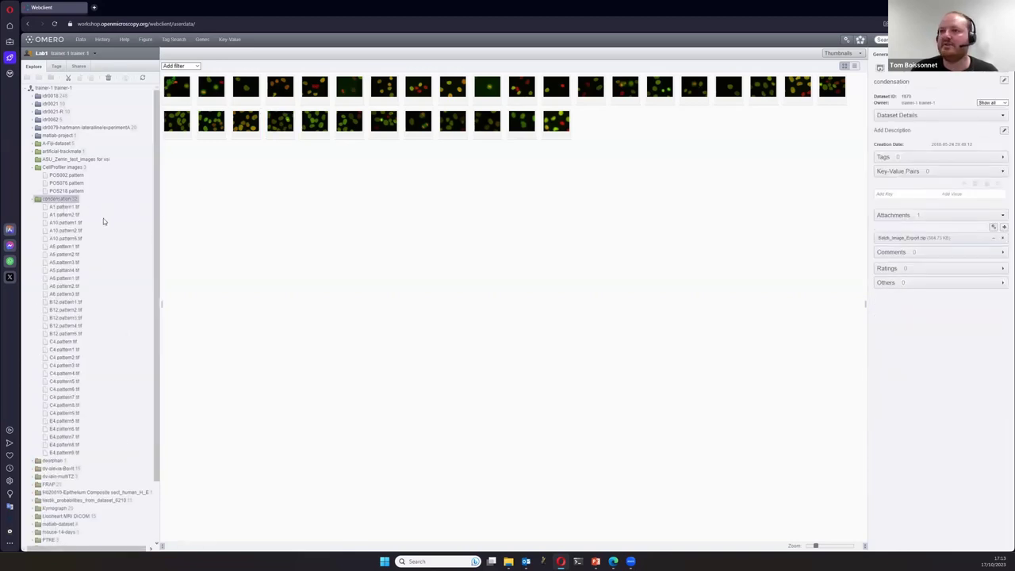
click(33, 199)
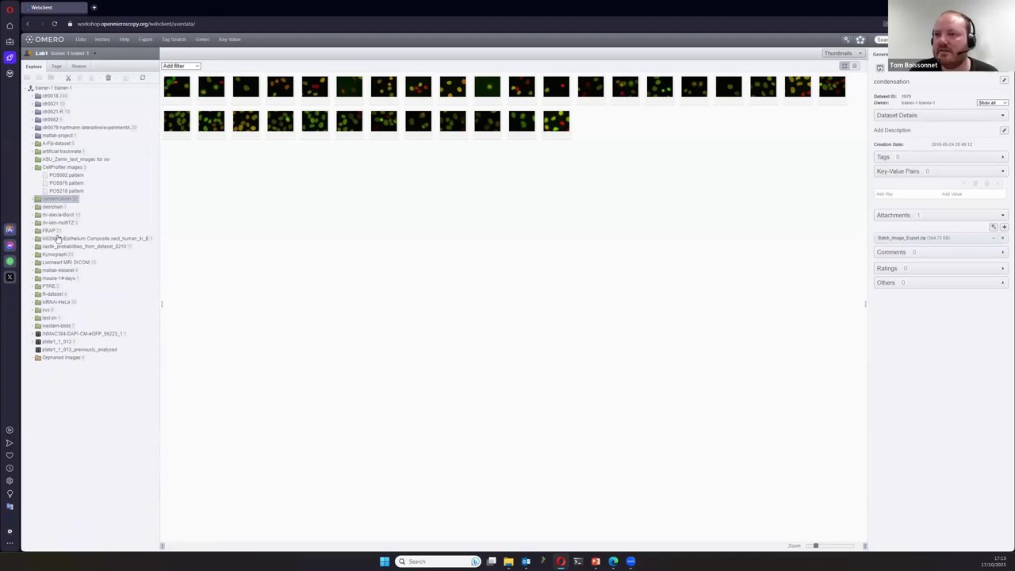
click(53, 303)
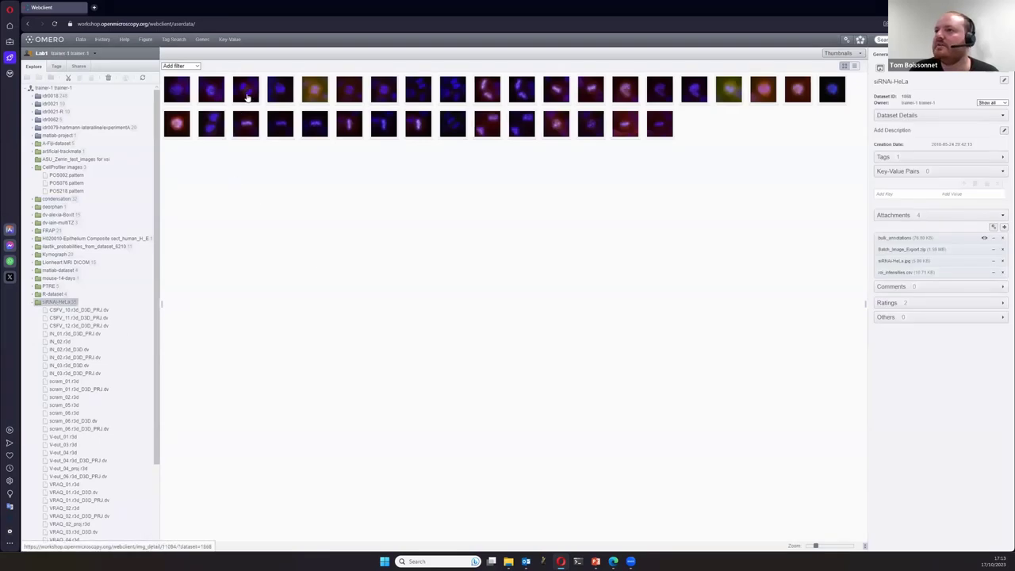
- Select the images CSFV_12.r3d_D3D_PRJ.dv, scram_02.r3d and VRAQ_03.r3d_D3D.dv together and look over their key-value pairs and attachments
click(246, 92)
scroll(917, 284, down, 5)
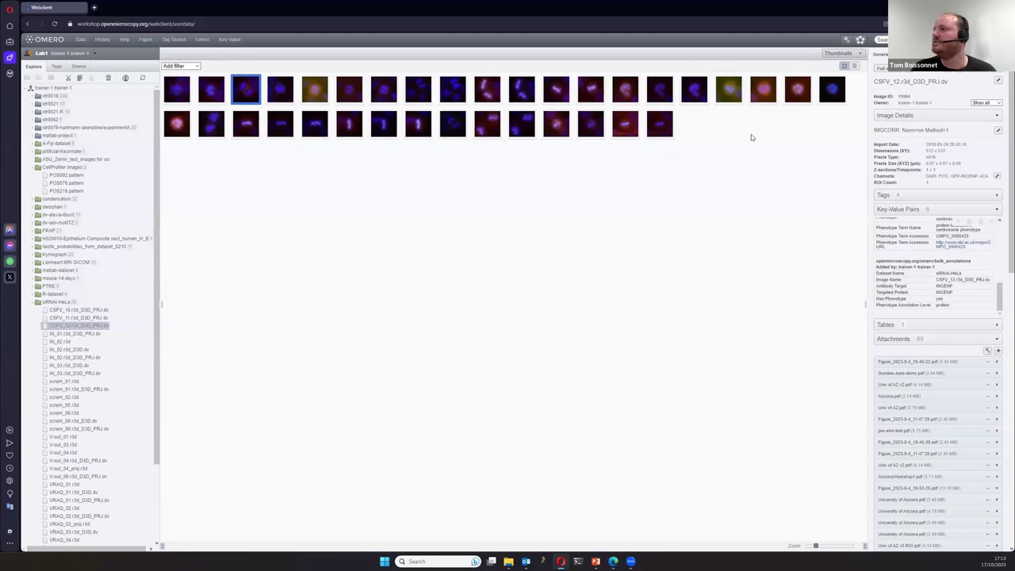
ctrl+click(555, 90)
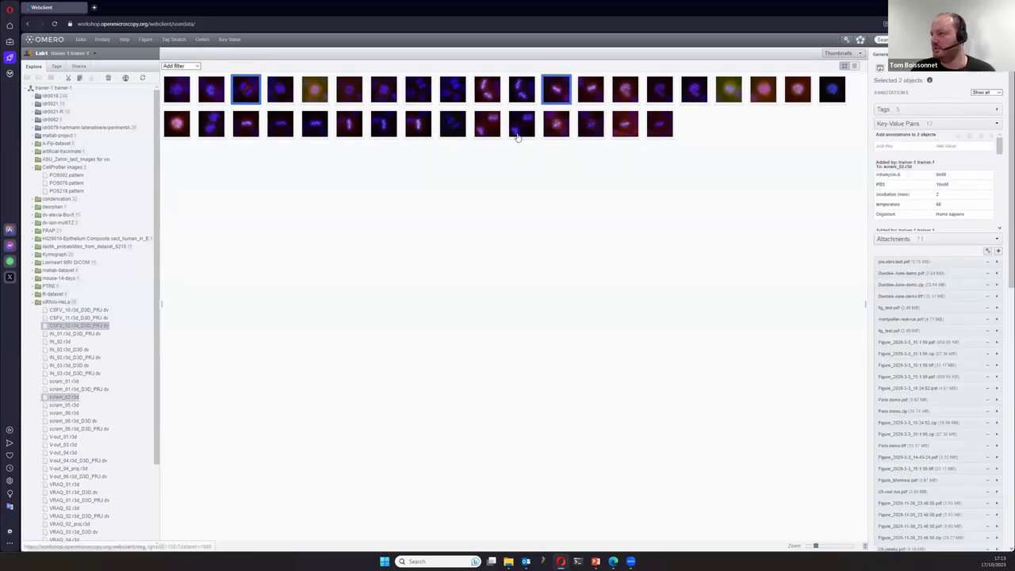
ctrl+click(449, 133)
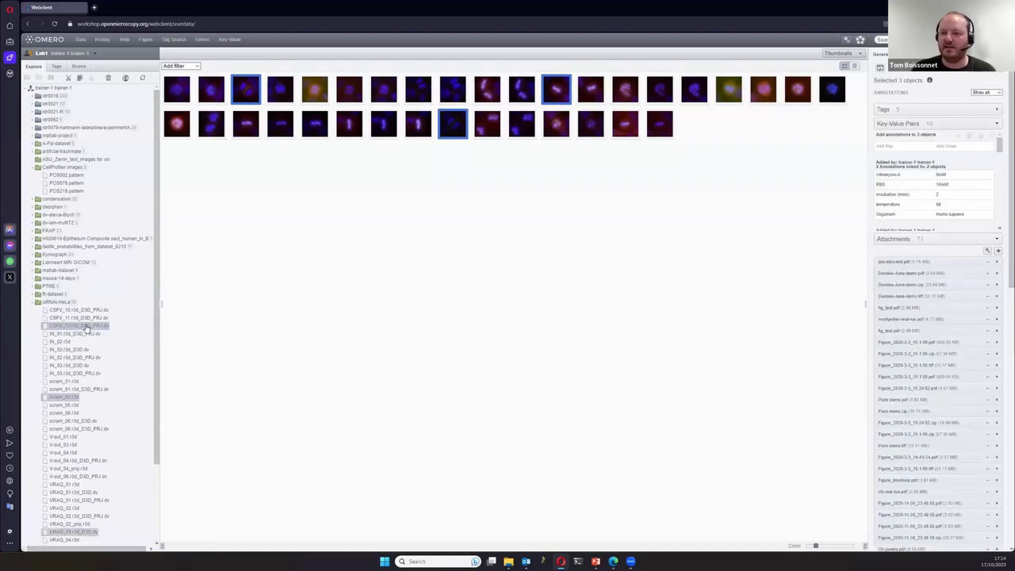
scroll(109, 291, down, 1)
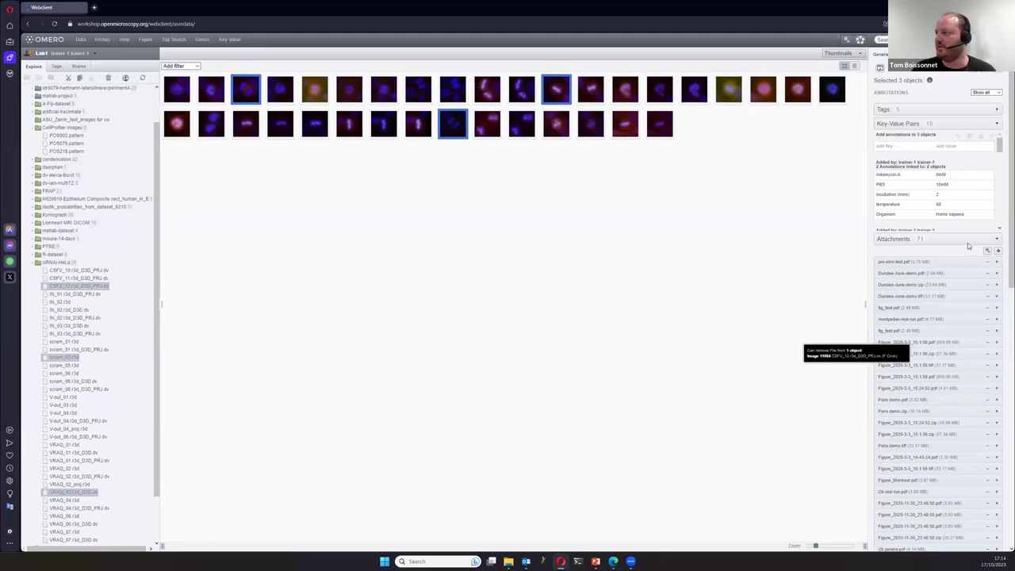
scroll(944, 186, down, 3)
scroll(944, 186, up, 3)
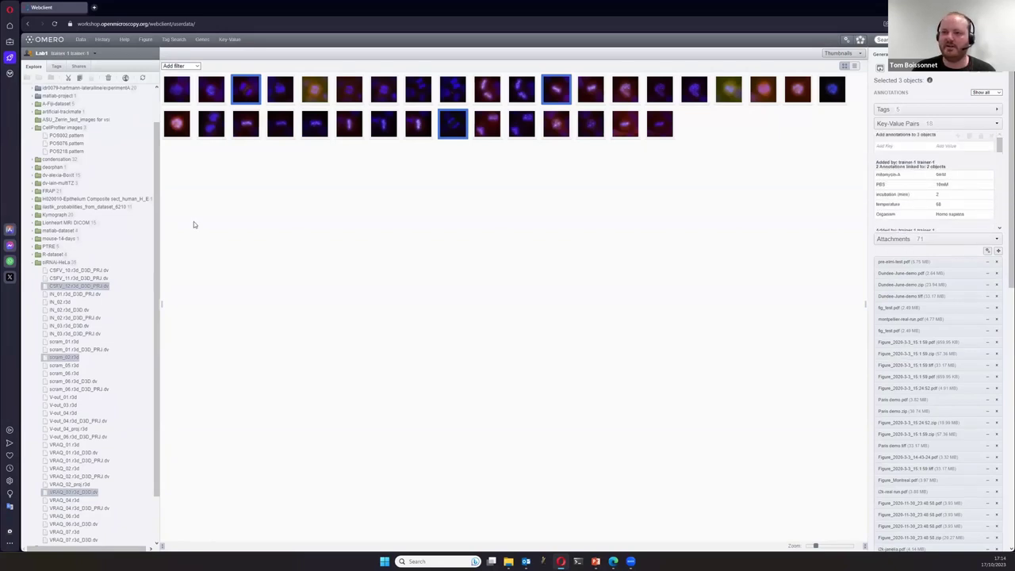
- Open the three selected siRNAi-HeLa images in OMERO.figure
right_click(66, 293)
mouse_move(91, 365)
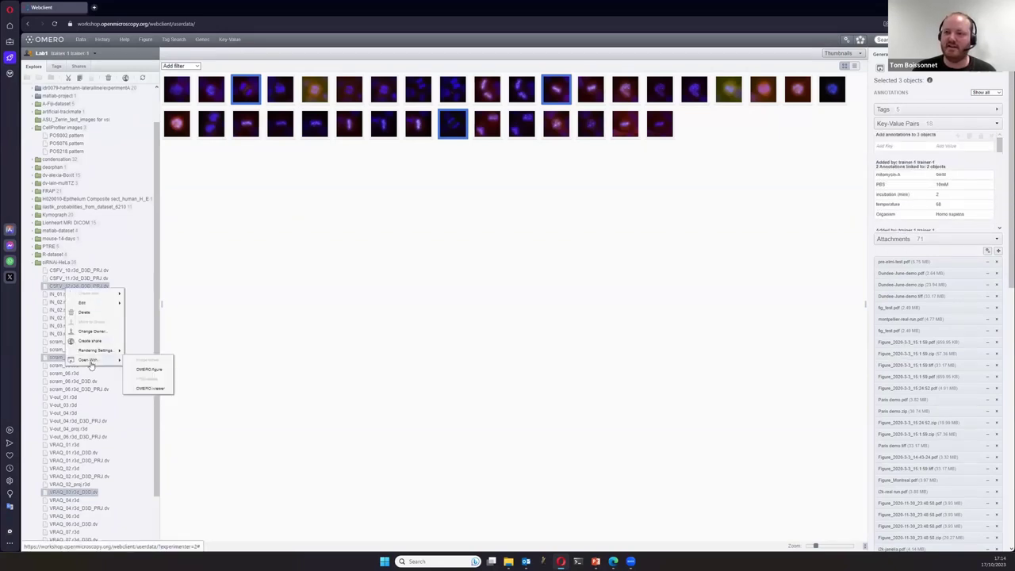
click(147, 369)
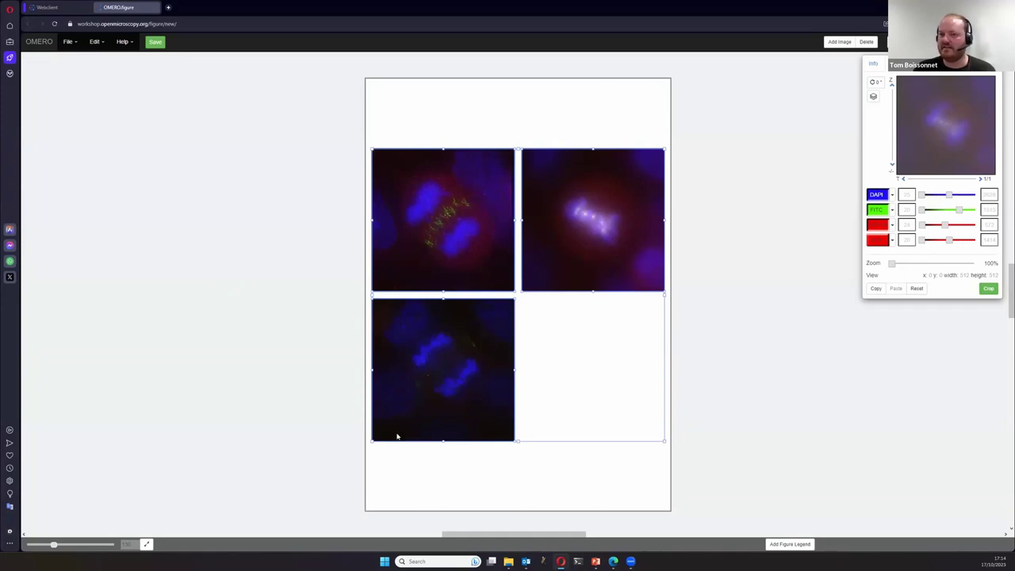
- Rearrange the three image panels into a single vertical column on the left side of the page
click(733, 288)
drag(459, 186, 482, 119)
drag(629, 184, 487, 254)
drag(482, 431, 490, 499)
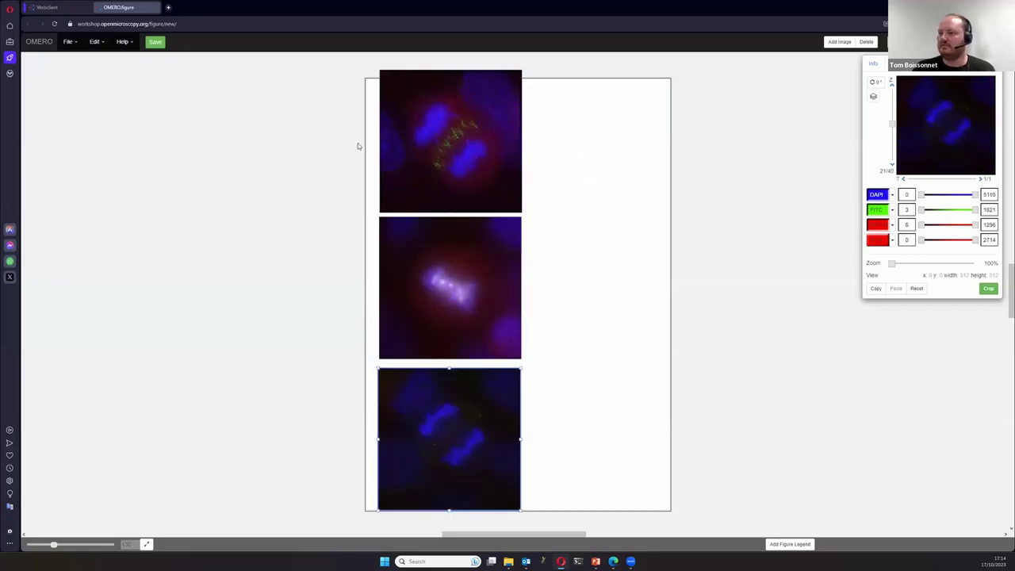
- Select all three panels and scale them down together to a small column near the page's upper-left corner
shift+click(448, 169)
shift+click(451, 286)
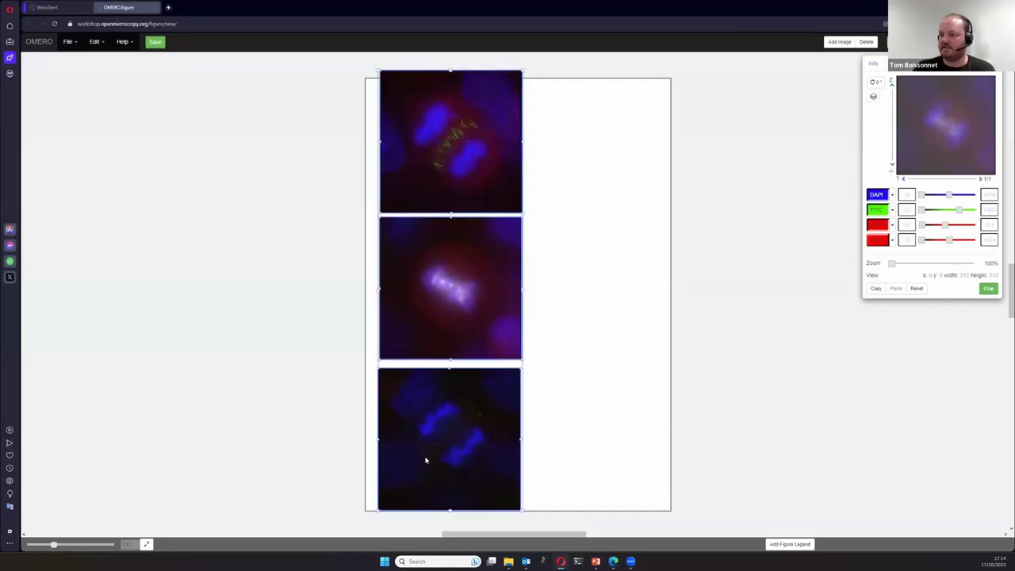
drag(379, 510, 388, 255)
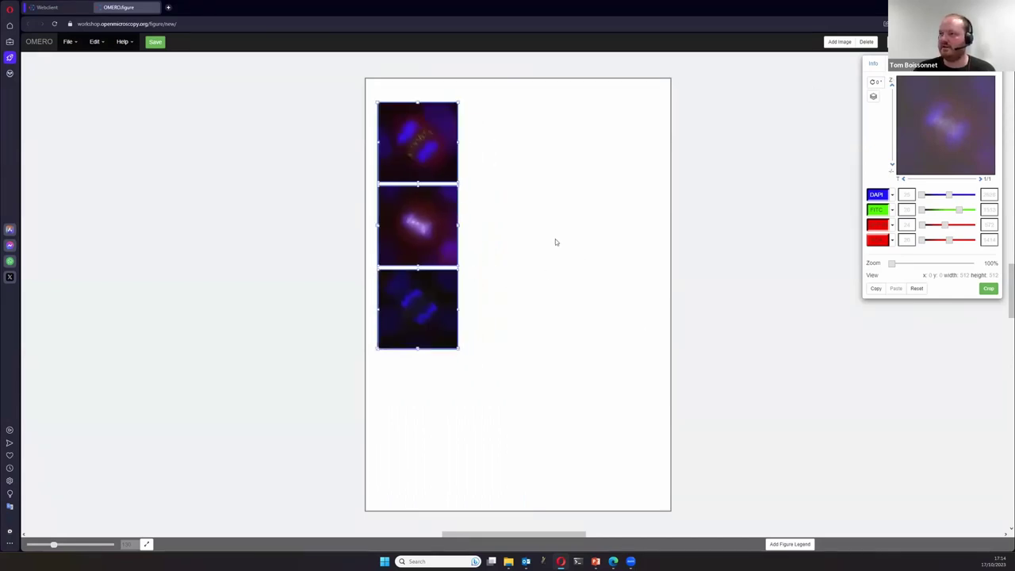
- Turn off the fourth channel, the second red one, for all three panels
click(533, 273)
drag(367, 83, 521, 378)
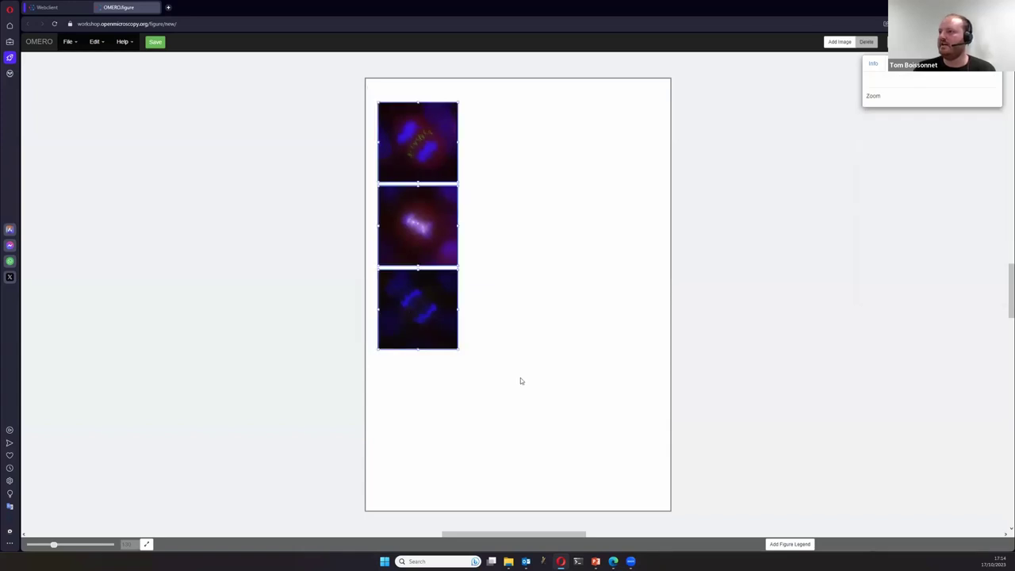
click(875, 240)
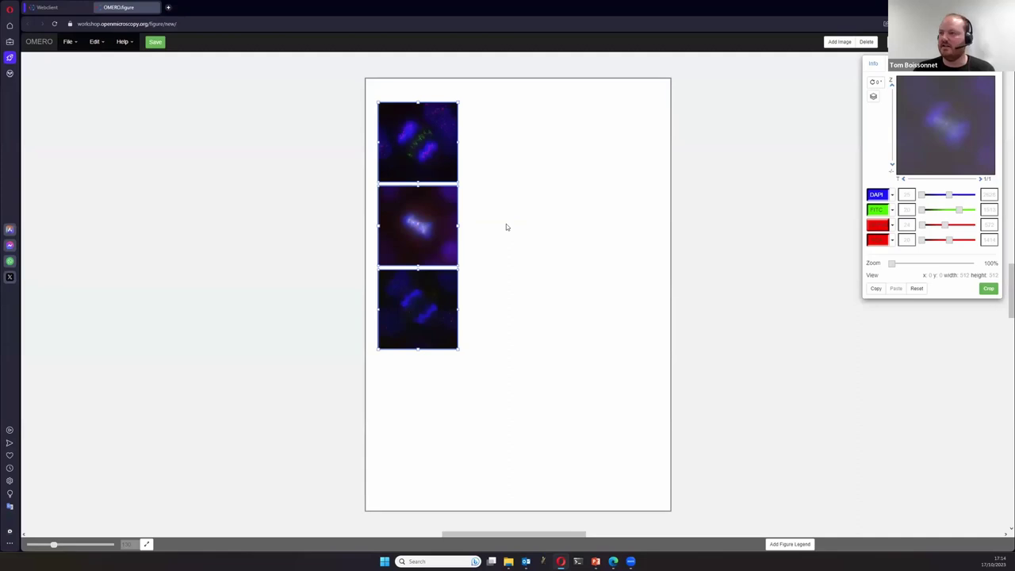
- Paste four copies of the three-panel column beside the original to build a grid of five columns
key(ctrl+v)
key(ctrl+v)
key(ctrl+v)
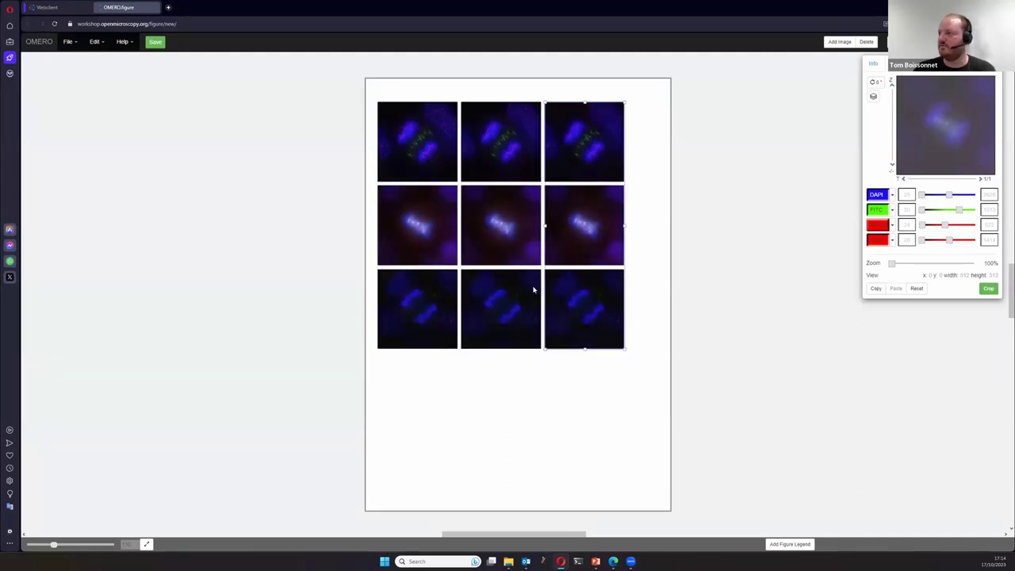
key(ctrl+v)
- Select the whole grid of panels, center it over the page, and shrink it to fit within the page width
drag(372, 80, 749, 379)
key(ctrl+z)
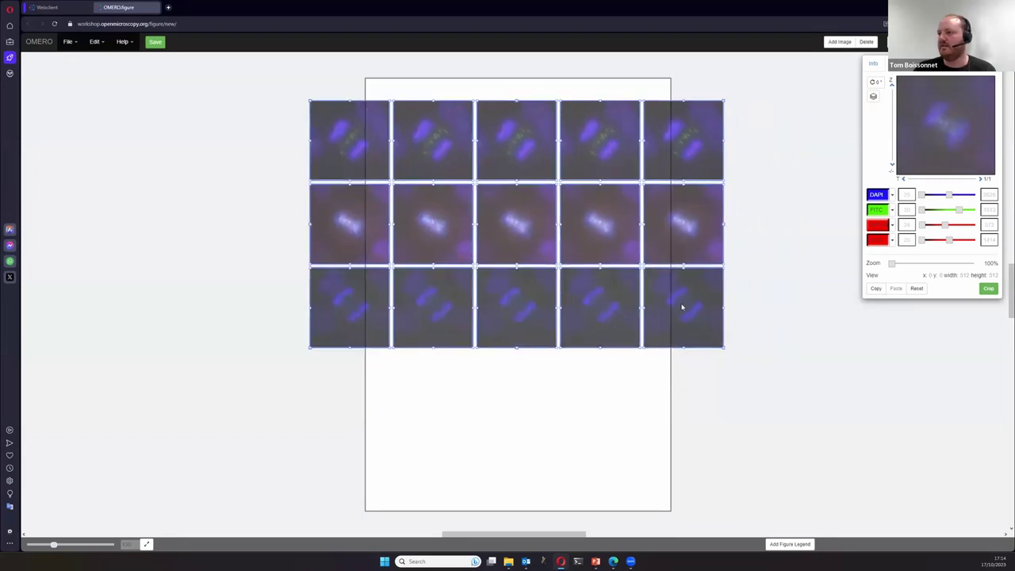
drag(724, 349, 645, 271)
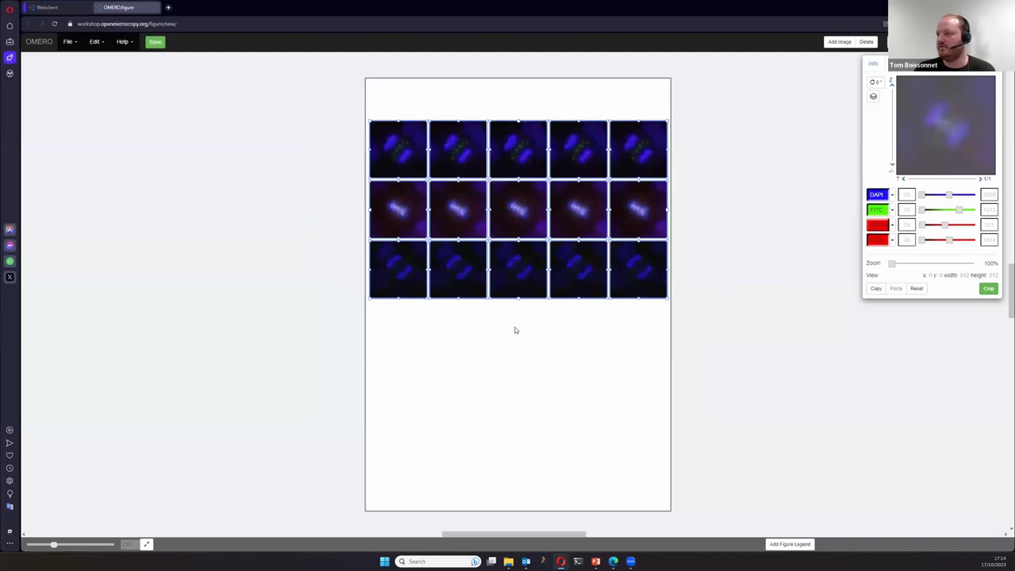
- Set the DAPI channel's color to white in the second column of panels and the FITC channel's to white in the third column
drag(449, 98, 468, 329)
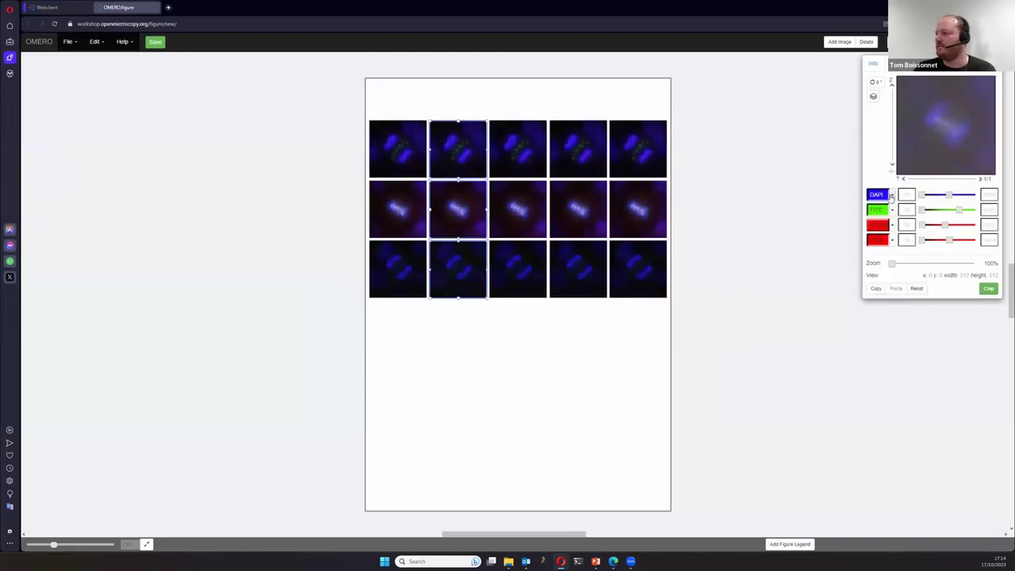
click(893, 196)
click(886, 263)
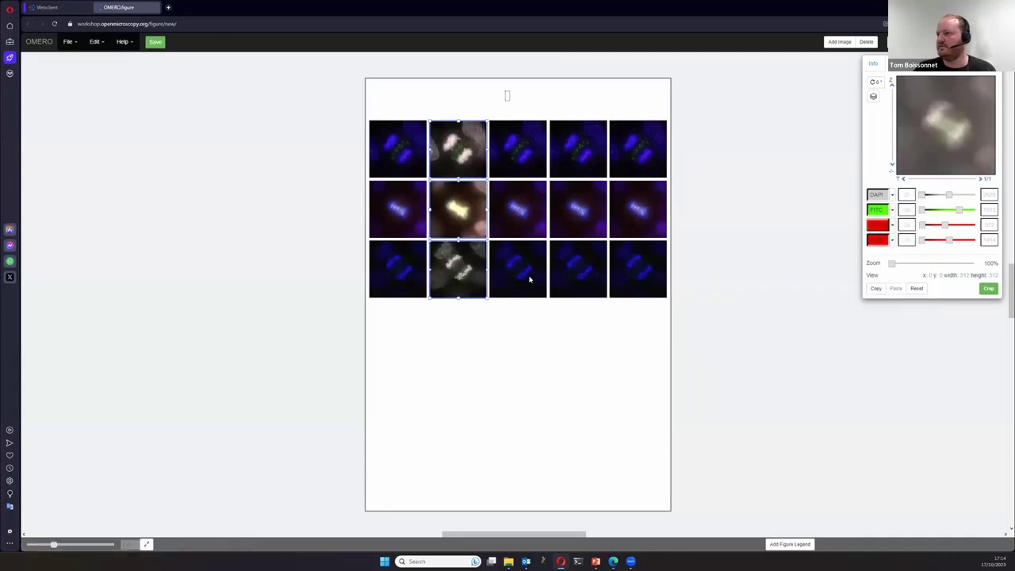
drag(530, 309, 520, 111)
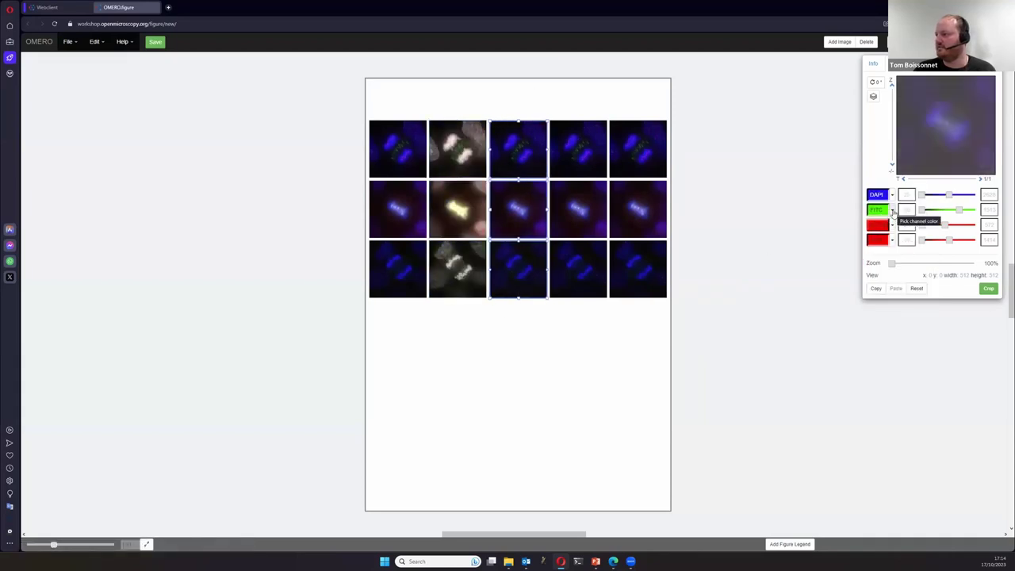
click(893, 211)
click(877, 265)
- Set the GFP-INCENP channel's color to white in the fourth column and the ACA channel's color to white in the fifth column
shift+click(579, 140)
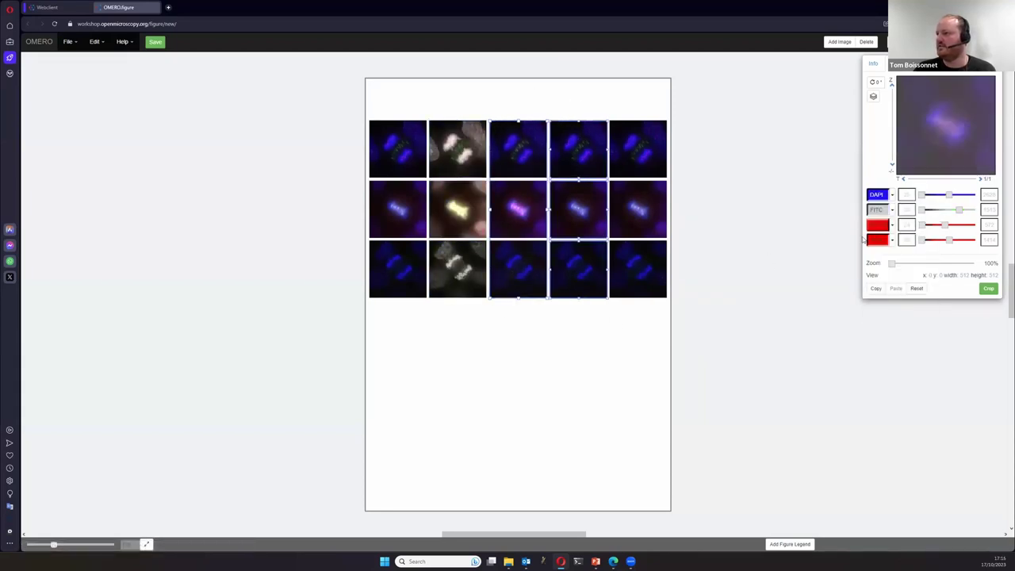
click(892, 225)
click(879, 281)
drag(652, 327, 669, 102)
click(892, 225)
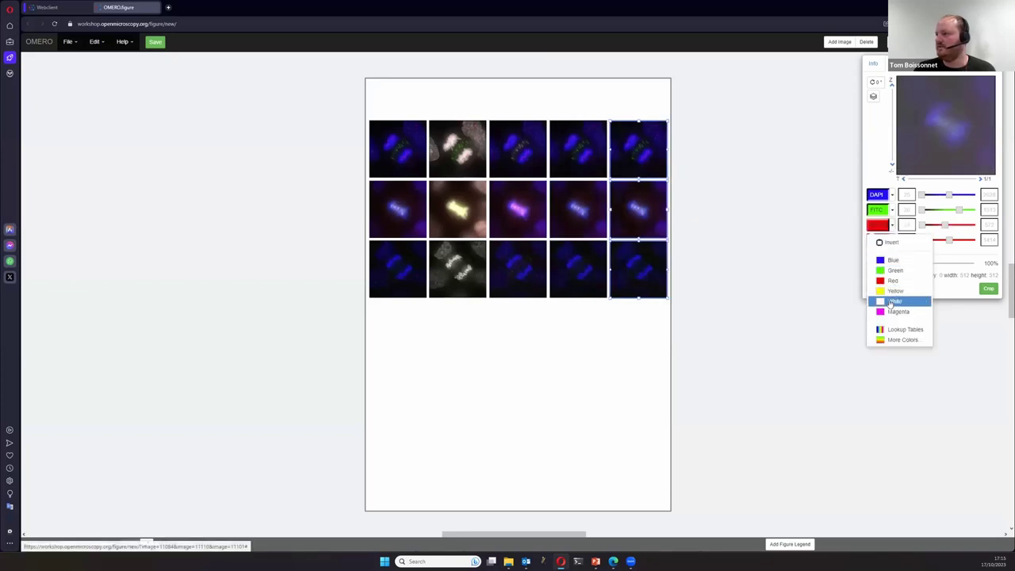
click(891, 302)
- Turn off channels so the second column shows only DAPI, the third only FITC, and the fourth only GFP-INCENP
drag(651, 324, 452, 97)
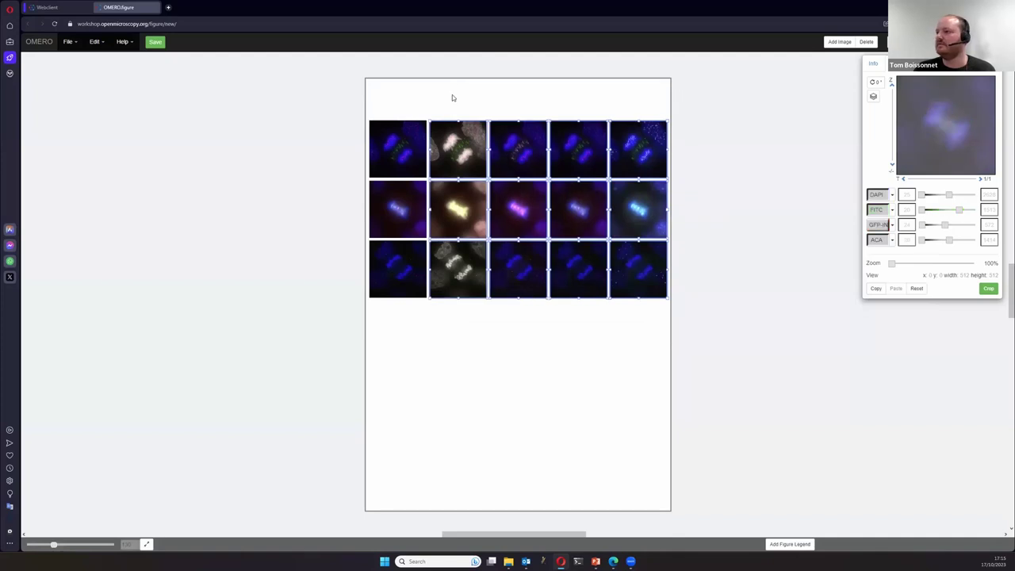
drag(461, 338, 523, 294)
drag(575, 91, 587, 293)
click(878, 211)
click(878, 210)
click(878, 225)
click(877, 240)
- Turn off every channel except ACA in the three panels of the fifth column
drag(618, 99, 668, 314)
click(877, 239)
click(877, 239)
click(878, 224)
click(876, 212)
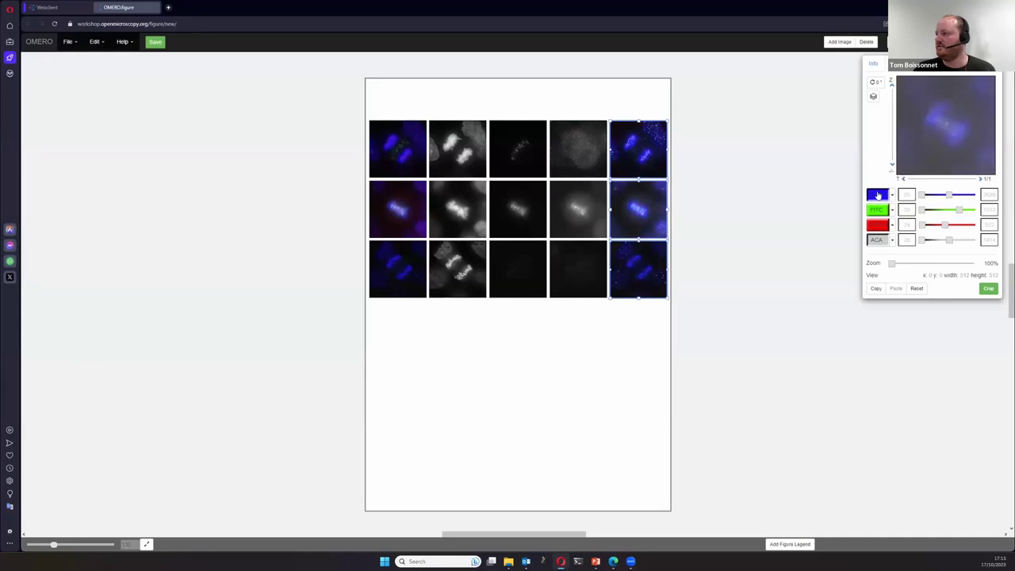
click(510, 317)
- Select all fifteen panels and show a labelled 10 µm scale bar with a height of 3 px on each
drag(342, 101, 646, 351)
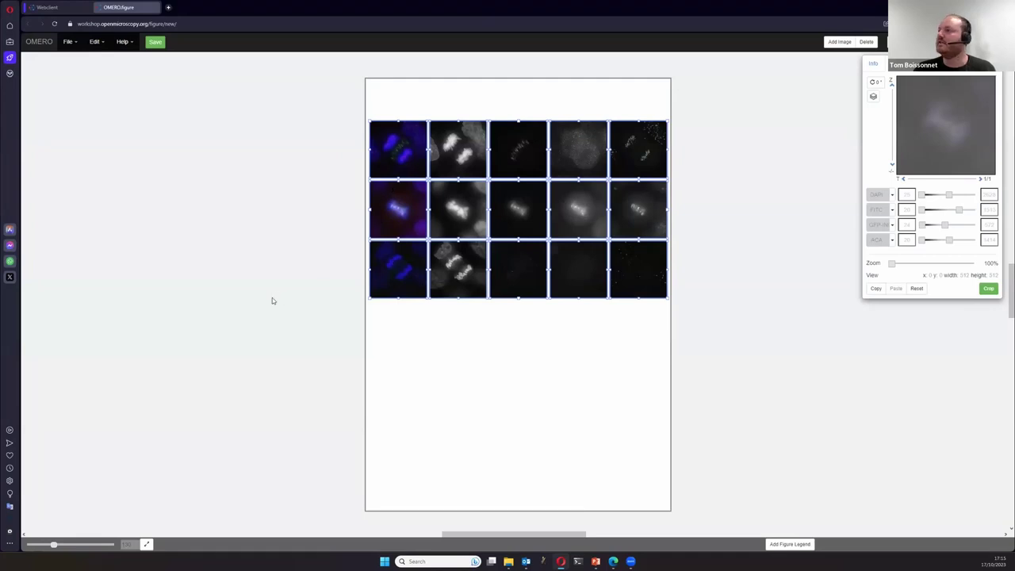
click(444, 240)
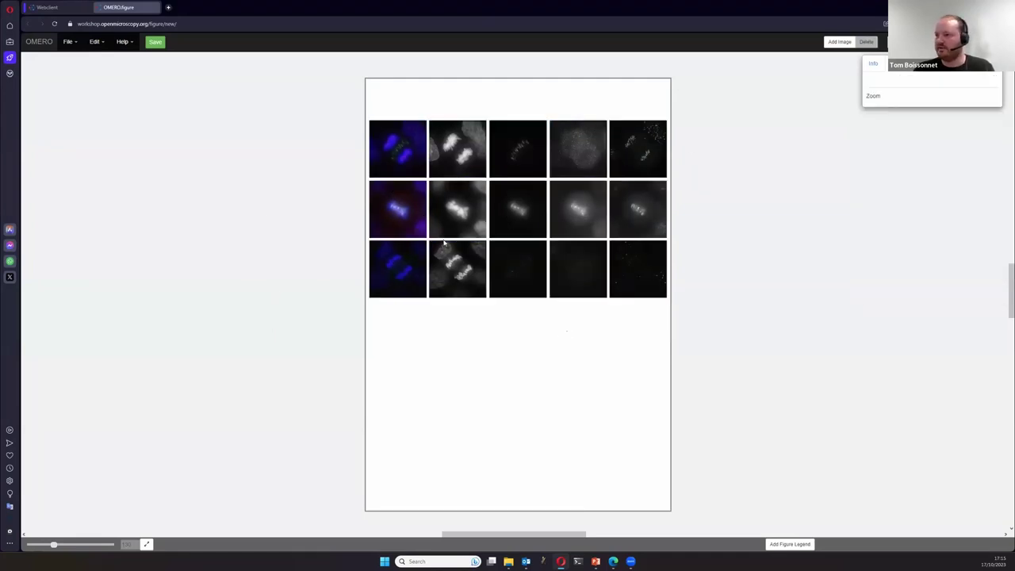
drag(348, 112, 674, 333)
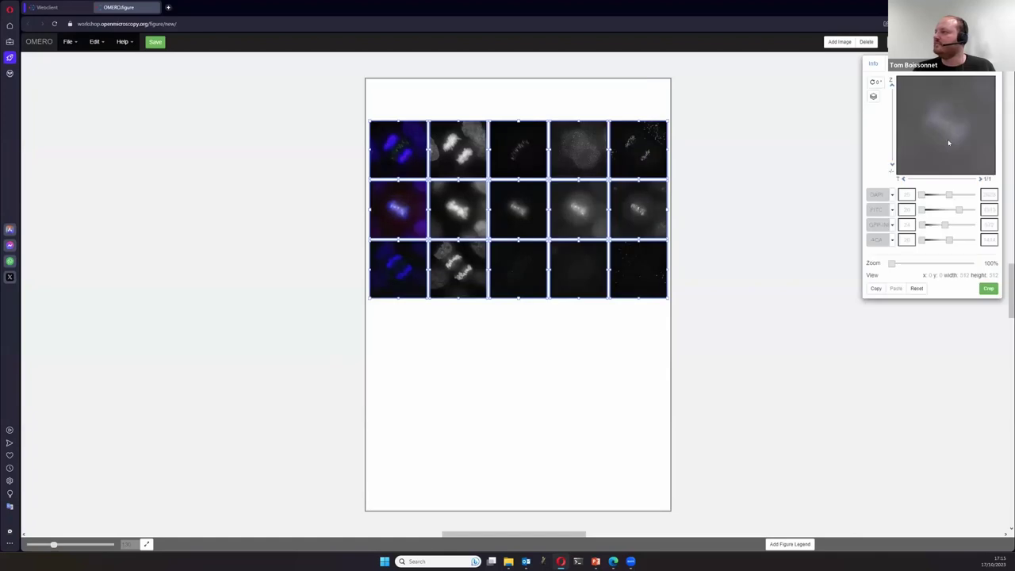
drag(830, 134, 804, 133)
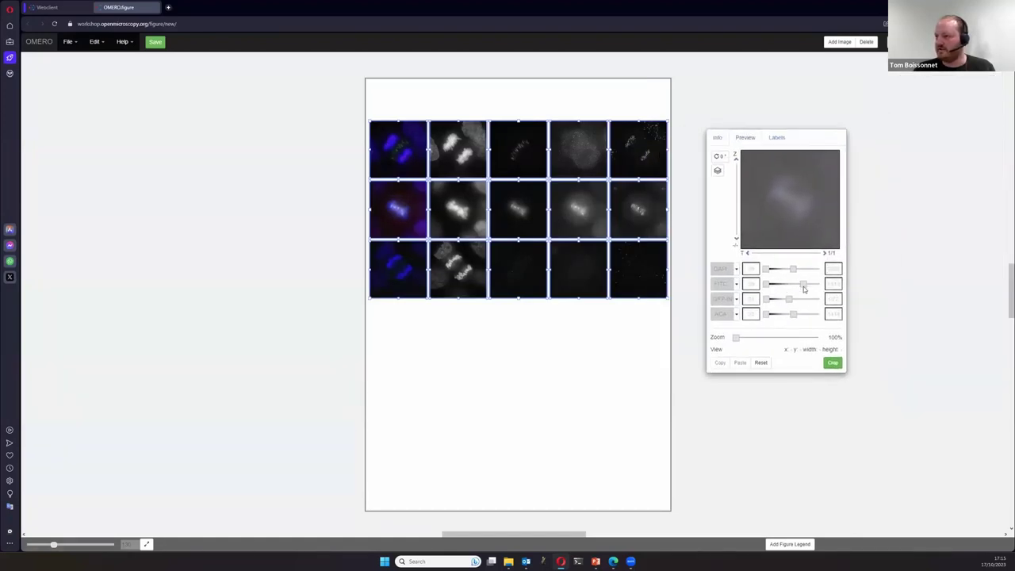
click(740, 339)
click(739, 339)
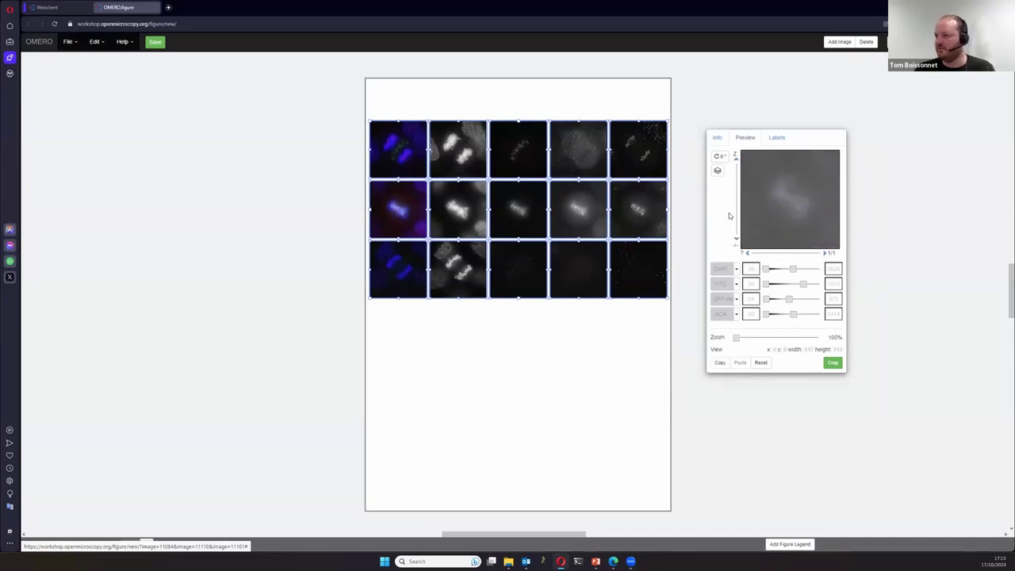
click(776, 138)
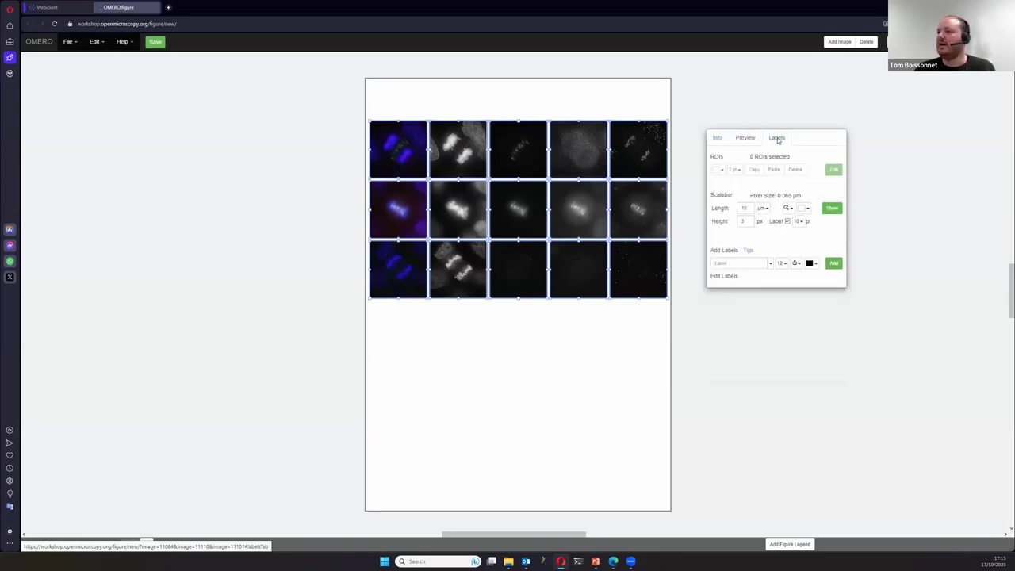
drag(804, 138, 820, 138)
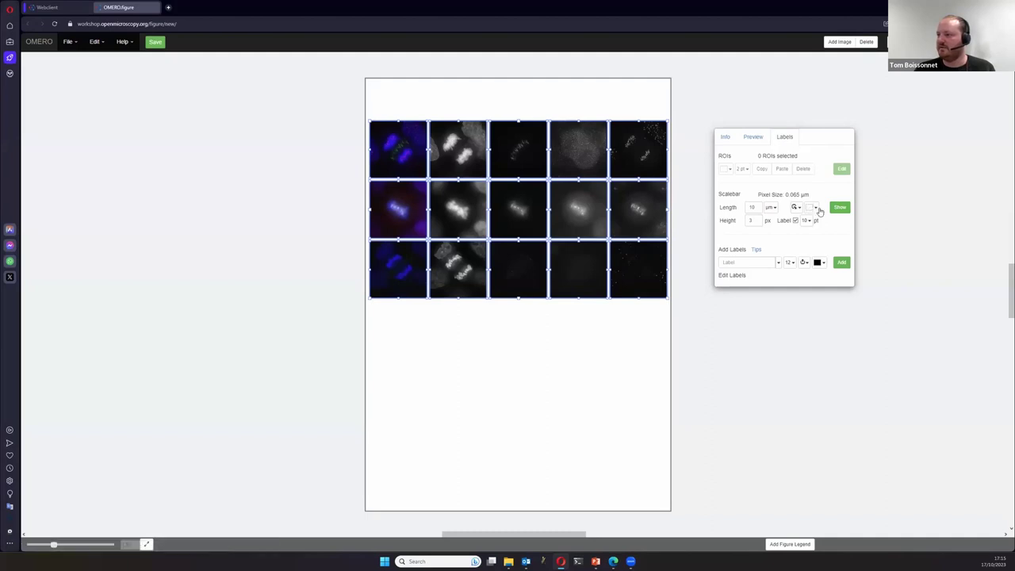
click(844, 208)
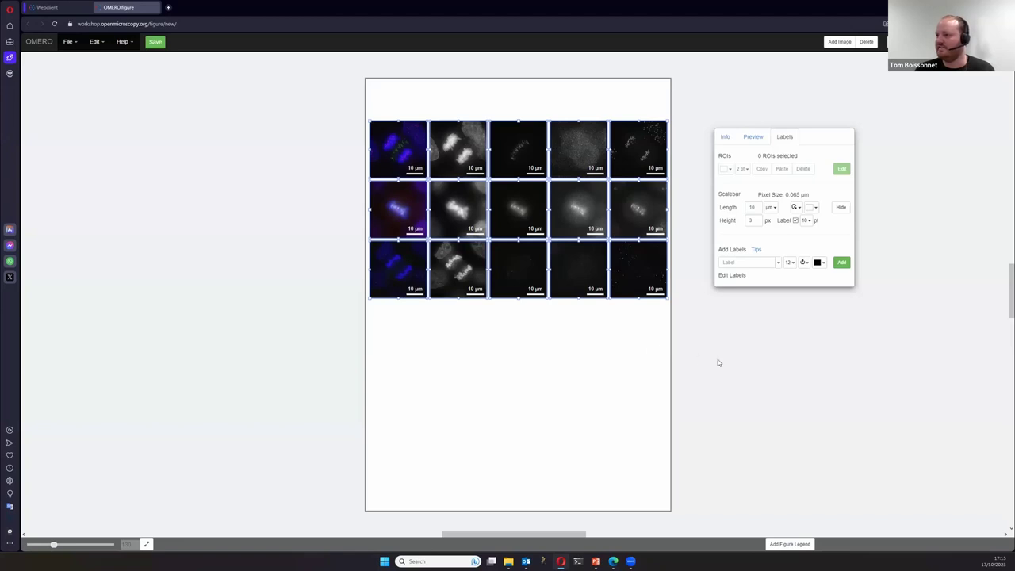
click(645, 359)
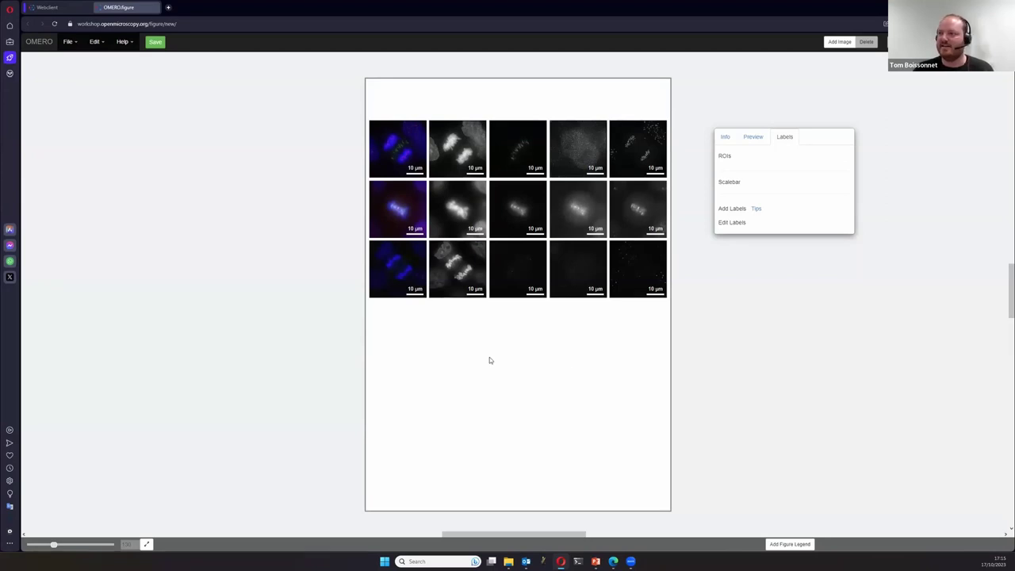
- Add separate channel-name labels above the five panels of the top row
drag(349, 103, 674, 158)
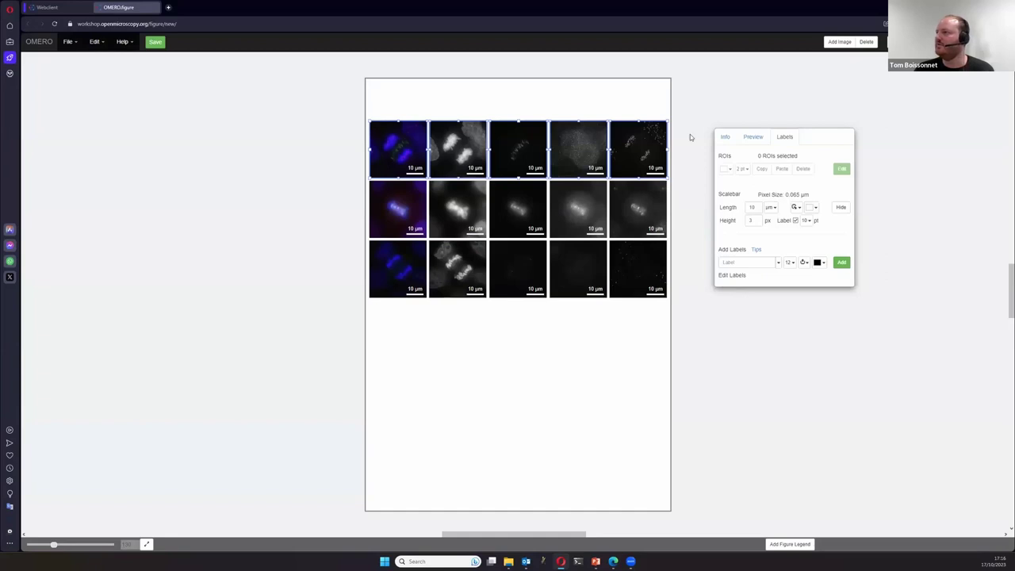
click(779, 263)
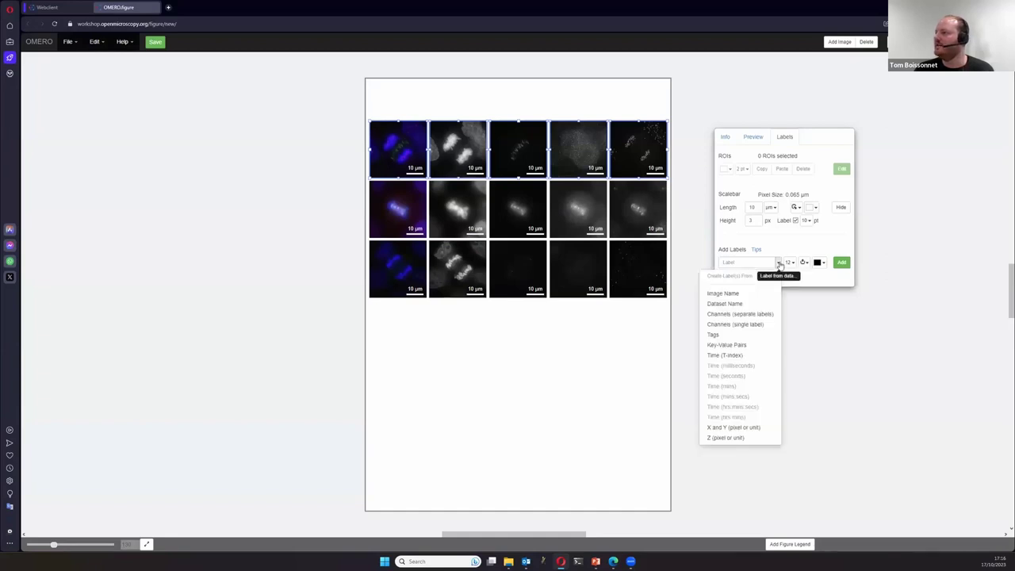
click(737, 315)
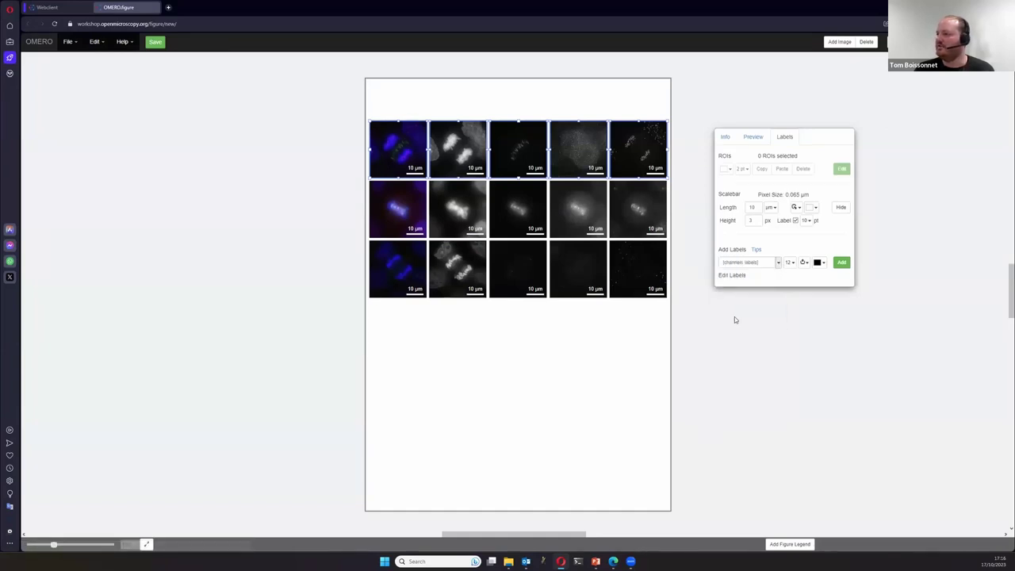
click(841, 263)
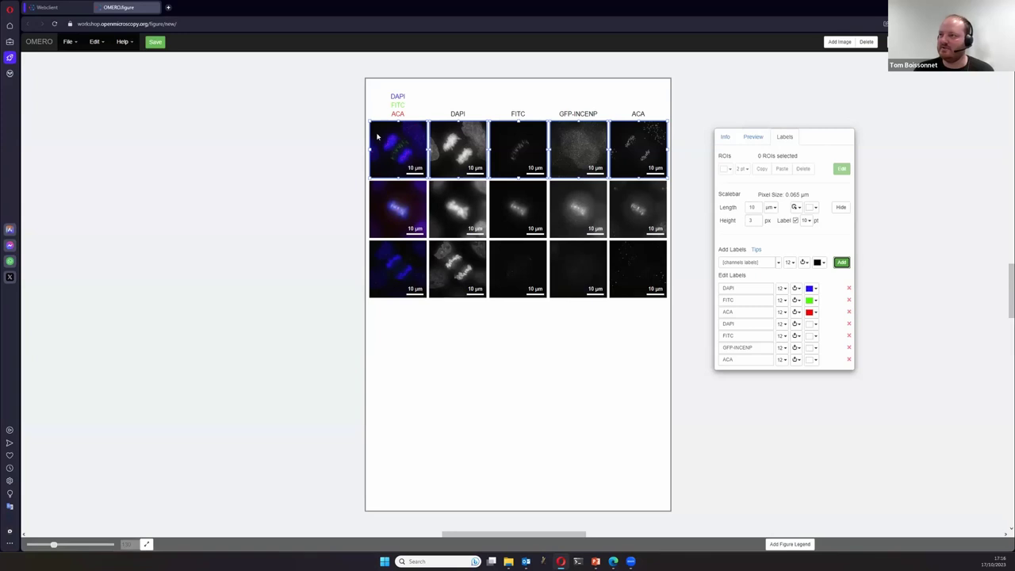
click(608, 369)
- Label the first column's panels with vertical text on their left side, taken from the key-value pair Cell Cycle Phase
drag(360, 128, 410, 323)
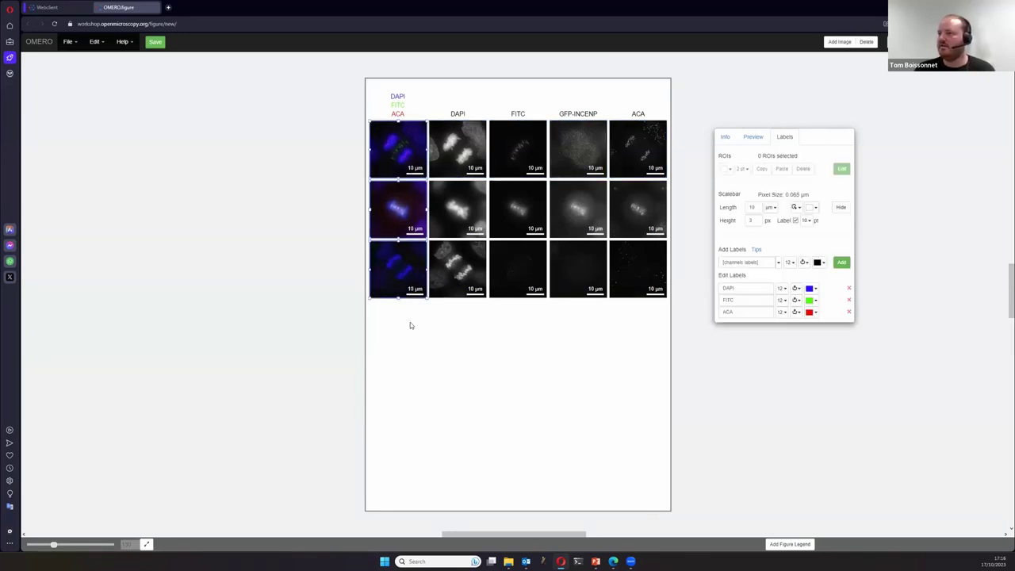
click(779, 262)
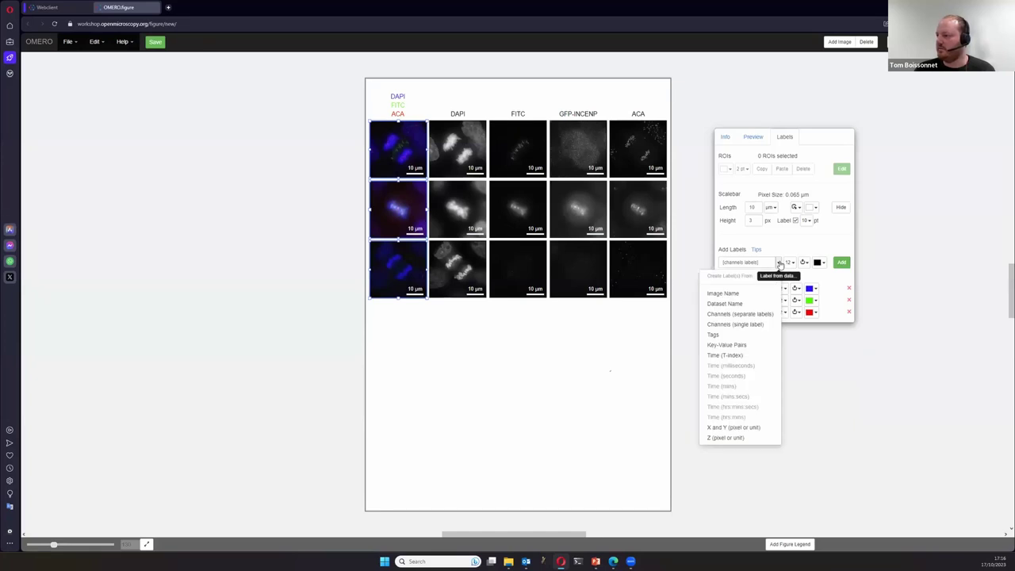
click(728, 347)
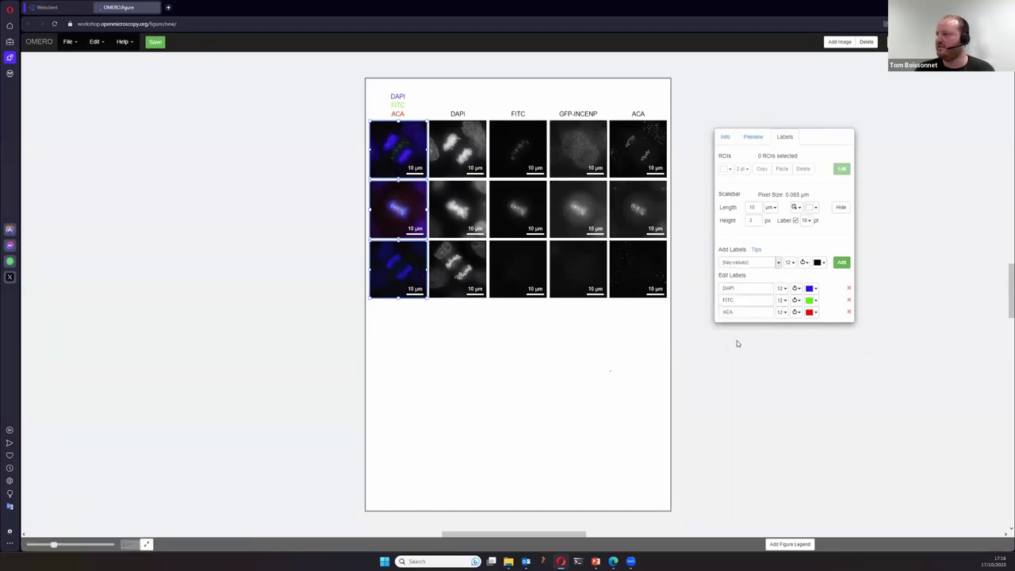
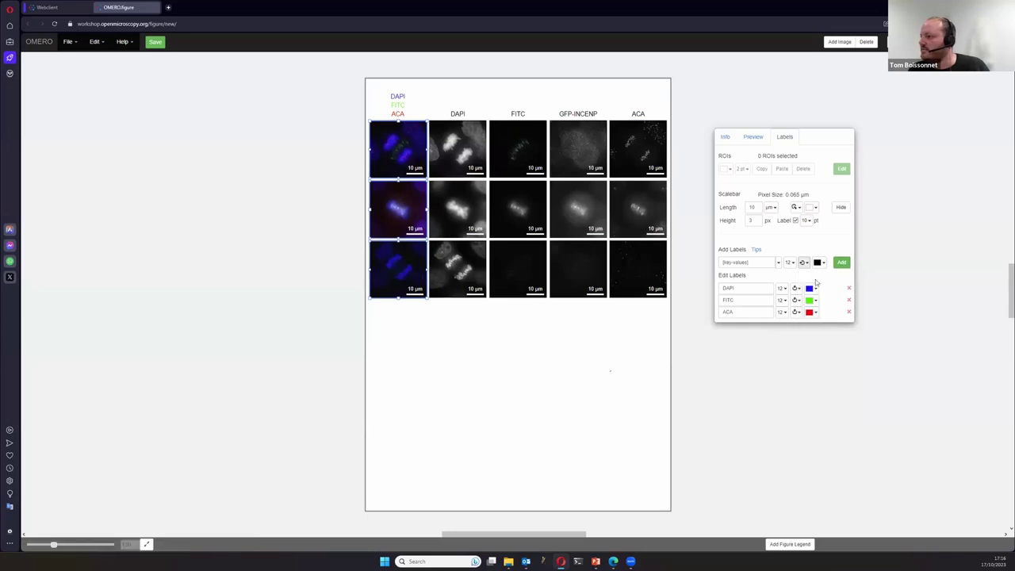
click(804, 263)
click(825, 354)
click(841, 262)
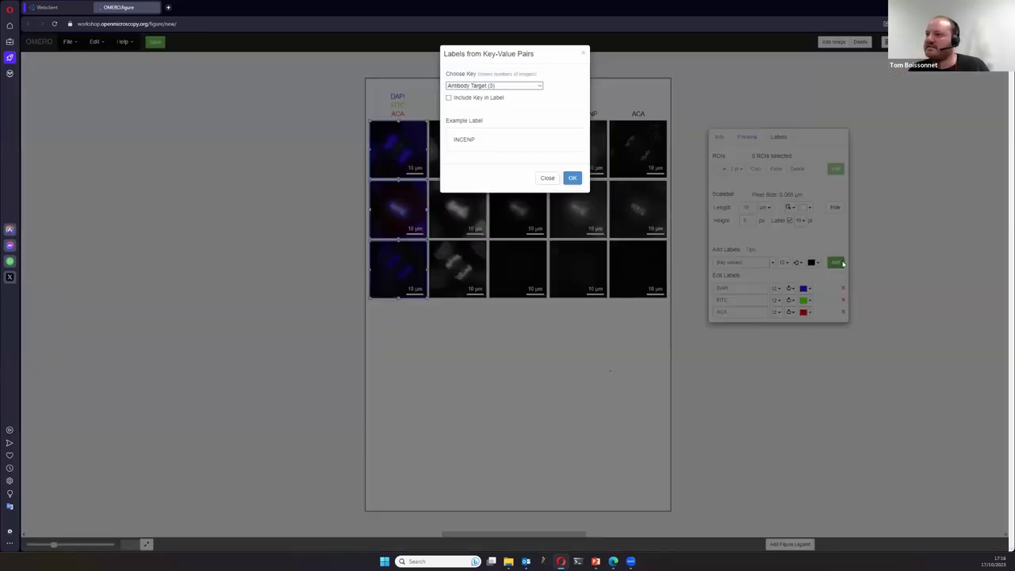
click(474, 86)
click(473, 101)
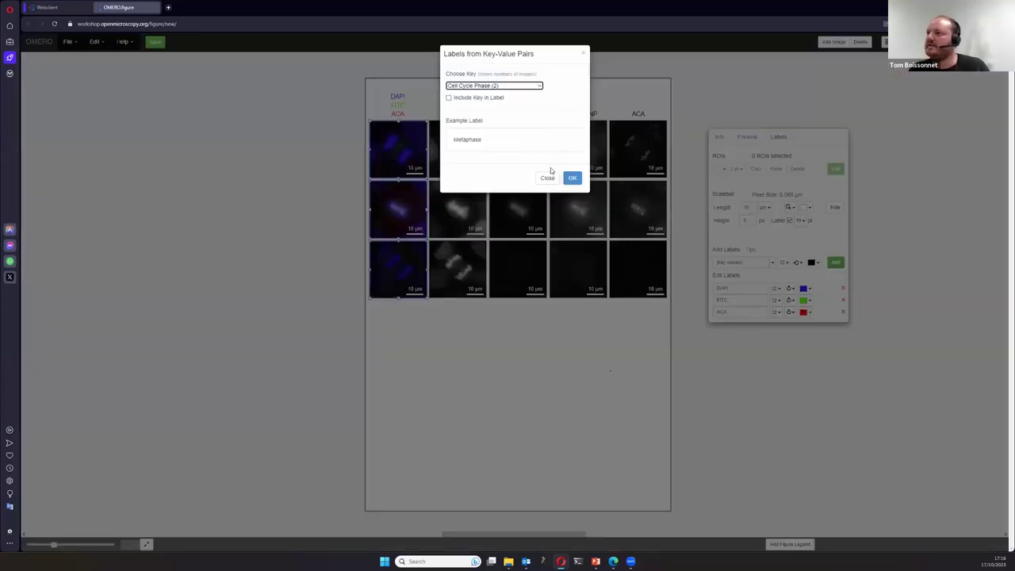
click(571, 178)
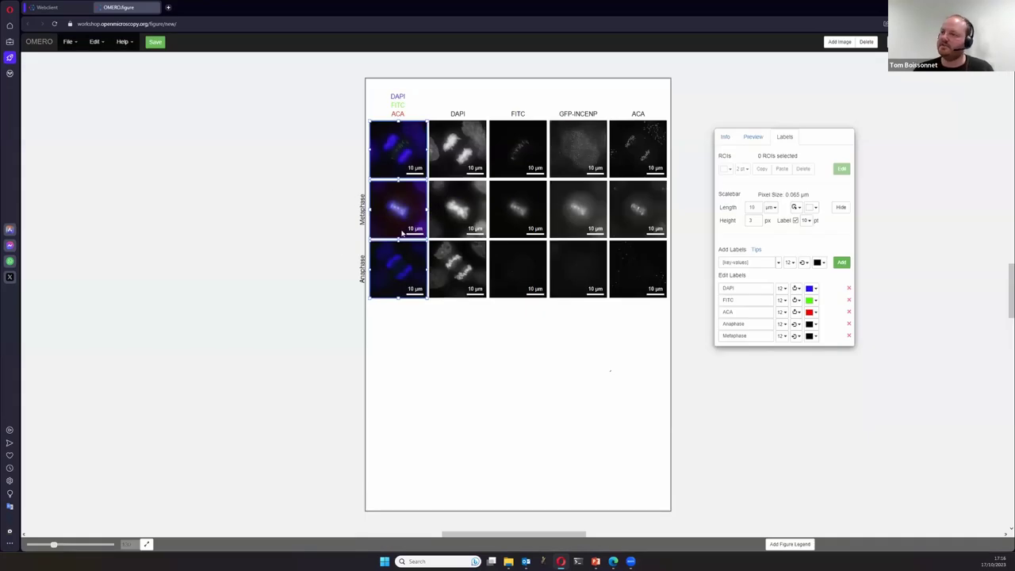
- Switch to the OMERO webclient, select the image VRAQ_04.r3d_D3D_PRJ.dv as a replacement for the top row, and pick up its image ID
click(393, 148)
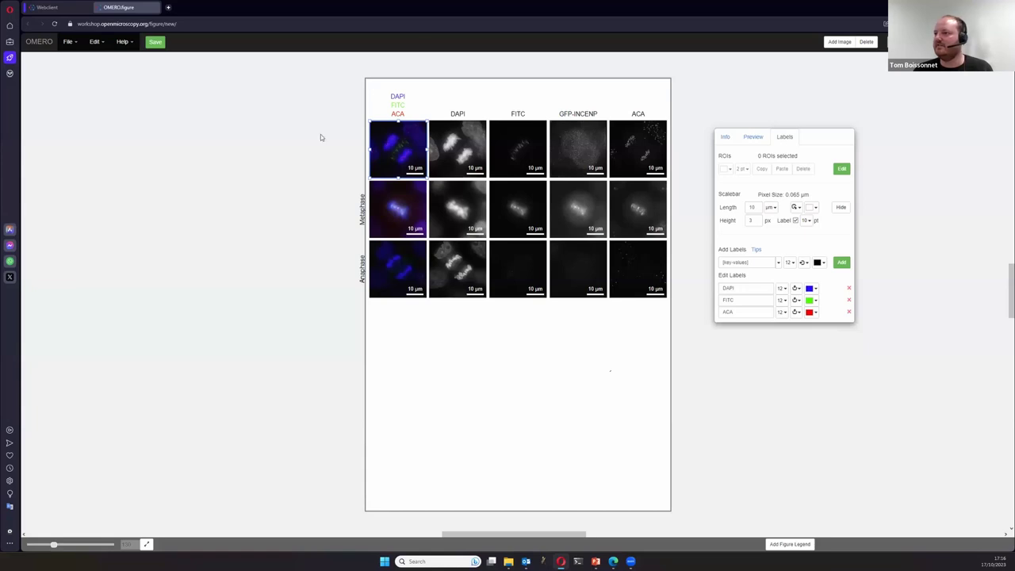
click(71, 8)
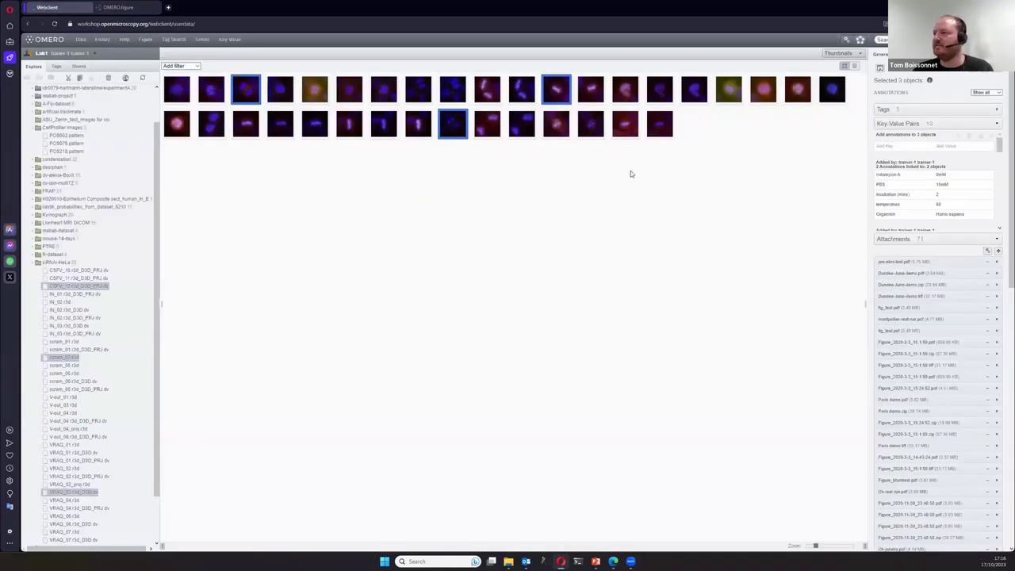
click(526, 124)
scroll(924, 258, down, 5)
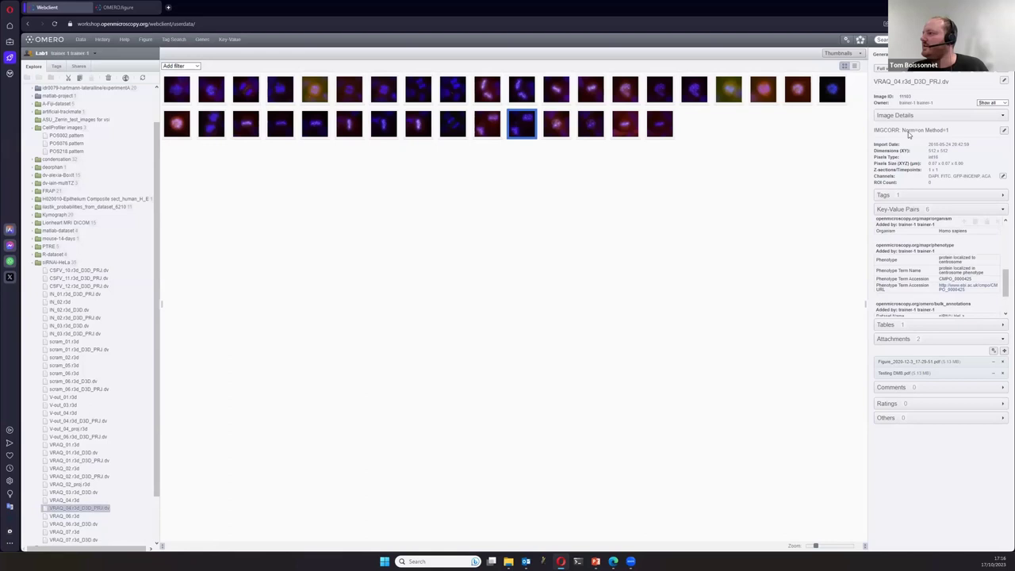
double_click(905, 96)
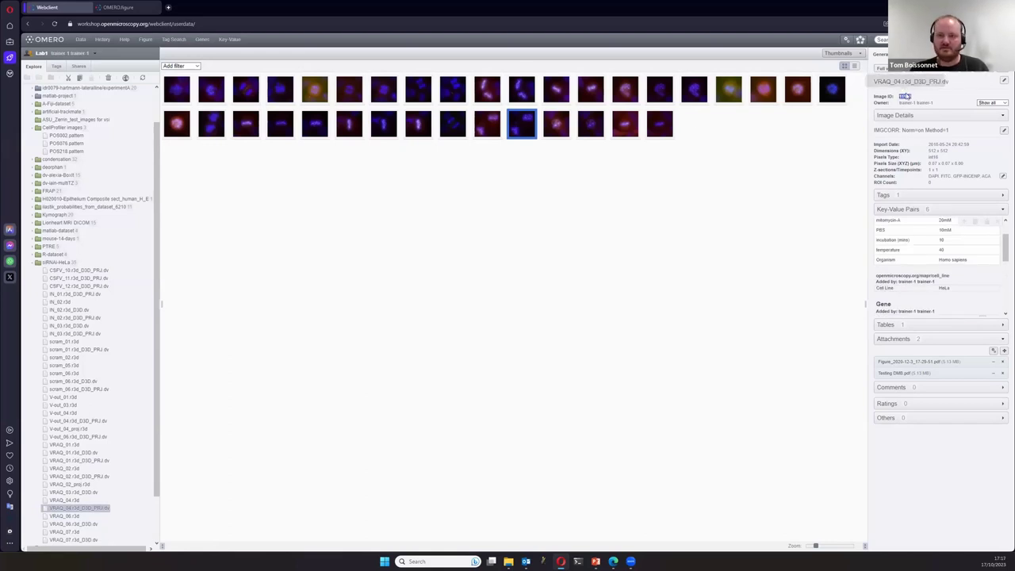
- Switch back to OMERO.figure and replace the image in all five top-row panels with image ID 11103
click(144, 10)
drag(307, 124, 683, 164)
click(725, 137)
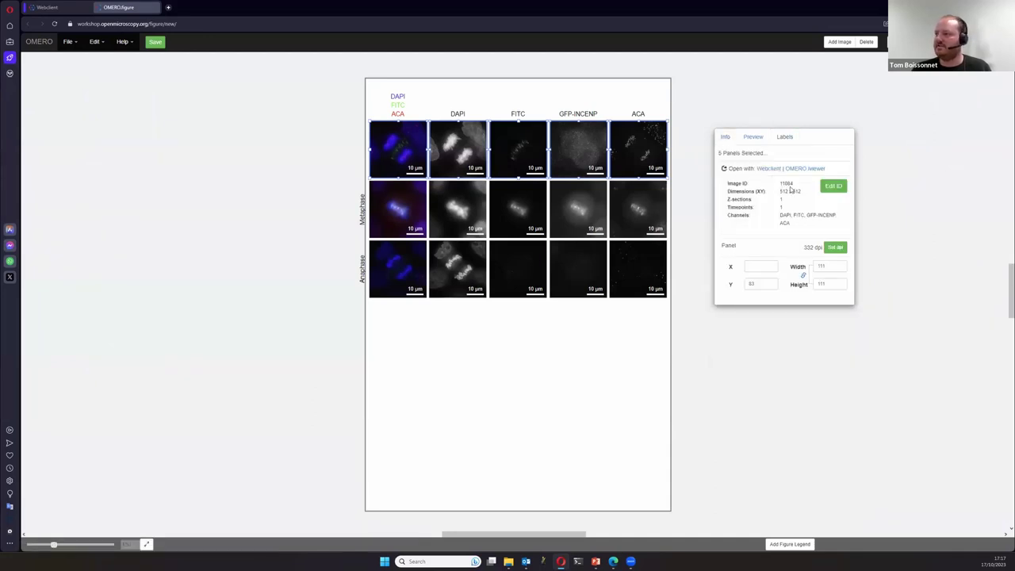
click(833, 185)
text(11103)
click(500, 88)
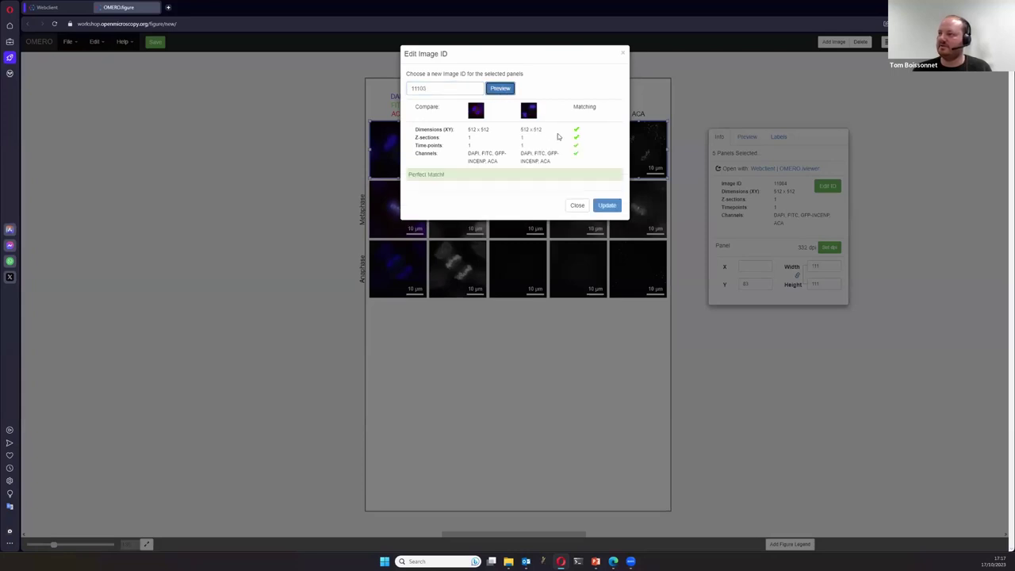
click(607, 205)
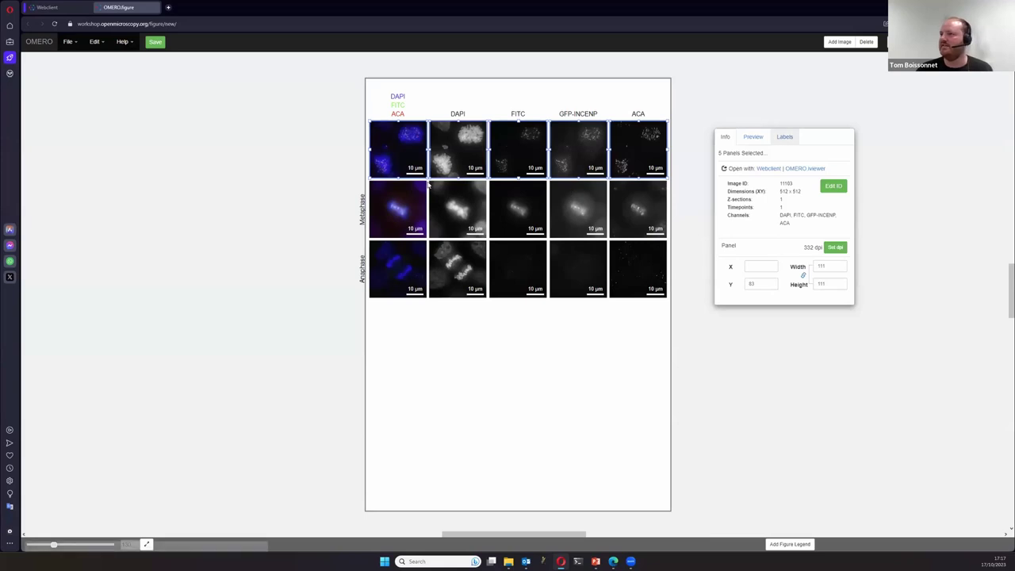
- Label the top row's first panel with vertical text on its left side, taken from its Cell Cycle Phase key-value pair
click(785, 136)
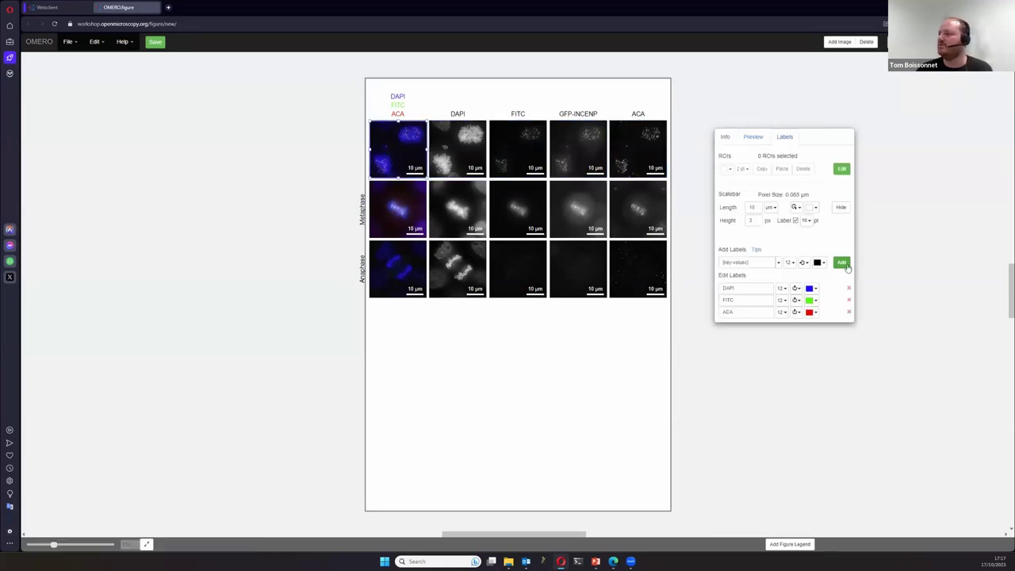
click(841, 263)
click(492, 85)
click(485, 108)
click(571, 177)
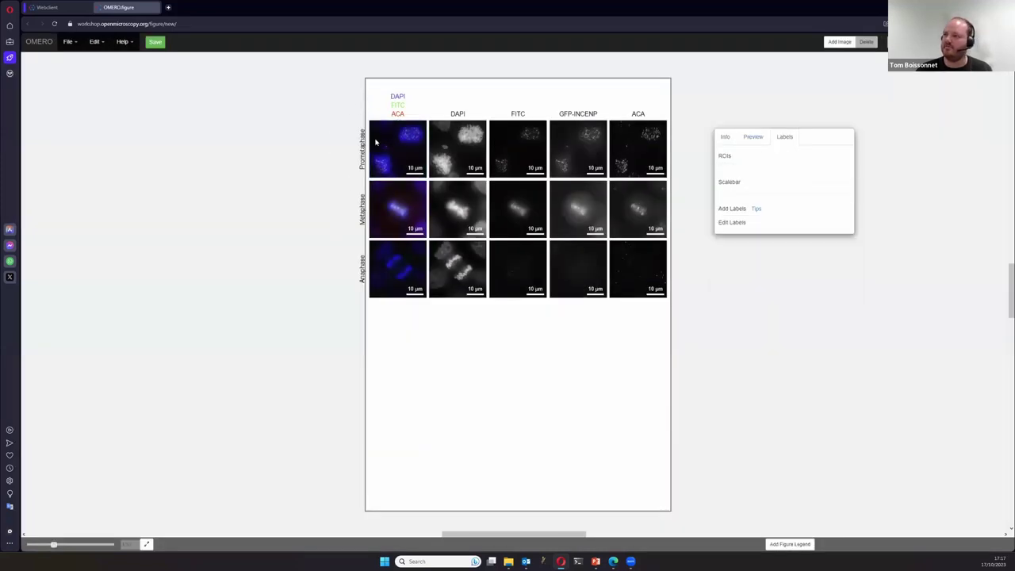
drag(704, 341, 342, 83)
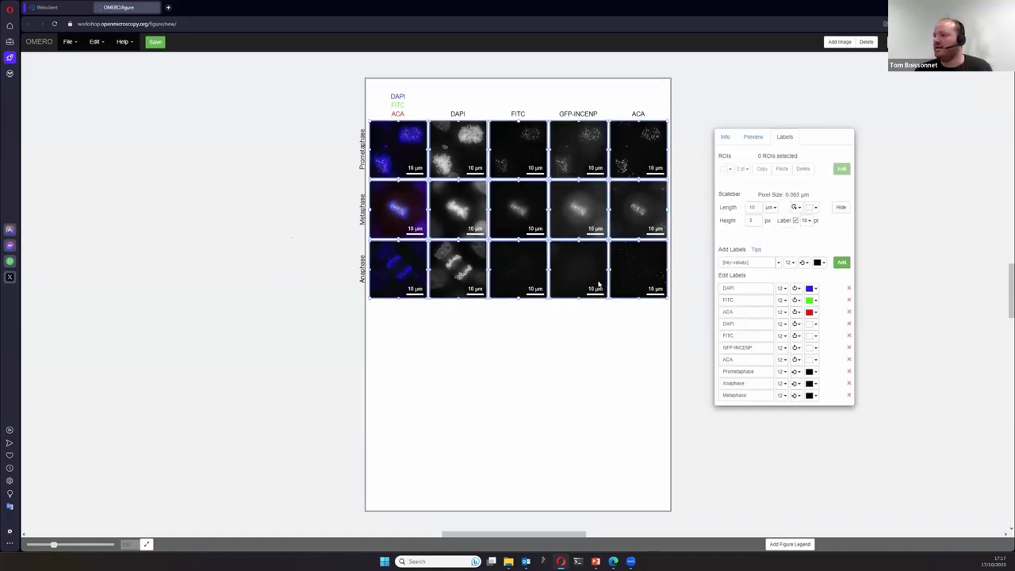
click(430, 323)
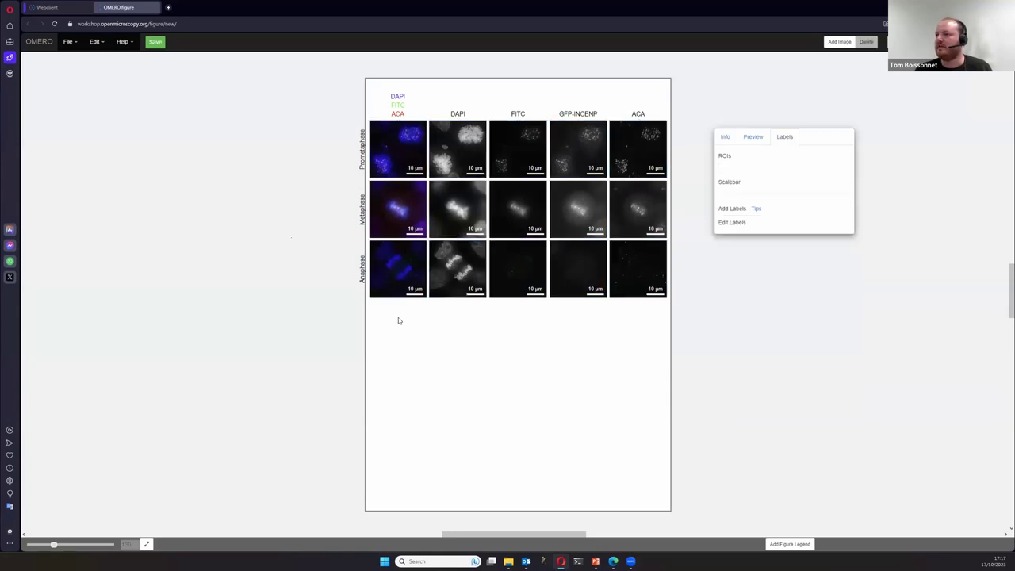
click(744, 138)
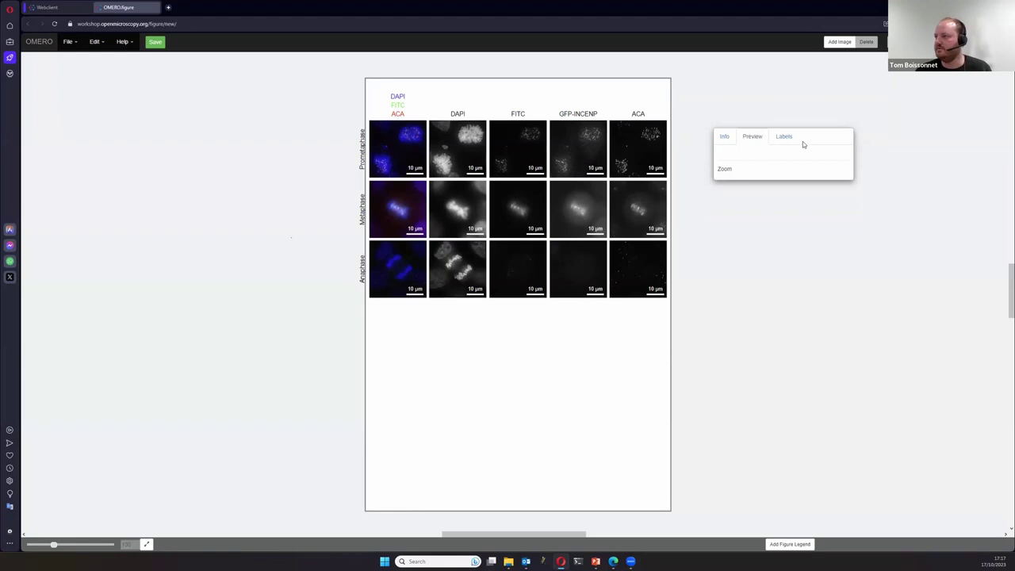
drag(846, 140, 886, 146)
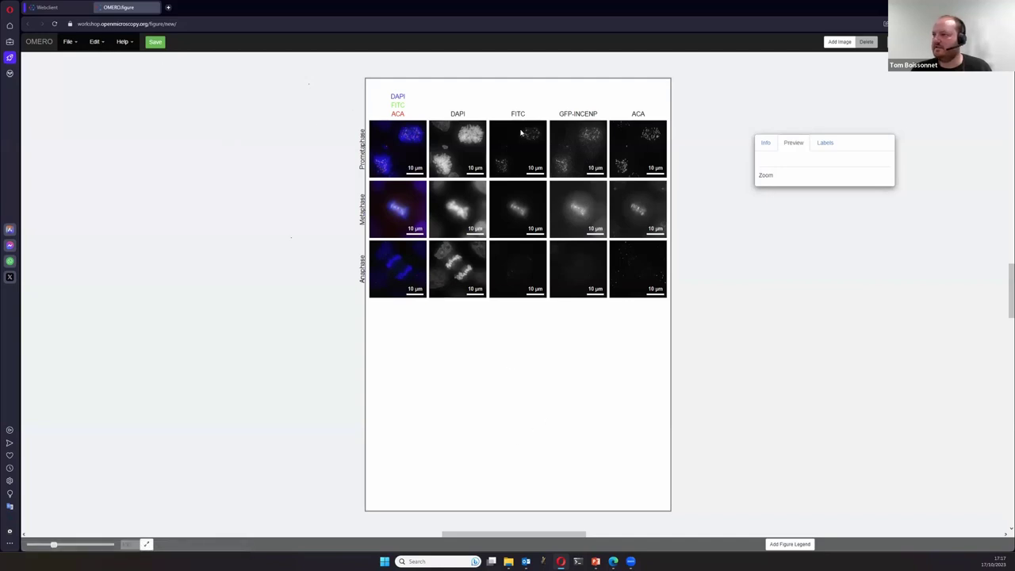
- Set the paper size to Crop page around panels, so the page fits the labelled panel grid
click(73, 42)
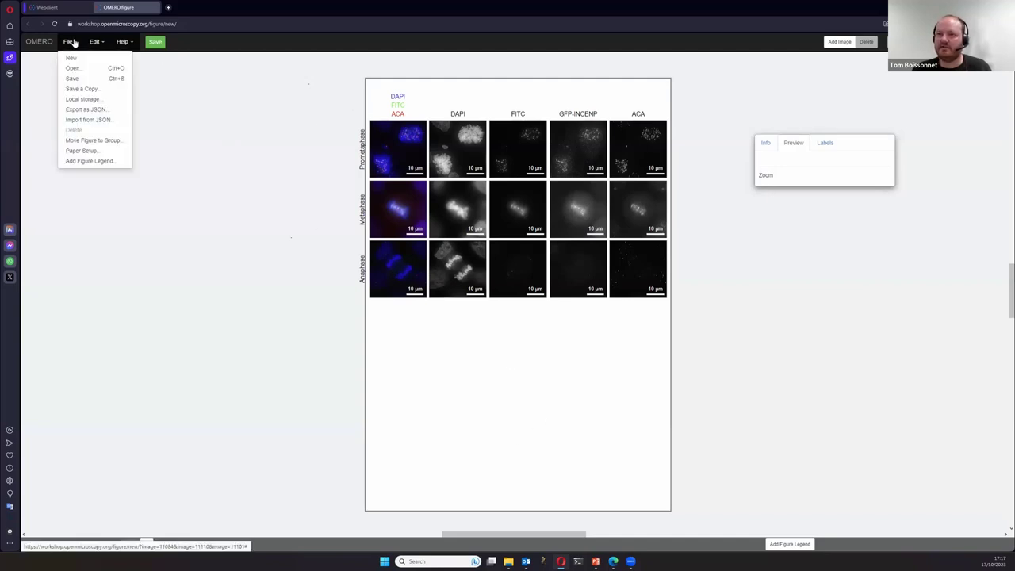
click(82, 150)
click(451, 143)
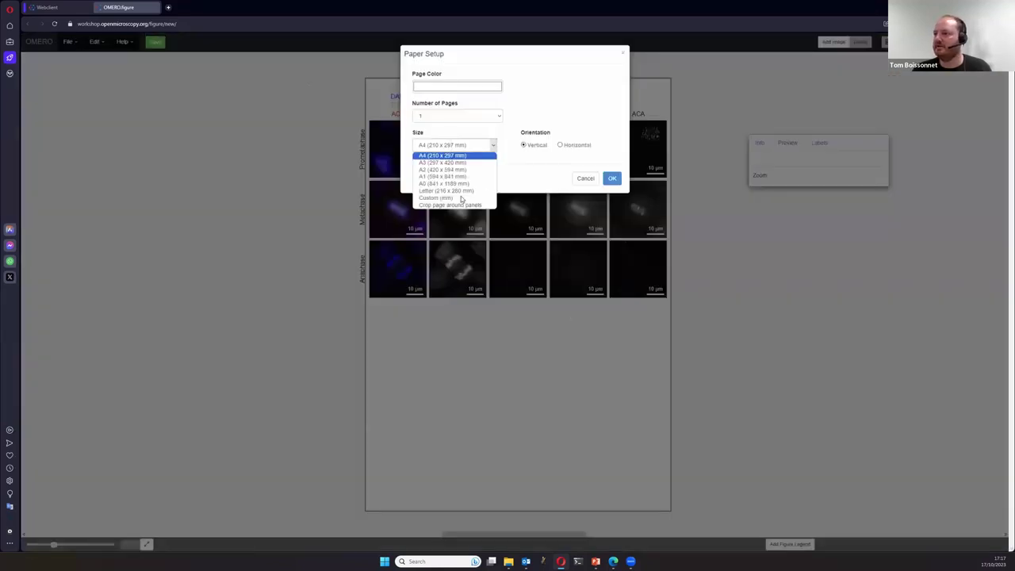
click(450, 204)
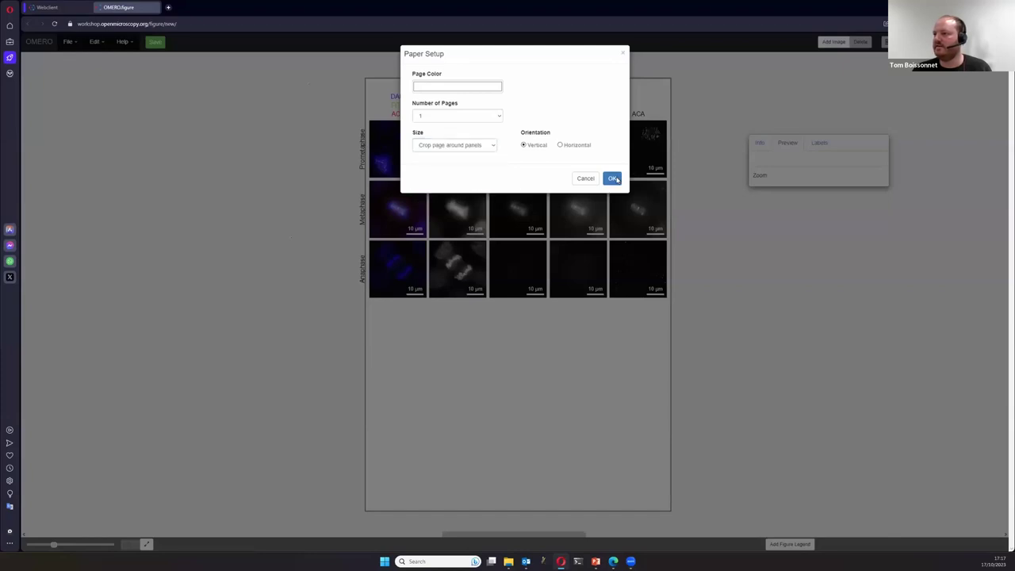
click(613, 178)
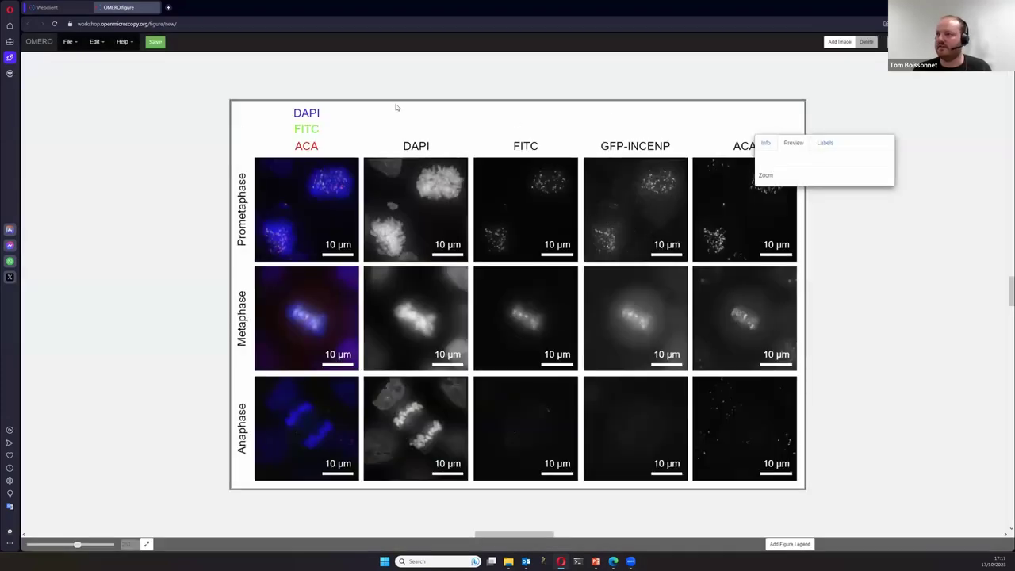
- Export the figure as a PDF and view the downloaded file with its page of source image links
click(826, 143)
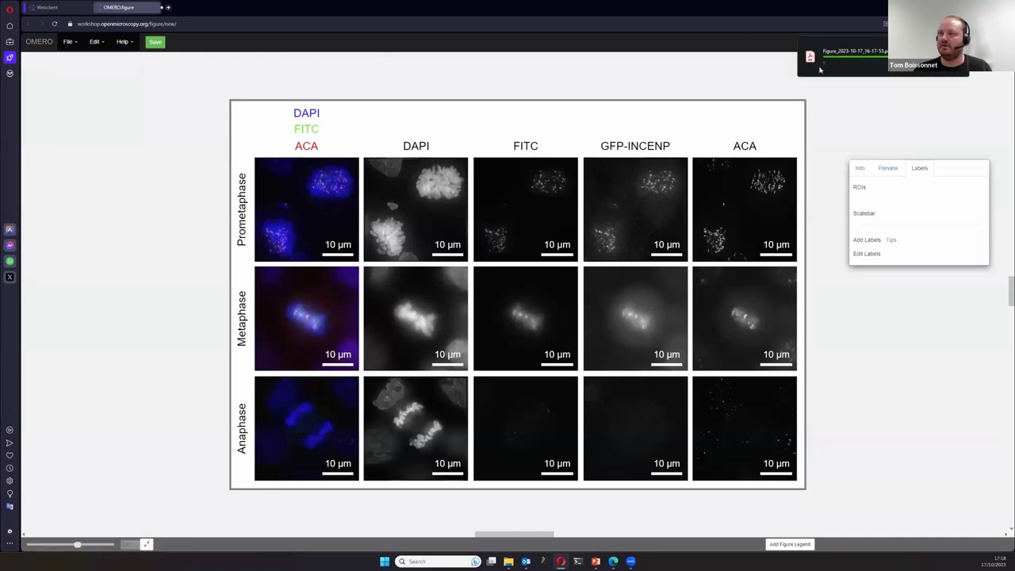
click(850, 66)
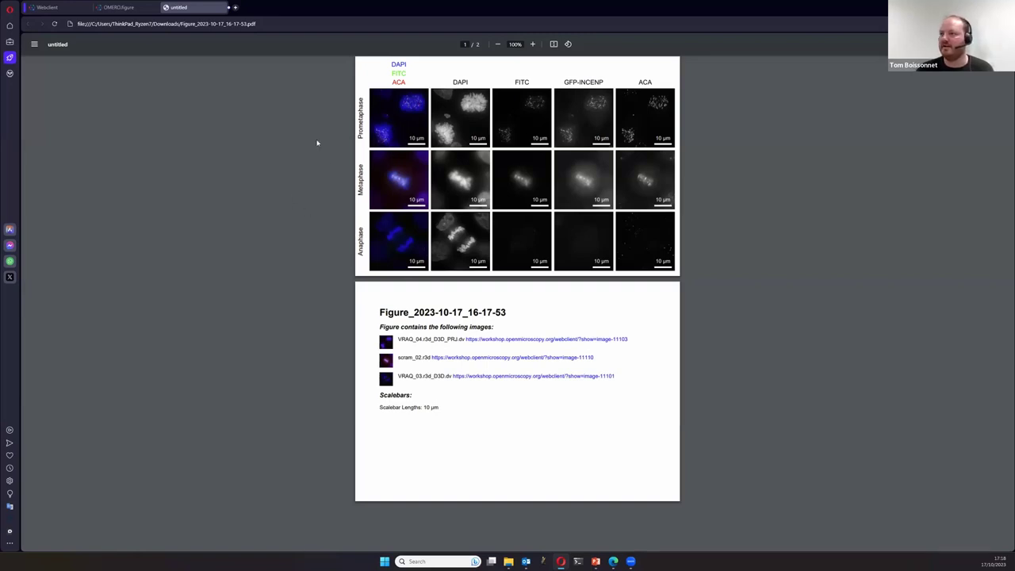
click(119, 7)
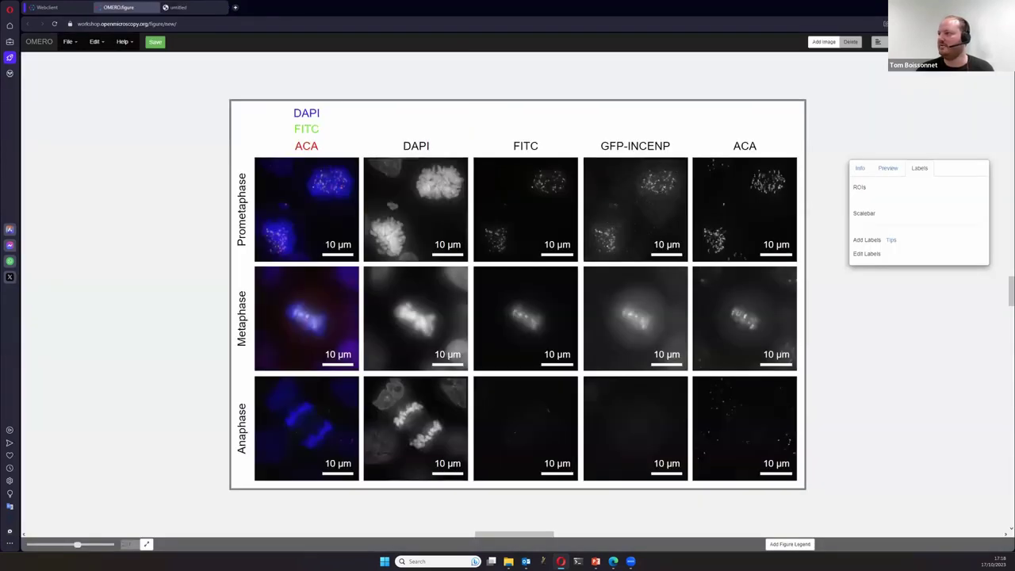
click(870, 84)
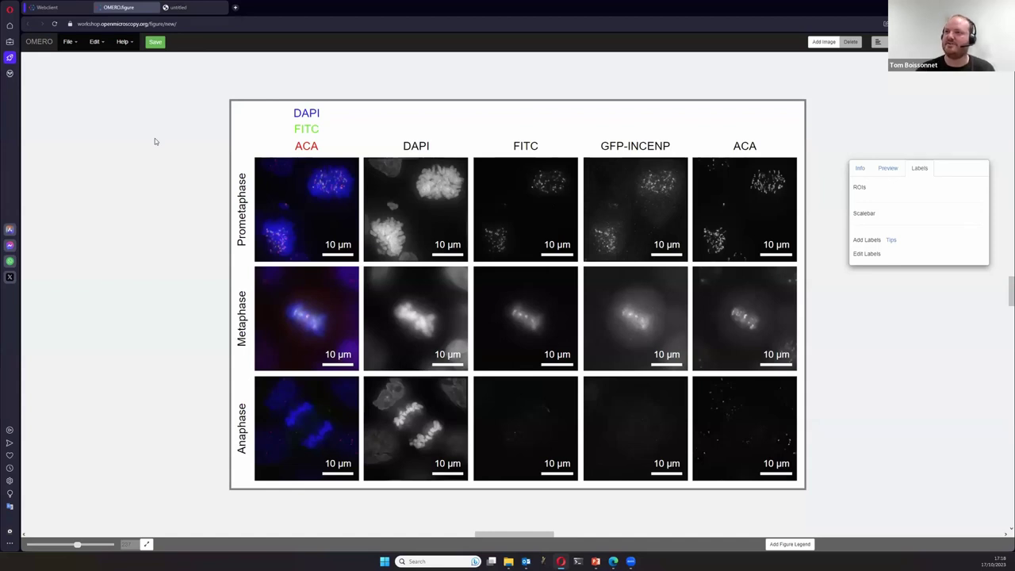
- Save the figure to OMERO under the name i2k workshop and select its web address
click(156, 43)
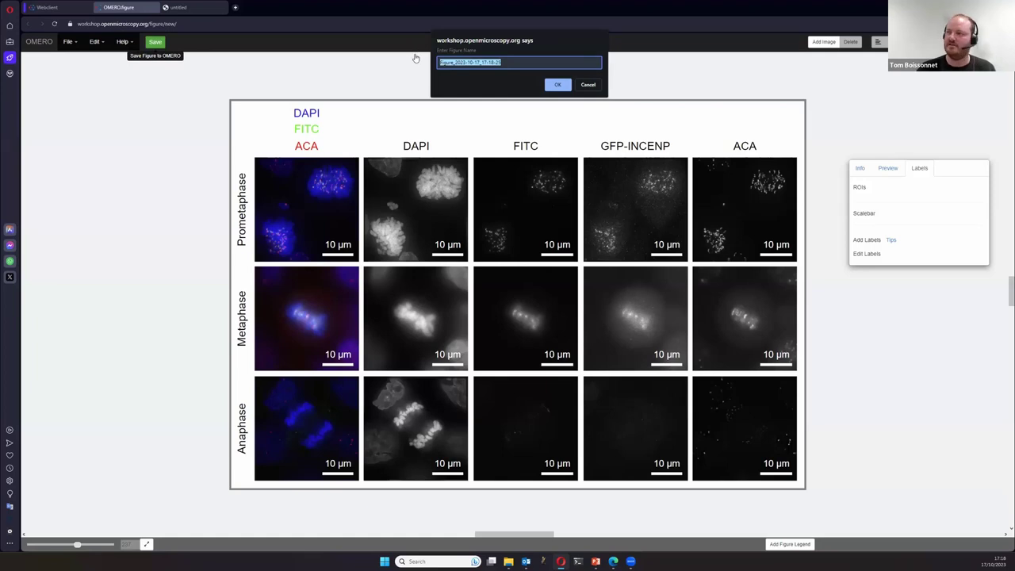
text(ak workshop)
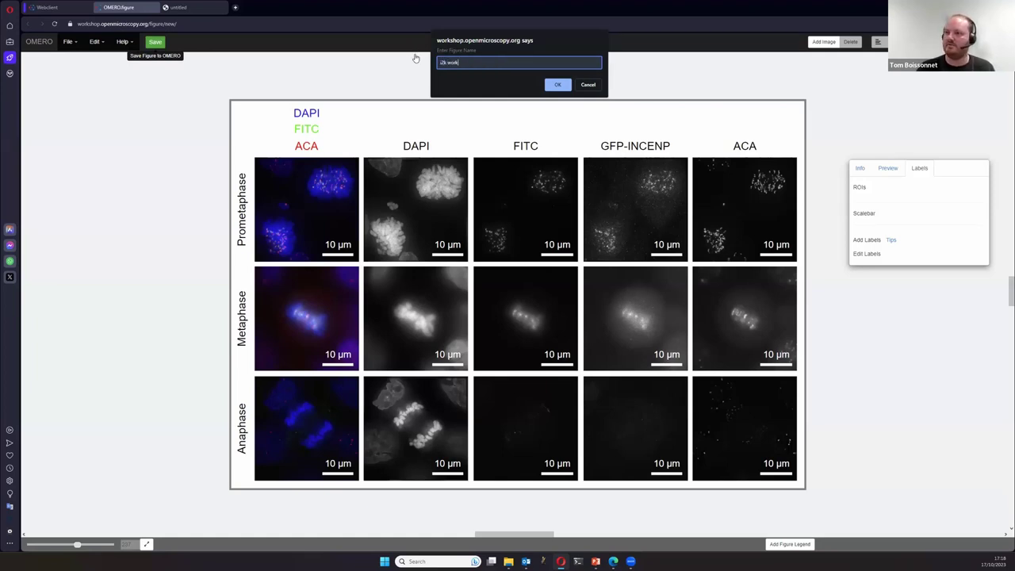
click(557, 85)
click(103, 24)
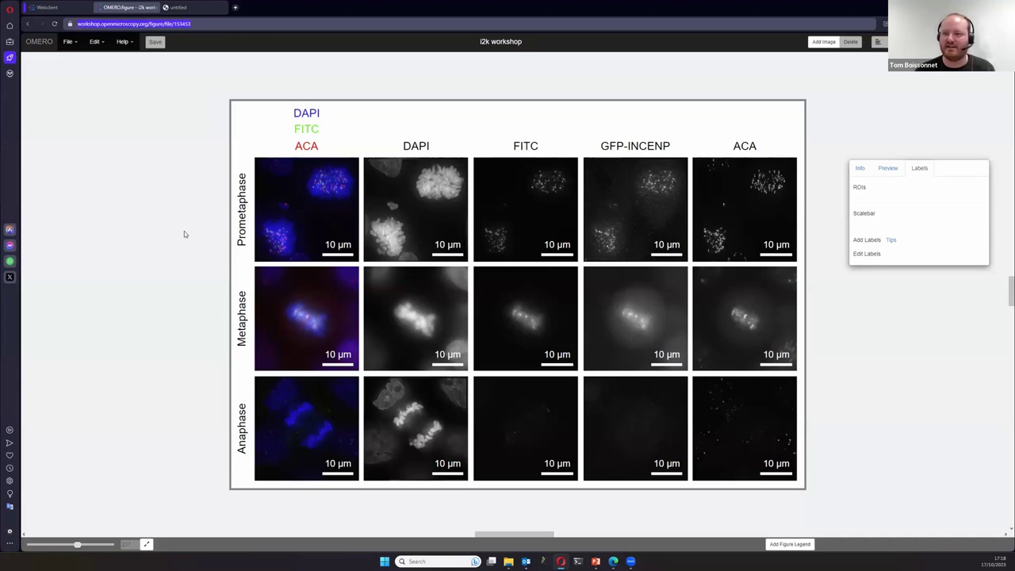
- Close the figure and PDF pages, launch OMERO.figure from the webclient, and reopen the saved figure i2k workshop
click(156, 8)
click(156, 8)
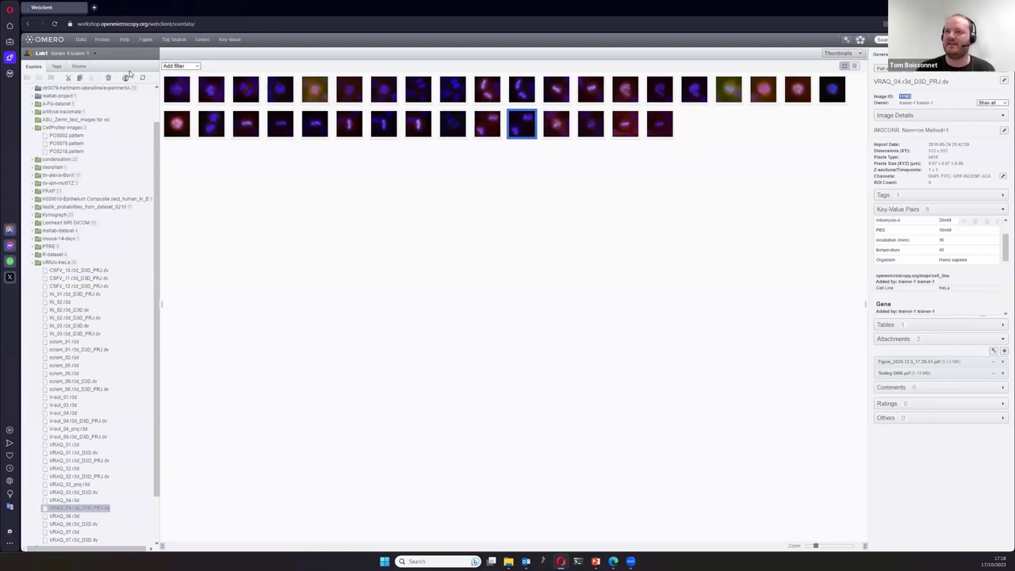
click(145, 40)
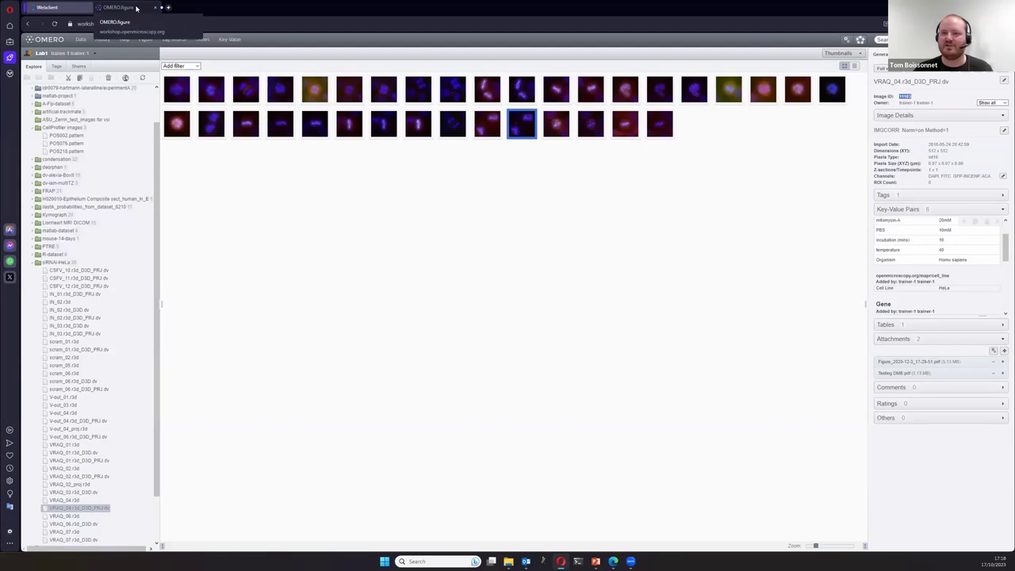
click(136, 8)
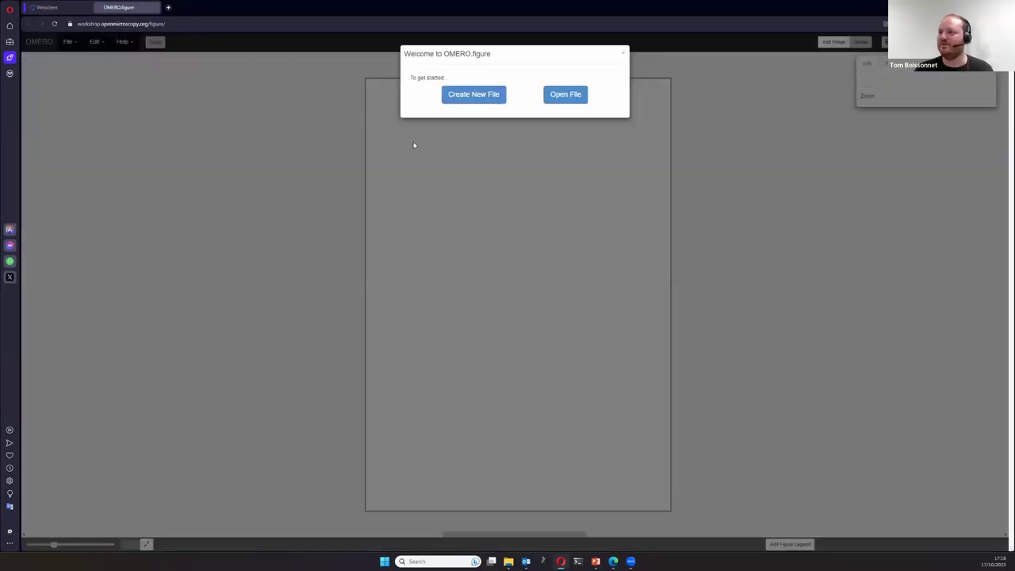
click(566, 95)
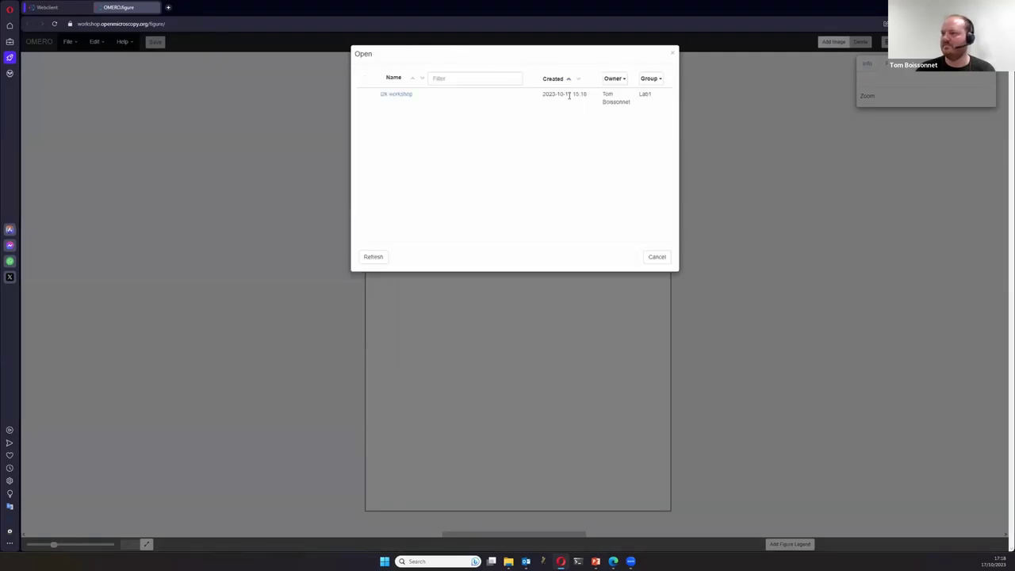
click(397, 94)
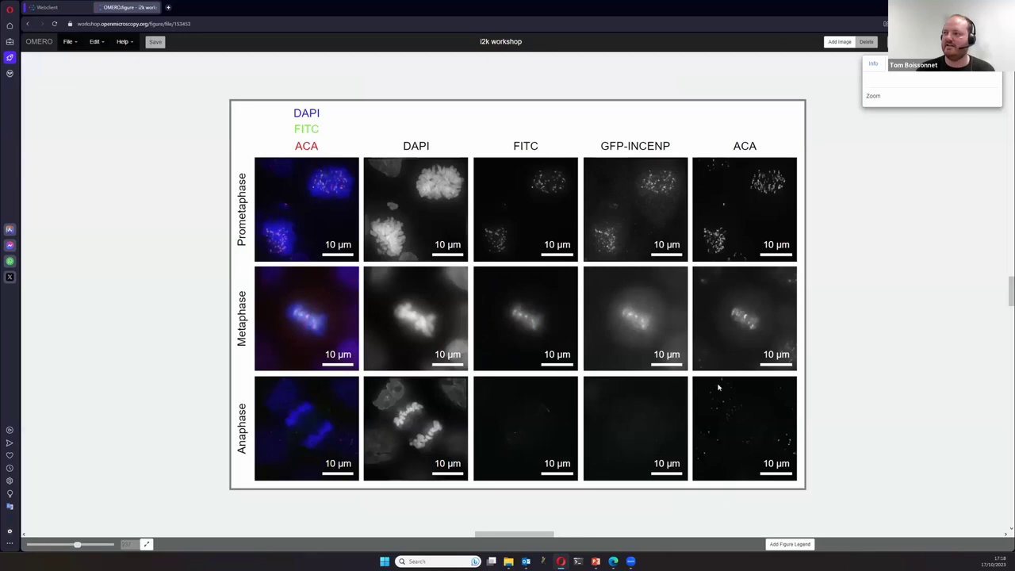
- Open the source image of the Prometaphase row's merged-channel panel in the OMERO webclient
click(315, 218)
click(876, 65)
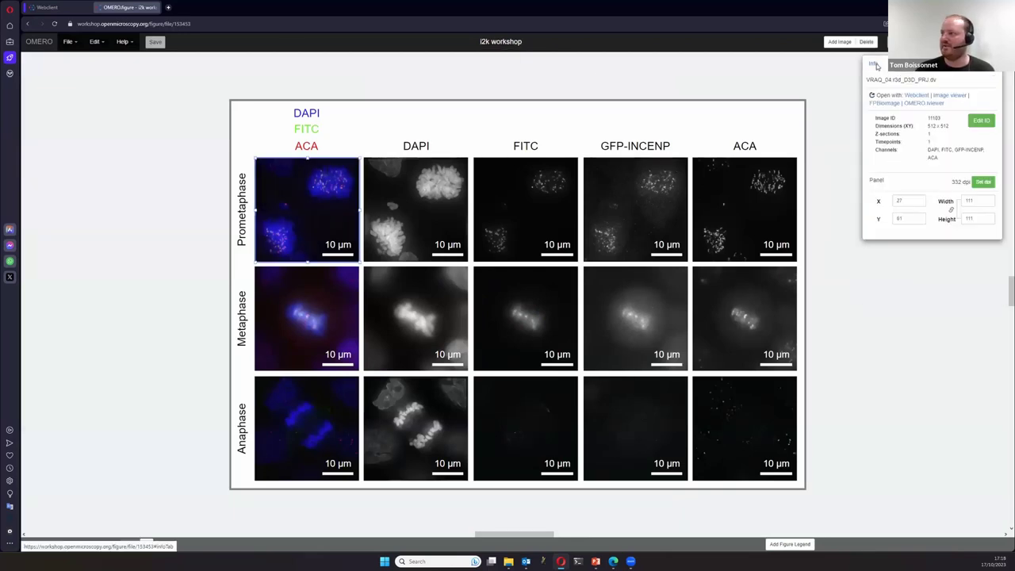
click(916, 95)
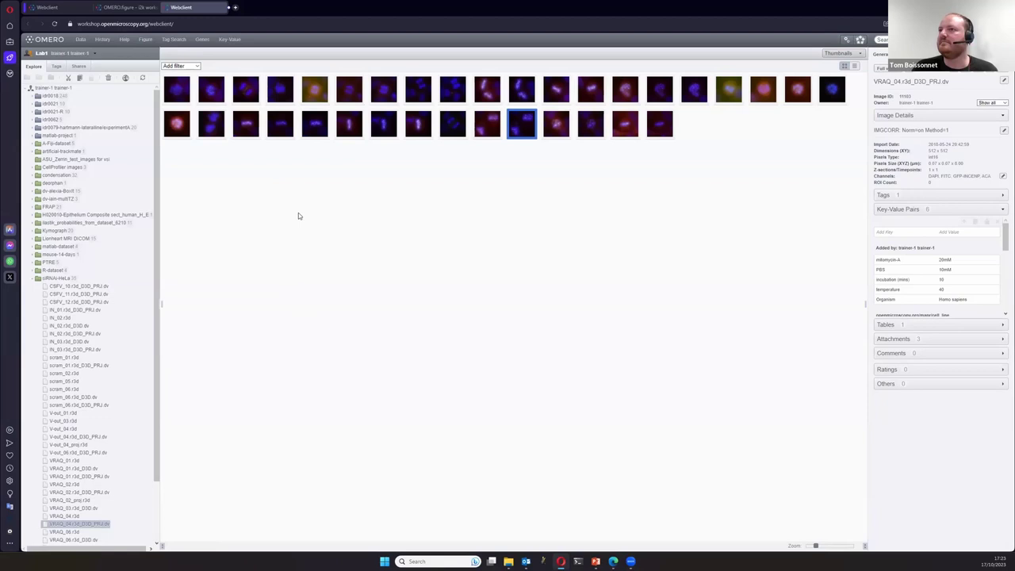
- Collapse the siRNAi-HeLa dataset and browse the condensation dataset, selecting the image A5.pattern4.tif
click(33, 278)
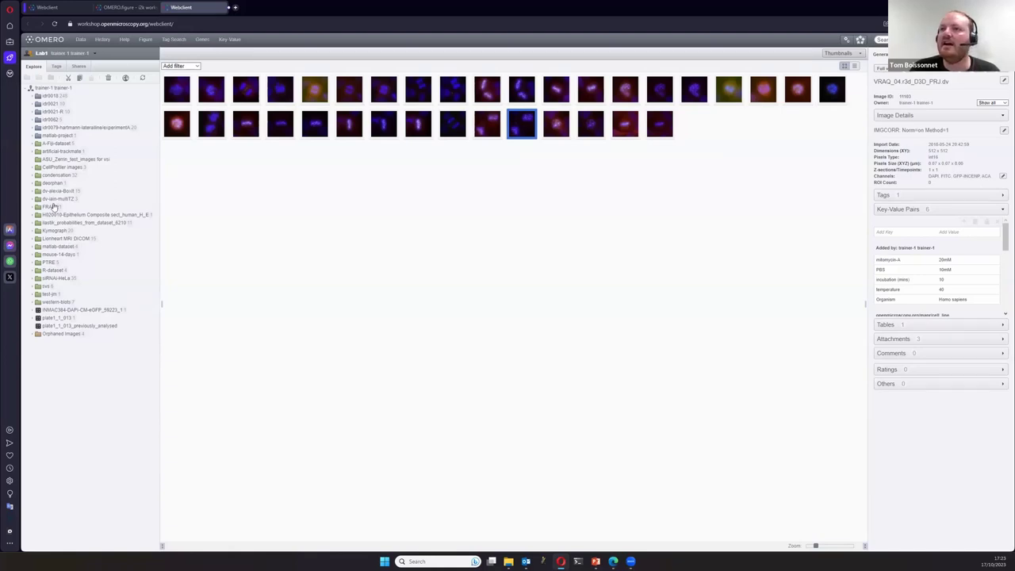
click(55, 176)
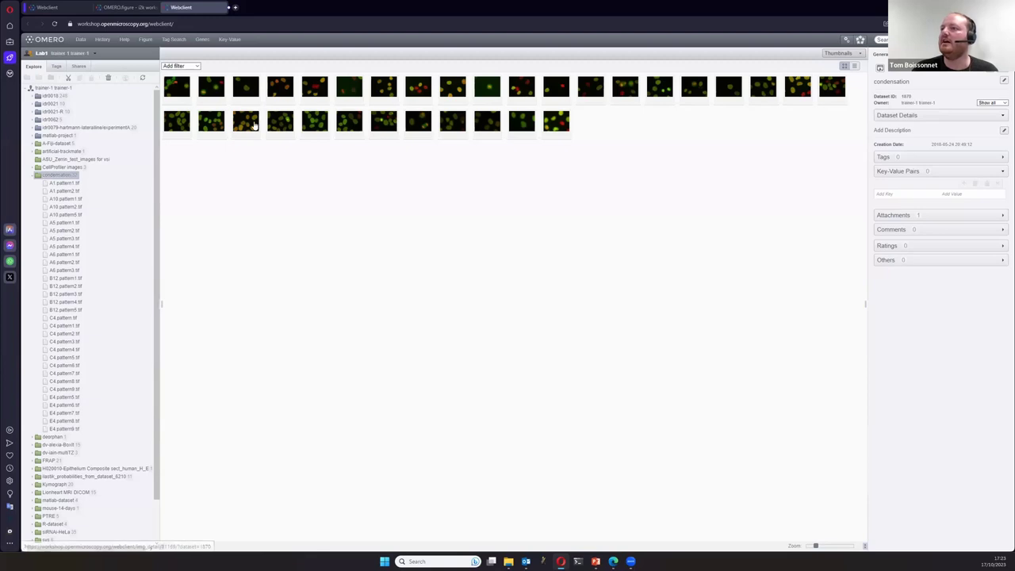
click(451, 89)
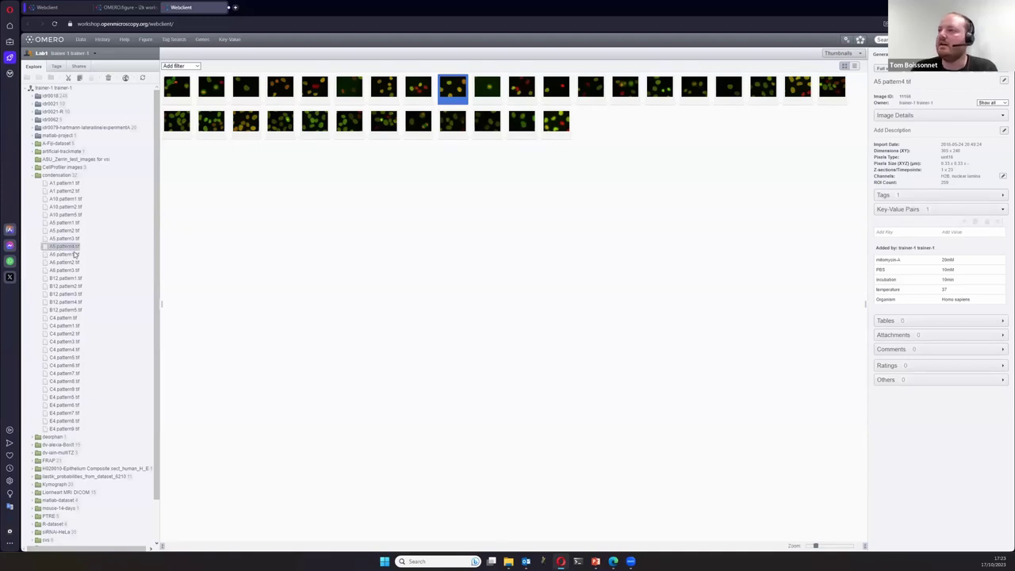
click(324, 127)
- Expand the CellProfiler images dataset and select POS076.pattern together with A5.pattern3.tif from the condensation dataset
click(67, 167)
click(66, 182)
ctrl+click(64, 262)
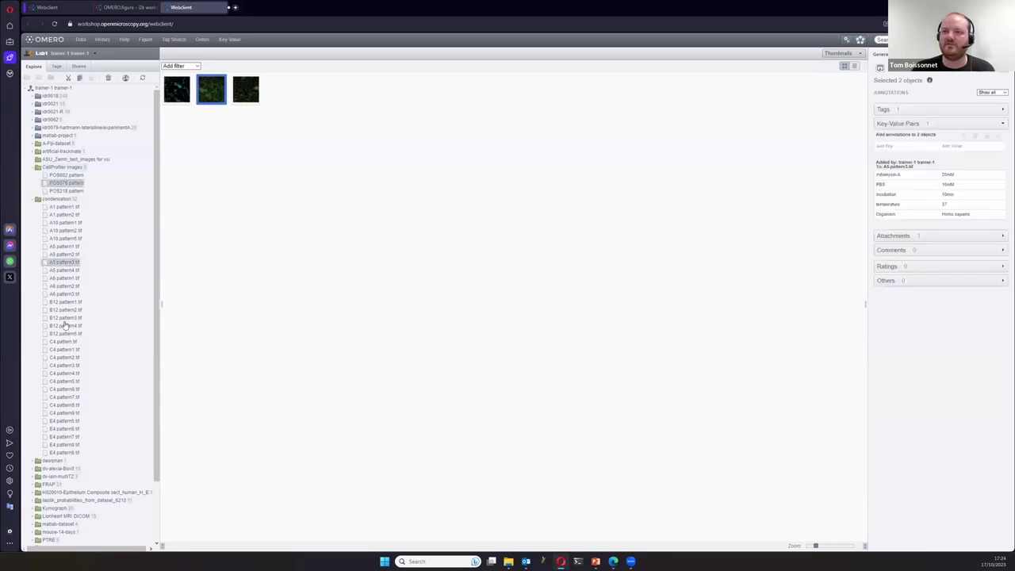
- Select only A5.pattern4.tif in the condensation dataset and open it in OMERO.figure
click(56, 199)
click(64, 270)
right_click(70, 272)
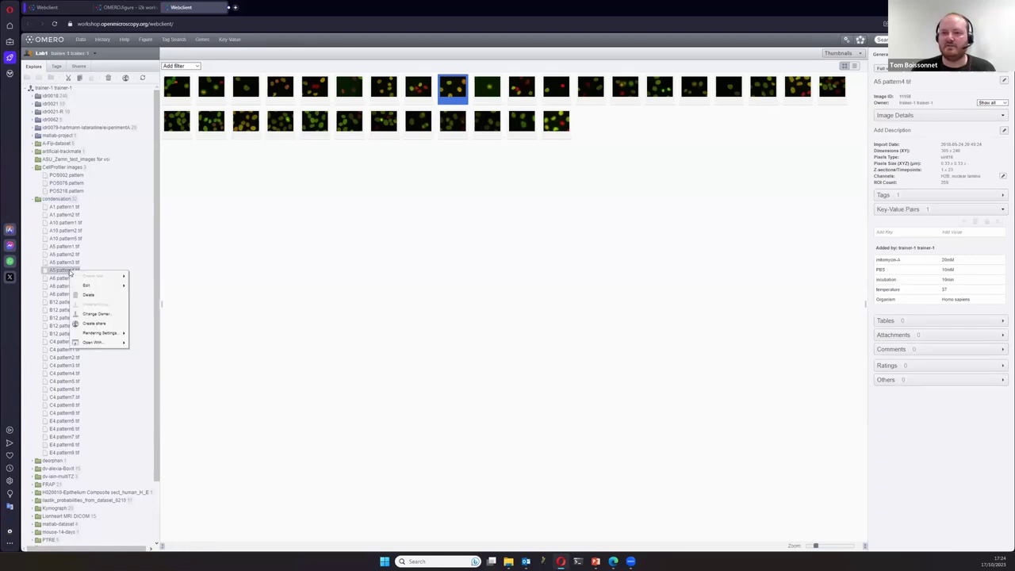
mouse_move(99, 347)
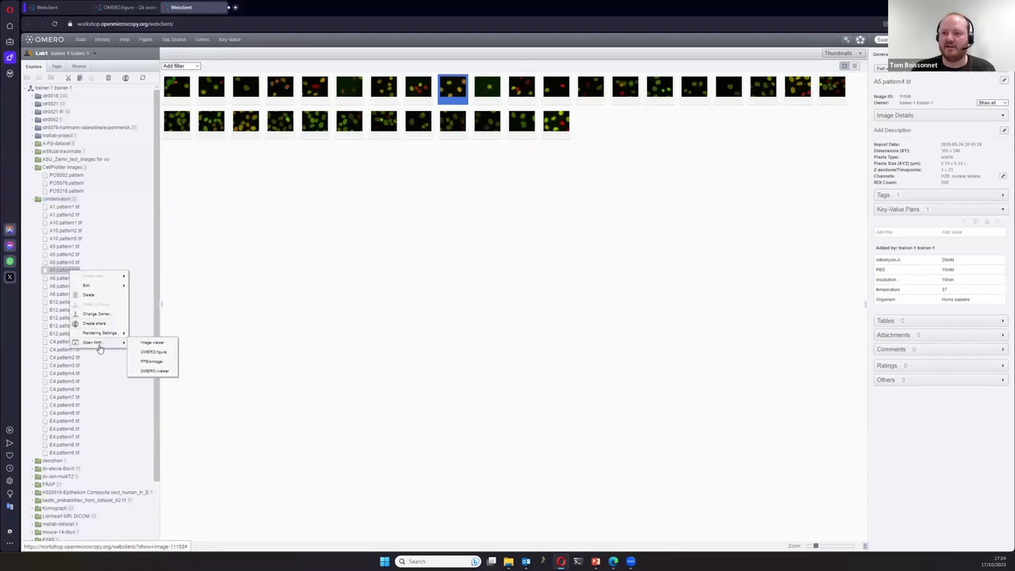
click(149, 352)
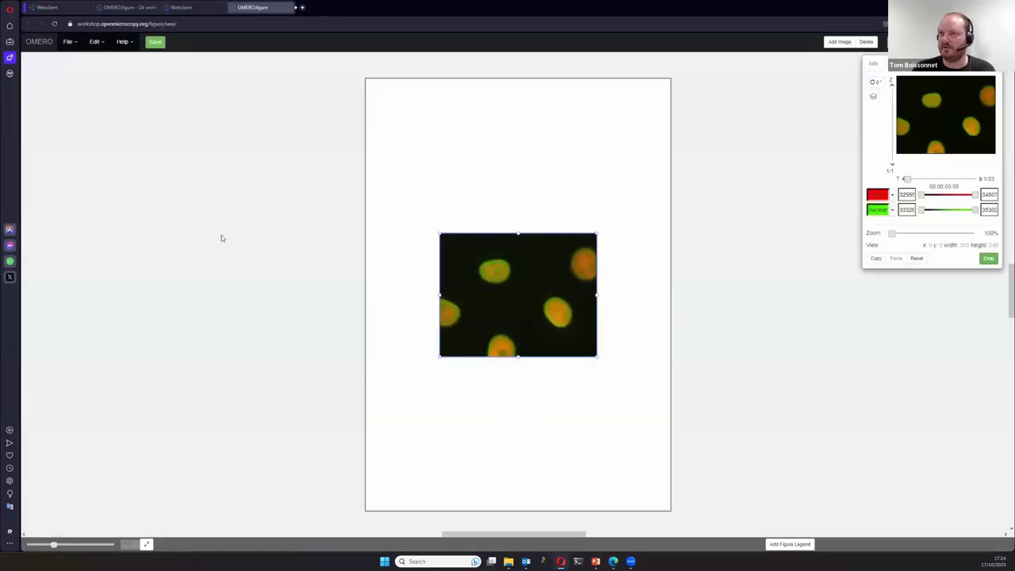
- Return to the webclient, launch OMERO.figure without preselected images, and create a new figure file
click(193, 8)
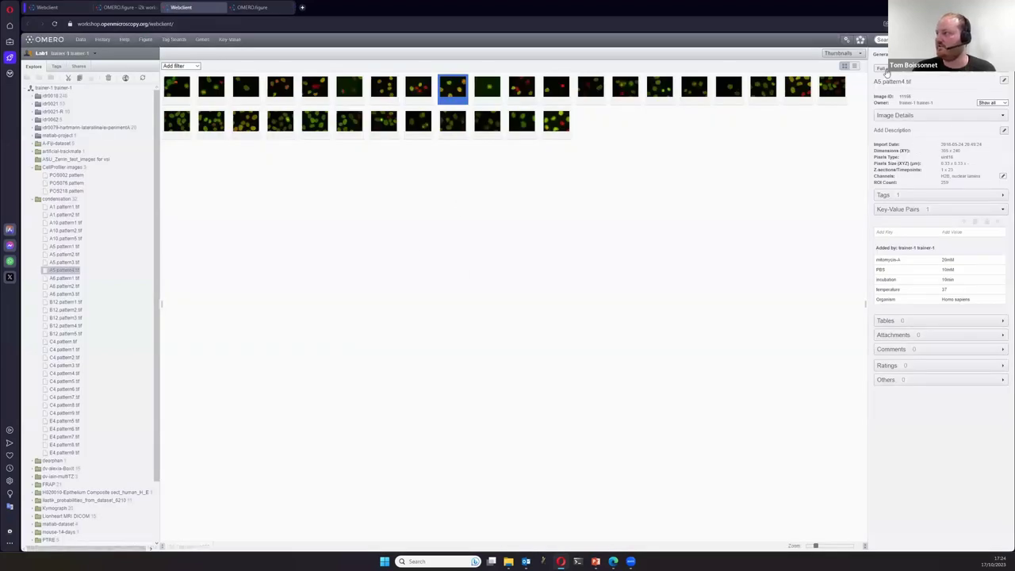
click(909, 70)
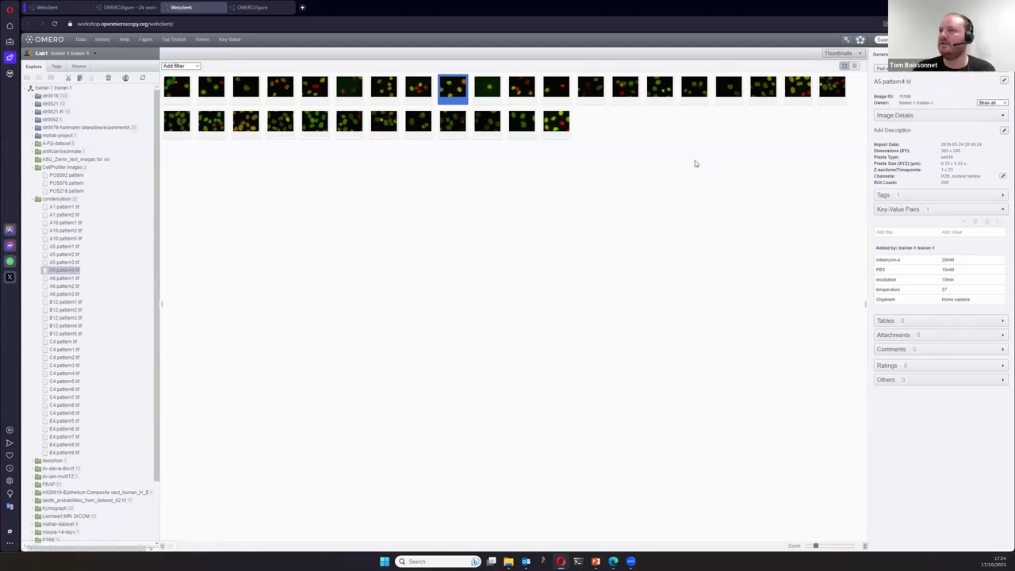
click(145, 39)
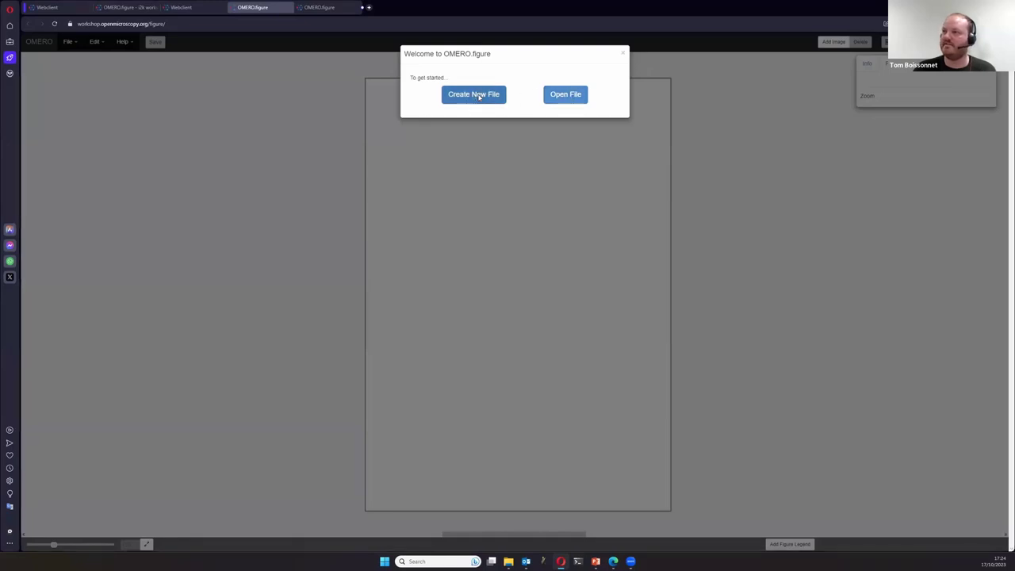
click(479, 97)
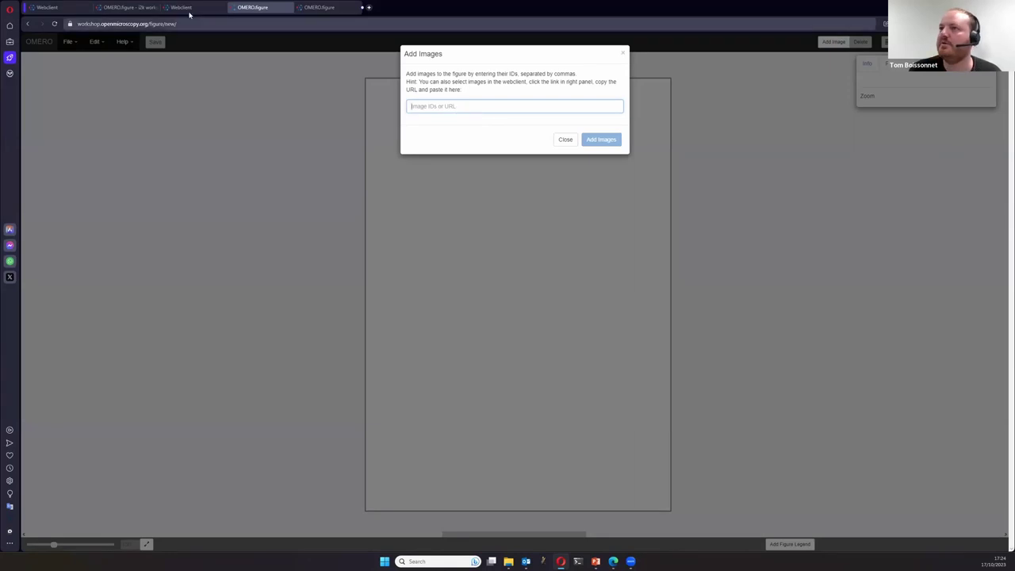
- In the webclient, add E4.pattern6.tif to the selection of A5.pattern4.tif and copy the link to both images
click(166, 6)
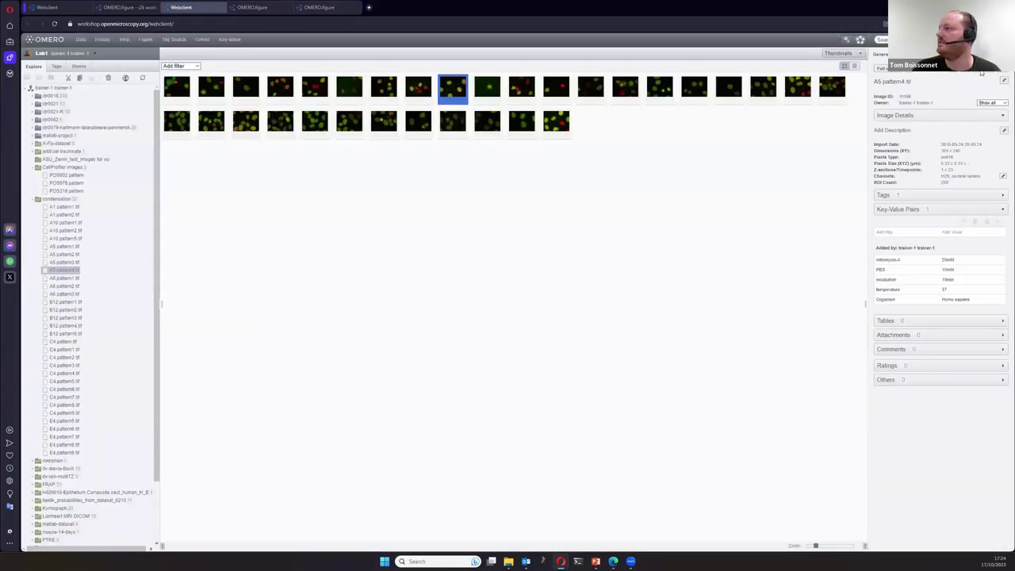
ctrl+click(453, 121)
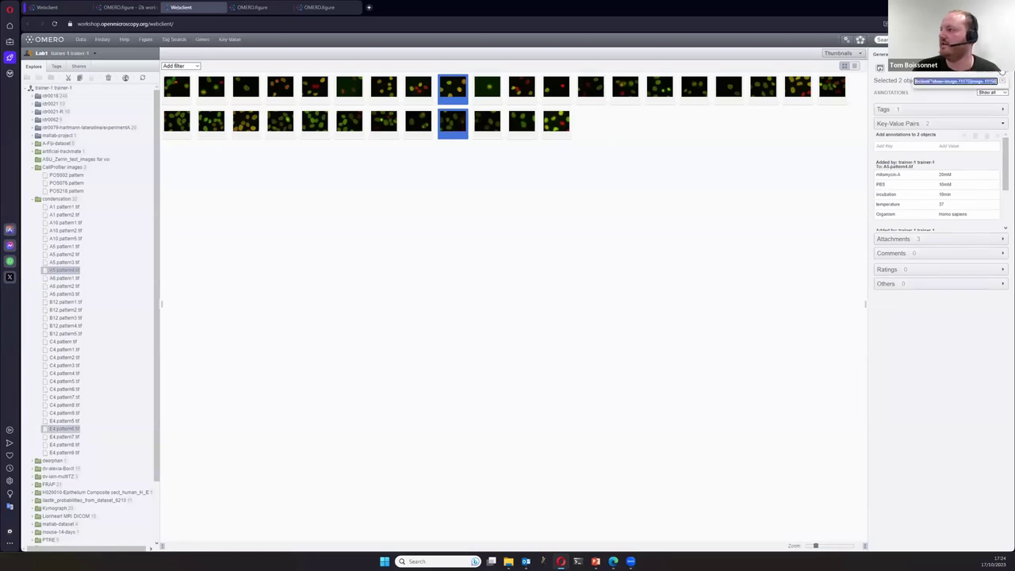
key(ctrl+a)
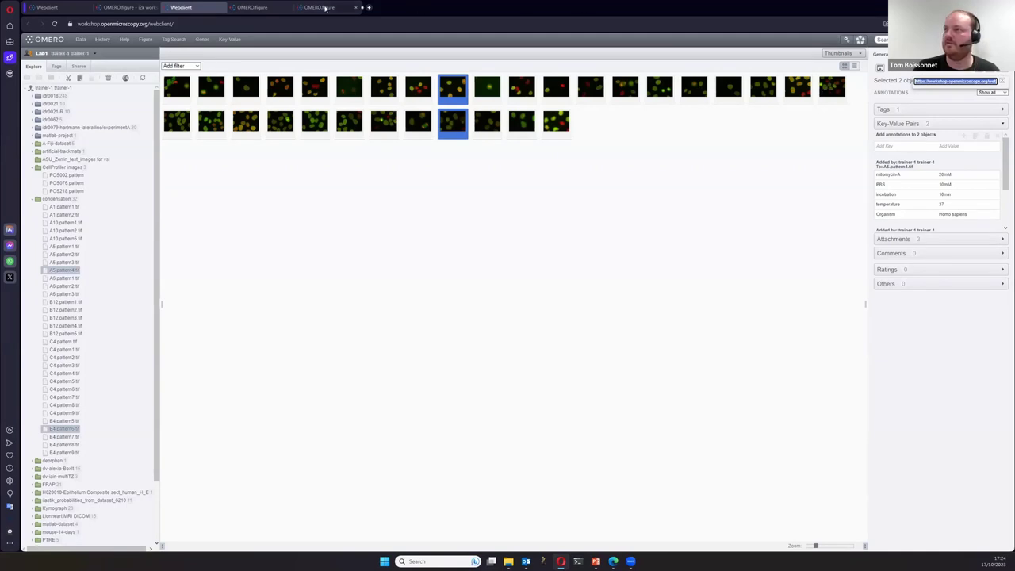
- Return to the new empty figure and add both images using the copied webclient link
click(322, 8)
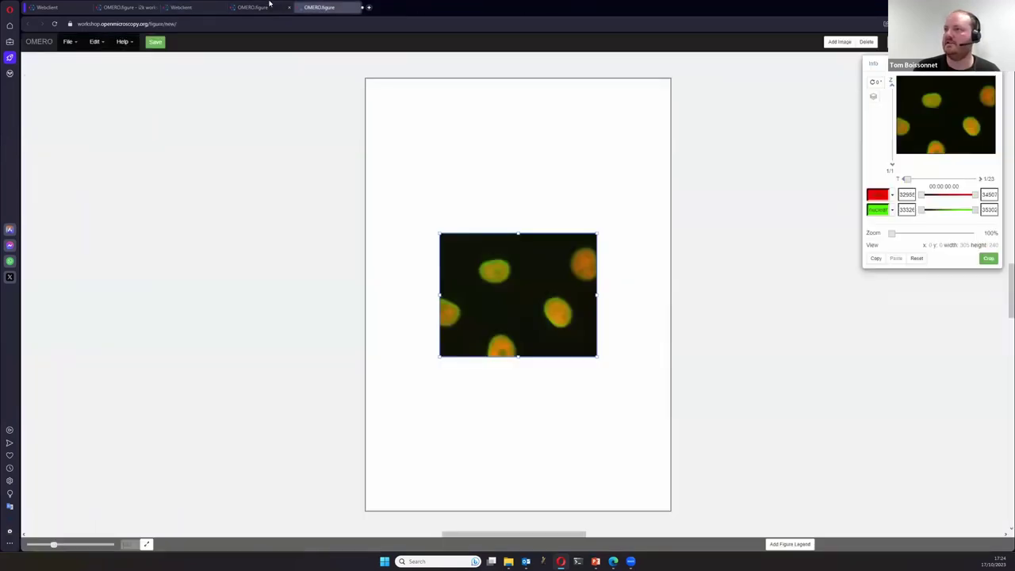
click(269, 7)
key(ctrl+v)
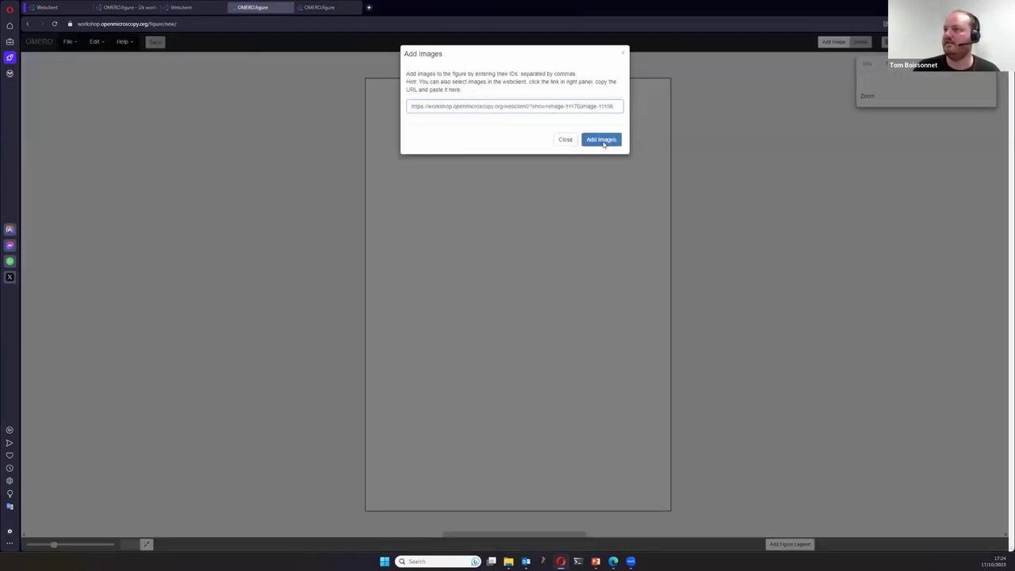
click(601, 140)
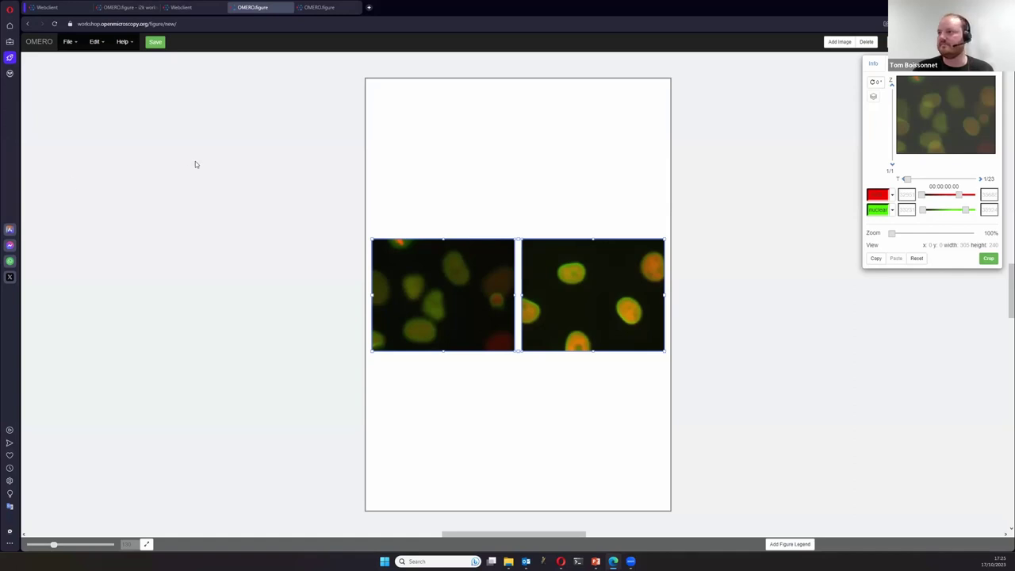
- Shrink both image panels and stack them in one column on the page, the dimmer image above the brighter one
click(208, 188)
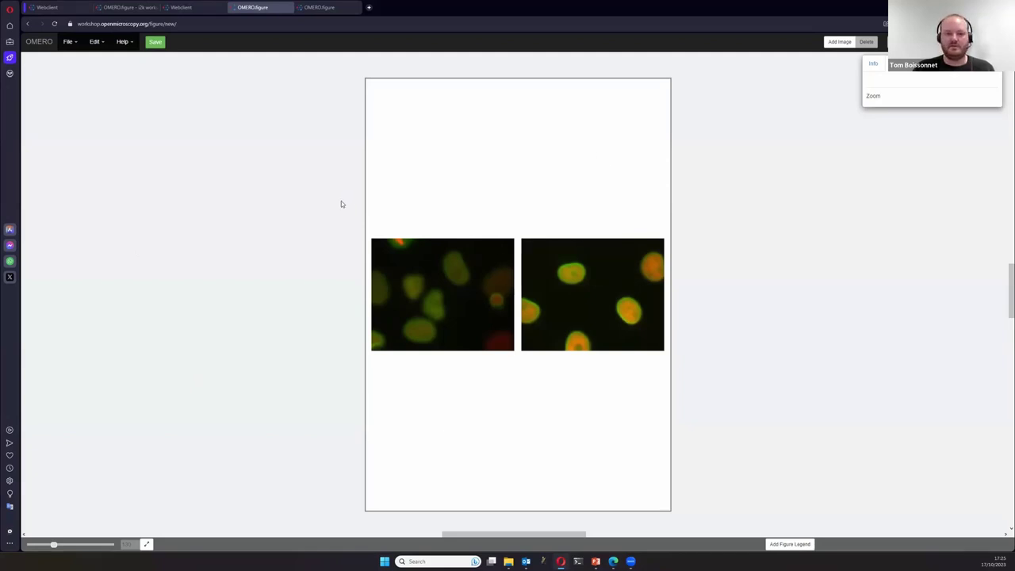
drag(295, 198, 664, 368)
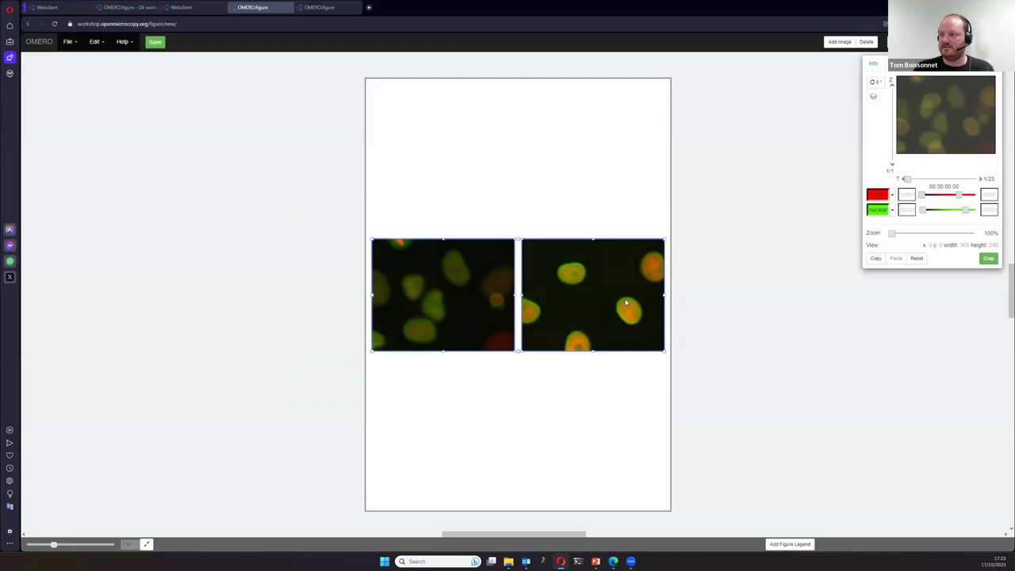
drag(634, 313, 634, 216)
drag(667, 254, 608, 302)
drag(548, 191, 455, 300)
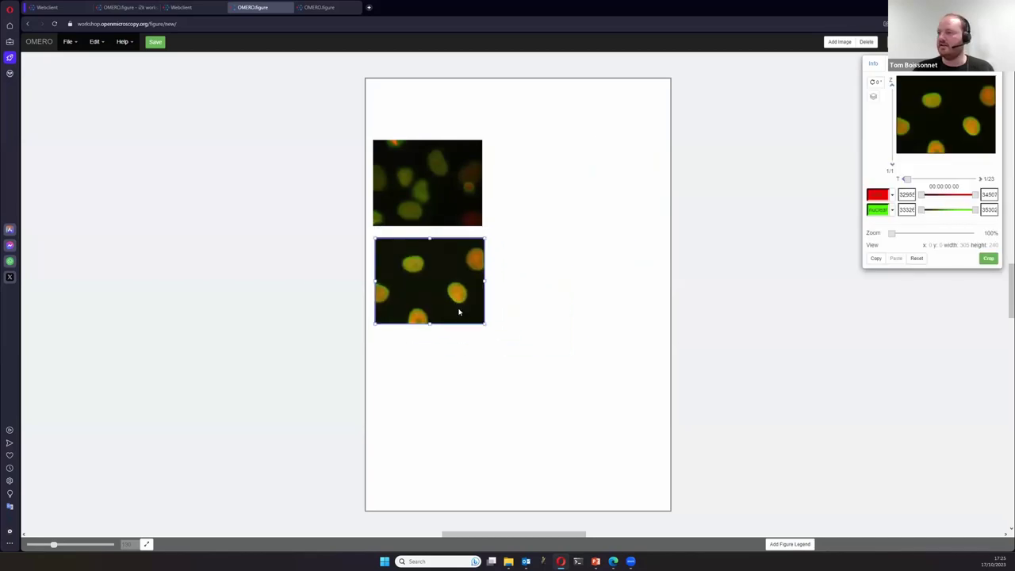
drag(364, 119, 484, 383)
key(ctrl+c)
key(ctrl+v)
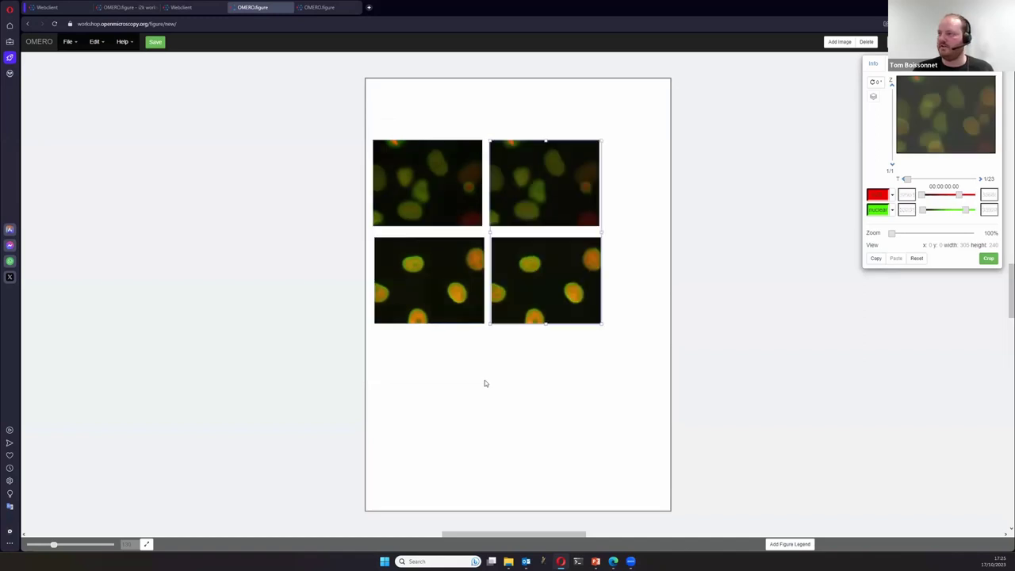
key(ctrl+v)
drag(303, 101, 325, 170)
drag(514, 96, 709, 381)
key(Delete)
- Duplicate the two stacked panels twice to form three columns of two panels
drag(347, 95, 513, 380)
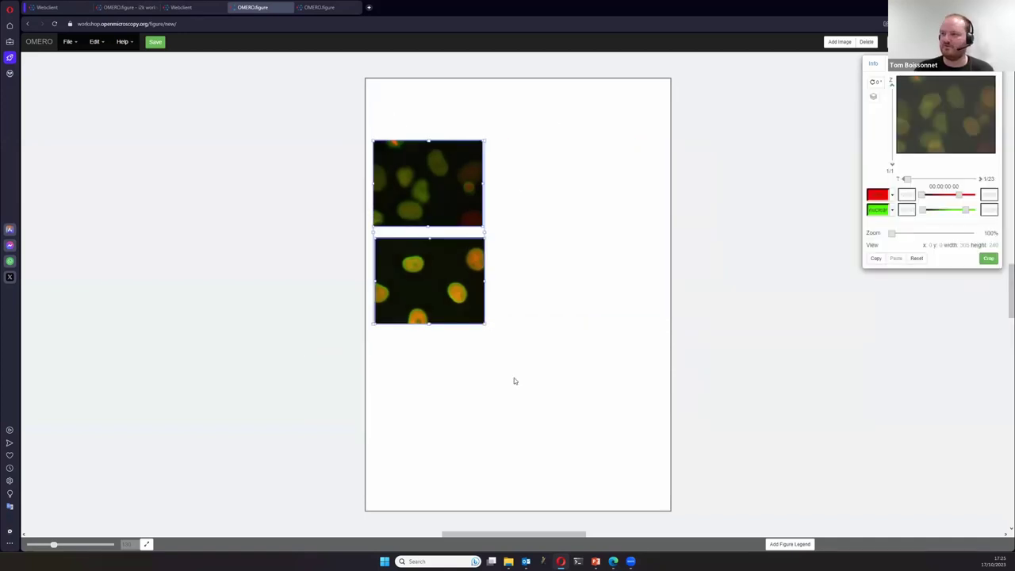
key(ctrl+c)
key(ctrl+v)
key(ctrl+v)
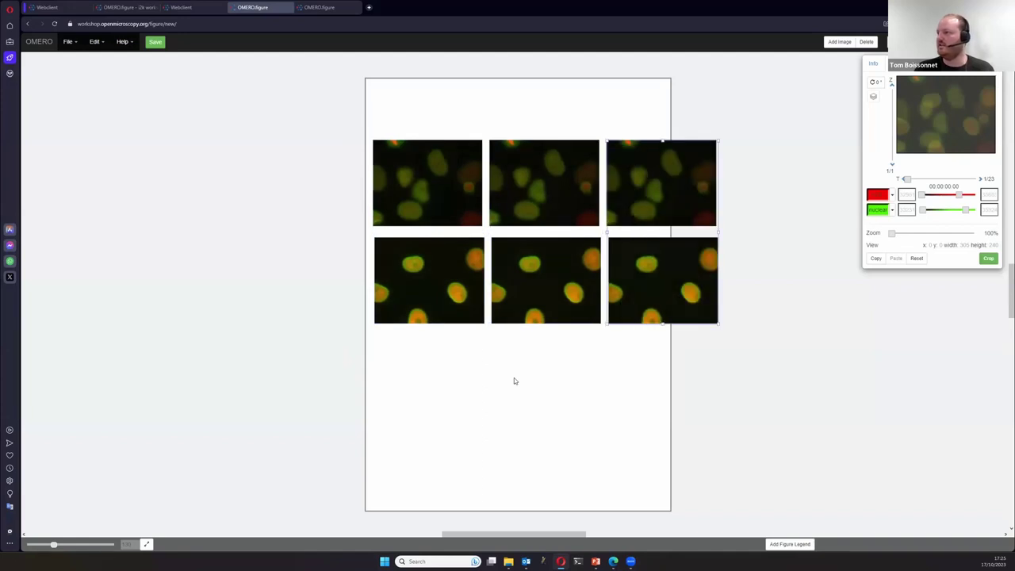
- Align all six panels into an evenly spaced grid and move the grid upward to centre it across the page
drag(345, 111, 758, 367)
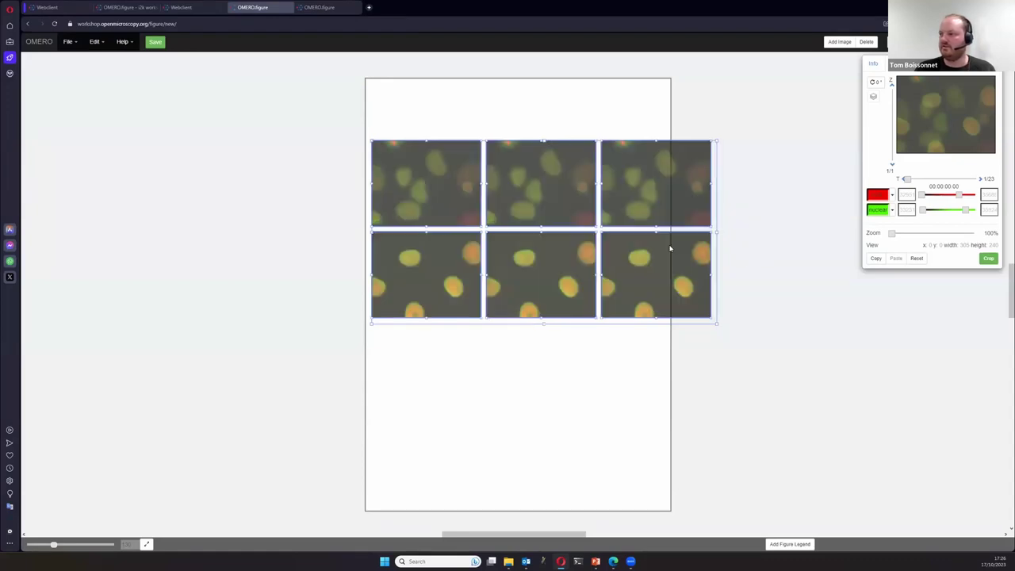
drag(708, 262, 680, 244)
click(775, 289)
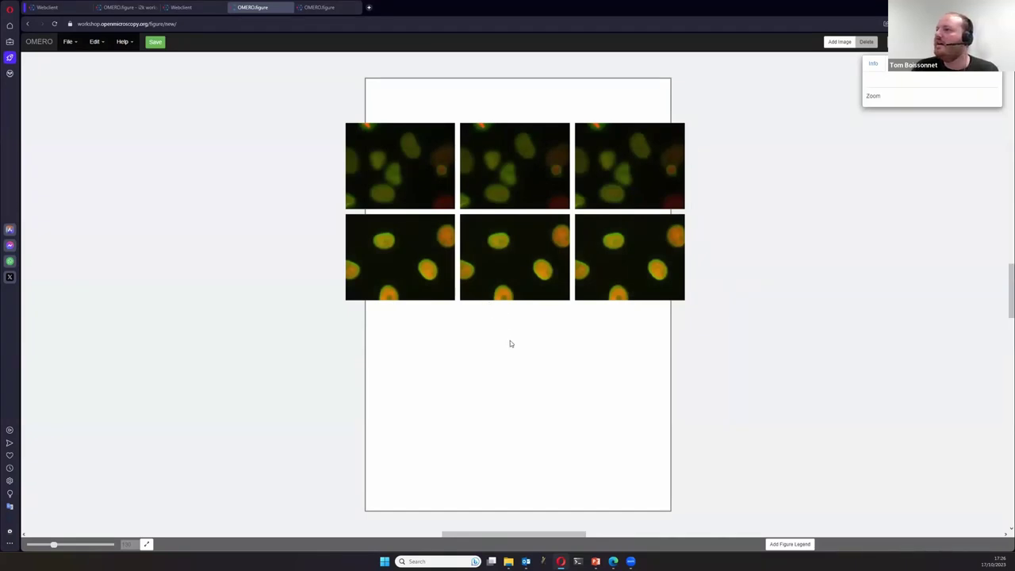
- Set separate time points for the upper row, with a mid-series frame in the middle panel and frame 21 in the last panel
click(546, 171)
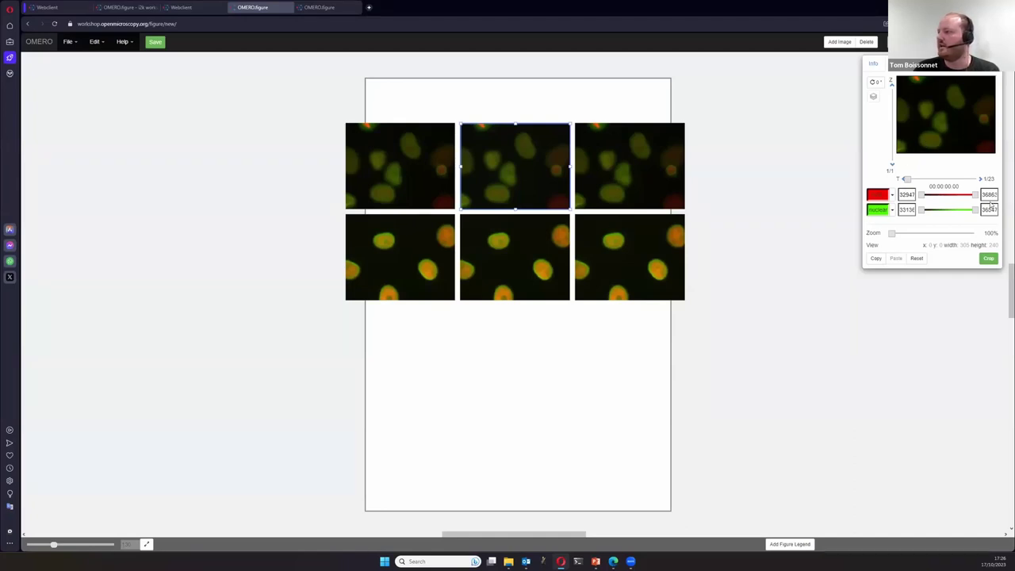
drag(974, 195, 976, 194)
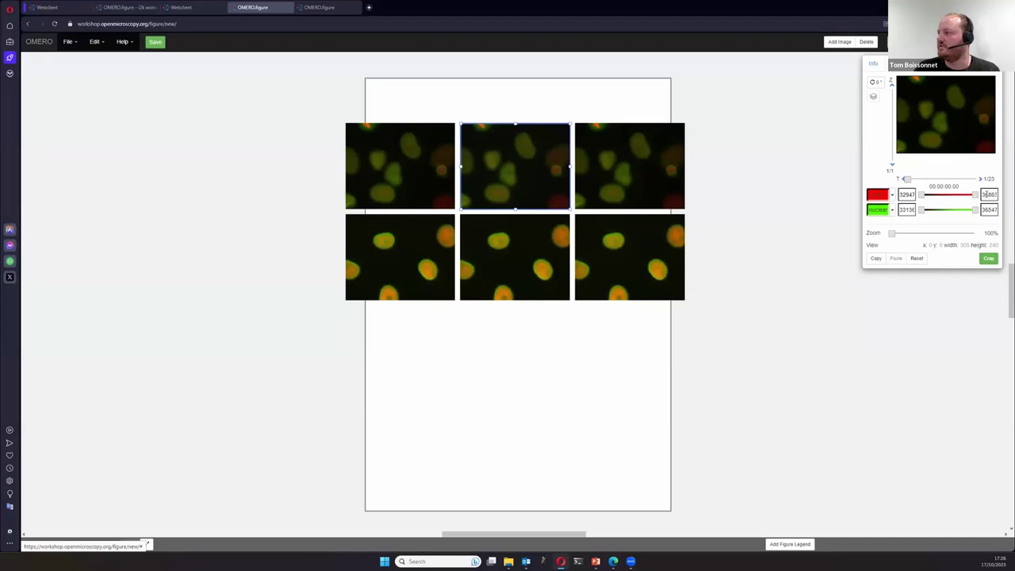
drag(908, 181, 942, 181)
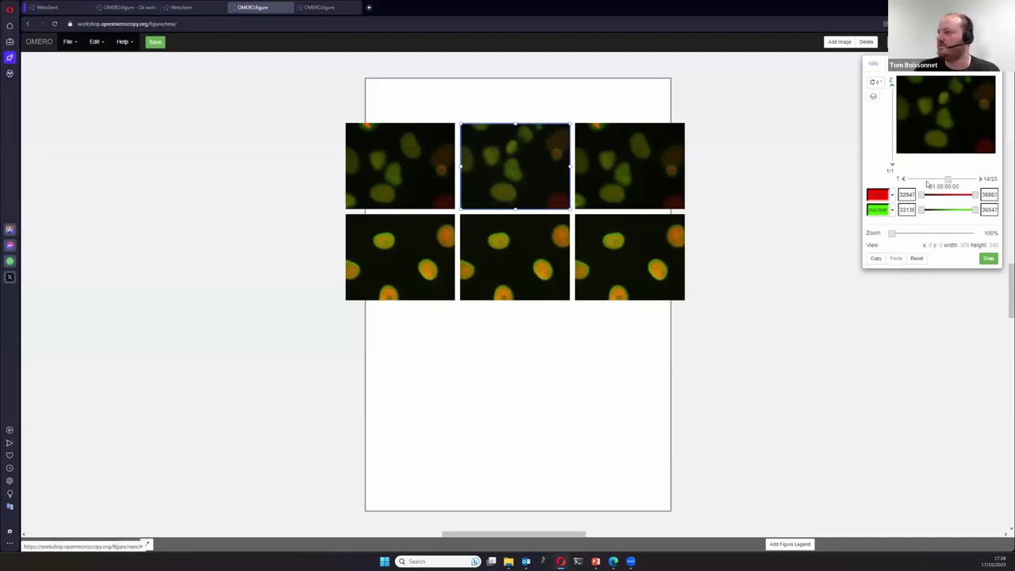
click(410, 169)
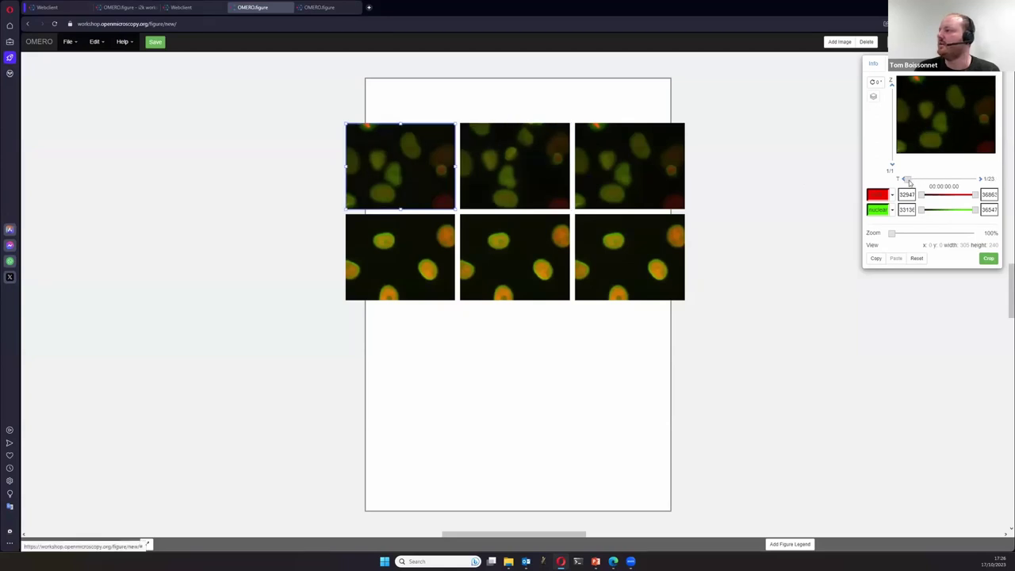
click(521, 170)
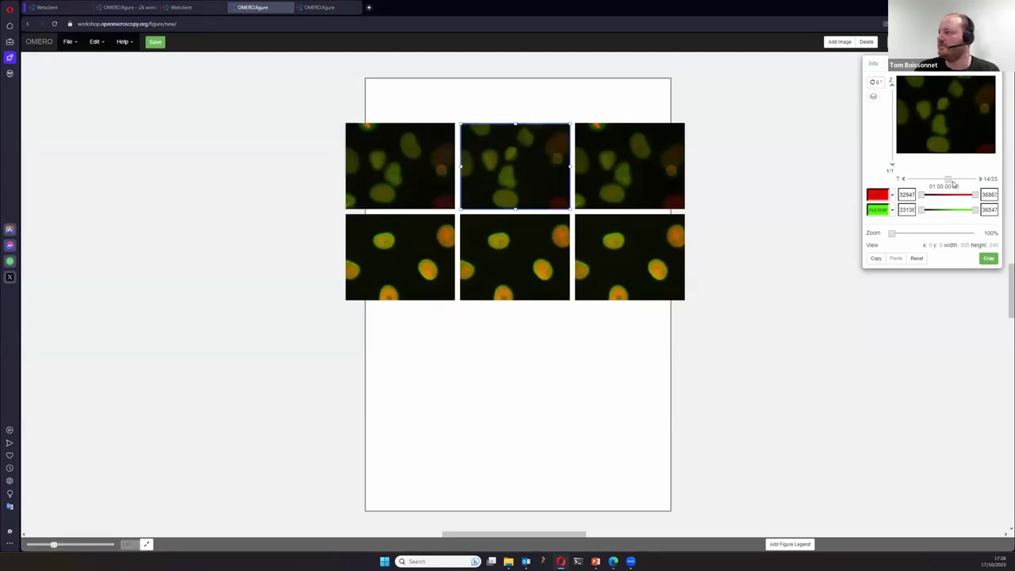
drag(949, 181, 943, 181)
click(645, 177)
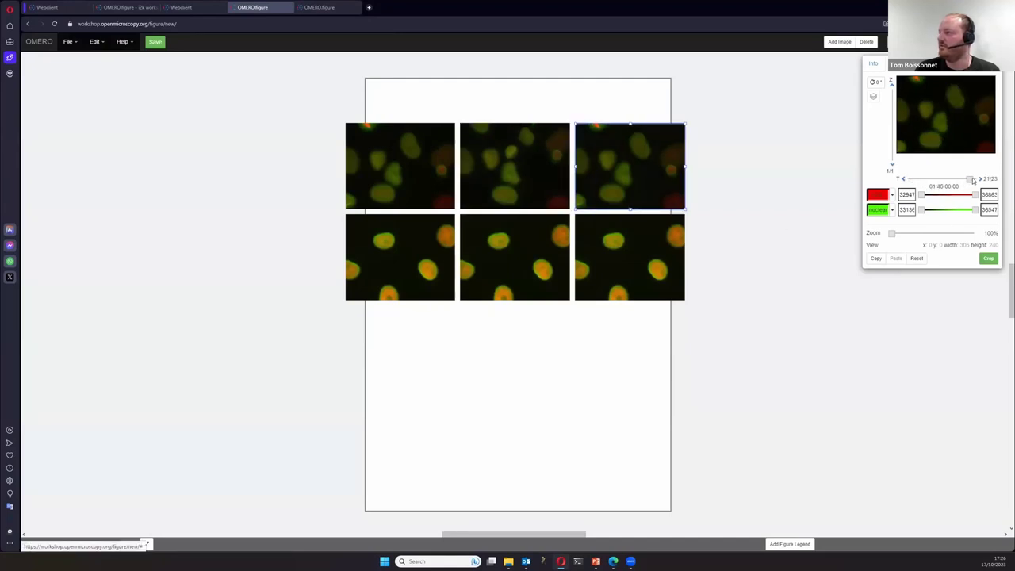
drag(961, 180, 969, 180)
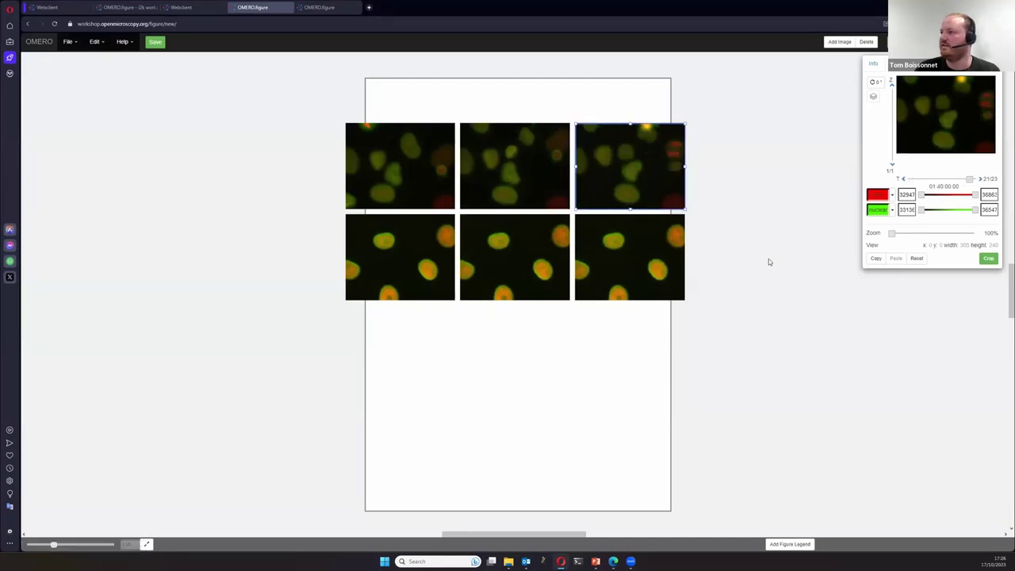
- Set both middle-column panels to a shared mid-series time point and both panels of the last column to frame 21
click(355, 357)
drag(359, 117, 412, 238)
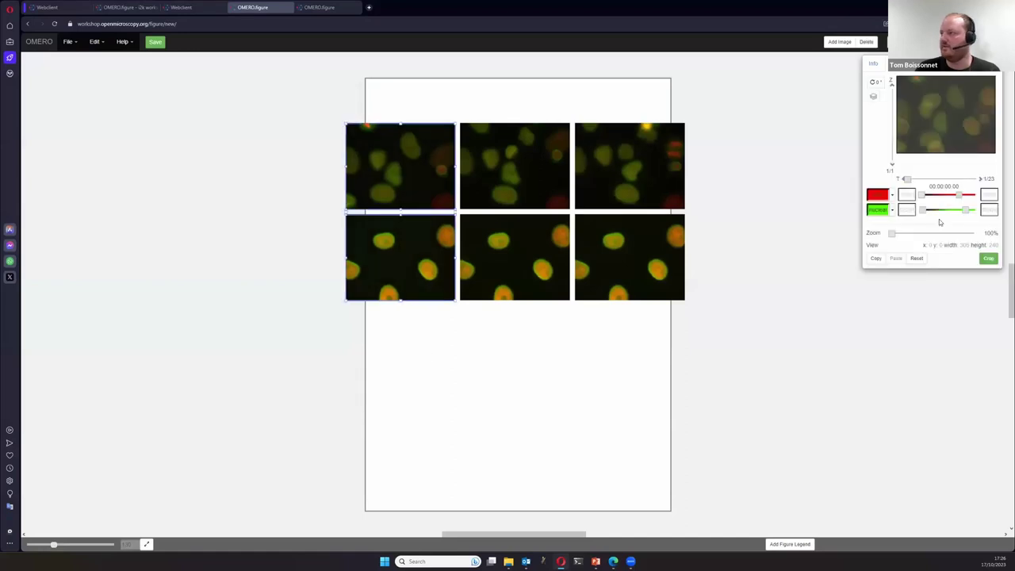
drag(508, 113, 547, 345)
drag(934, 181, 944, 181)
drag(606, 105, 651, 353)
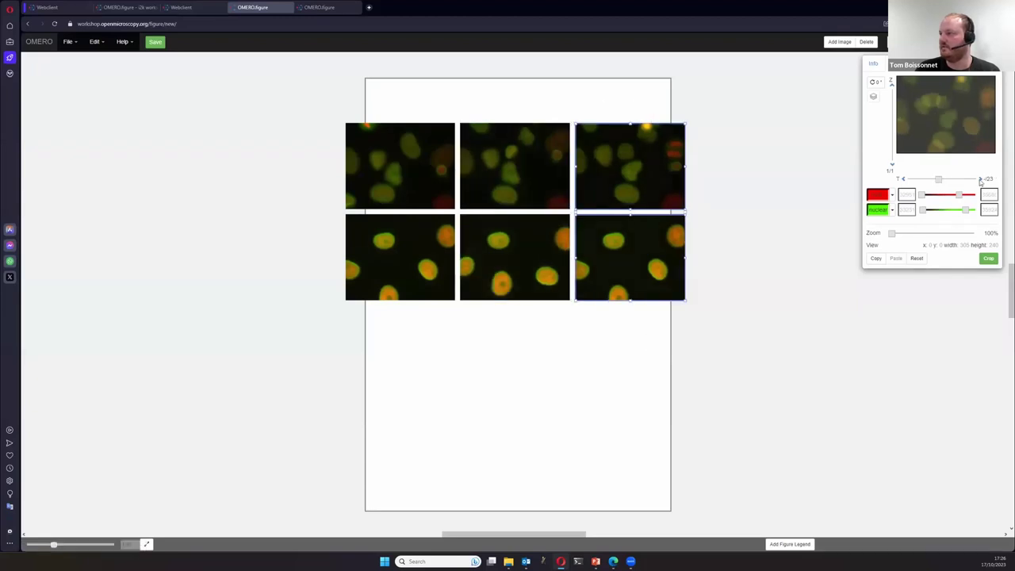
drag(942, 177, 971, 181)
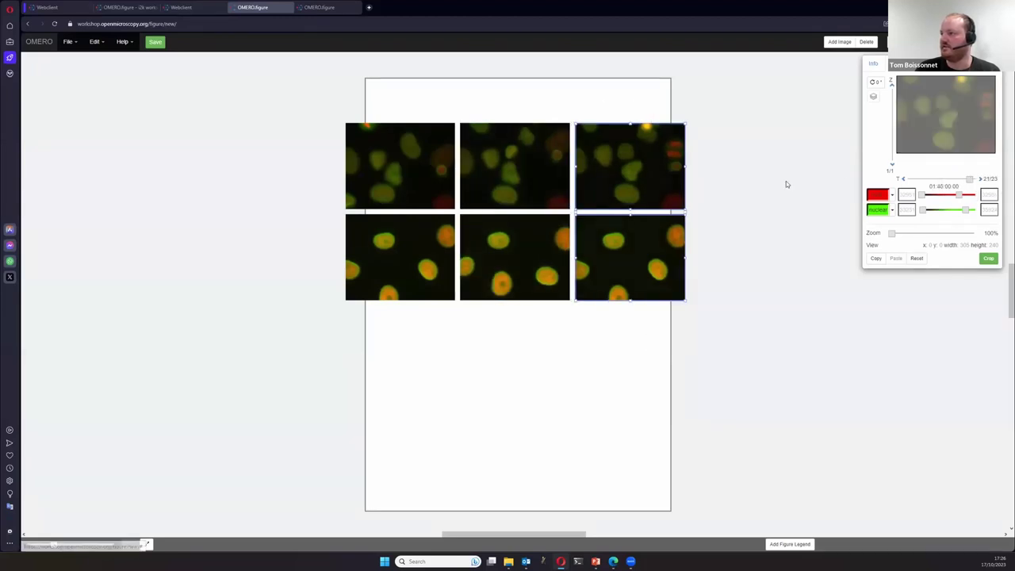
click(729, 203)
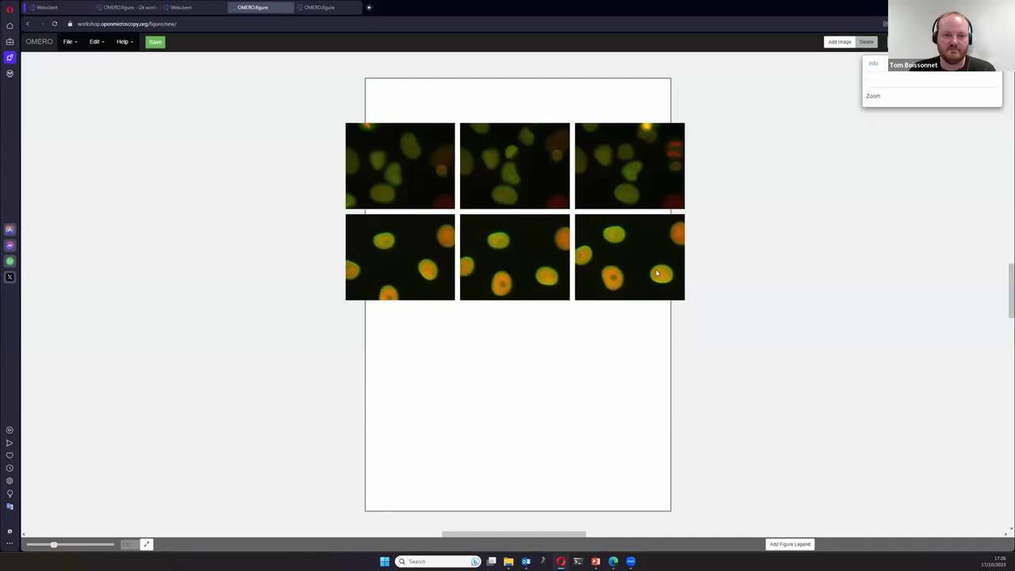
- Zoom both first-column panels to about 247% and recentre each panel's view on its cells
drag(308, 91, 421, 320)
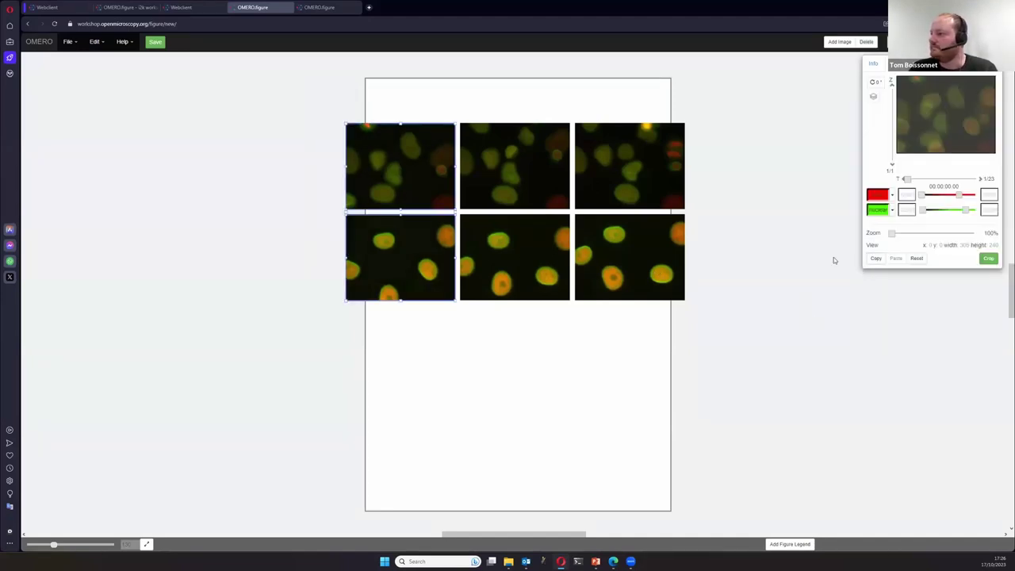
drag(892, 235, 905, 233)
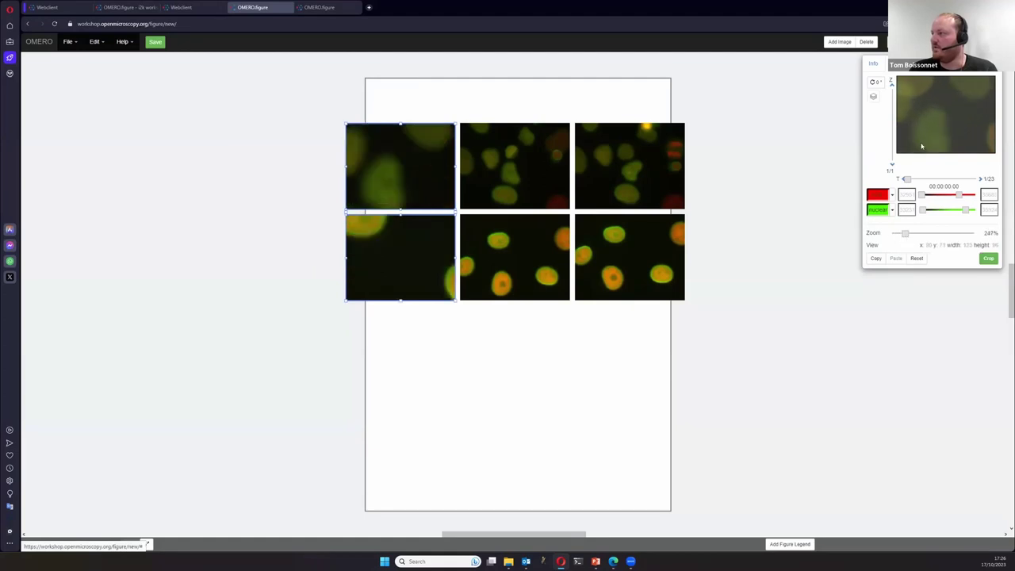
click(521, 365)
click(428, 182)
mouse_move(936, 129)
mouse_down()
mouse_move(959, 93)
mouse_move(981, 131)
mouse_move(958, 131)
mouse_move(932, 111)
mouse_up()
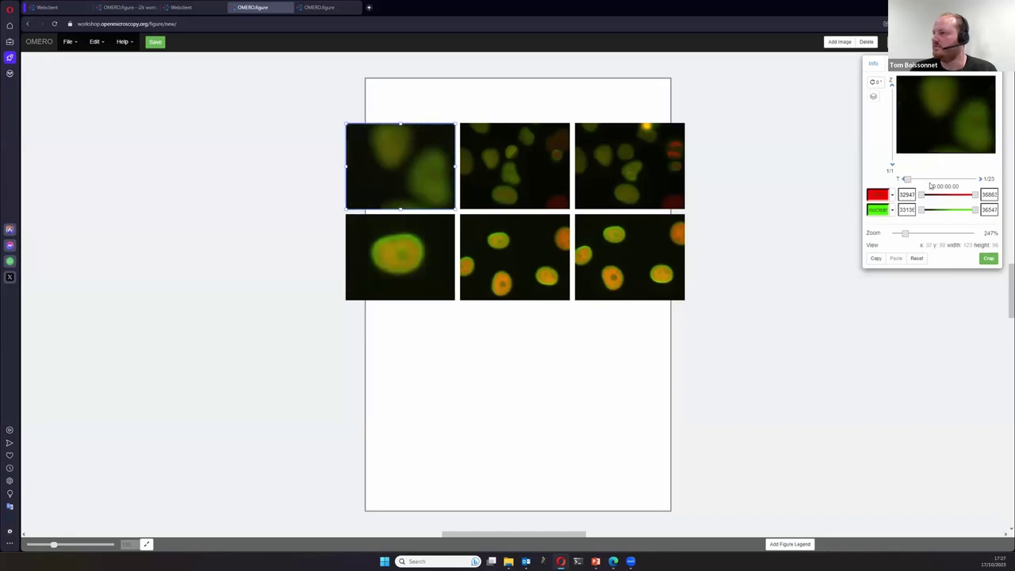
- Reset the zoom of both first-column panels to 100% so each shows its full image
click(894, 235)
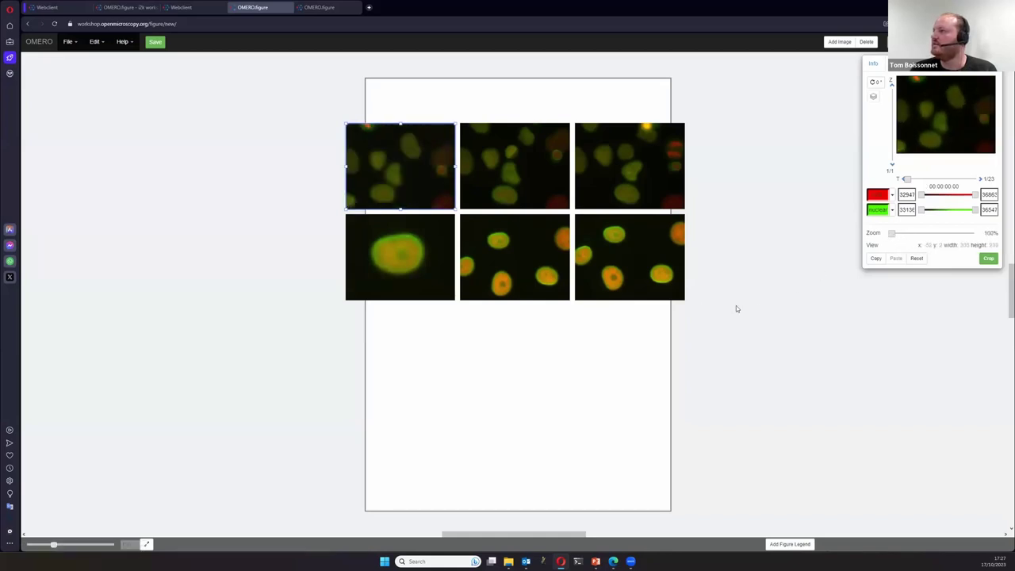
click(413, 284)
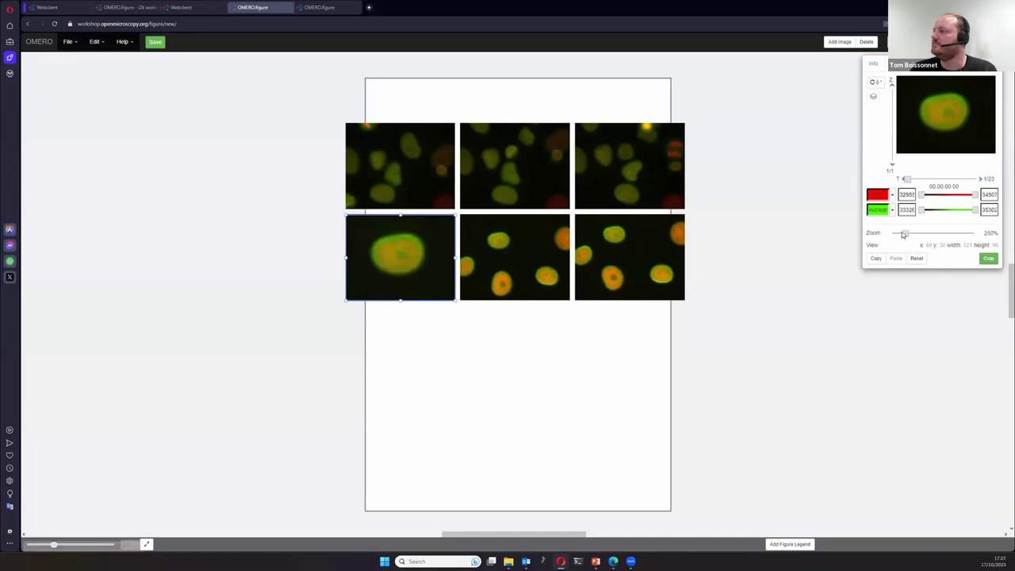
click(885, 236)
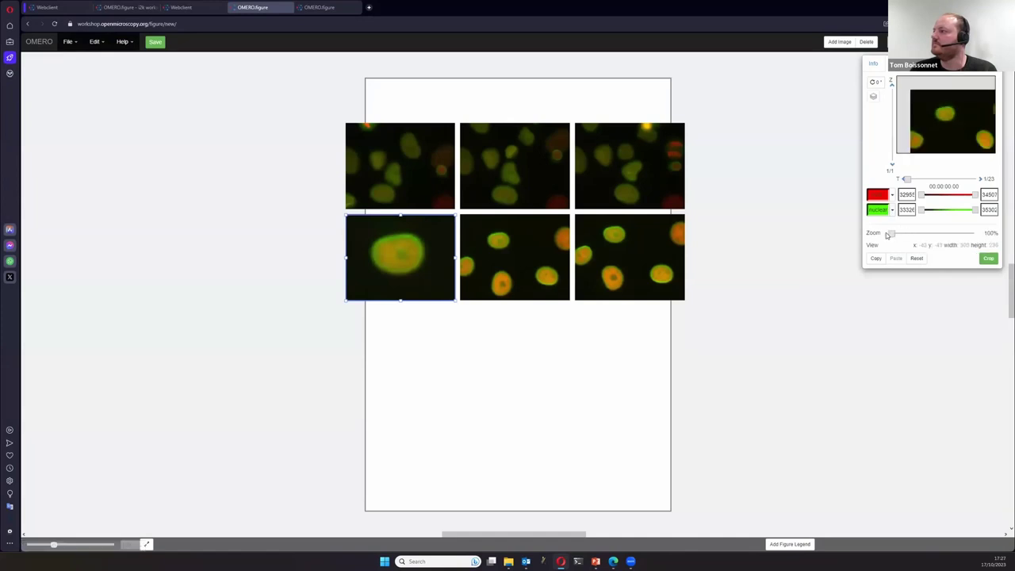
click(488, 338)
- Show labelled 10 µm scale bars on all six panels
drag(307, 103, 716, 355)
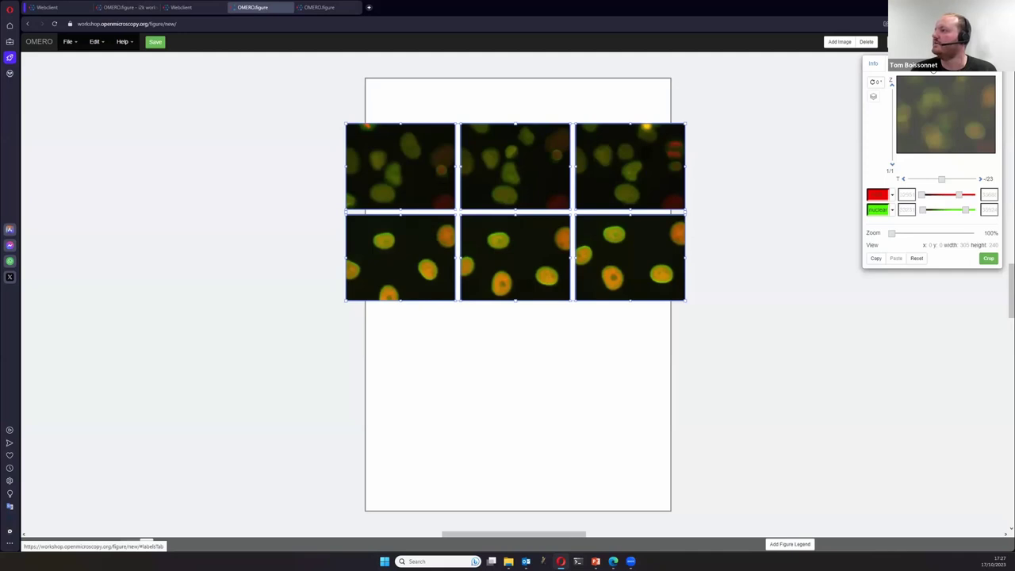
click(933, 68)
drag(968, 73, 836, 132)
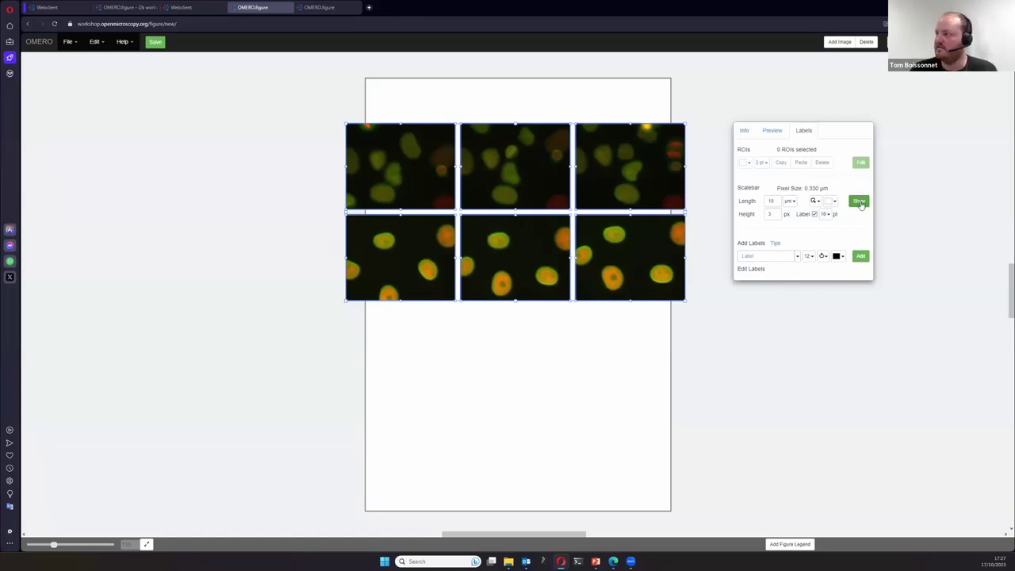
click(860, 202)
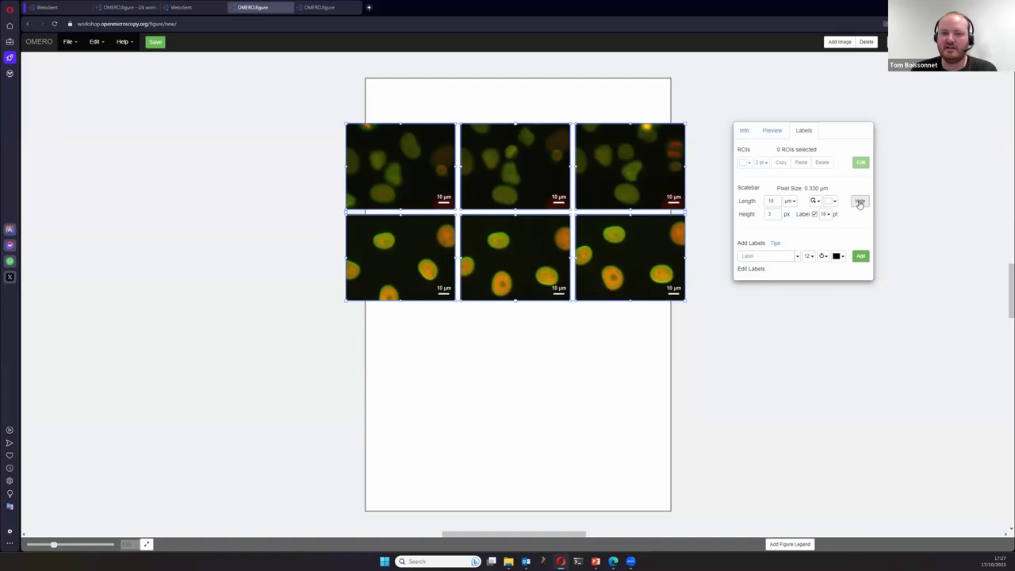
- Set the scale bar length to 20 µm on all six panels
double_click(769, 201)
text(60)
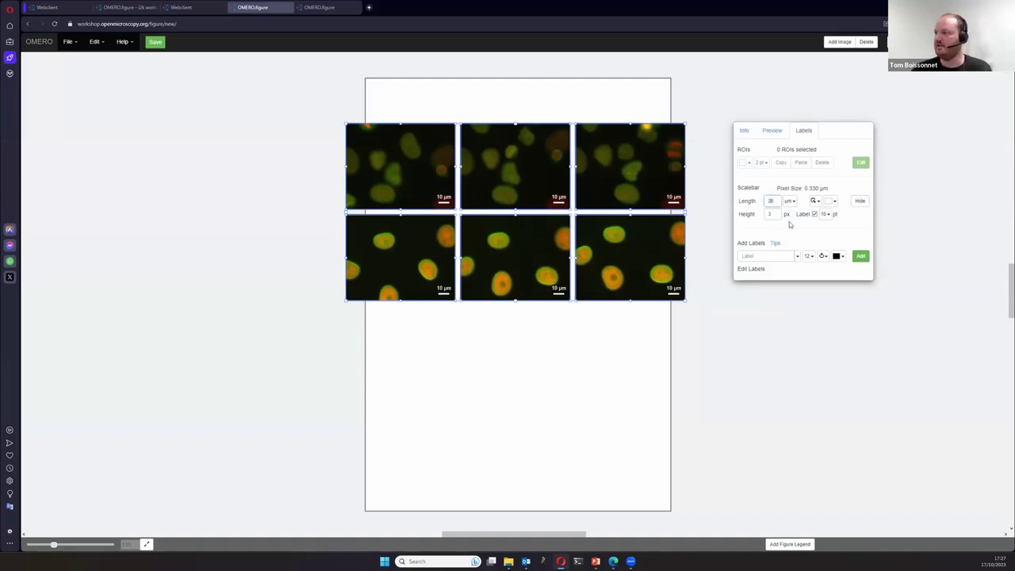
key(Return)
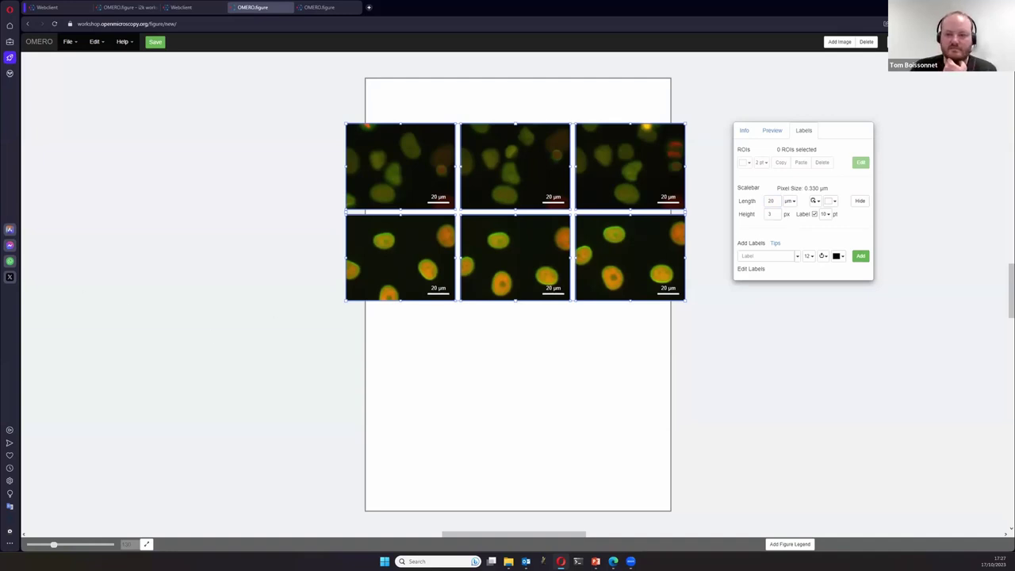
click(629, 365)
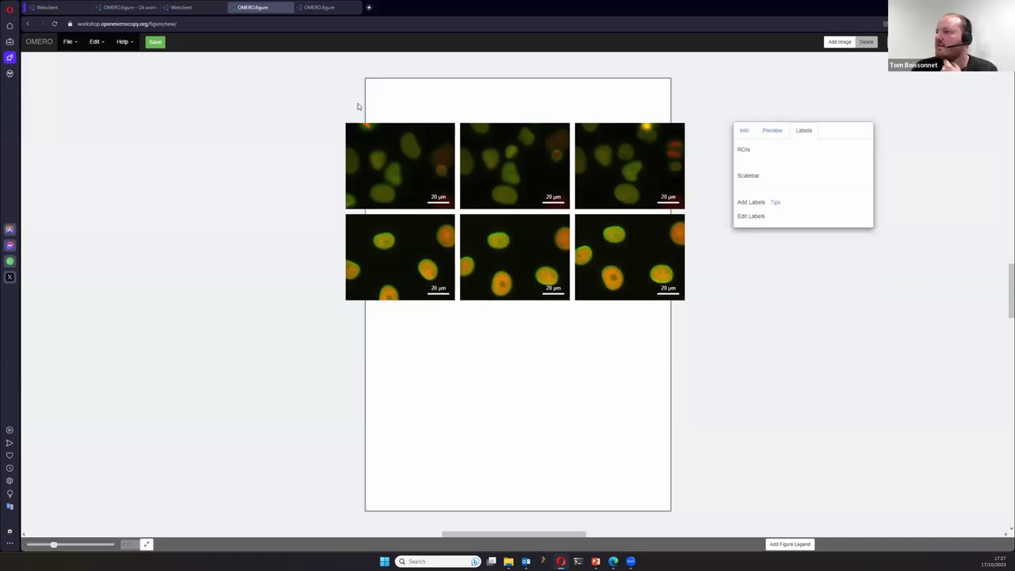
- Open the ROI editor for the lower first-column panel and load its saved ROIs from OMERO
drag(338, 100, 406, 302)
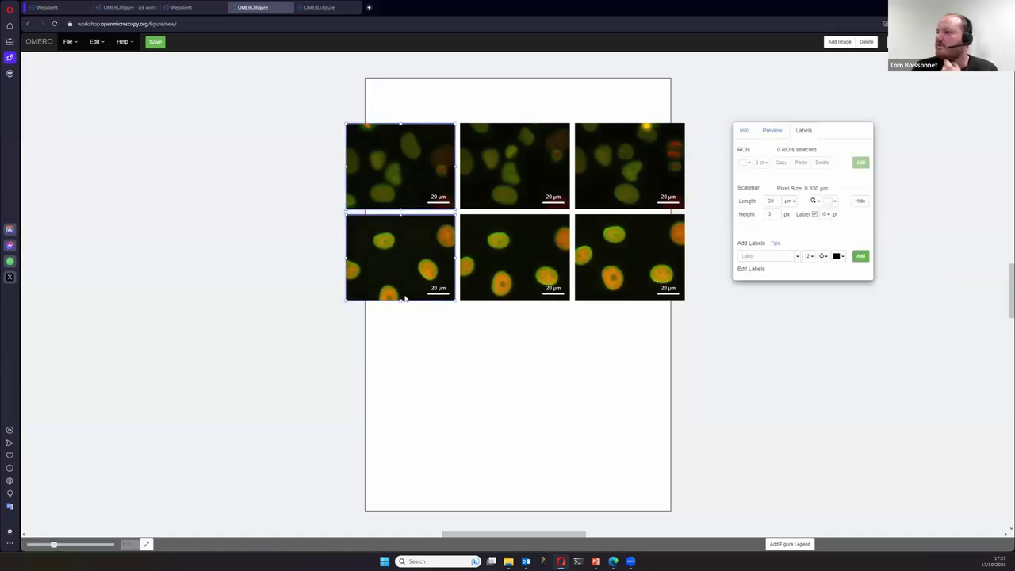
click(421, 245)
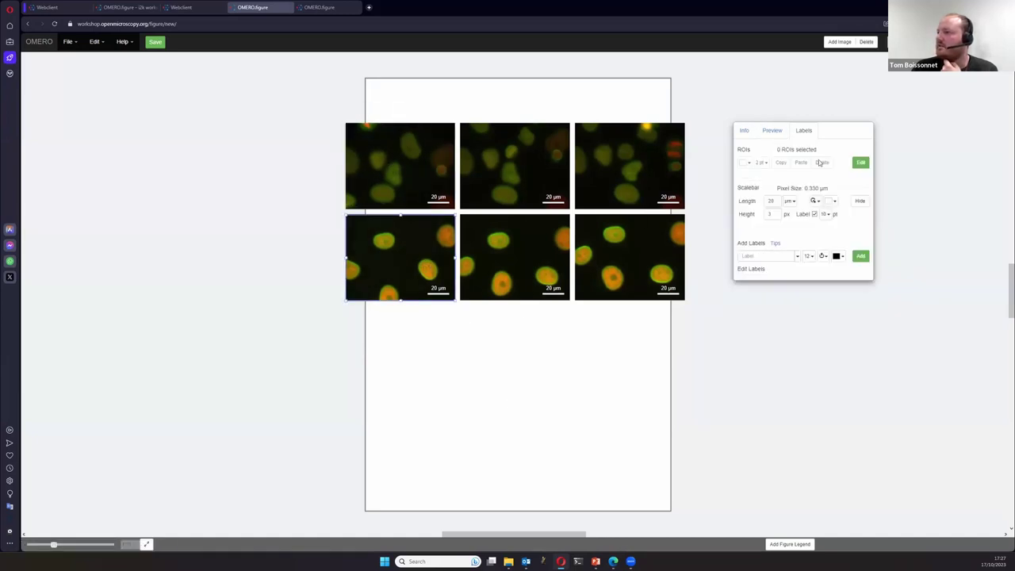
click(862, 162)
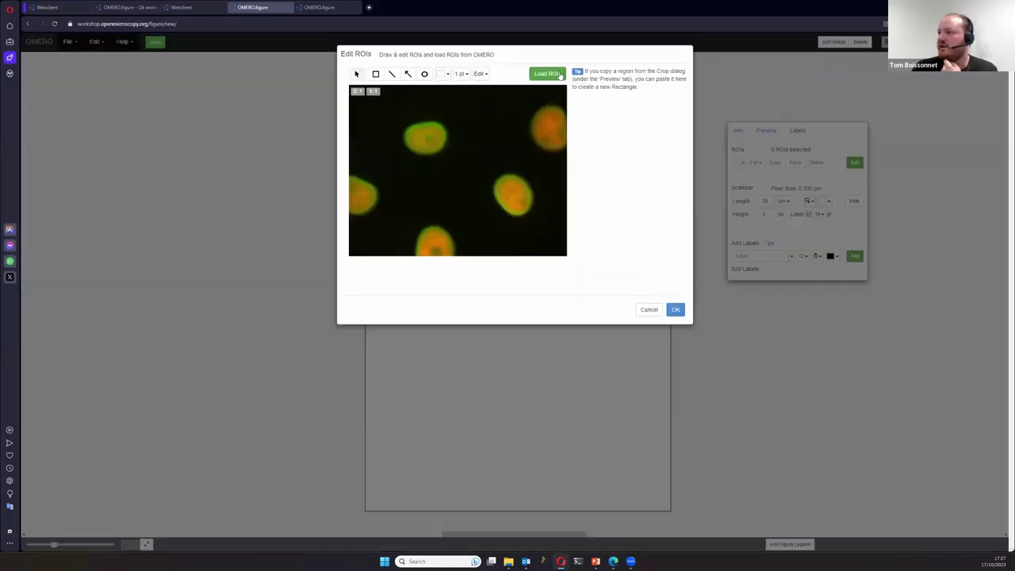
click(557, 74)
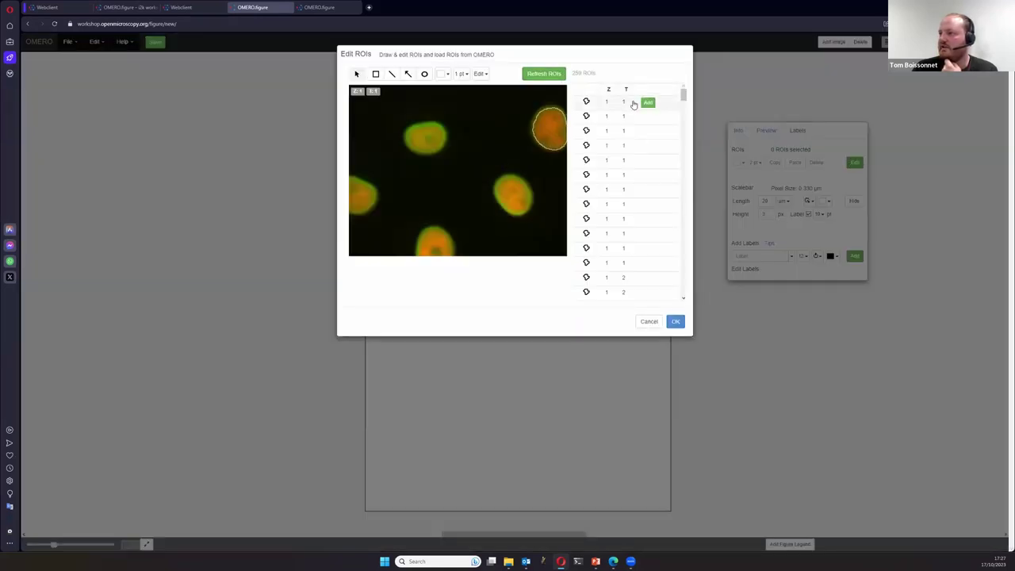
- Add the outlines of the five visible nuclei at time point 1 and apply them to the panel
click(648, 103)
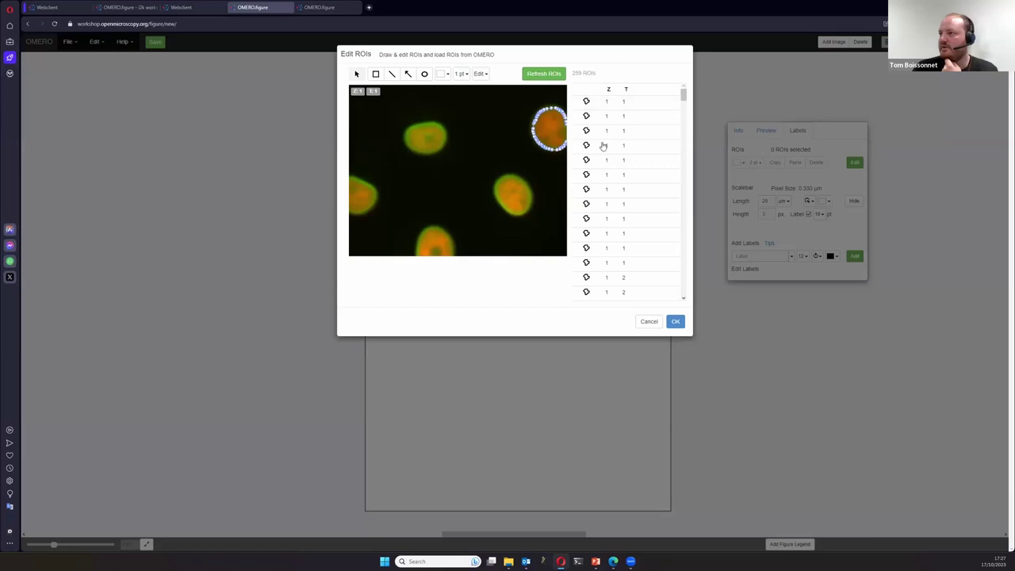
click(649, 118)
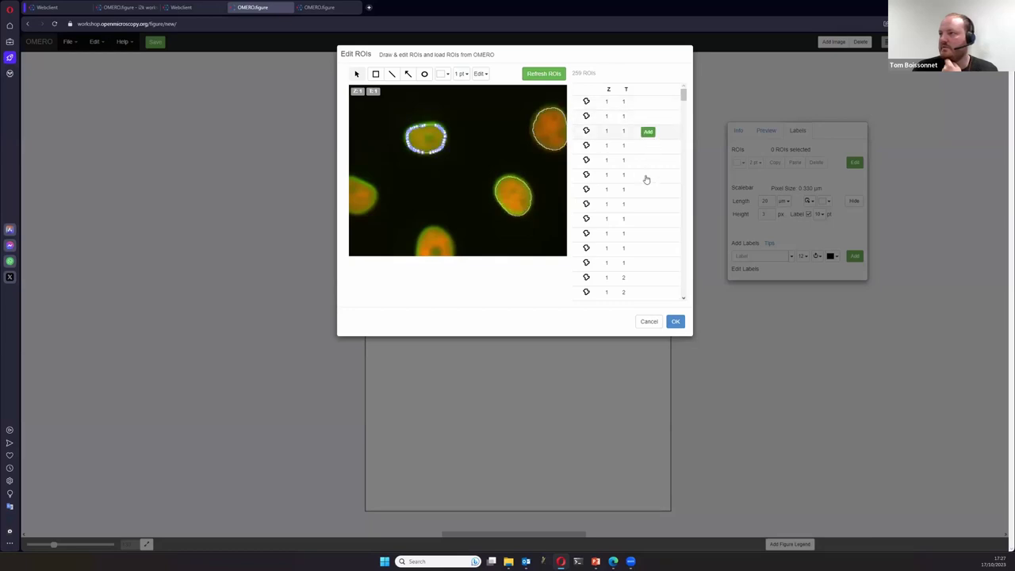
click(648, 134)
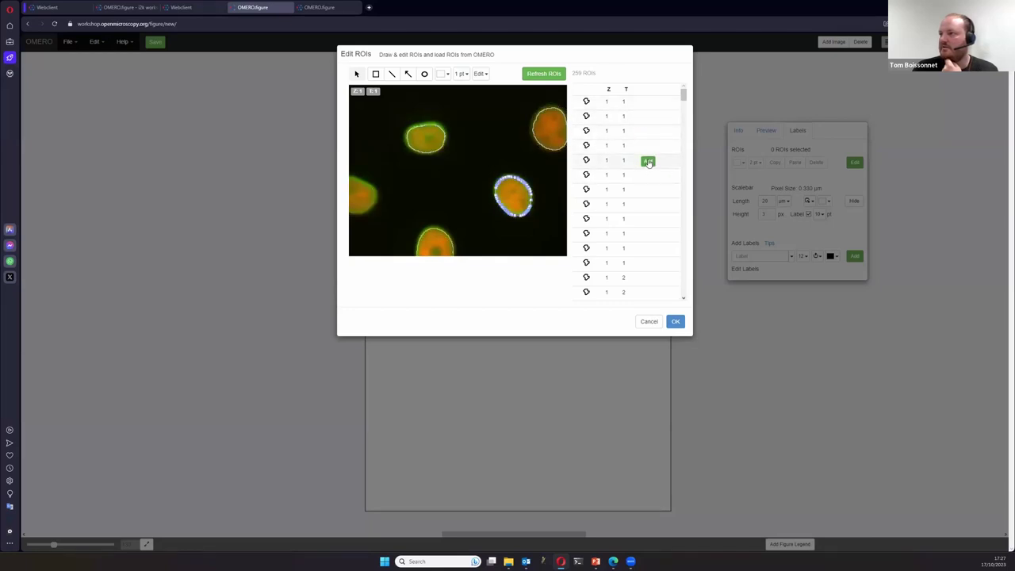
click(648, 162)
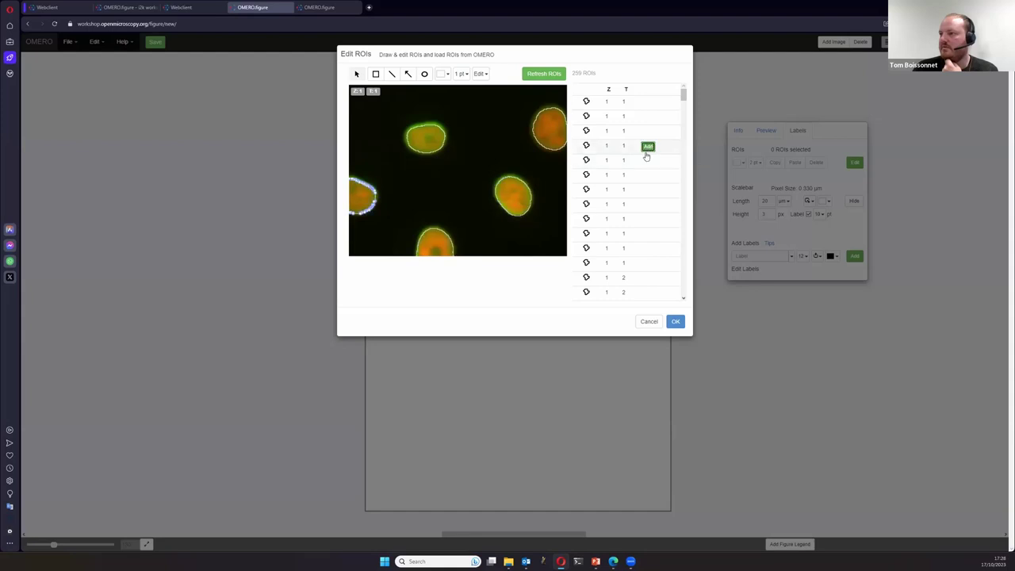
click(676, 321)
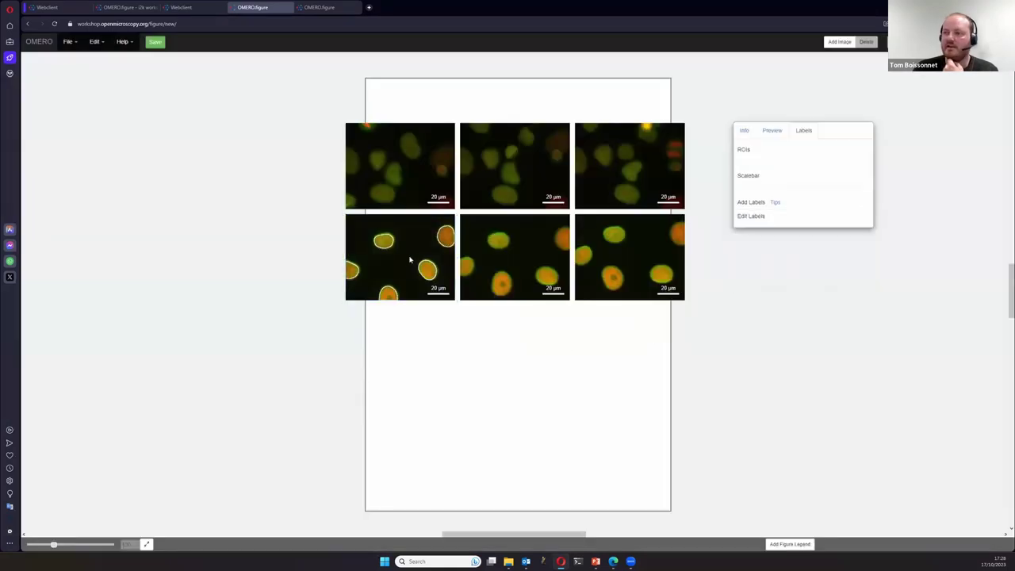
- Raise the red channel's maximum intensity on both first-column panels
click(449, 257)
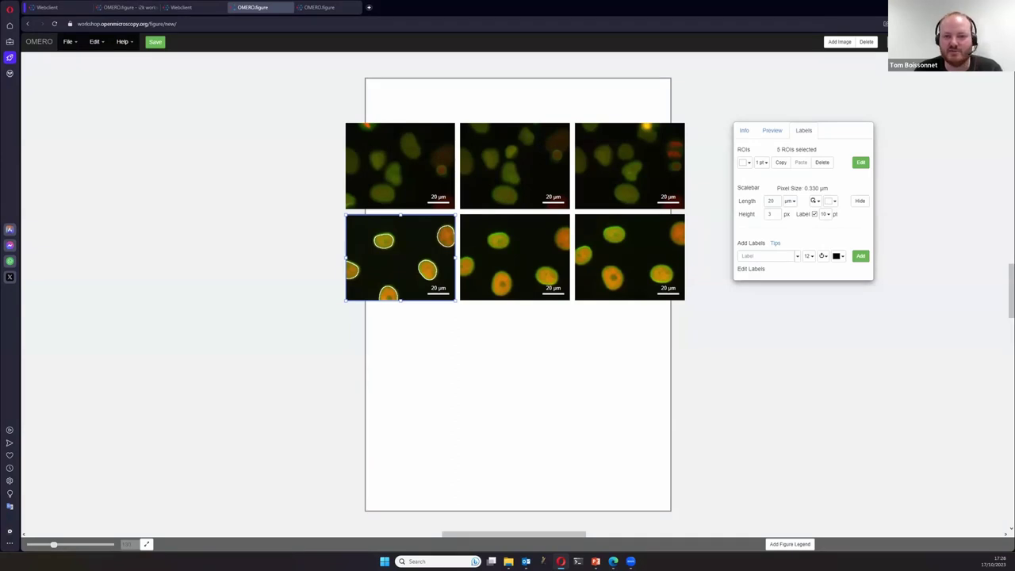
drag(383, 86, 452, 344)
click(772, 130)
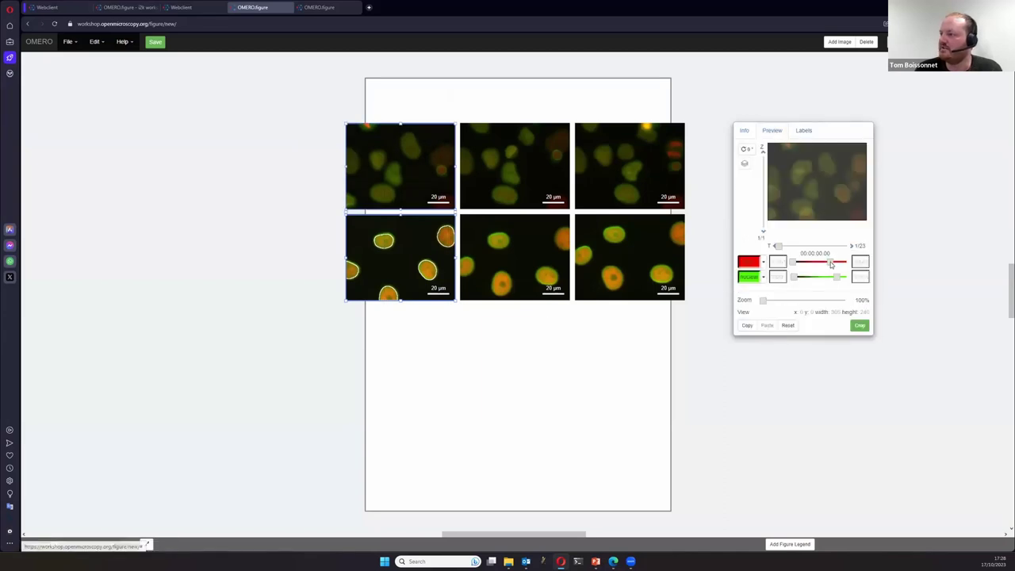
drag(823, 262, 847, 264)
- Set the red channel's maximum intensity to 35291 on all six panels
drag(321, 77, 689, 384)
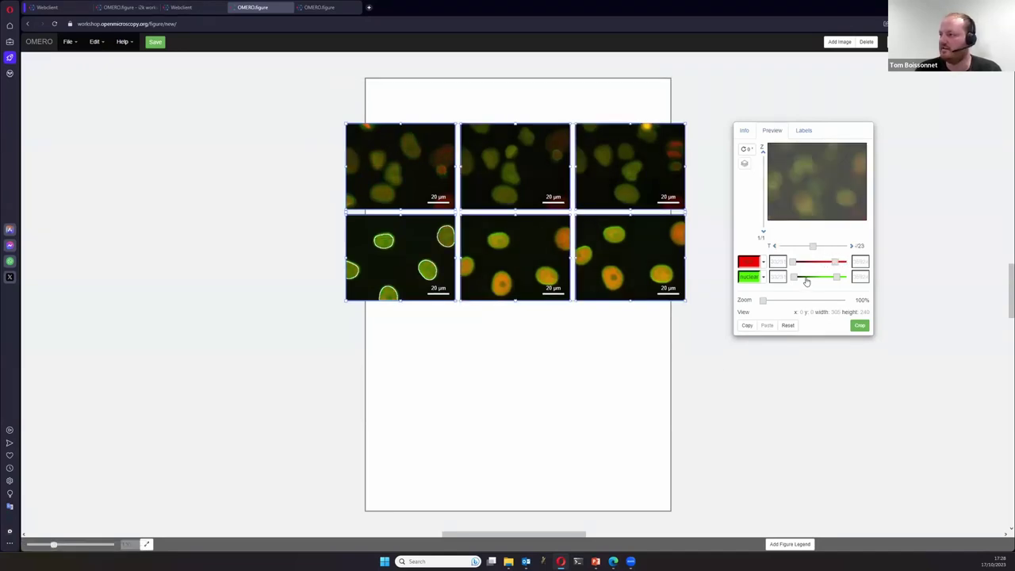
drag(838, 263, 823, 263)
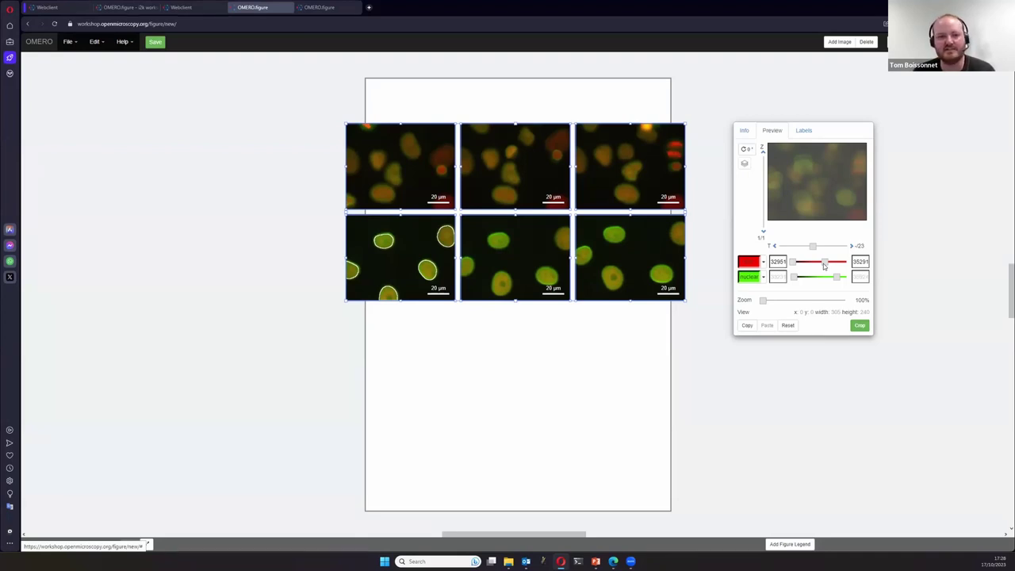
click(526, 432)
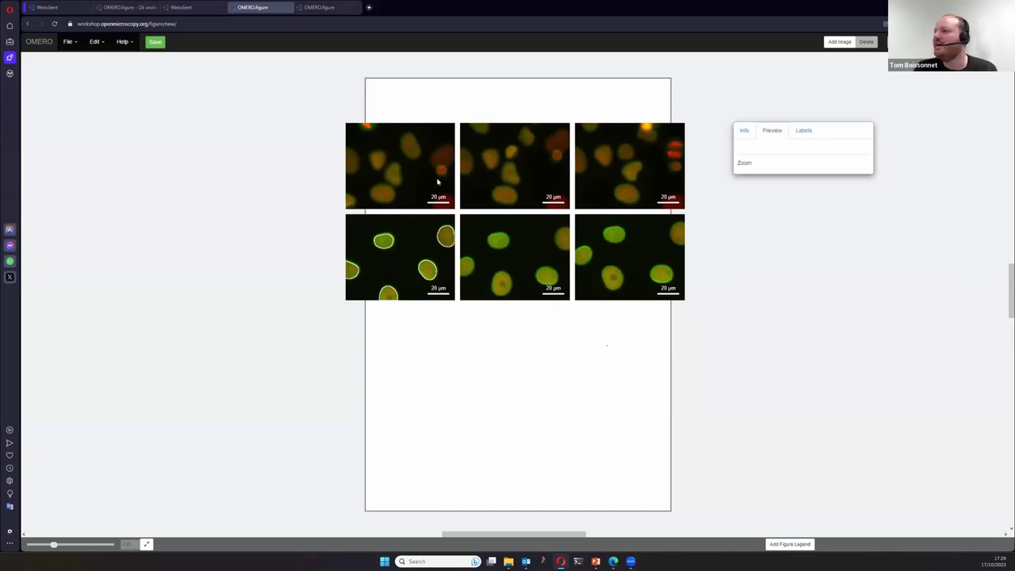
- Add a 12 pt label taken from the image name above the upper first-column panel
drag(321, 80, 715, 368)
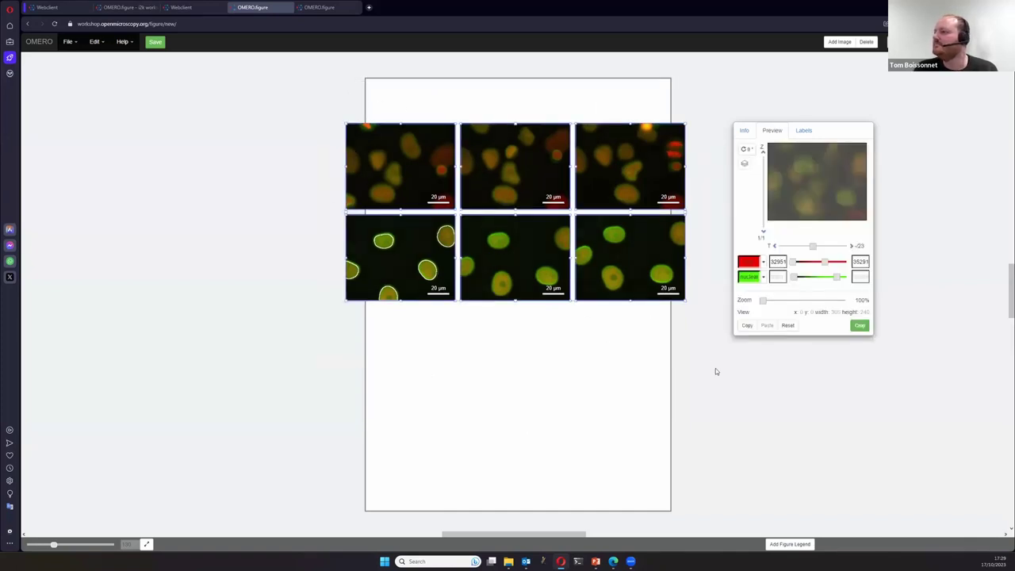
click(804, 130)
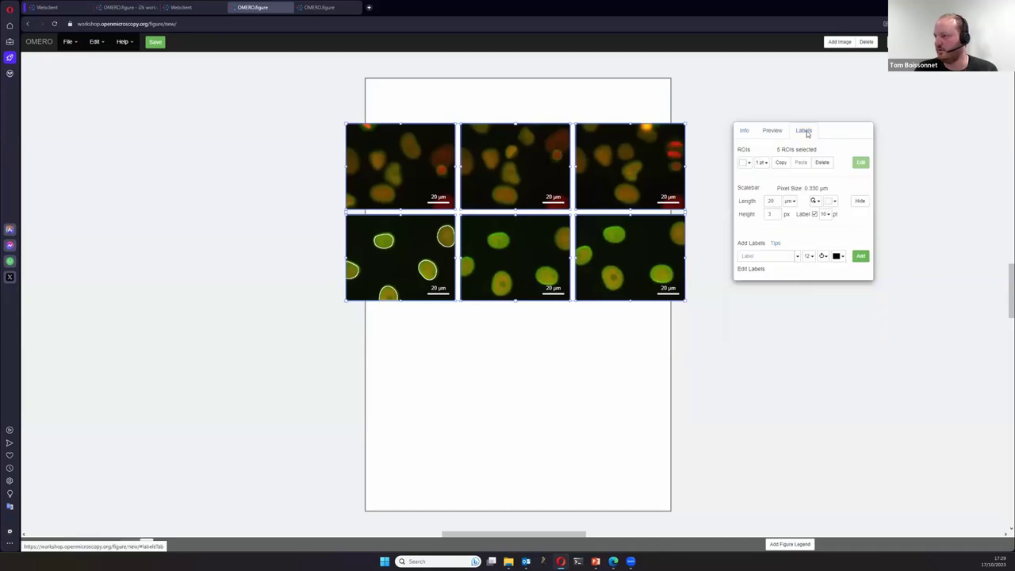
click(395, 262)
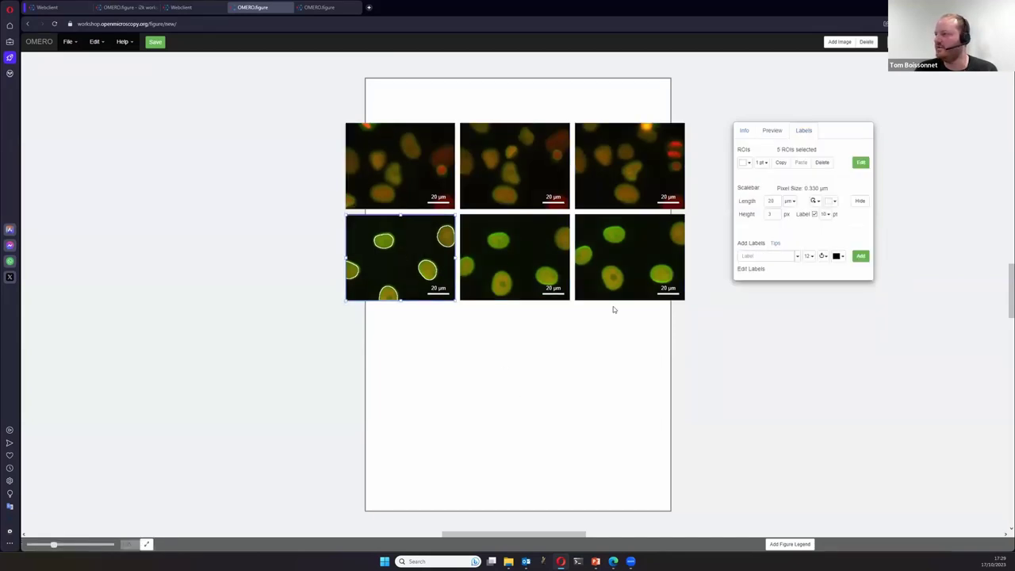
click(756, 255)
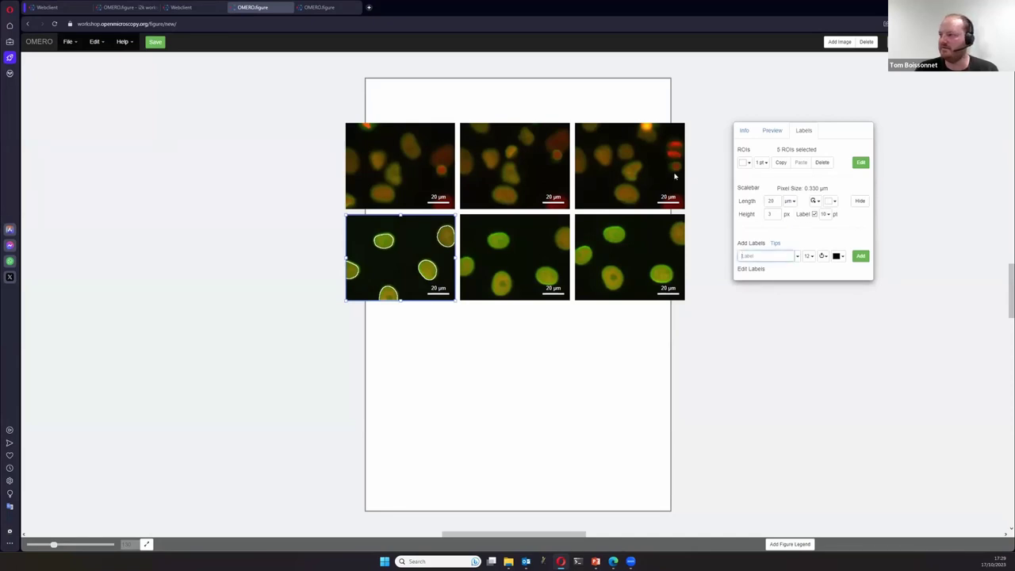
click(797, 257)
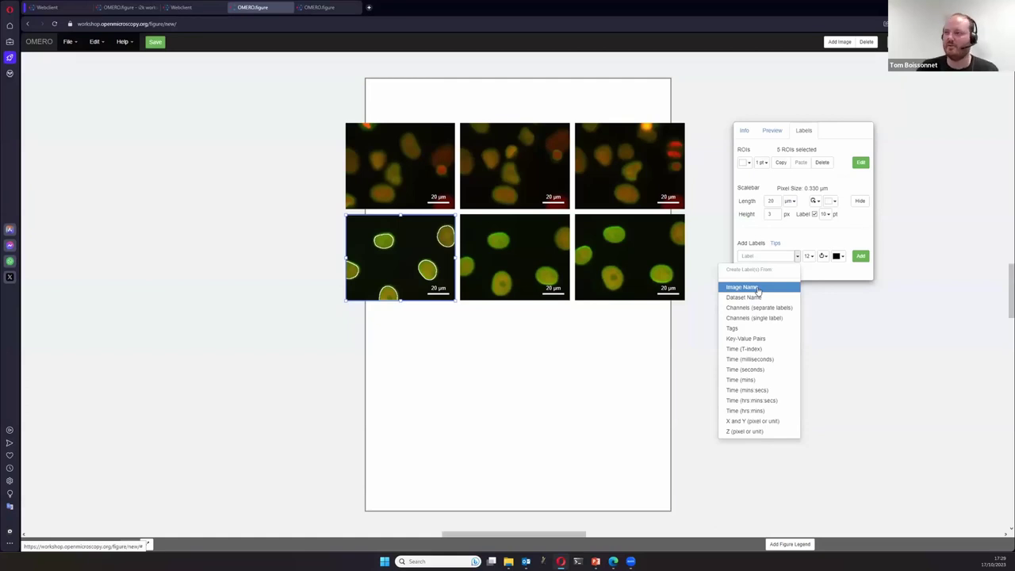
click(399, 179)
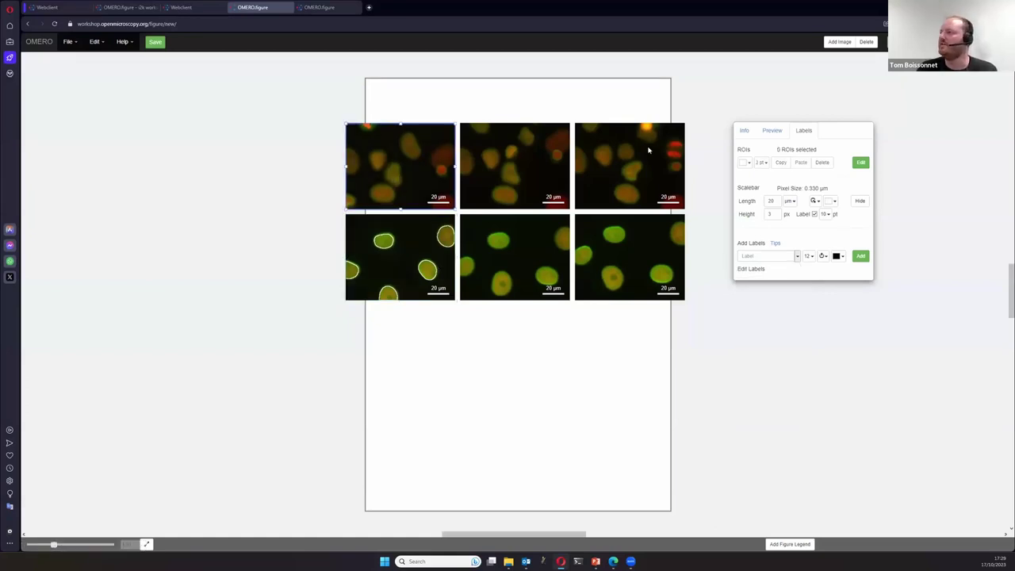
click(762, 287)
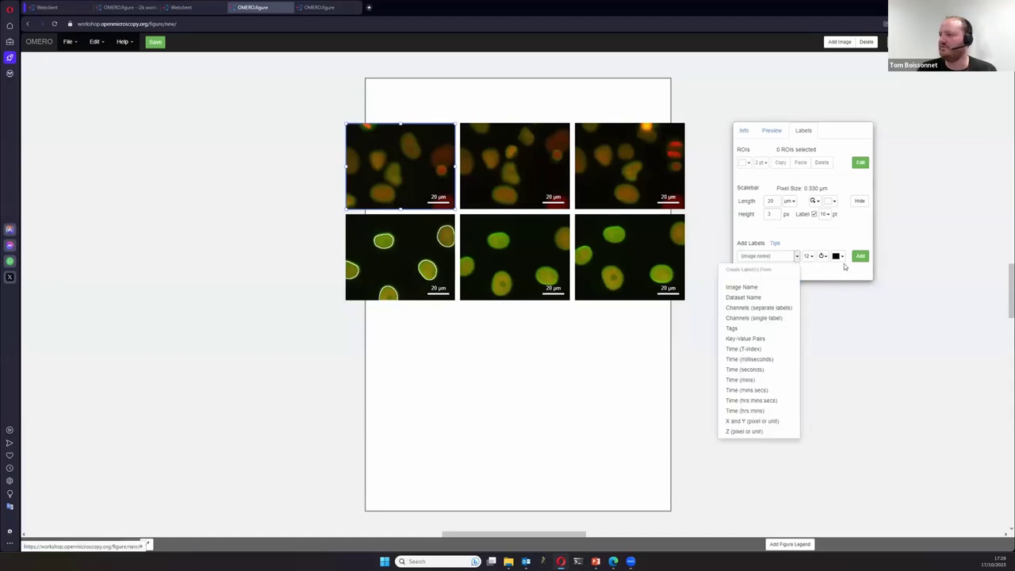
click(861, 256)
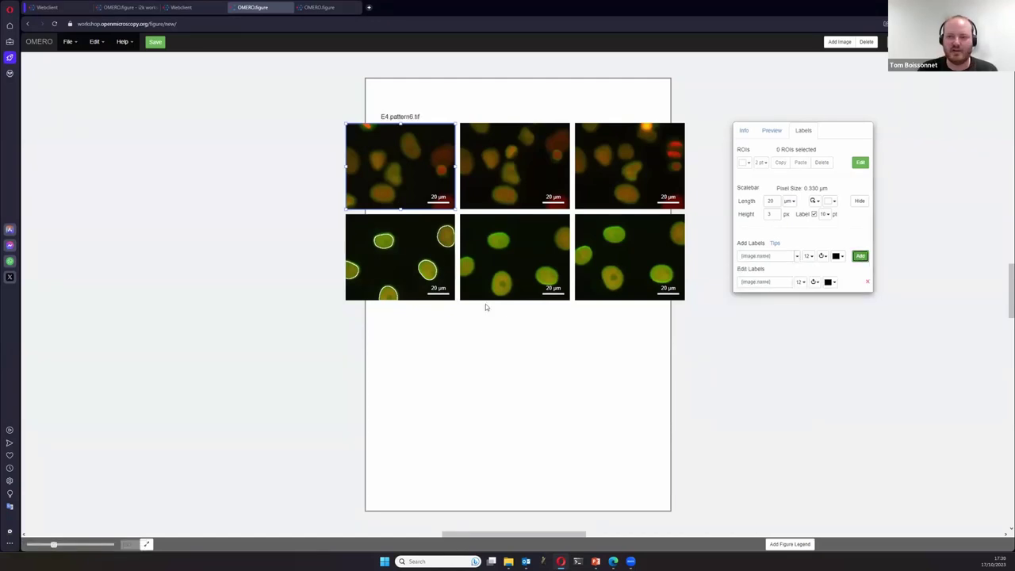
- Add separate channel labels for H2B and nuclear lamina above the upper first-column panel
click(797, 256)
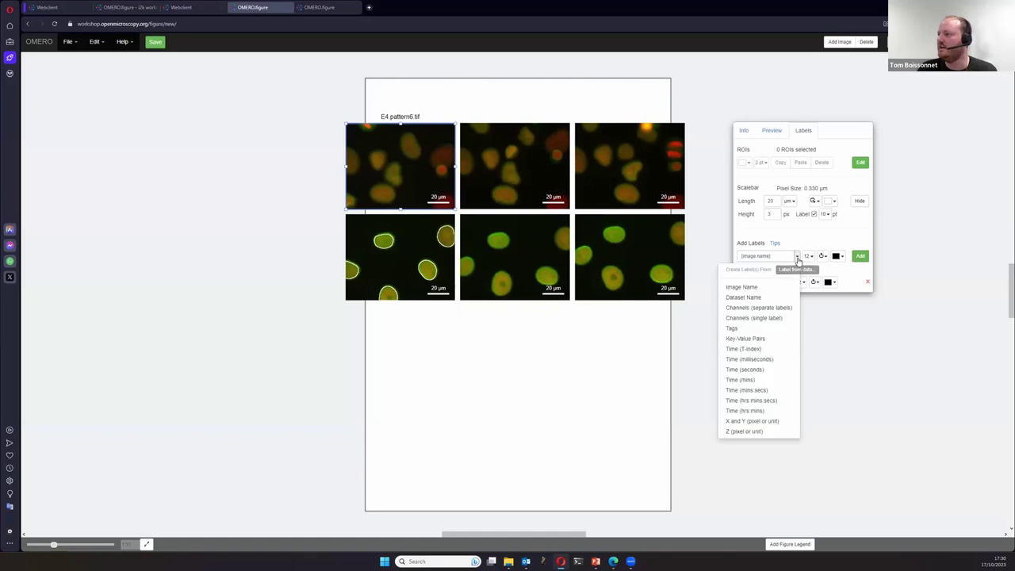
click(758, 308)
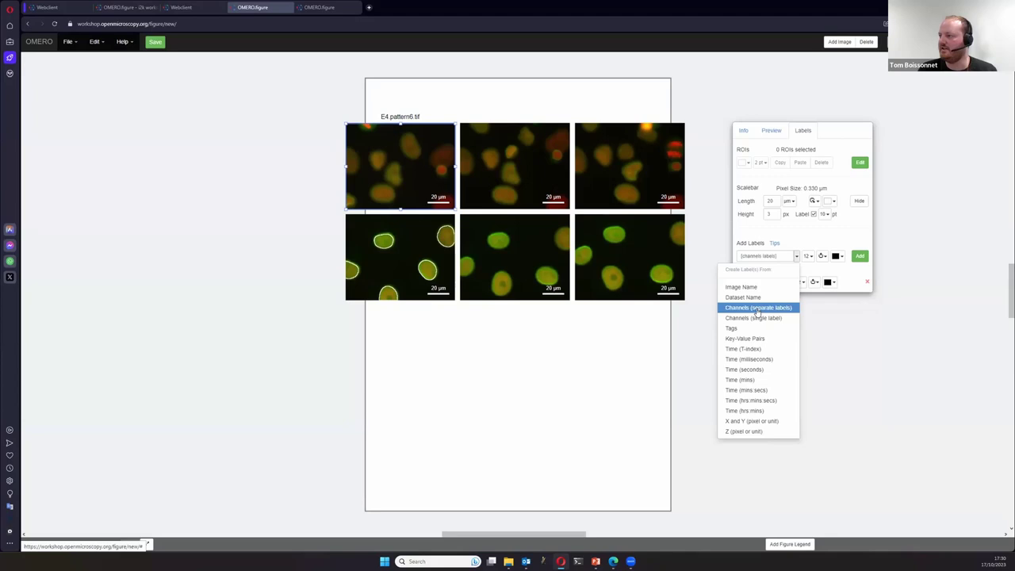
click(859, 255)
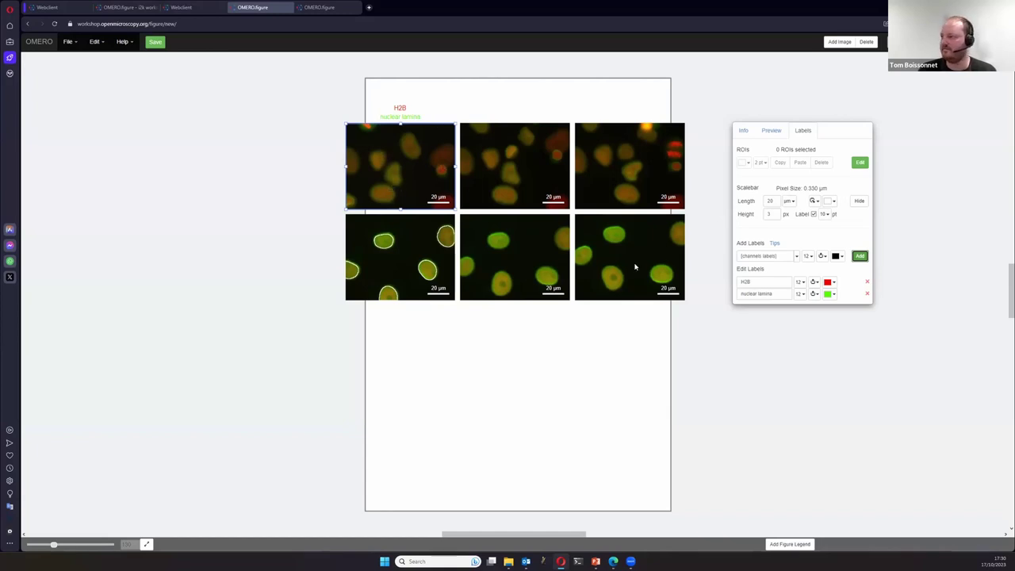
click(798, 255)
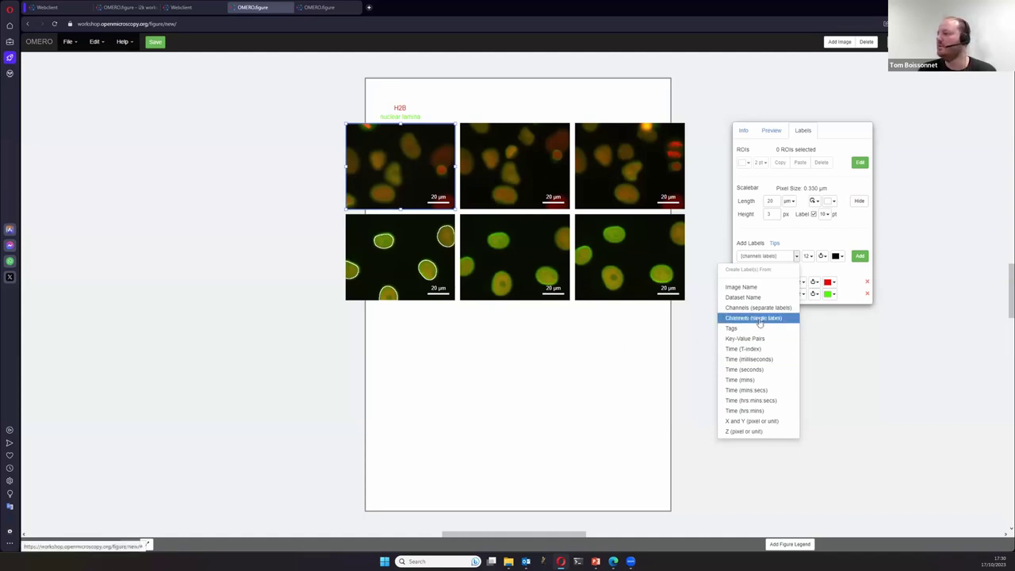
click(771, 131)
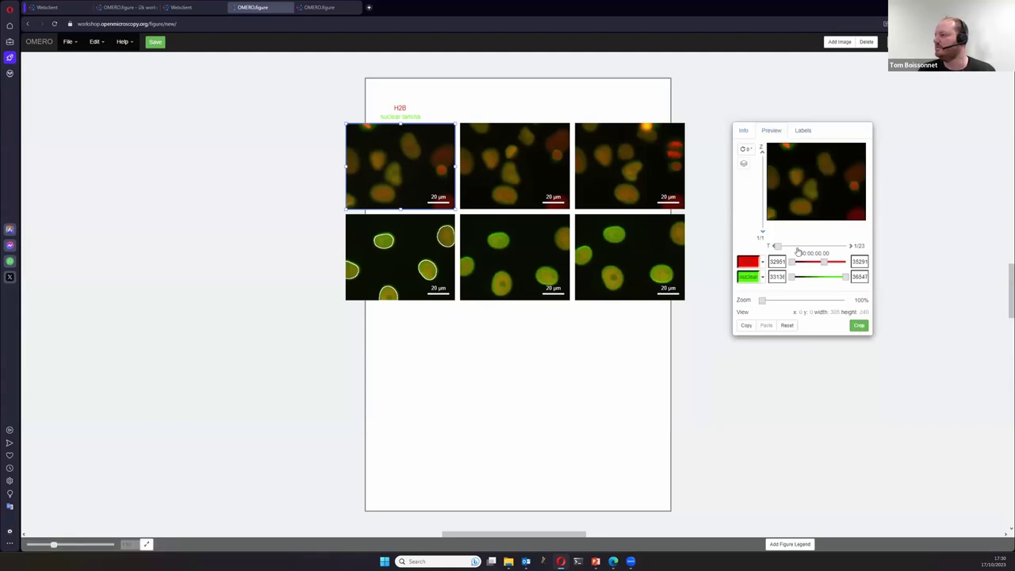
drag(814, 242, 776, 245)
click(803, 130)
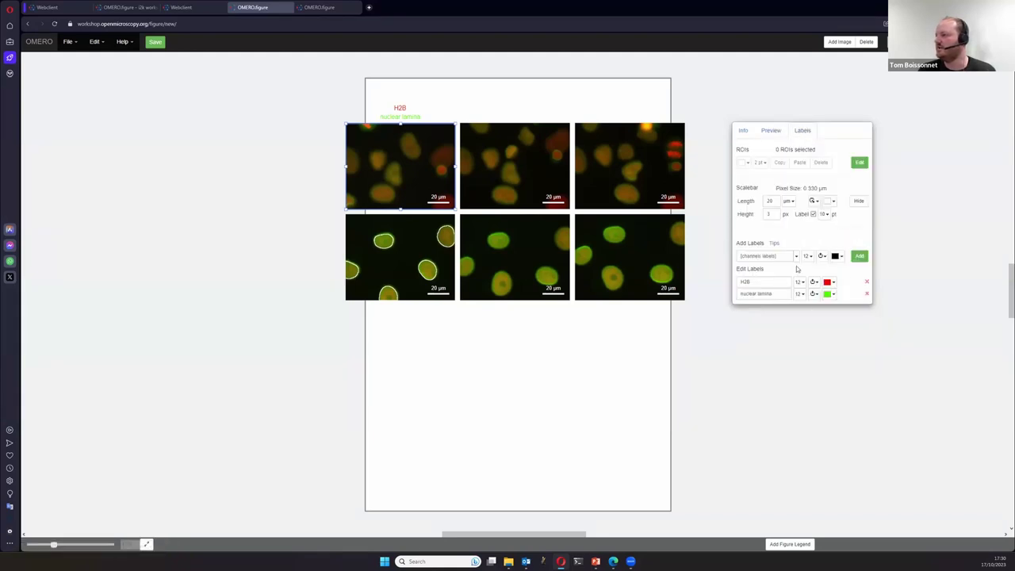
- Add white 12 pt time labels in hours and minutes inside the upper-left corner of all six panels
click(796, 256)
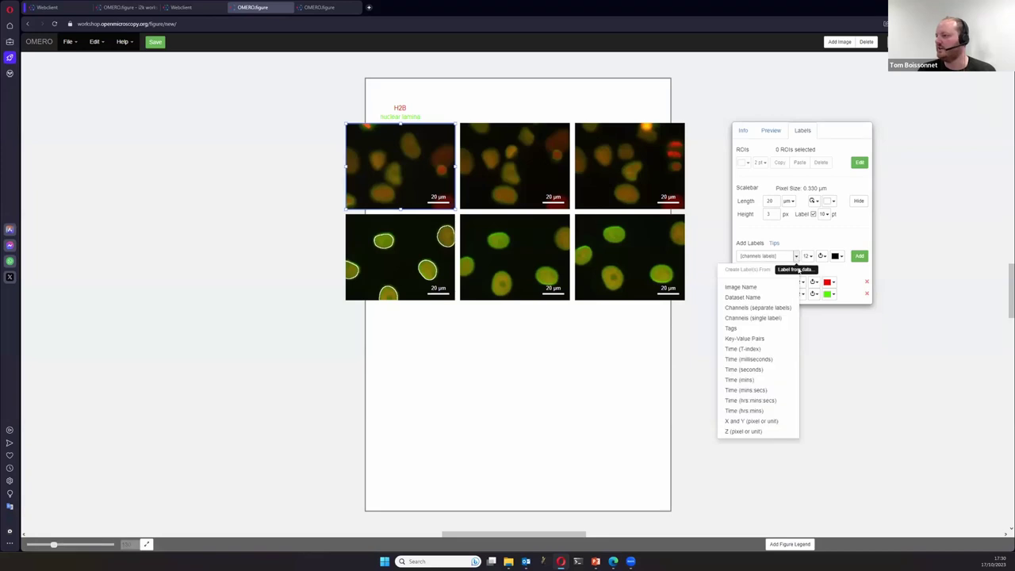
click(749, 410)
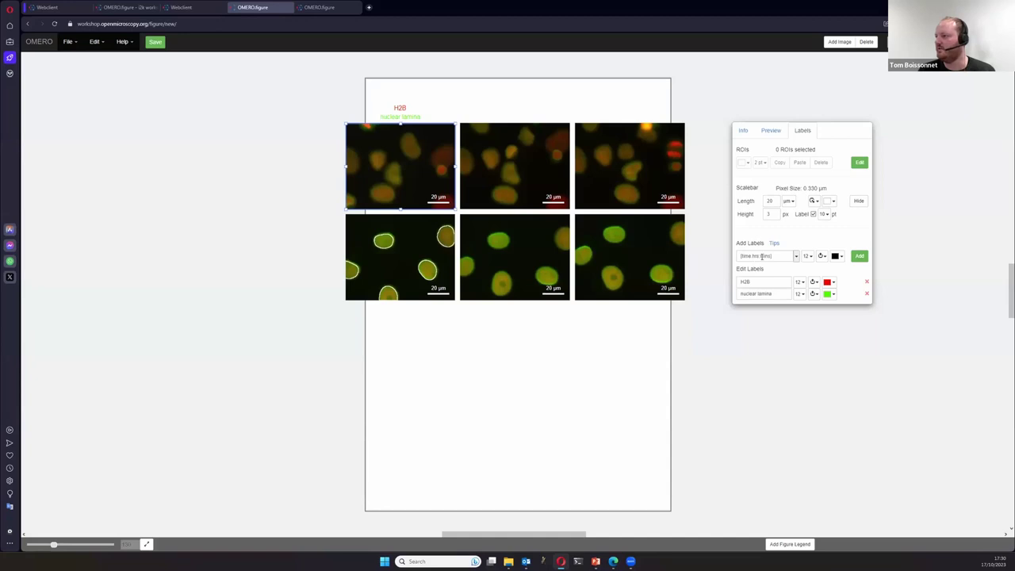
click(821, 256)
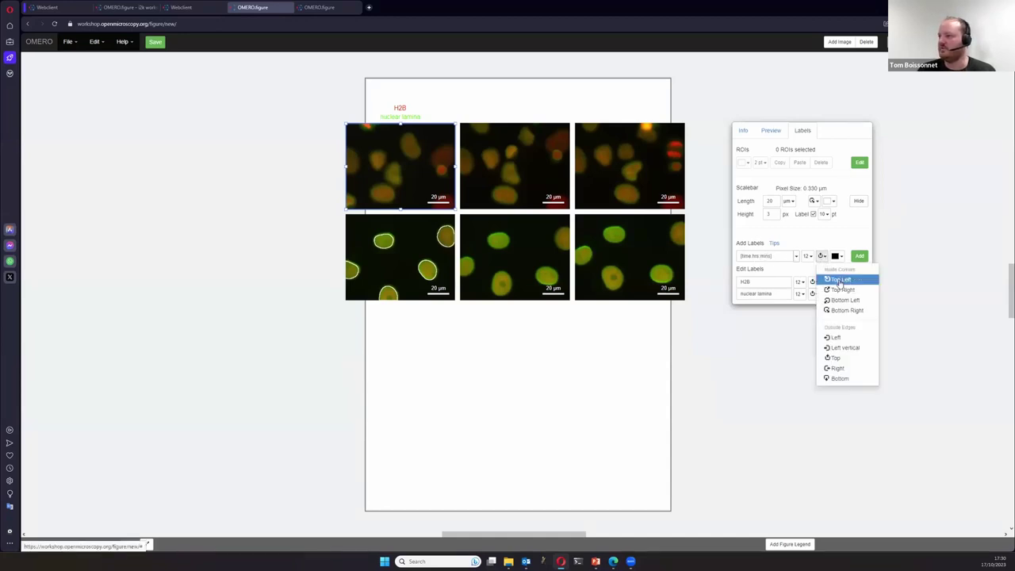
click(841, 280)
click(835, 255)
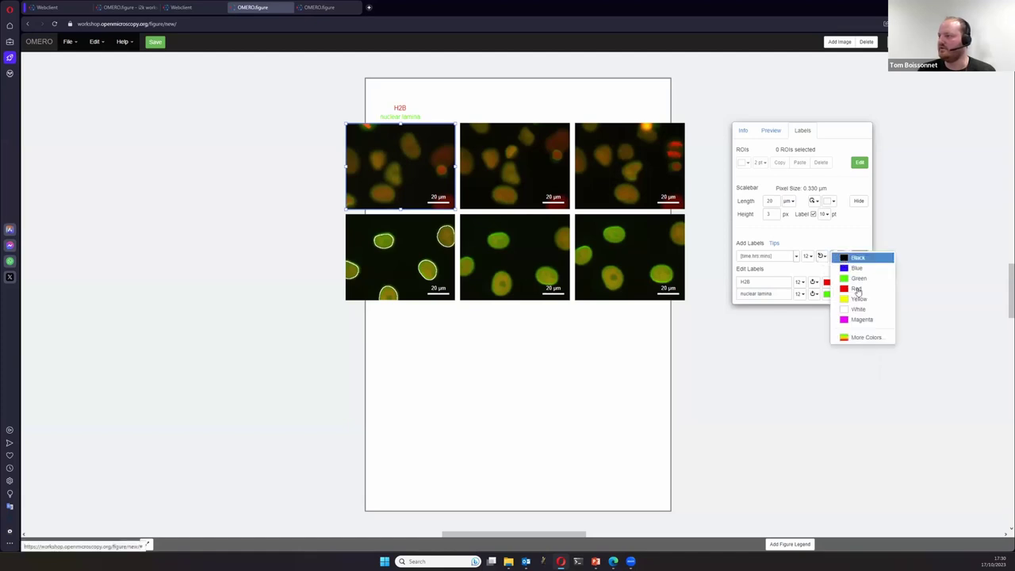
click(856, 308)
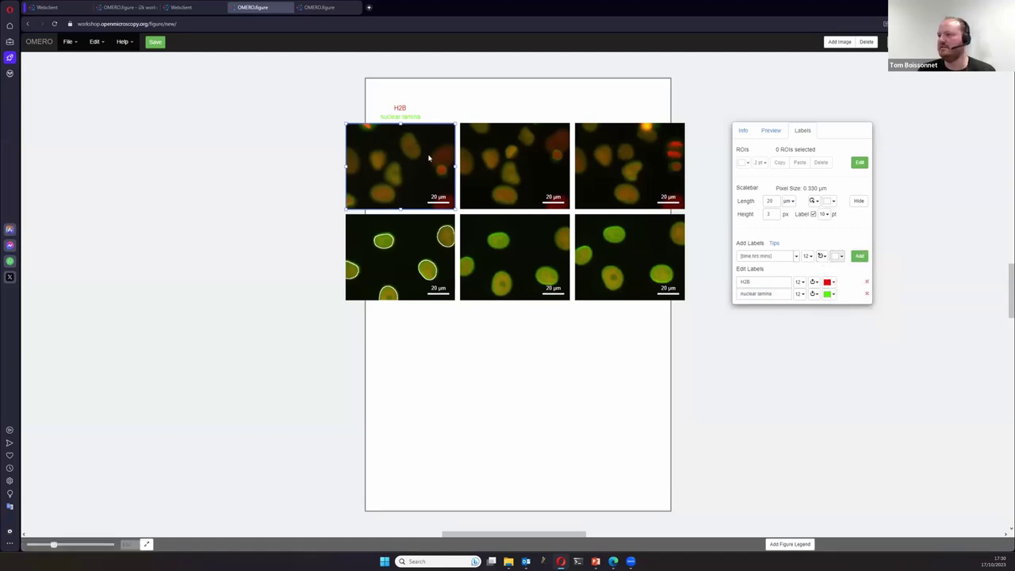
drag(295, 135, 661, 328)
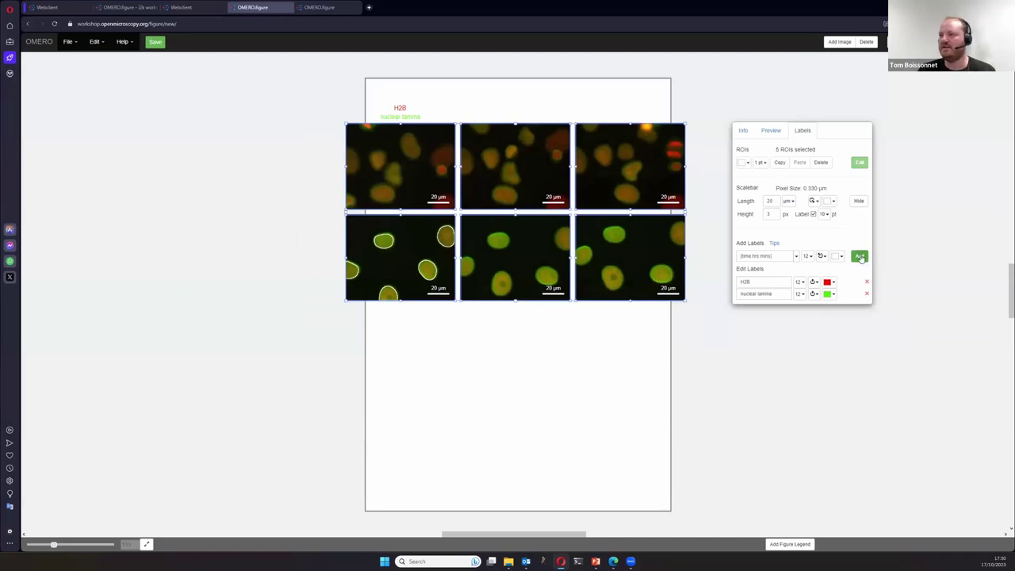
click(859, 256)
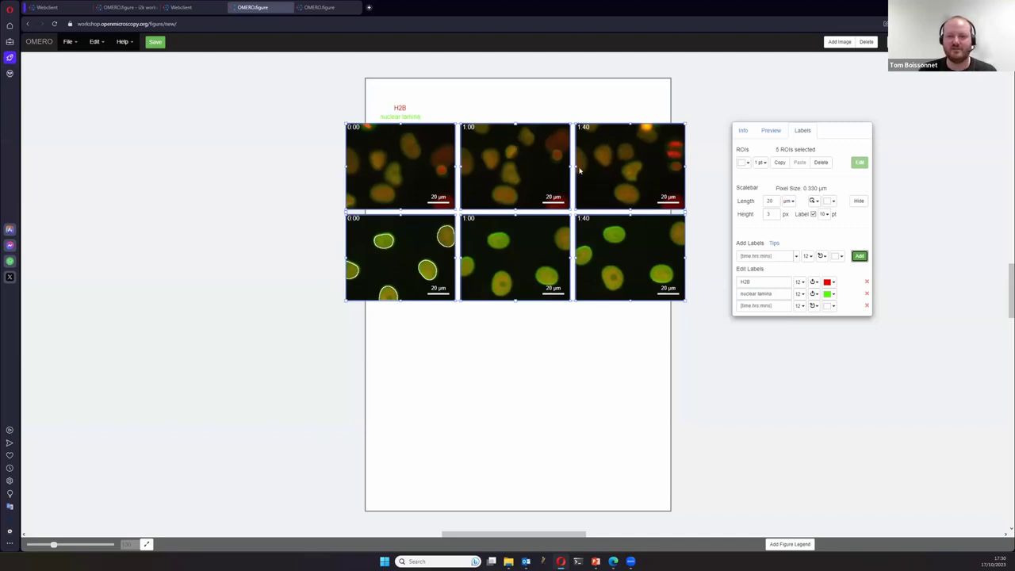
- Step the lower middle panel's time point back to 0:25
drag(795, 132, 803, 130)
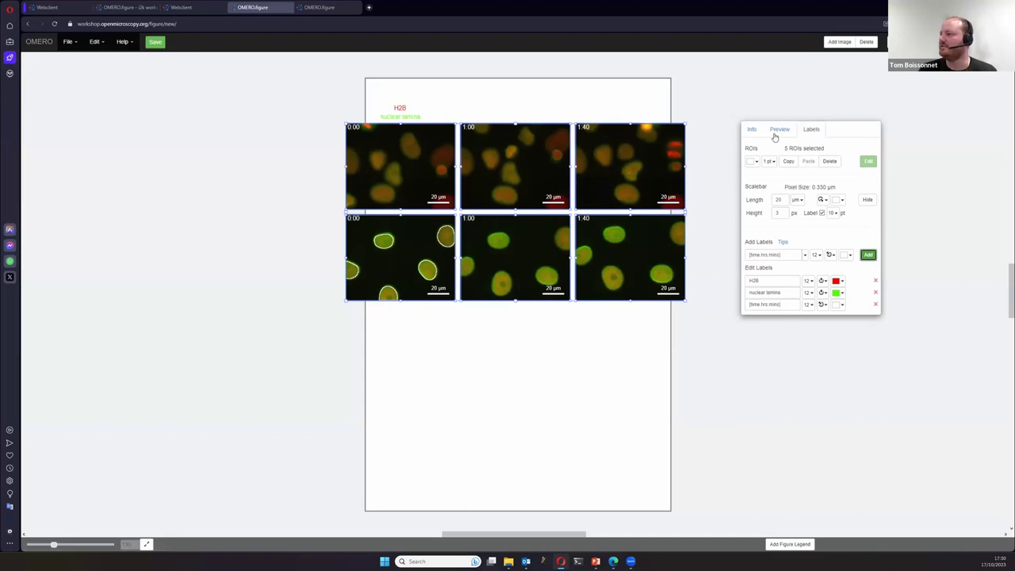
click(781, 130)
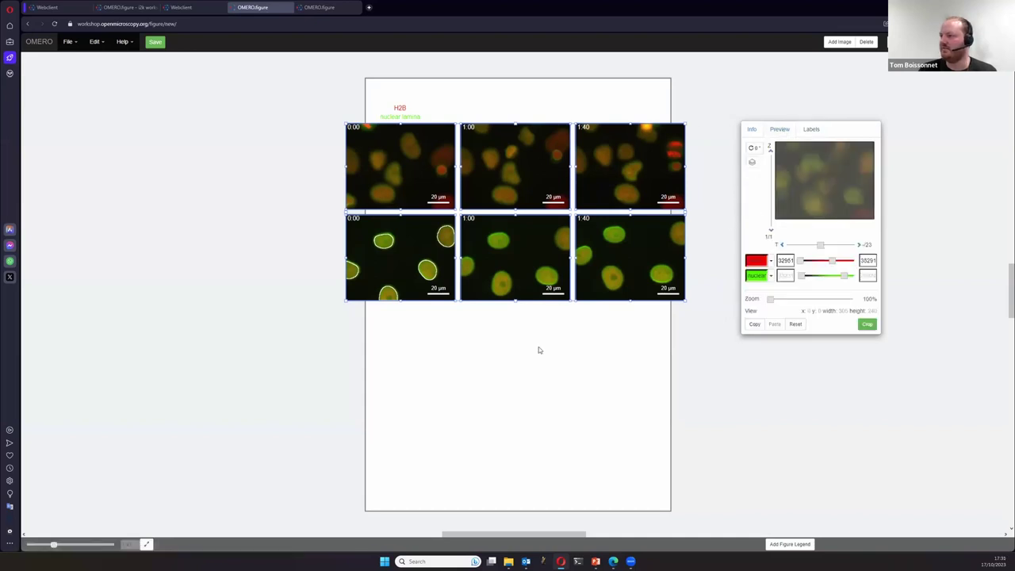
click(508, 243)
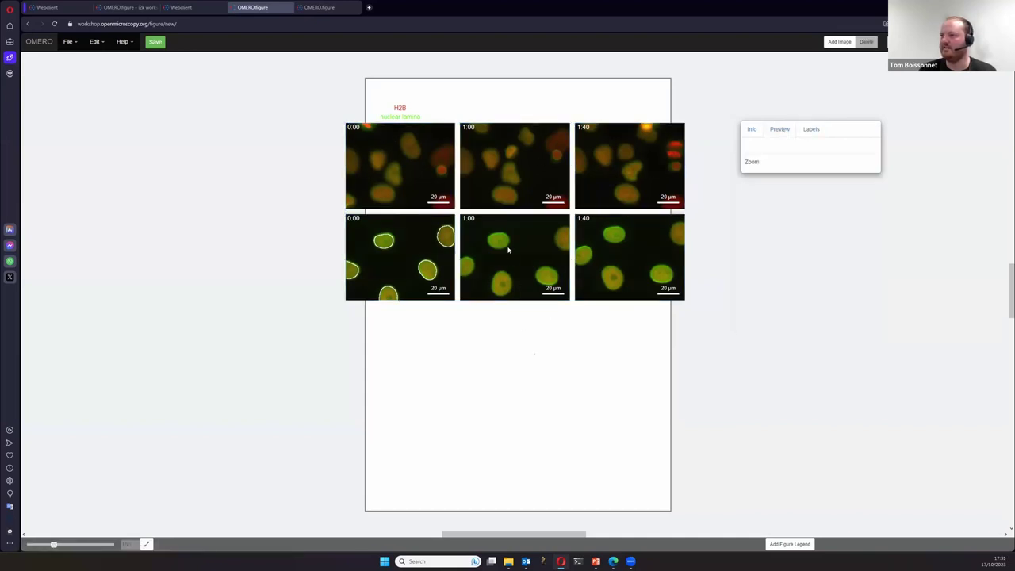
drag(821, 248, 817, 247)
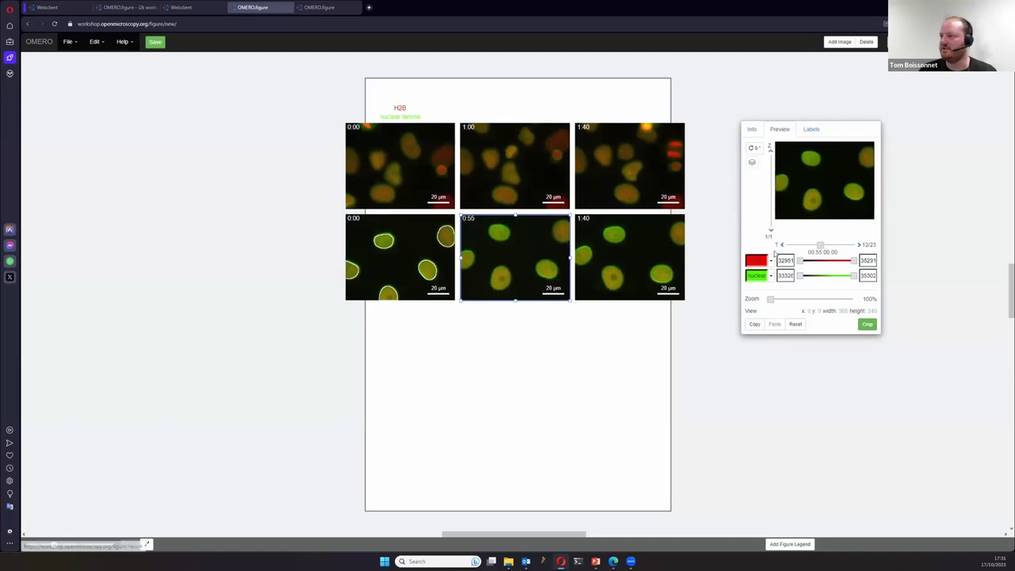
click(781, 245)
click(781, 245)
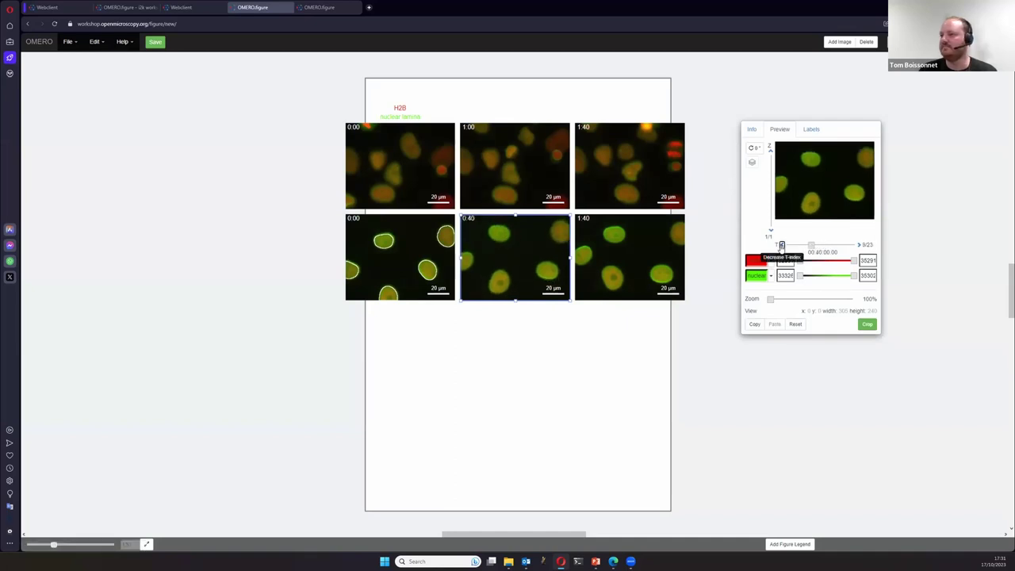
click(781, 245)
click(782, 245)
click(781, 245)
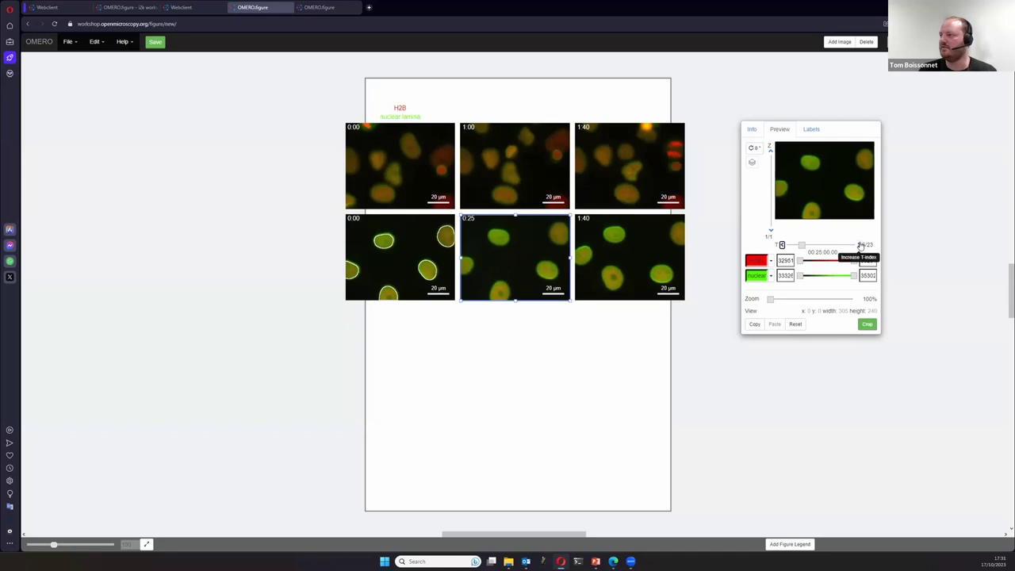
- Advance the lower middle panel's time point to 1:10 and return it to 1:00
click(861, 246)
click(860, 245)
click(860, 245)
click(860, 245)
click(861, 245)
click(860, 246)
click(861, 245)
click(861, 245)
click(860, 245)
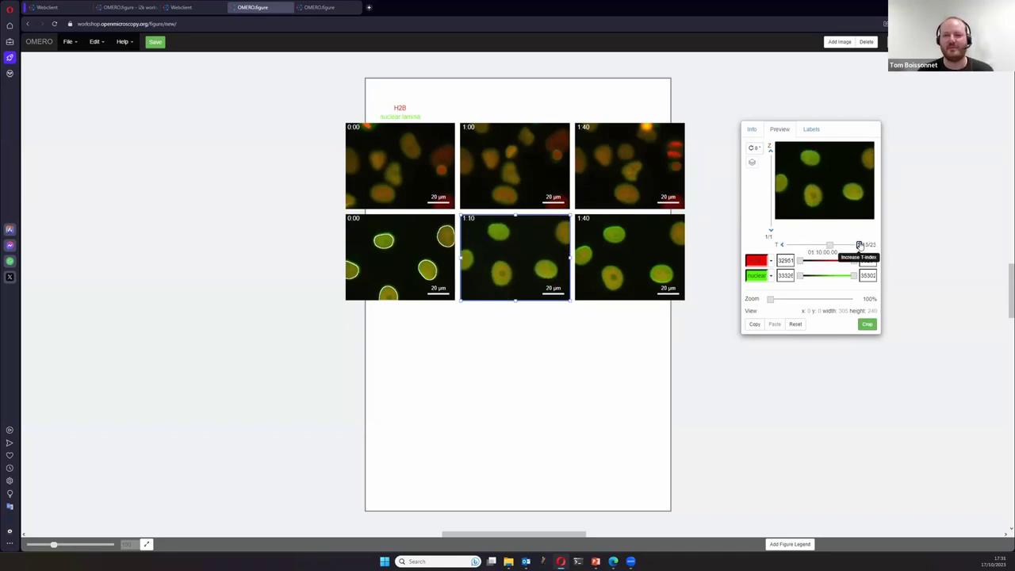
click(782, 245)
click(782, 246)
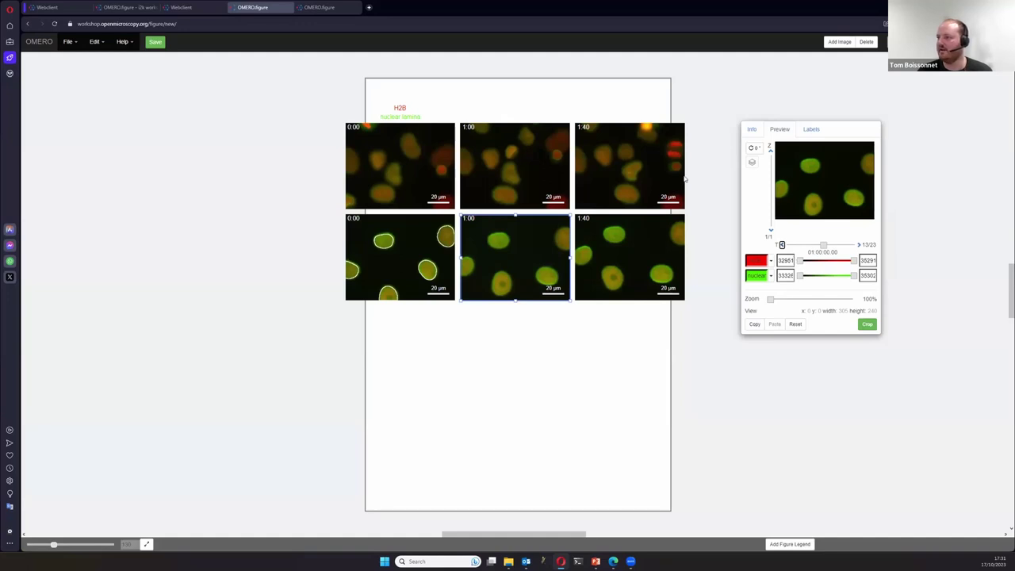
- Review which image metadata can be used to create labels for the lower middle panel
click(812, 129)
click(805, 255)
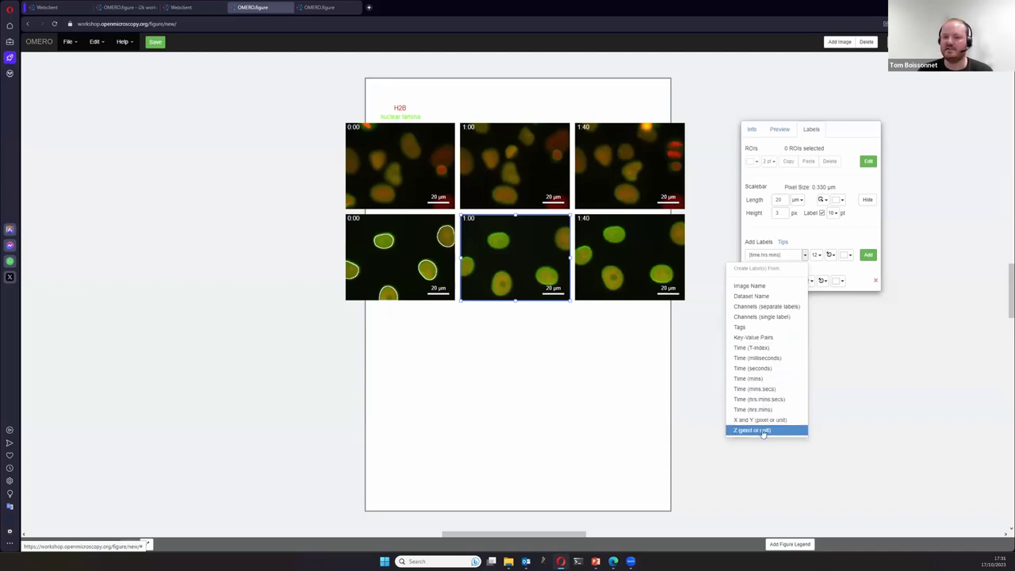
click(441, 339)
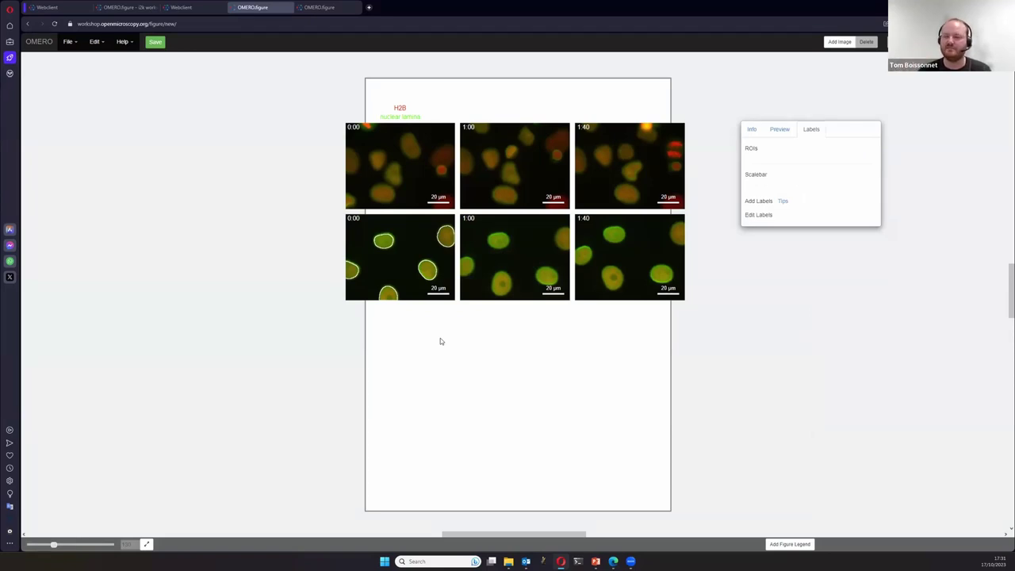
click(780, 129)
click(811, 129)
click(526, 174)
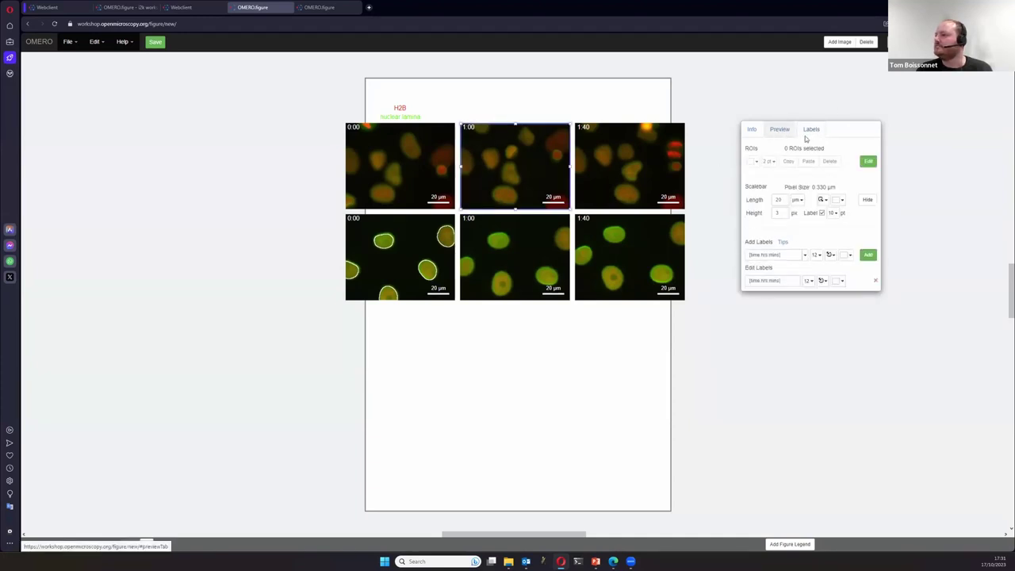
click(521, 275)
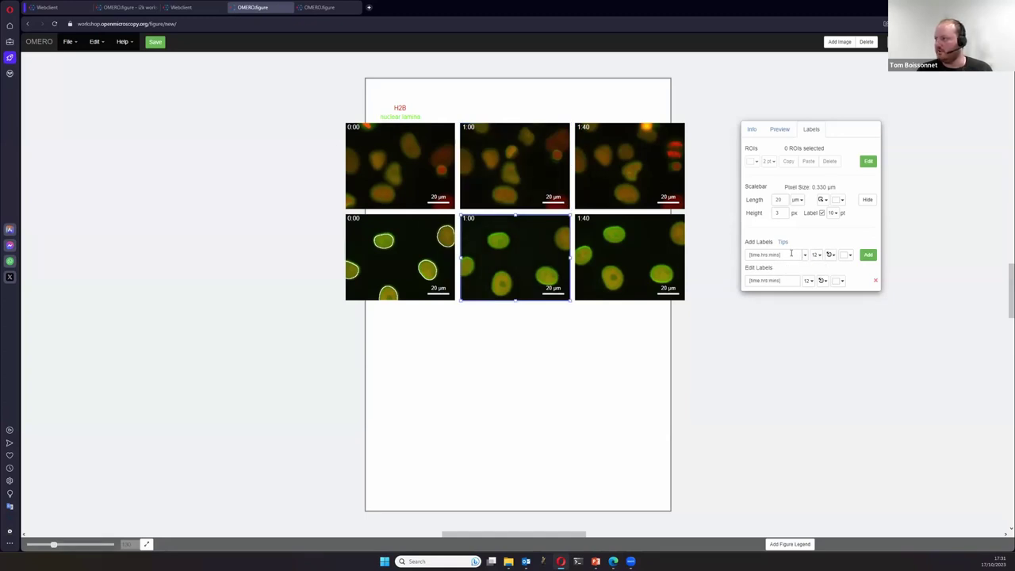
click(788, 257)
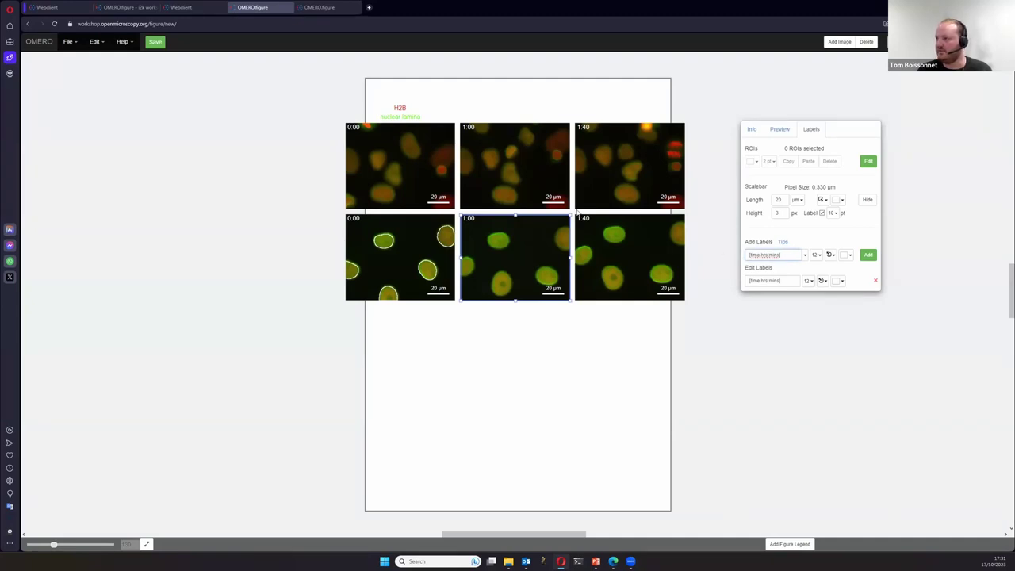
- Examine the label formatting tips for the precision and offset parameters of dynamic labels
click(783, 242)
scroll(523, 176, down, 3)
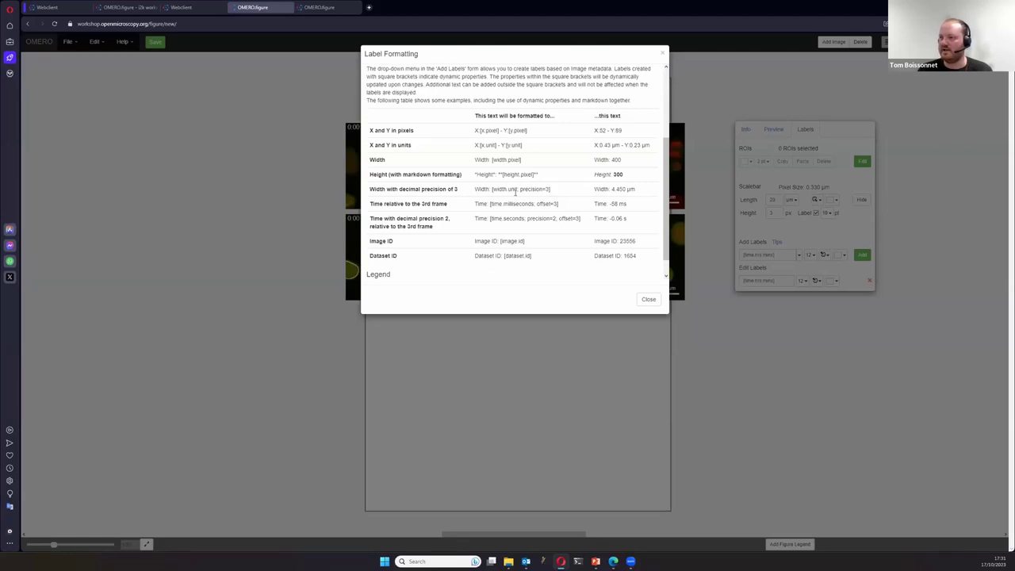
drag(518, 190, 548, 189)
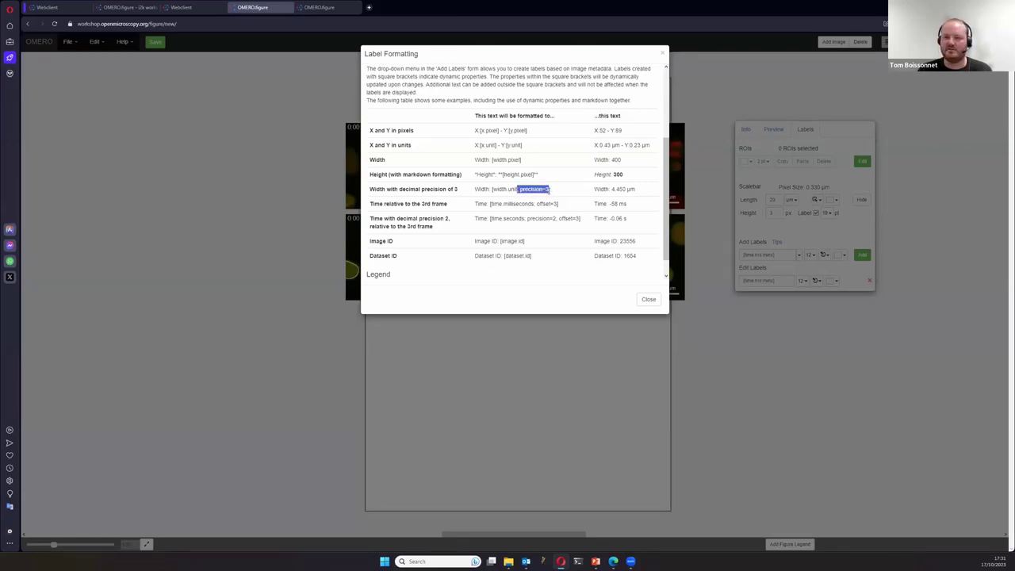
click(536, 216)
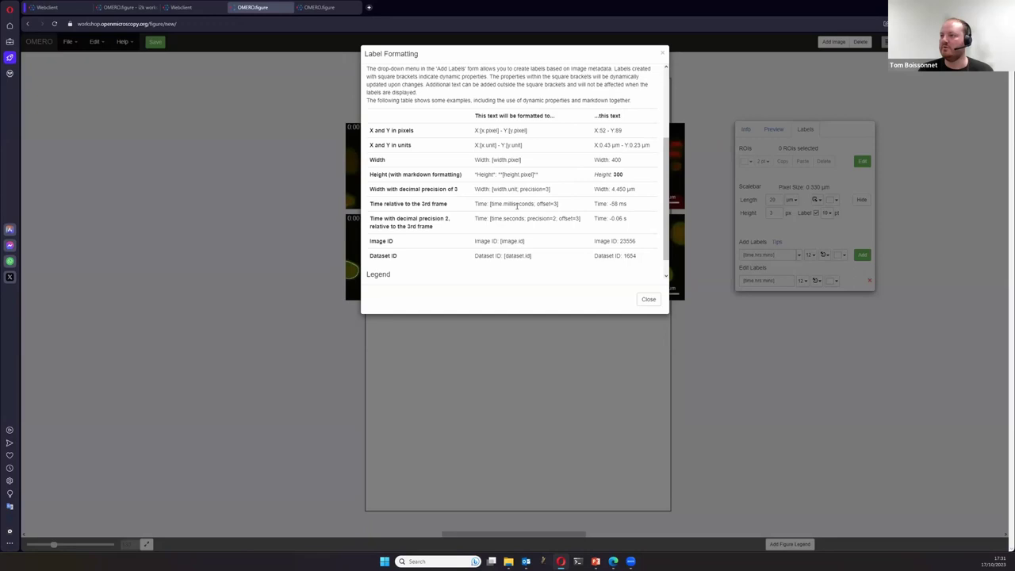
drag(536, 204, 558, 205)
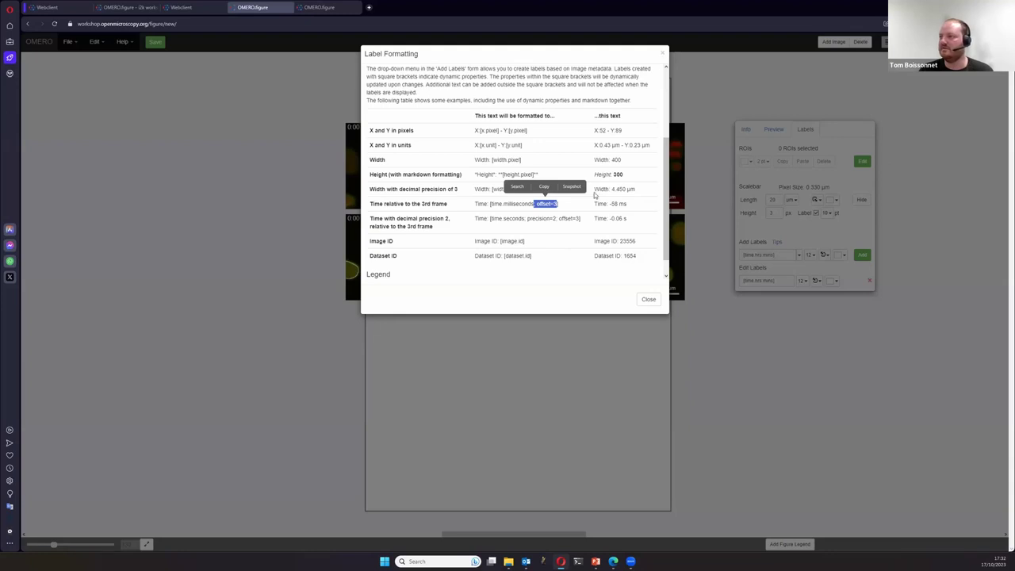
click(663, 53)
- Check the time index shared by the two middle-column panels
click(573, 344)
drag(508, 274, 512, 337)
click(779, 128)
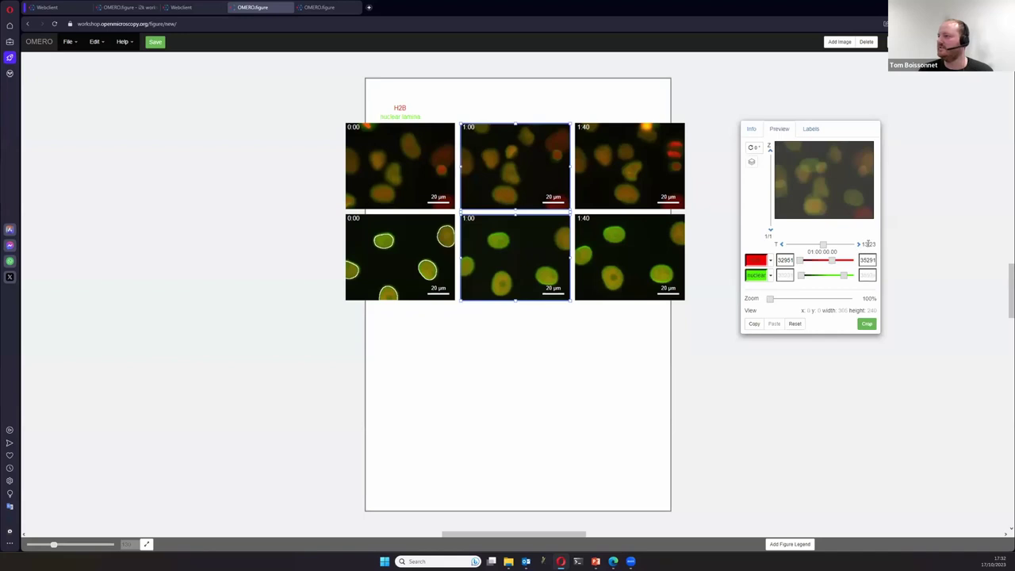
click(812, 130)
click(812, 130)
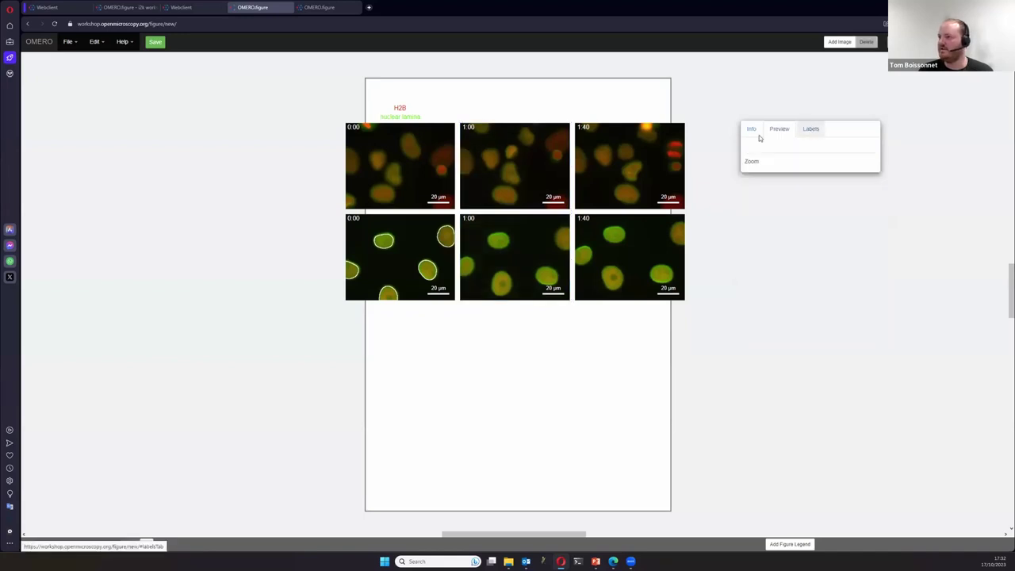
- Add "; offset=13" to the hours-and-minutes time label on all six panels
drag(284, 136, 742, 357)
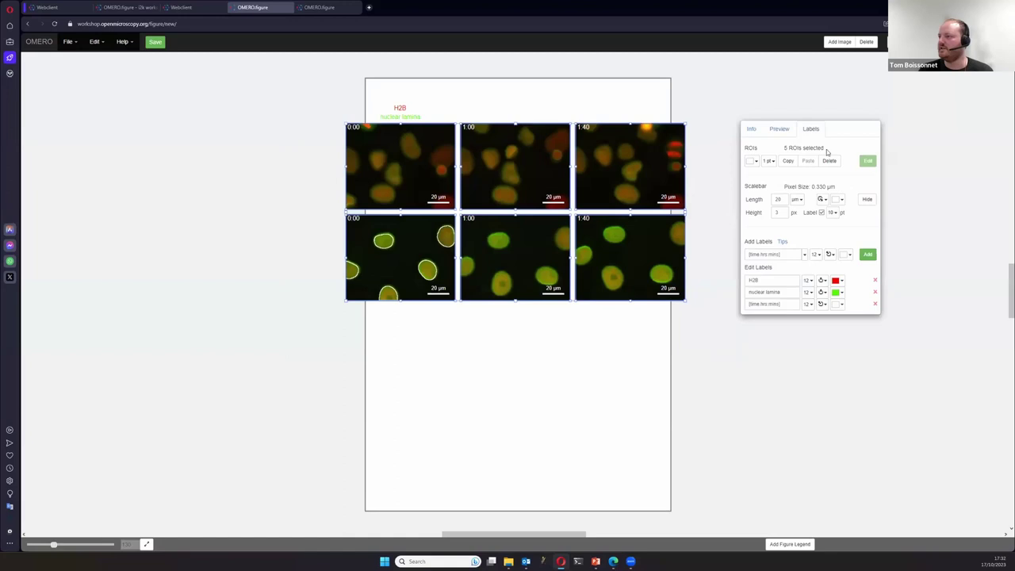
click(778, 303)
text(; offset=13)
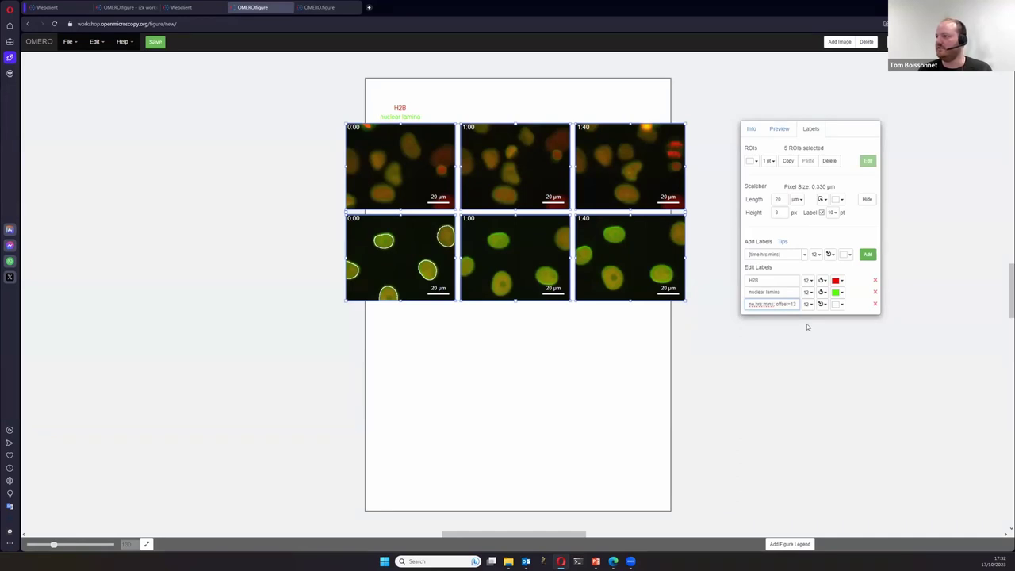
key(Return)
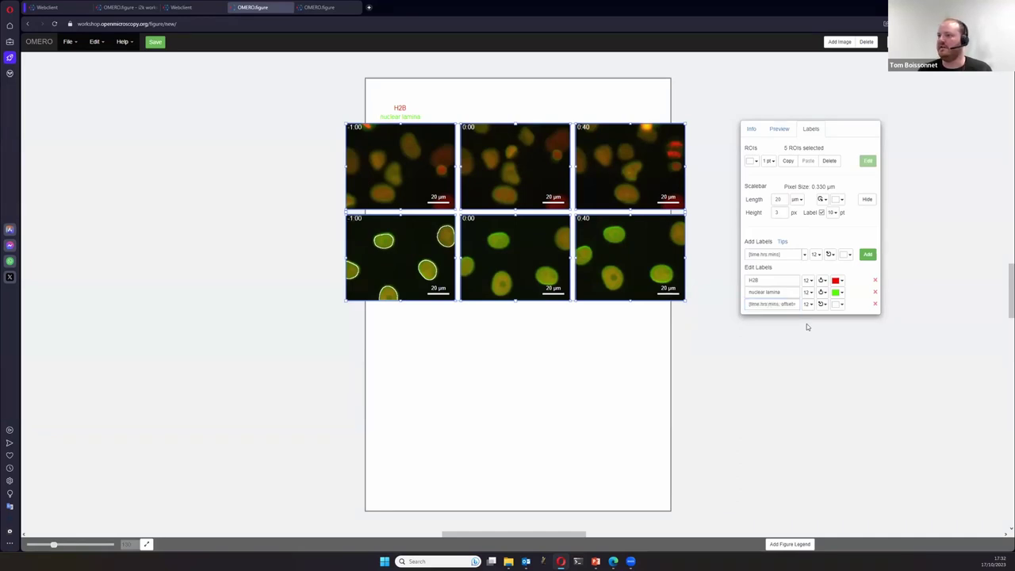
click(599, 381)
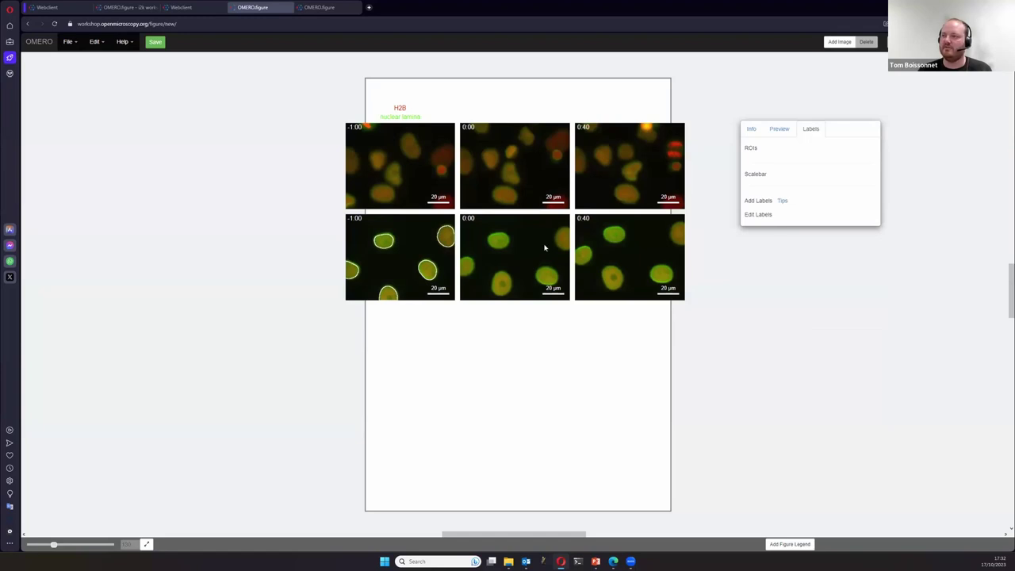
click(533, 174)
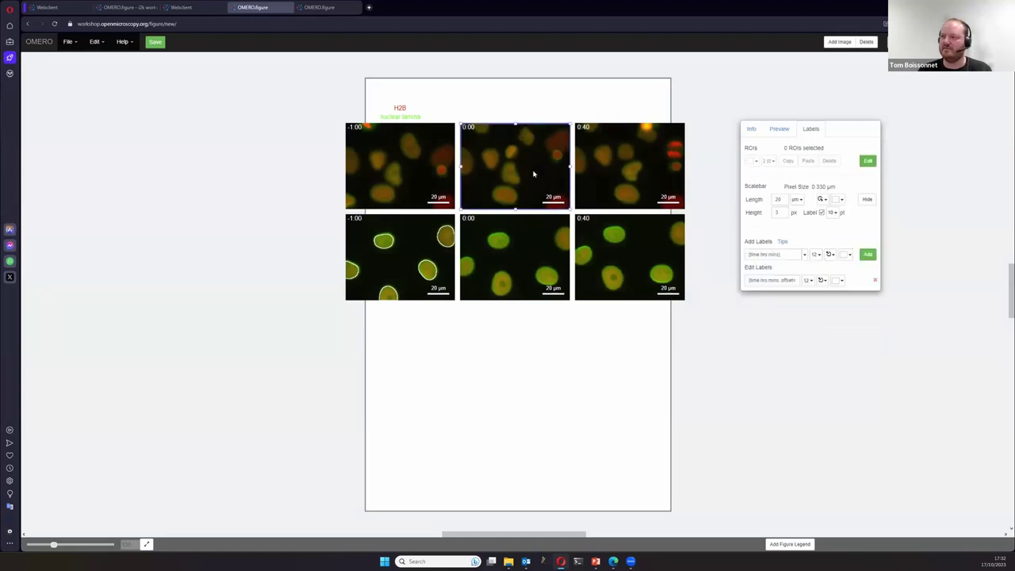
click(371, 160)
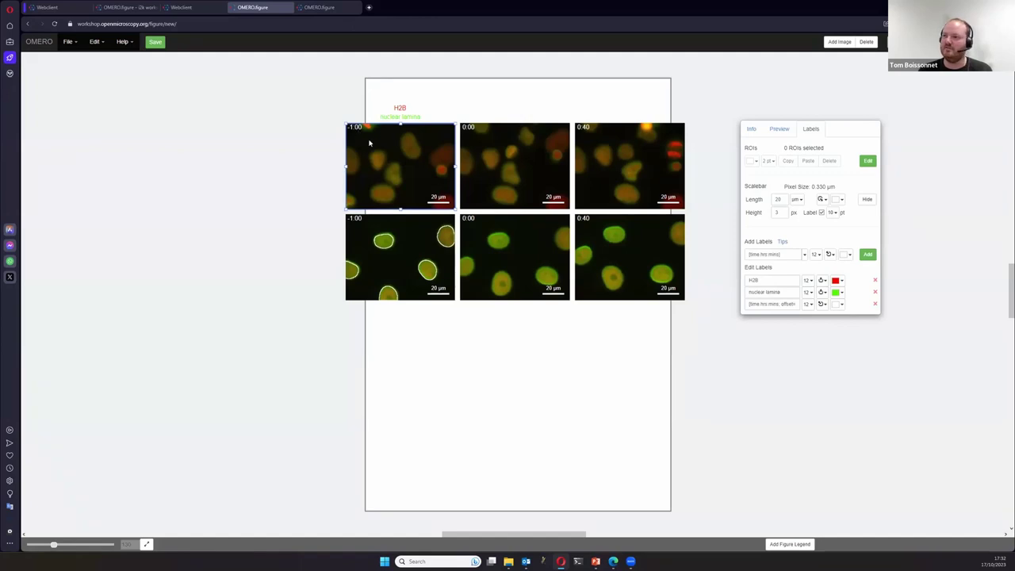
click(597, 153)
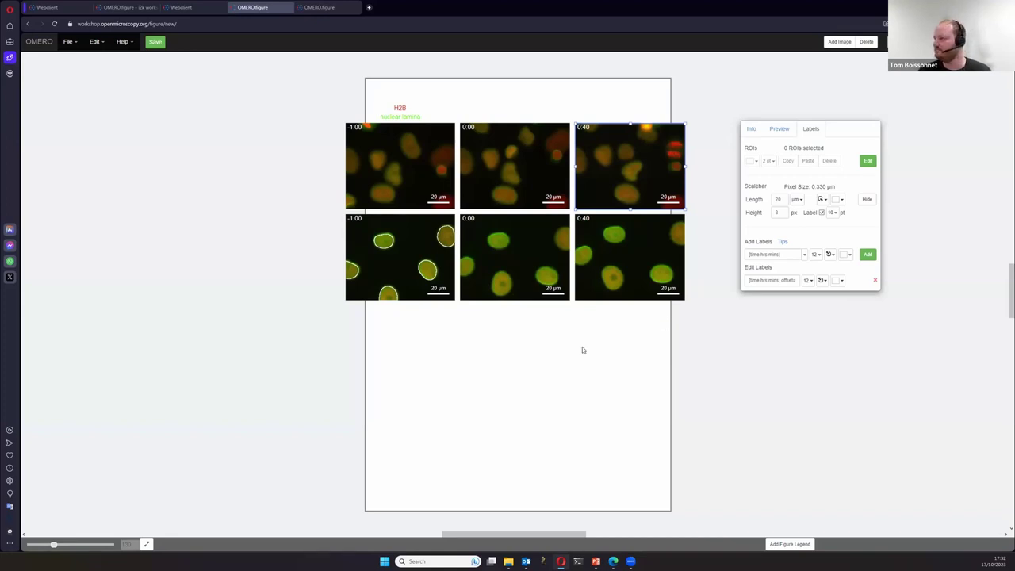
drag(847, 128, 852, 135)
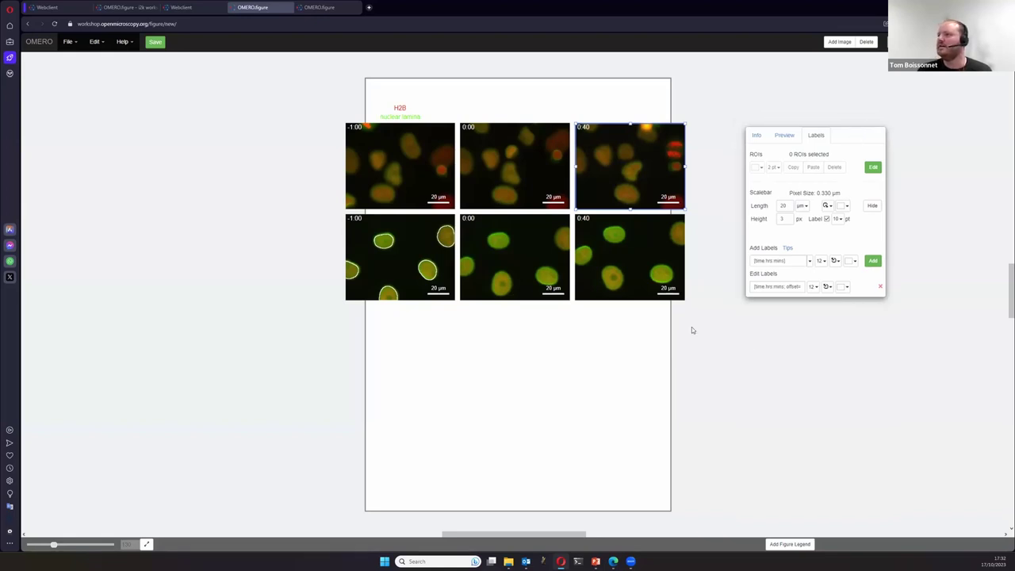
click(550, 358)
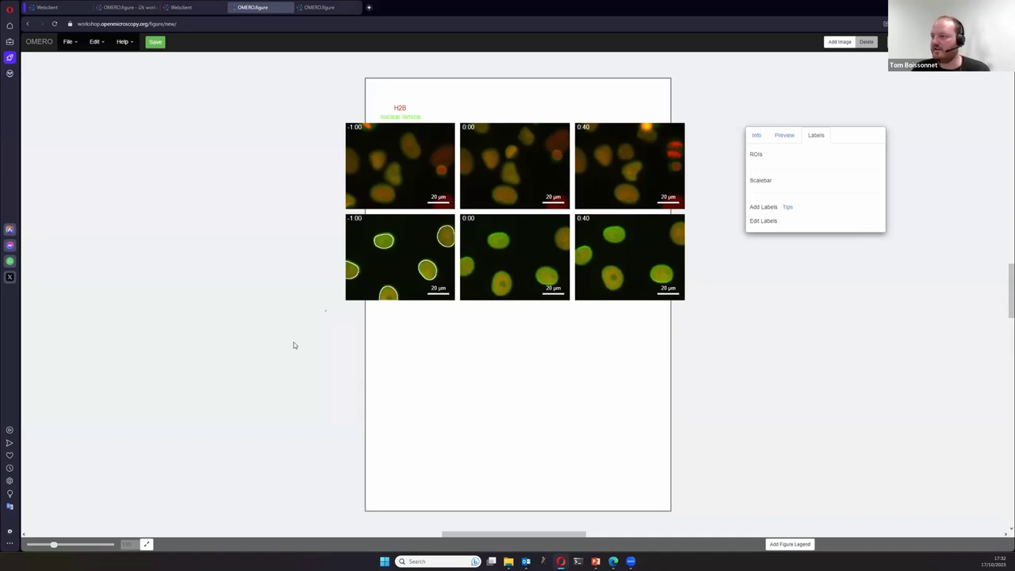
- Duplicate the lower-row panel labelled 0:40, place the copy below the grid under the first column, and delete its time label
drag(295, 345, 500, 350)
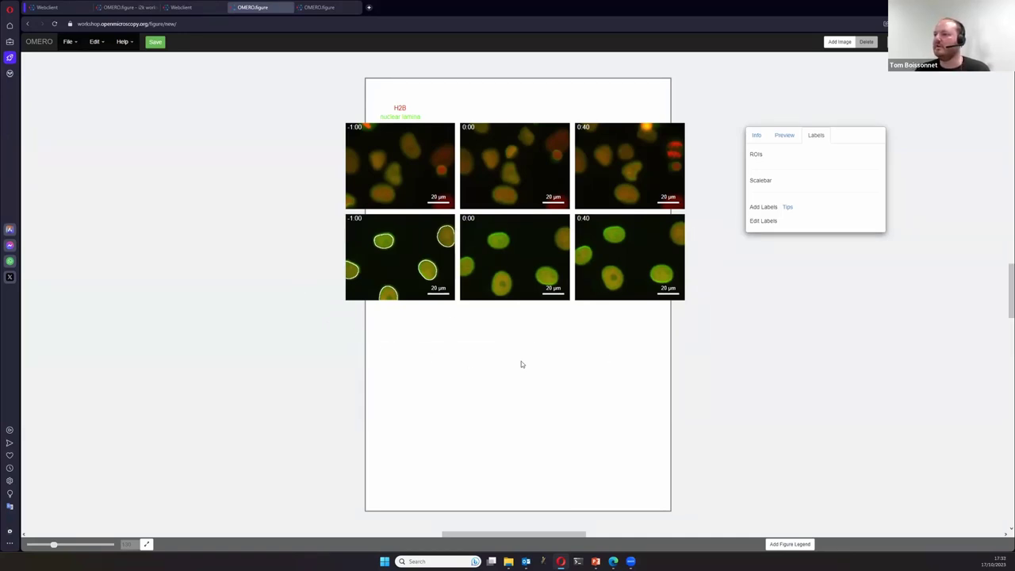
click(648, 252)
key(ctrl+c)
key(ctrl+v)
drag(572, 329, 341, 384)
click(881, 287)
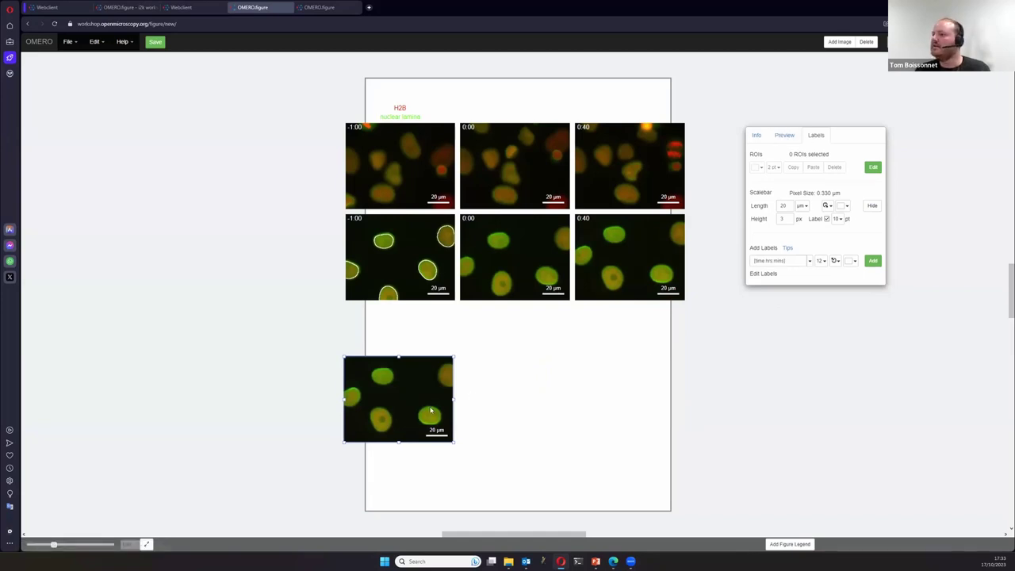
- Paste two more copies of the unlabelled panel and line all three up as an evenly spaced row under the grid
key(ctrl+v)
key(ctrl+v)
scroll(477, 470, down, 1)
drag(423, 430, 543, 343)
drag(396, 491, 643, 313)
drag(535, 337, 529, 332)
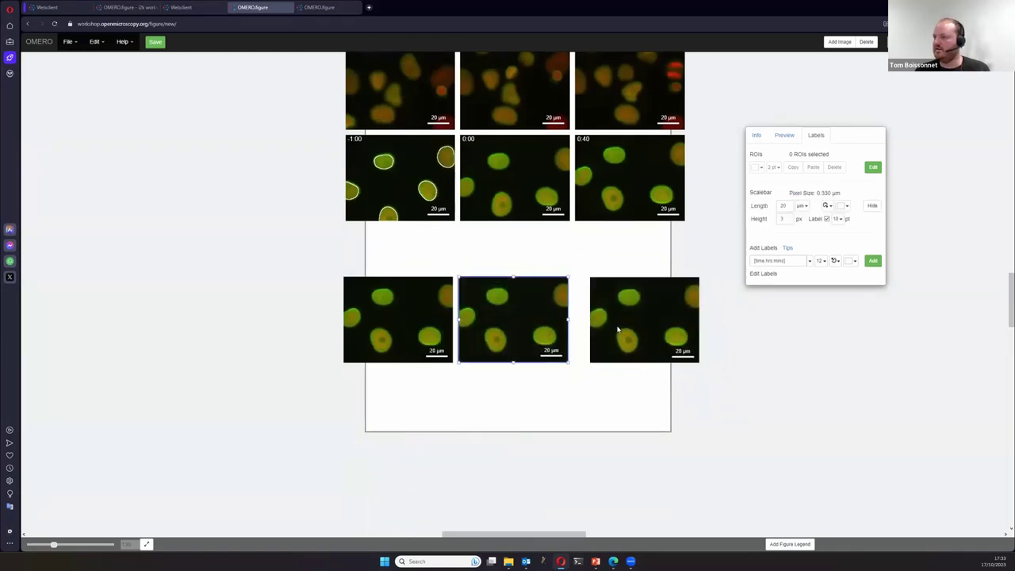
drag(619, 334, 607, 332)
drag(373, 253, 674, 376)
drag(638, 313, 634, 313)
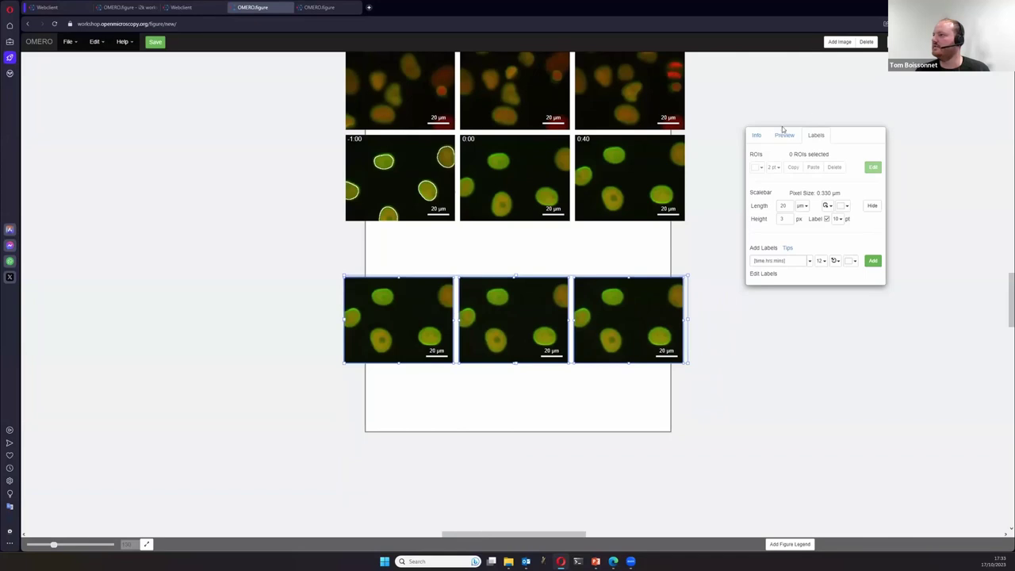
- Show only the red channel in the new row's middle panel and only the green channel in its third panel
click(531, 375)
click(760, 281)
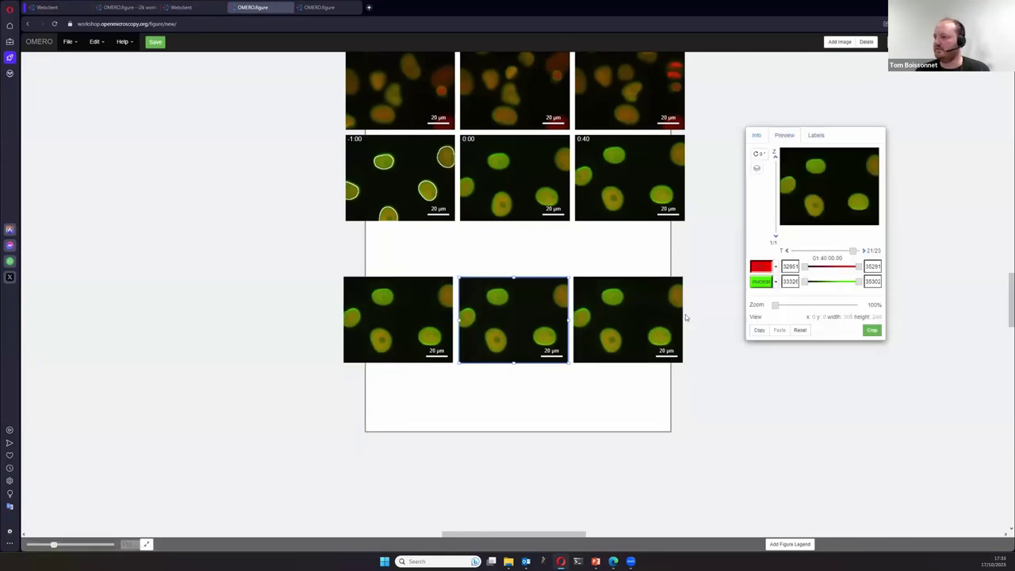
click(674, 318)
click(763, 268)
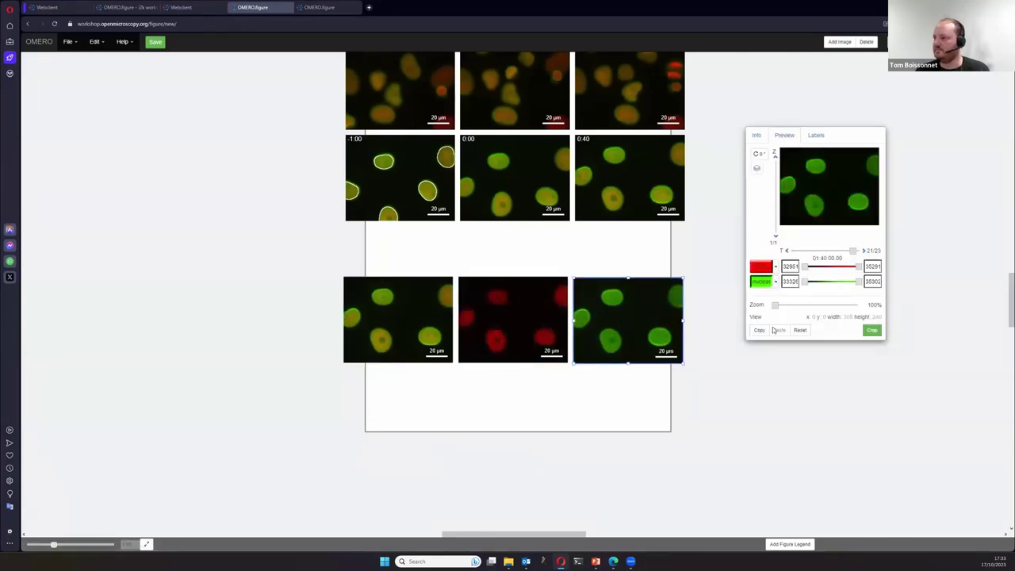
- Lower the channel maxima of the three new panels to 34441 for red and 35145 for green
key(ctrl+a)
mouse_move(857, 270)
mouse_down()
mouse_move(843, 270)
mouse_move(844, 285)
mouse_move(858, 286)
mouse_move(857, 267)
mouse_up()
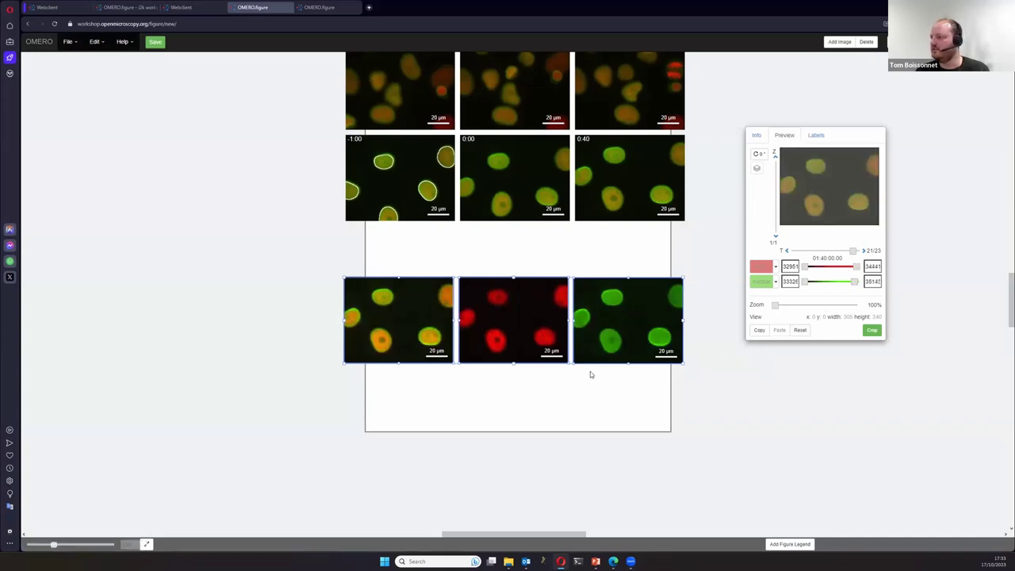
click(534, 402)
- Duplicate the merged, red and green panels as a second row directly beneath them
drag(299, 379, 709, 313)
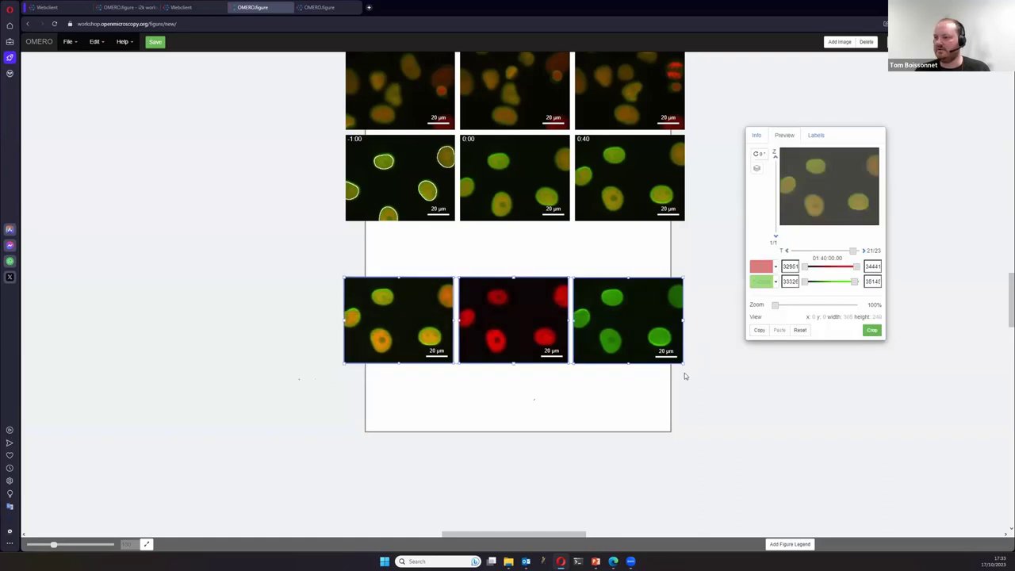
key(ctrl+c)
key(ctrl+v)
click(335, 499)
- Zoom the duplicated merged panel to about 281% and center the view on the lower-left nucleus
click(396, 412)
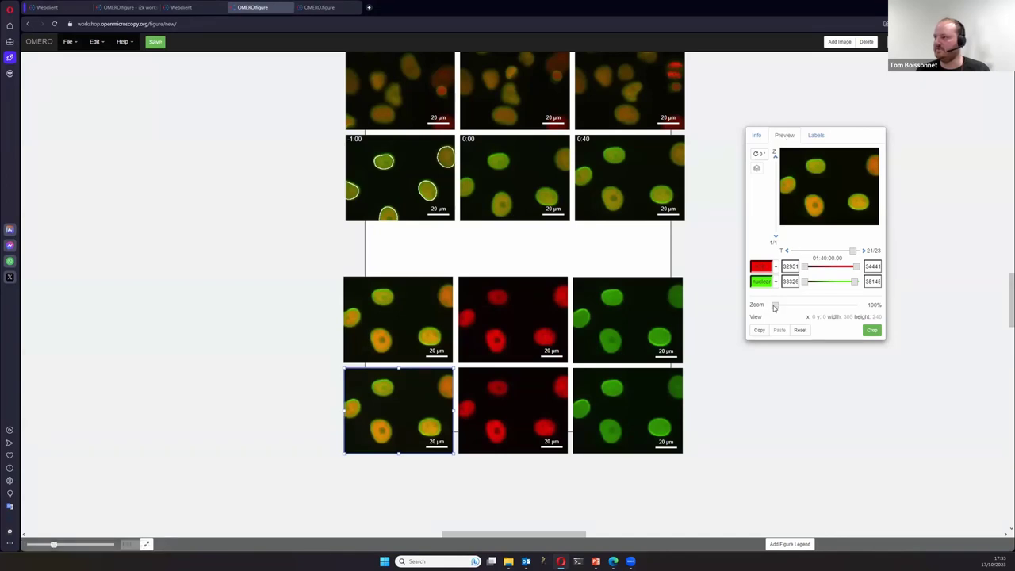
drag(775, 305, 791, 306)
drag(812, 212, 842, 182)
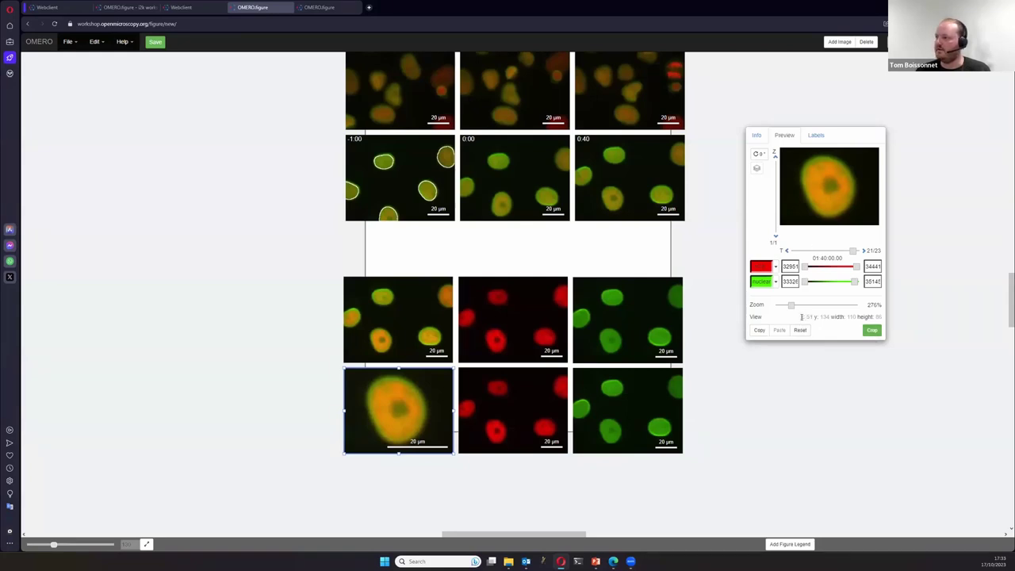
mouse_move(844, 190)
mouse_down()
mouse_move(825, 179)
mouse_move(839, 190)
mouse_up()
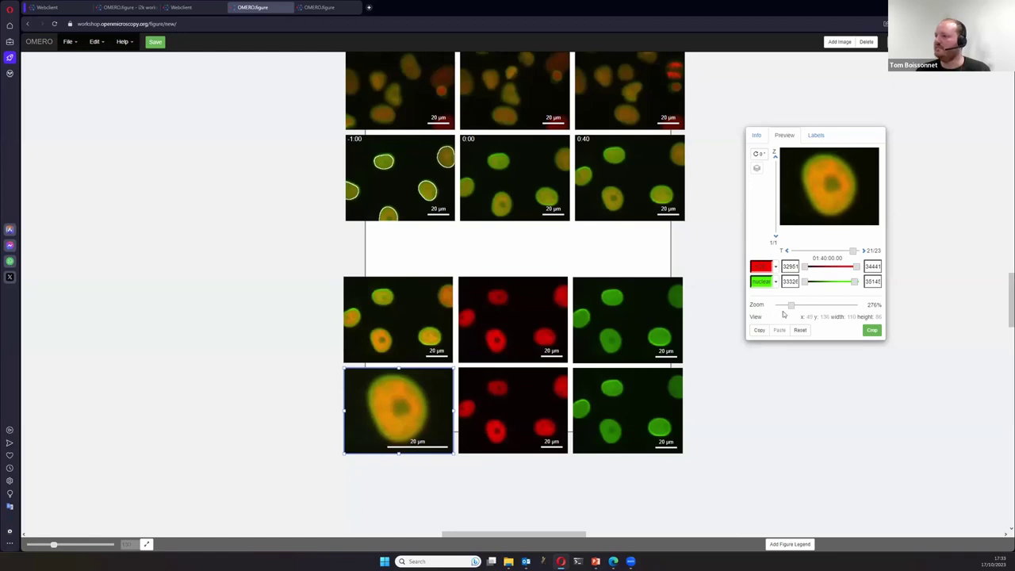
mouse_move(791, 305)
mouse_down()
mouse_move(801, 306)
mouse_move(792, 306)
mouse_up()
drag(823, 202, 817, 203)
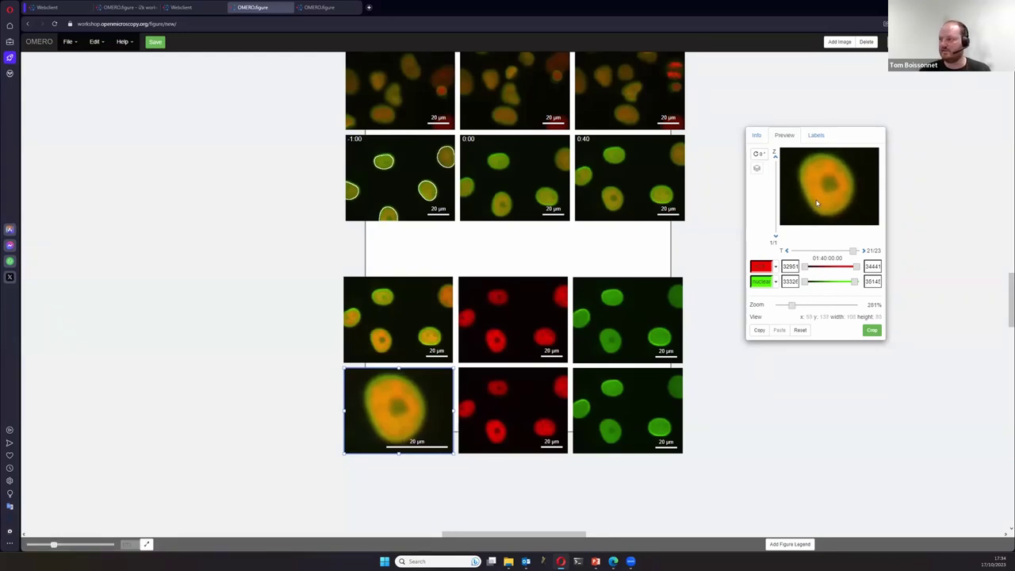
- Fine-tune the zoomed merged panel's view and apply the same crop region to the red and green panels beside it
click(758, 331)
drag(491, 486, 650, 414)
click(781, 330)
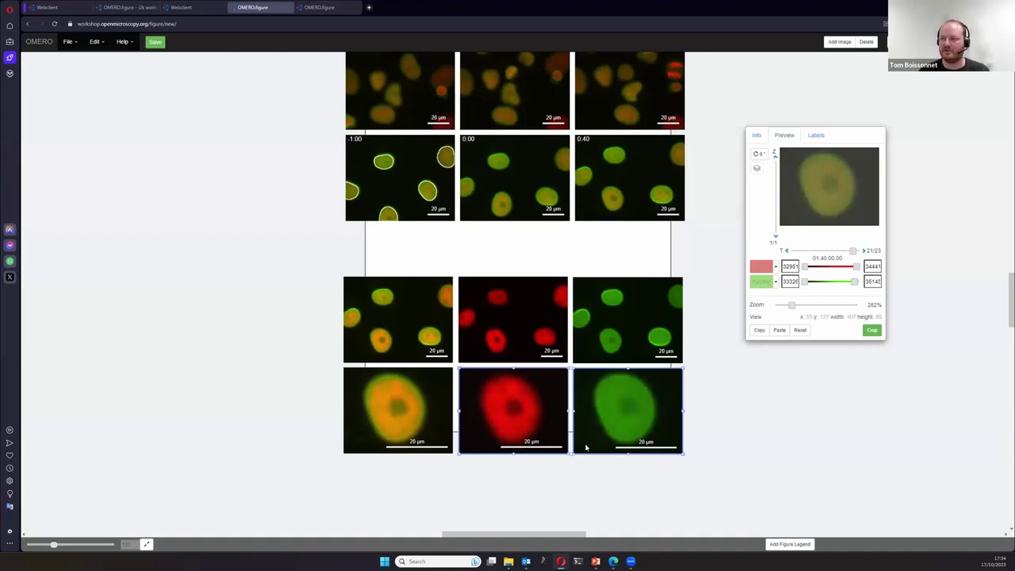
click(431, 403)
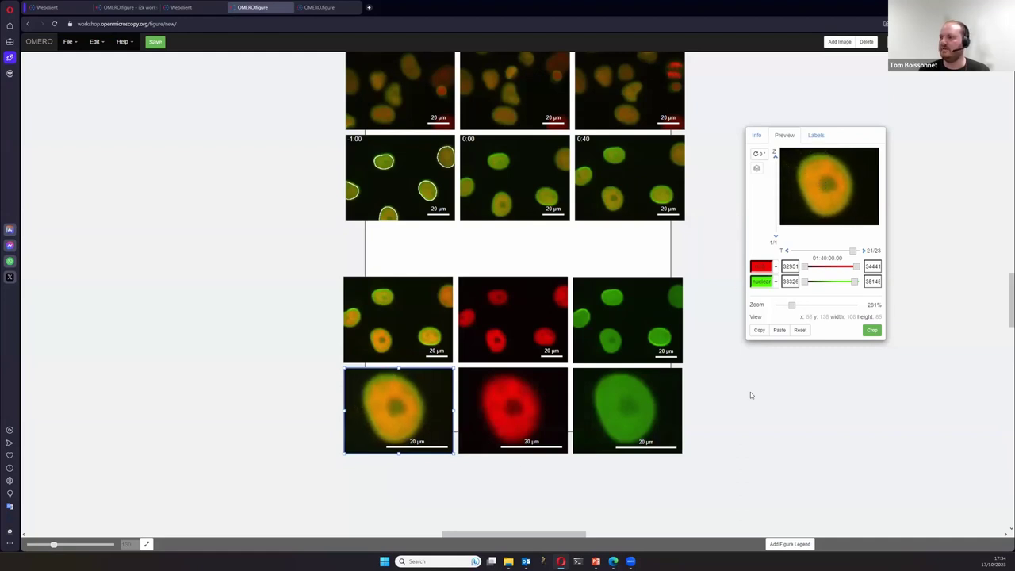
click(759, 331)
drag(497, 487, 617, 449)
click(778, 331)
click(720, 457)
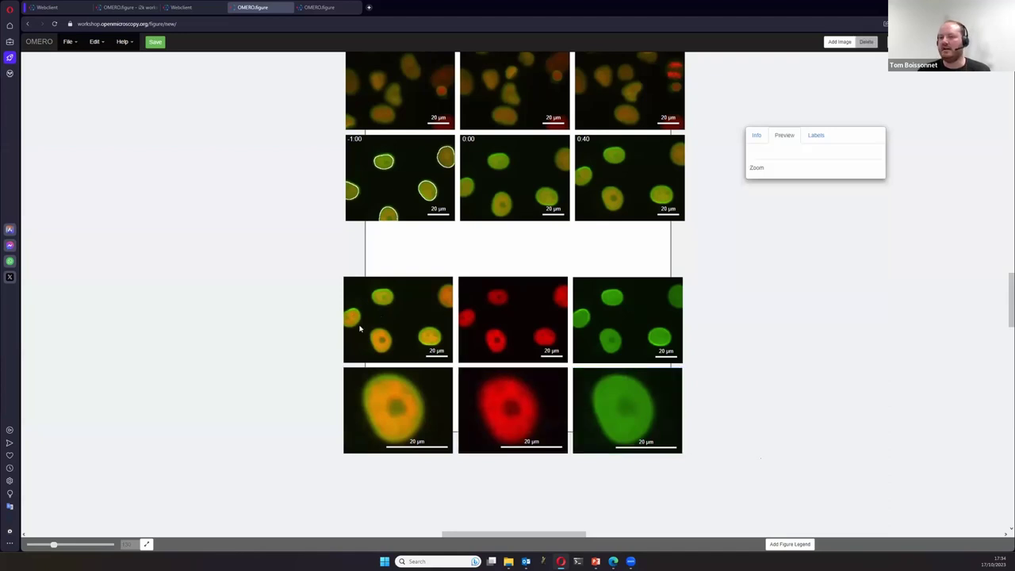
- Paste the copied crop region as a rectangle ROI onto the three full-view panels above the zoomed nuclei
drag(299, 258, 721, 327)
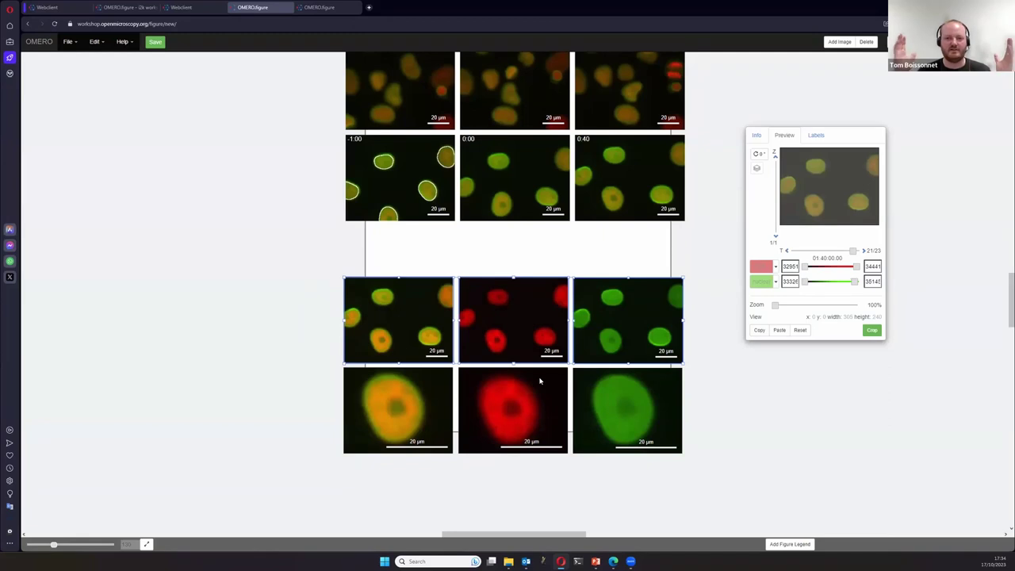
click(818, 135)
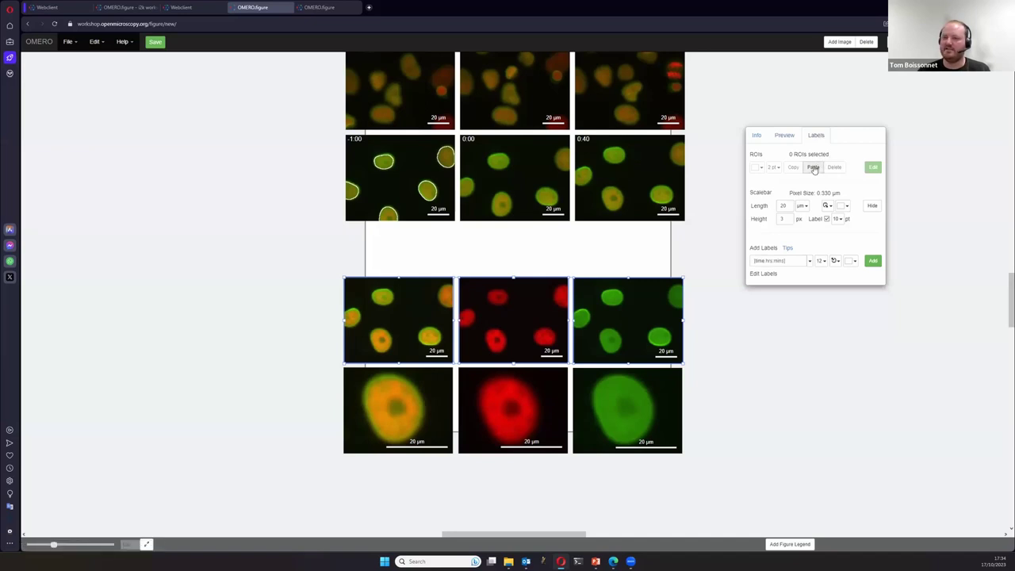
click(813, 168)
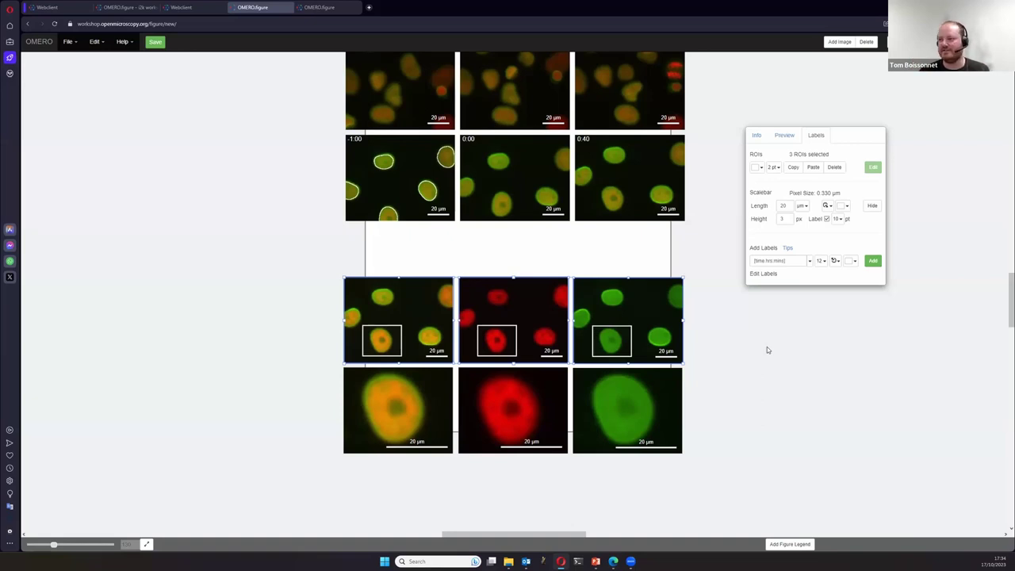
click(381, 420)
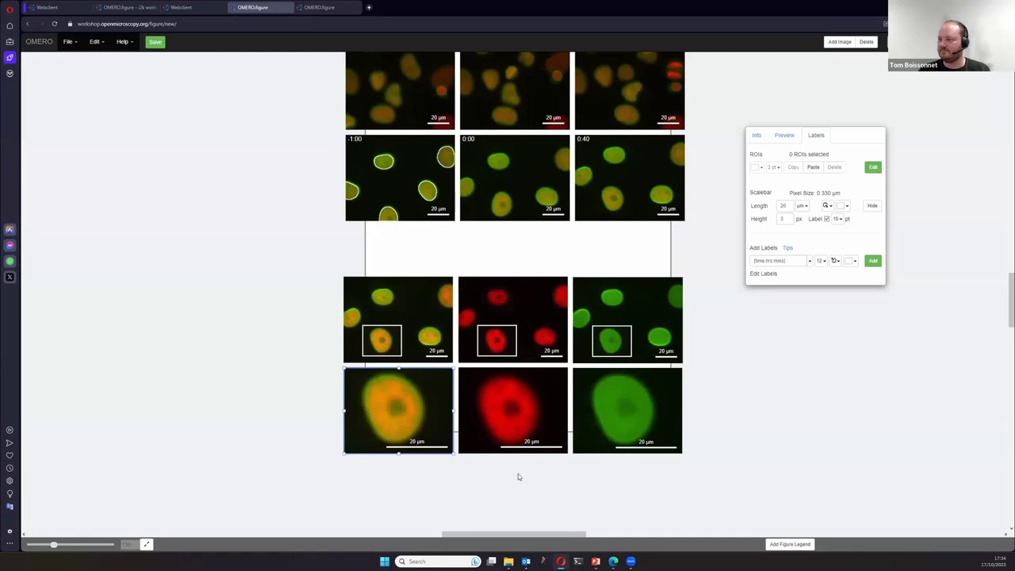
- Duplicate the full-view merged, red and green panels and position the copies as a row beneath the zoomed panels
drag(301, 271, 680, 312)
key(ctrl+c)
key(ctrl+v)
drag(650, 410, 650, 506)
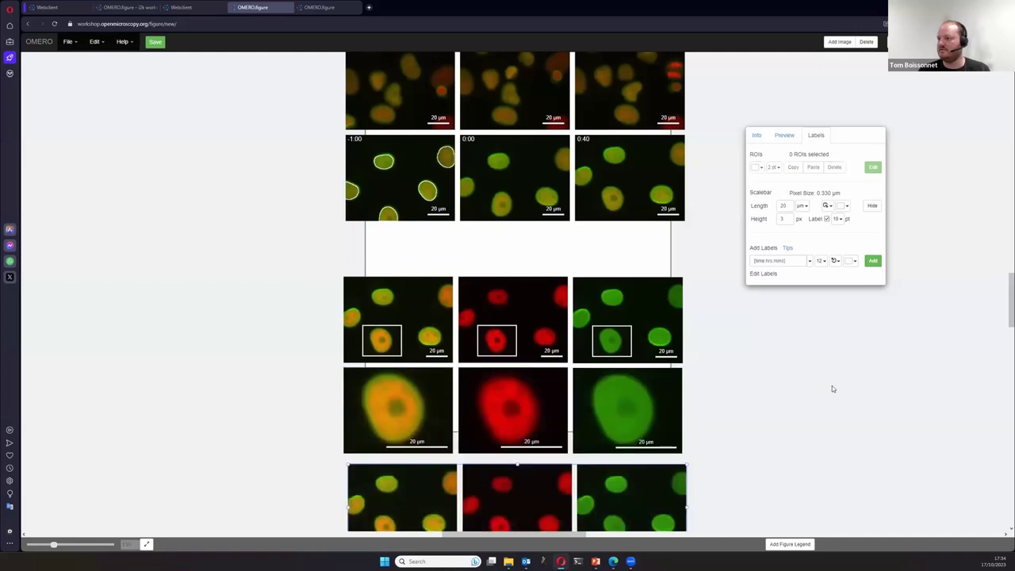
click(819, 424)
scroll(785, 452, down, 2)
drag(740, 483, 513, 408)
click(497, 471)
- Zoom the bottom row's merged panel to about 338% and center the view on the lower-right nucleus
click(440, 424)
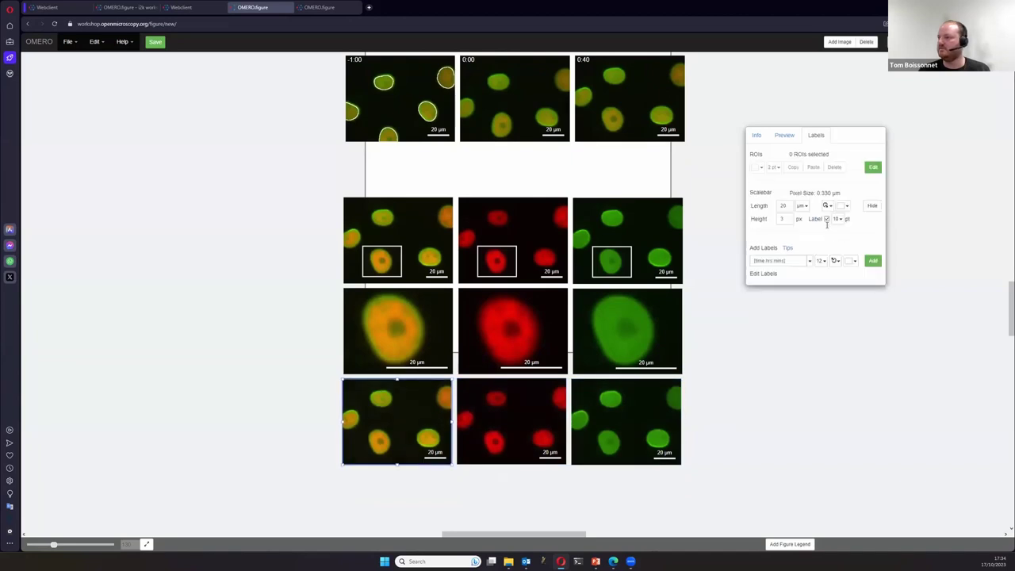
click(784, 135)
drag(776, 307, 796, 307)
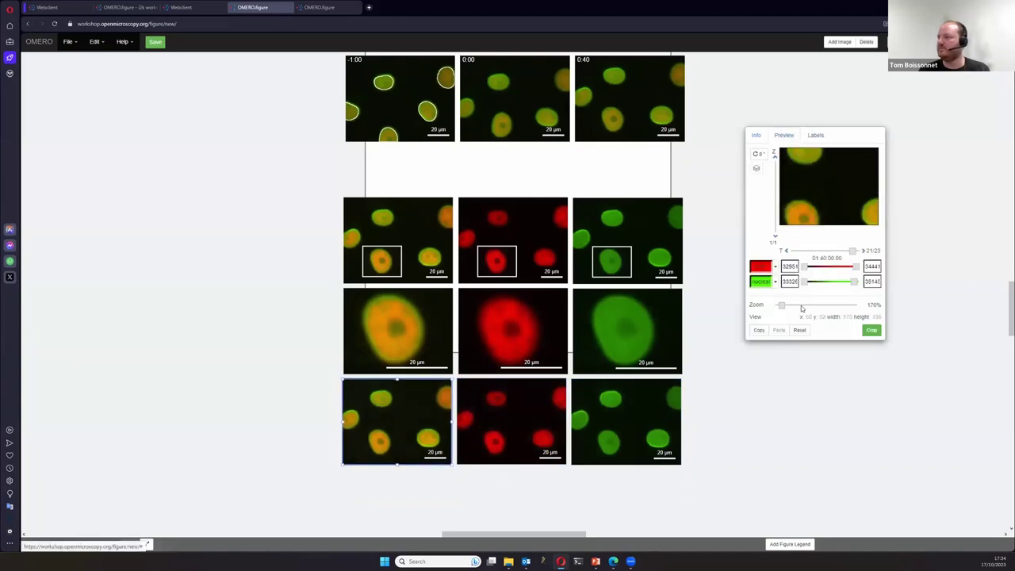
drag(851, 190, 818, 180)
click(816, 140)
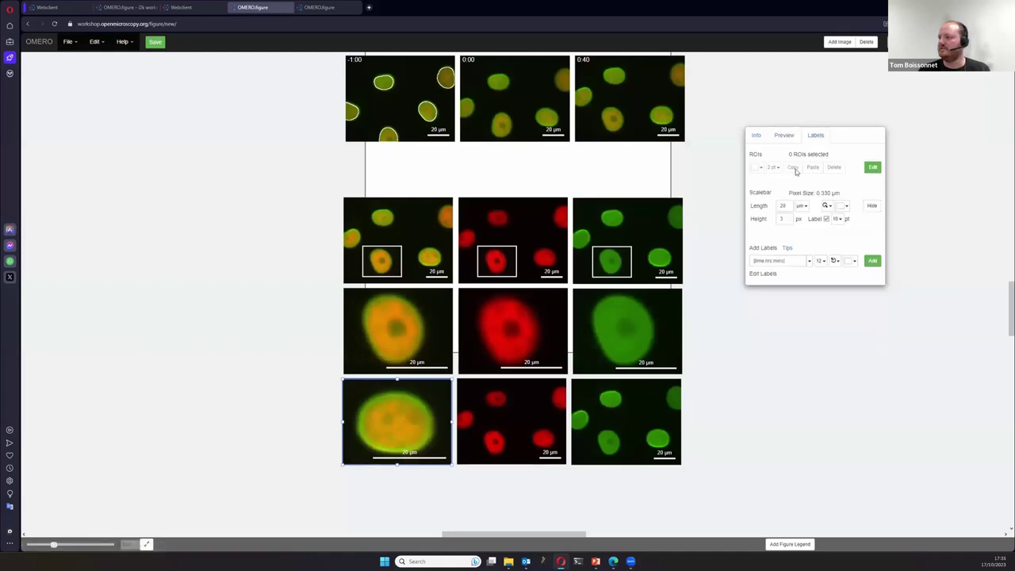
- Copy the bottom merged panel's crop region and apply it to the red and green panels in the same row
click(784, 135)
click(764, 331)
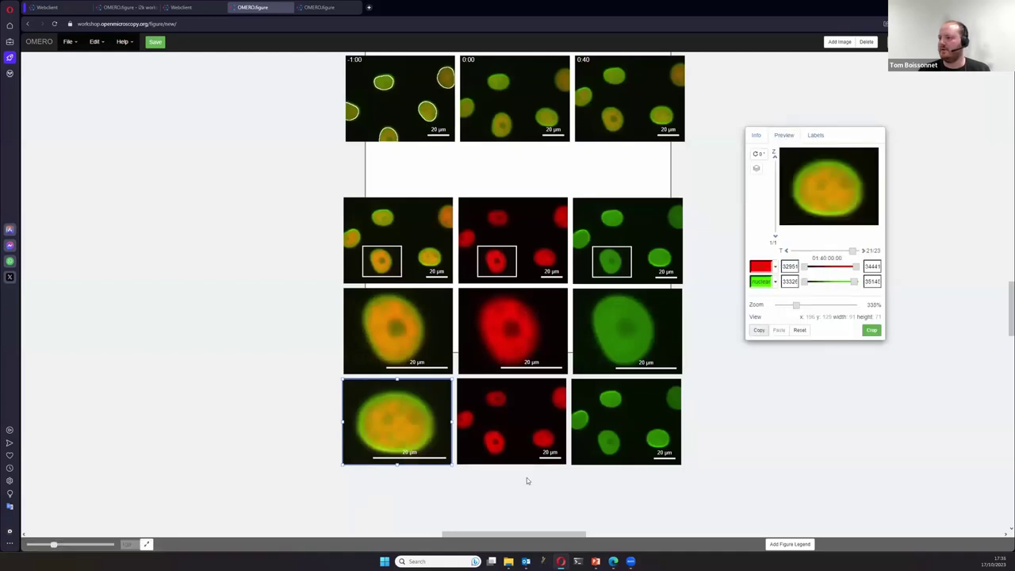
drag(526, 481, 690, 412)
click(778, 330)
- Paste the second nucleus's crop region as a rectangle ROI onto the three full-view panels
drag(376, 186, 687, 273)
click(815, 135)
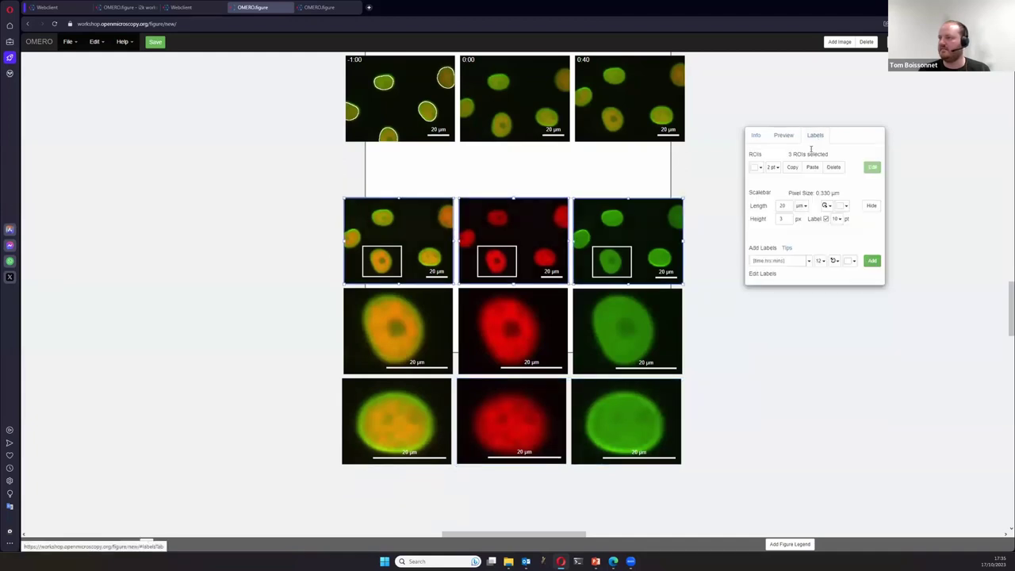
click(813, 167)
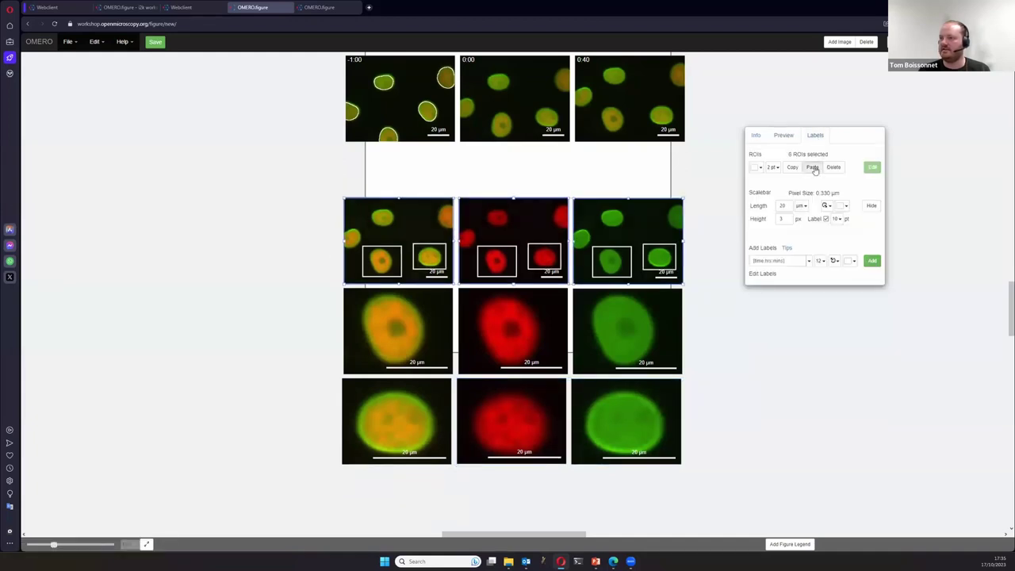
click(762, 362)
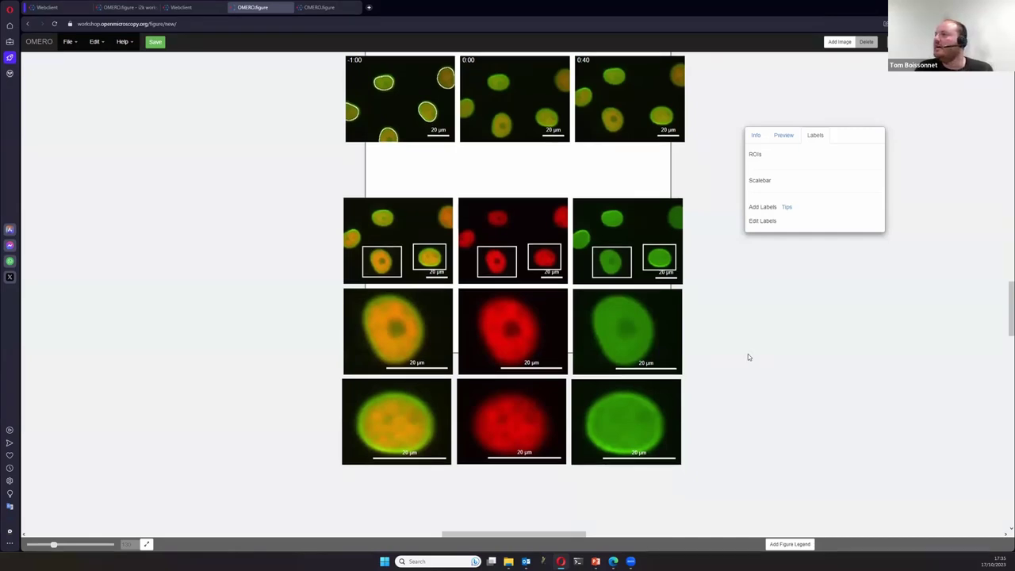
scroll(738, 349, up, 3)
scroll(730, 347, down, 2)
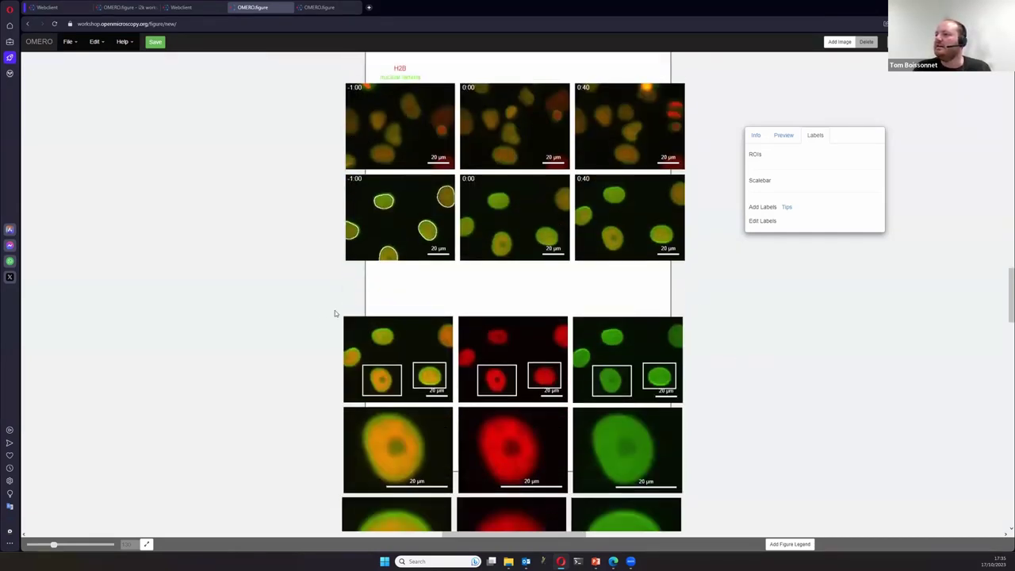
drag(85, 528, 683, 424)
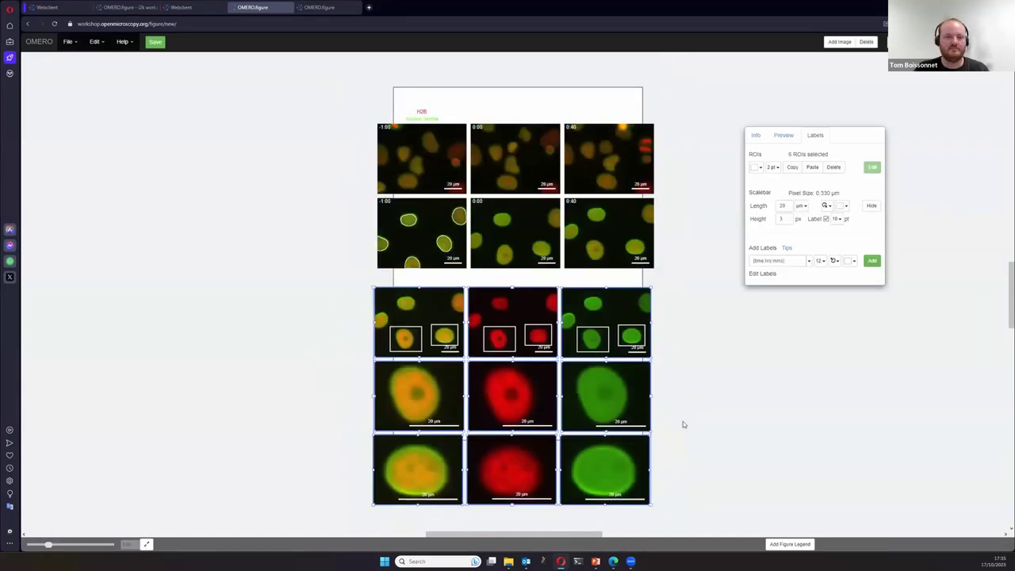
click(708, 376)
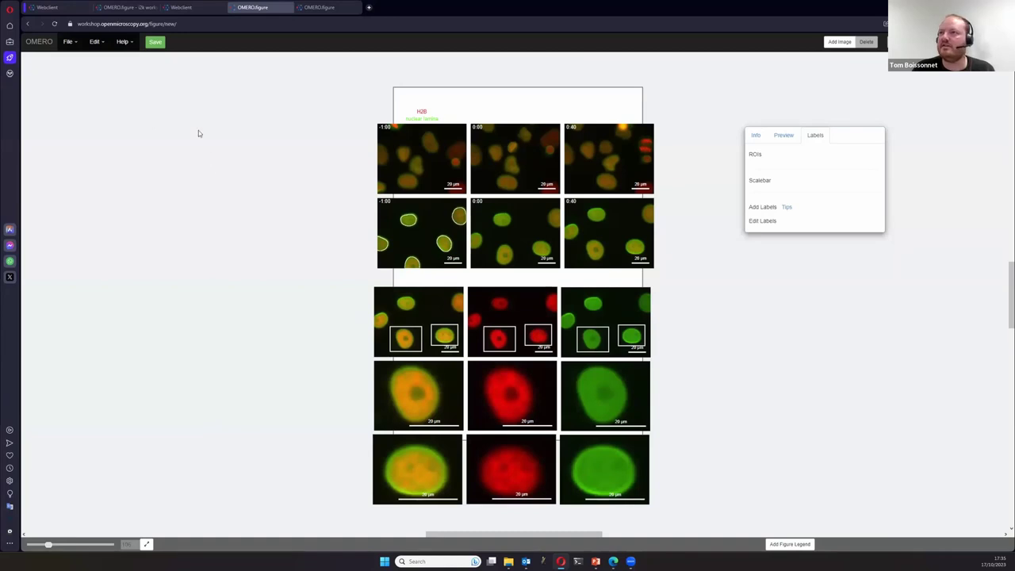
- Review the available figure export formats, including TIFF (300 dpi), TIFF with images and New OMERO Image
click(163, 44)
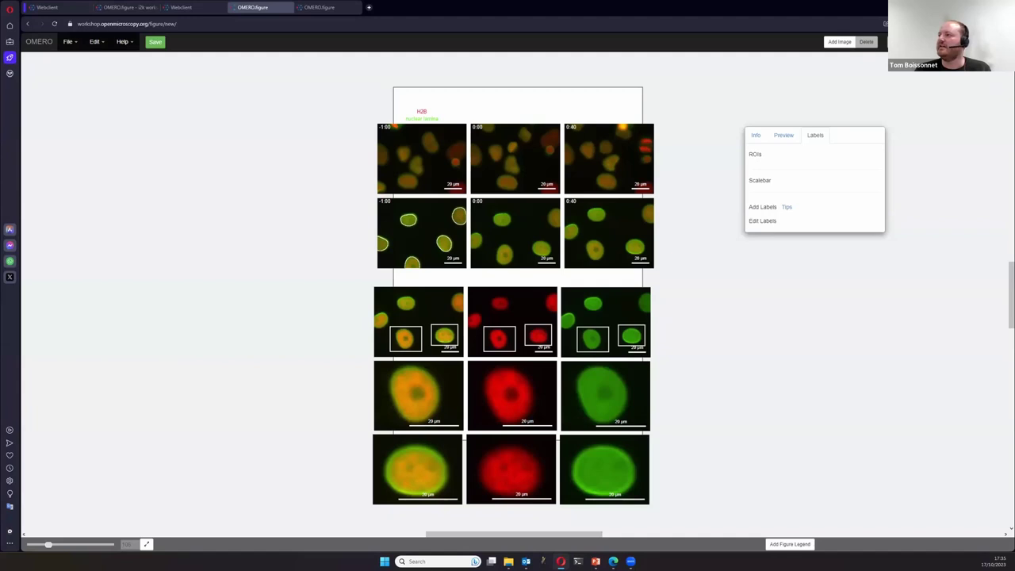
click(987, 41)
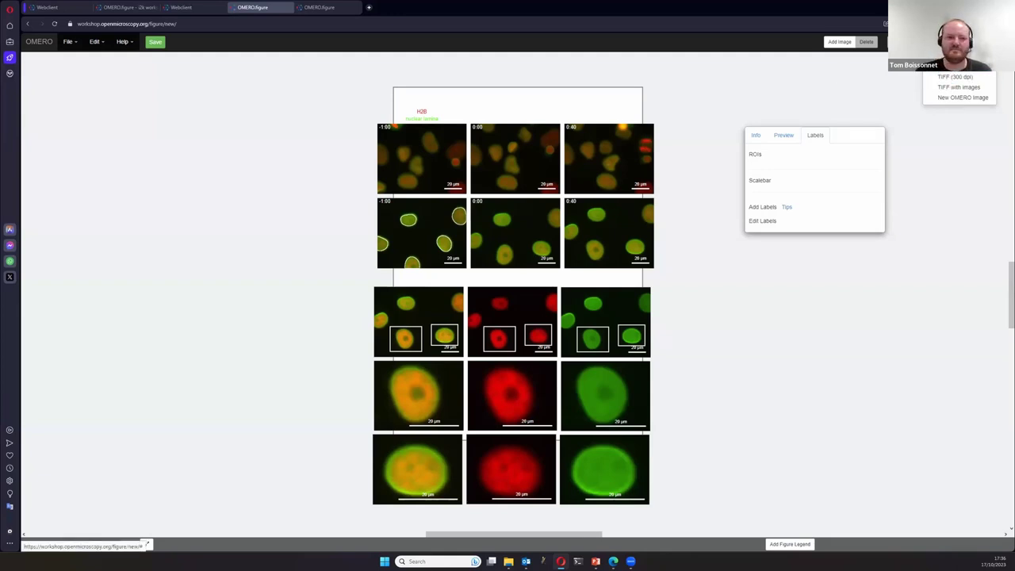
click(331, 185)
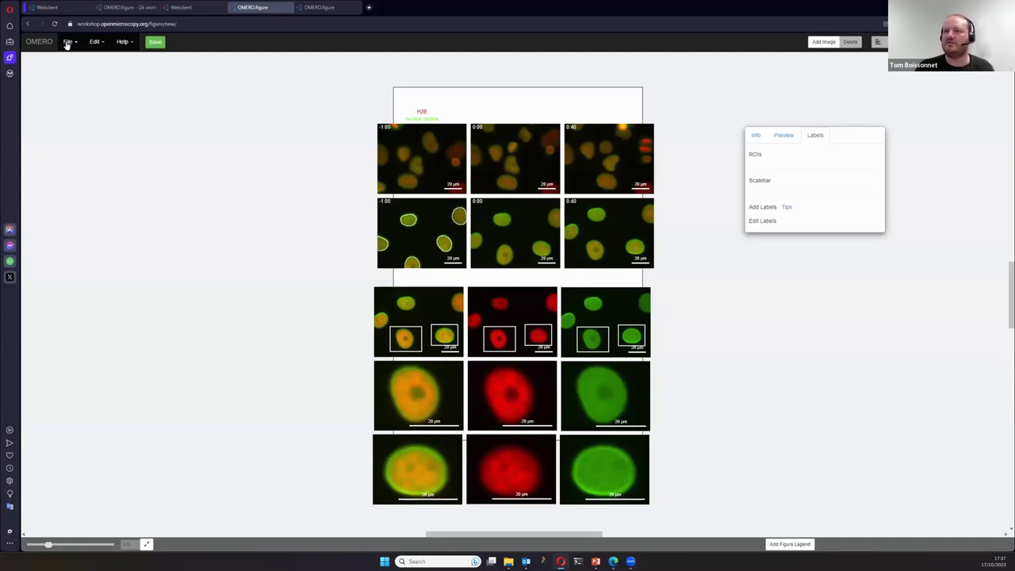
- Review the paper setup options for page color, number of pages, size and orientation without changing them
click(71, 42)
click(98, 158)
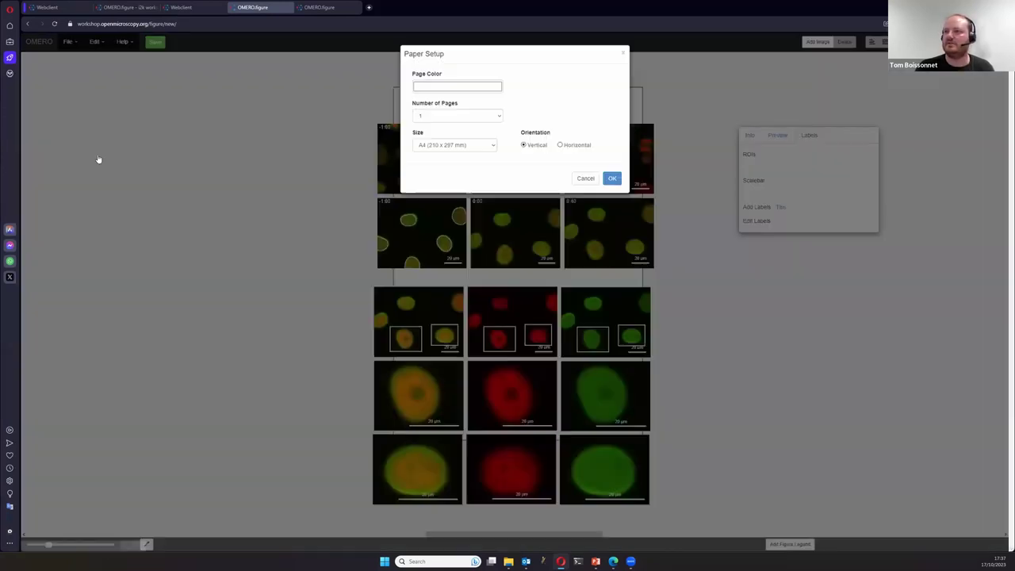
click(585, 178)
- Set the paper size to Crop page around panels so the page fits the figure
click(71, 42)
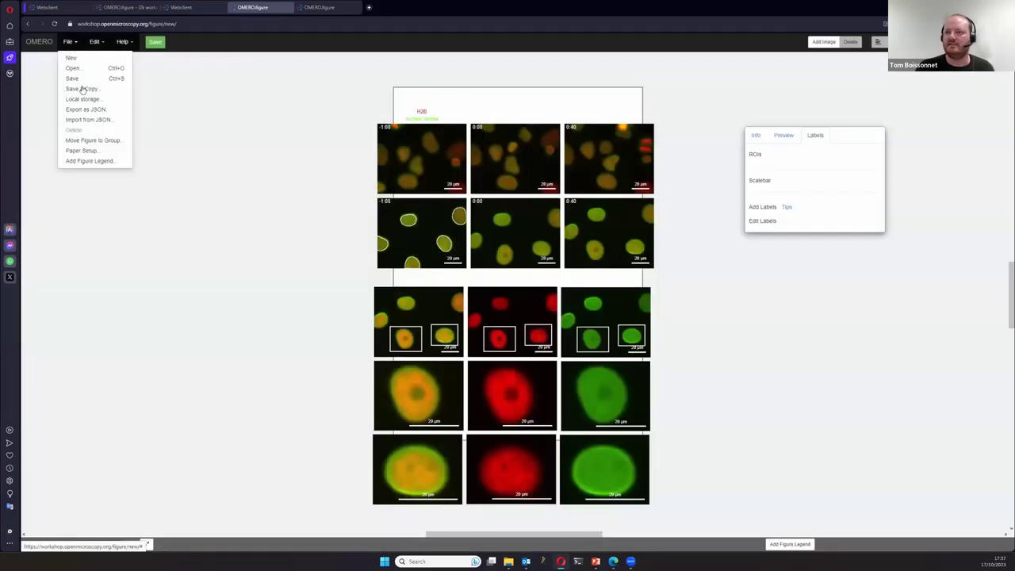
click(83, 152)
click(466, 145)
click(436, 207)
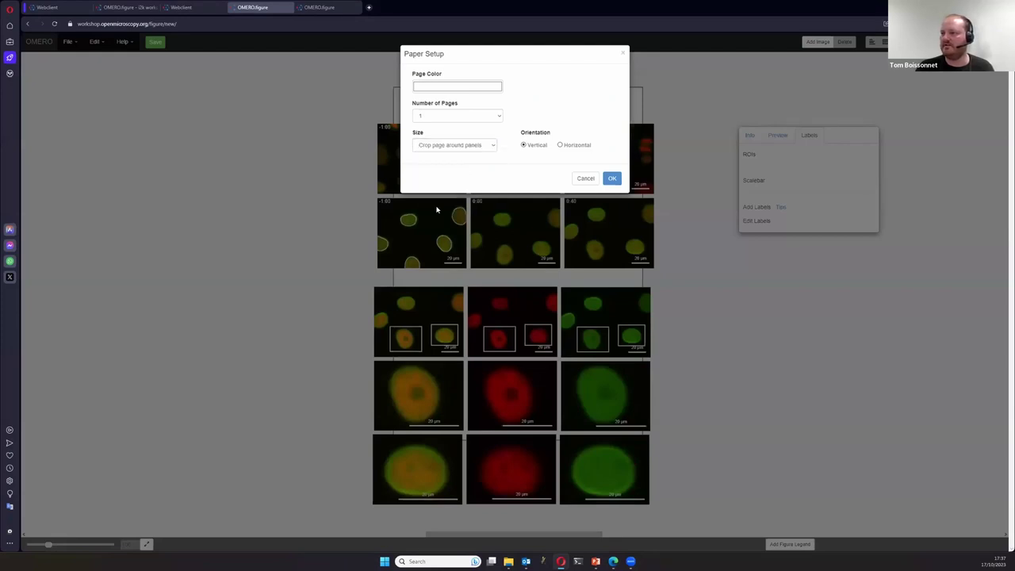
click(612, 178)
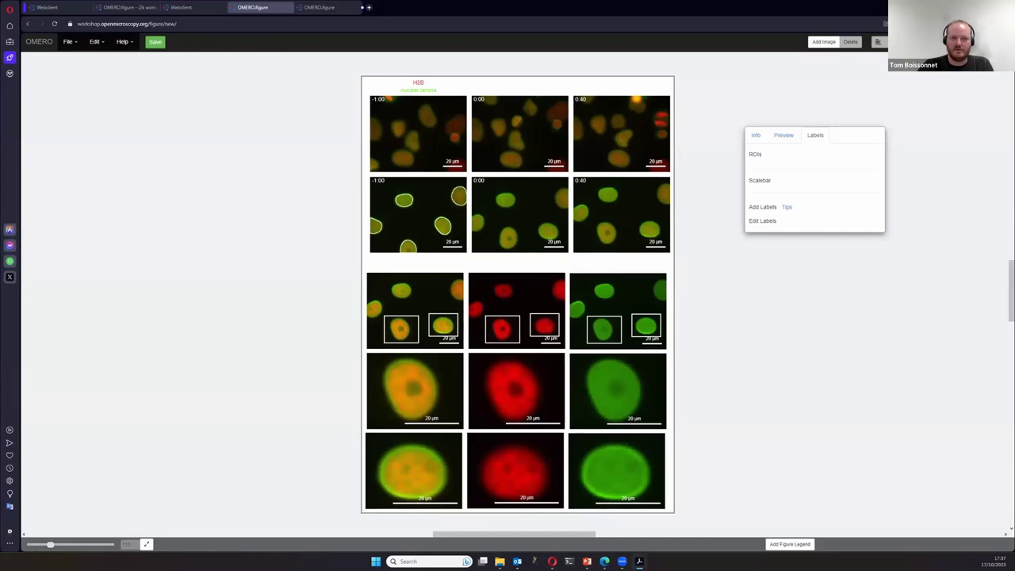
- Switch to Adobe Acrobat and examine the exported figure PDF and the available PDF tools
double_click(494, 3)
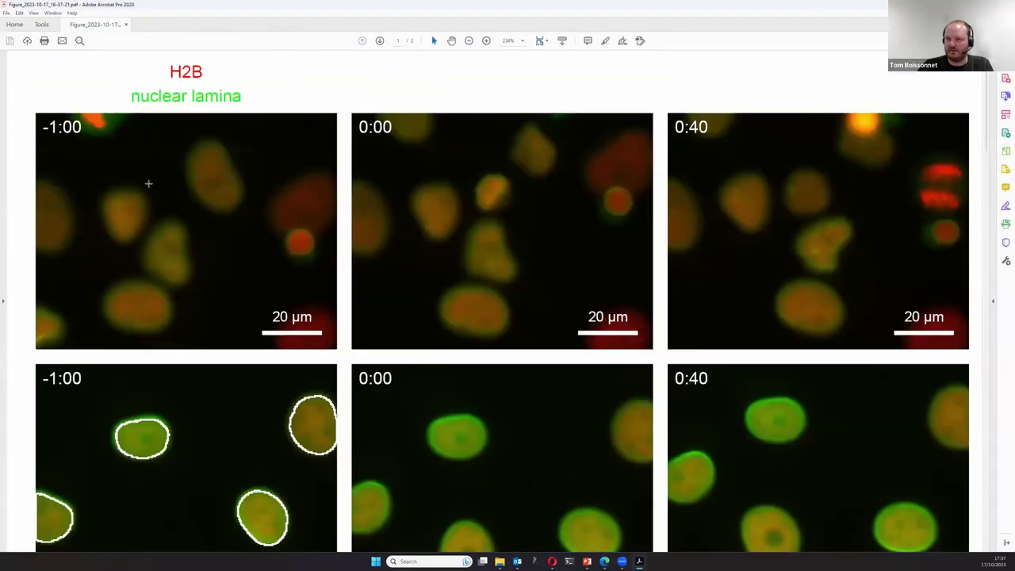
click(16, 24)
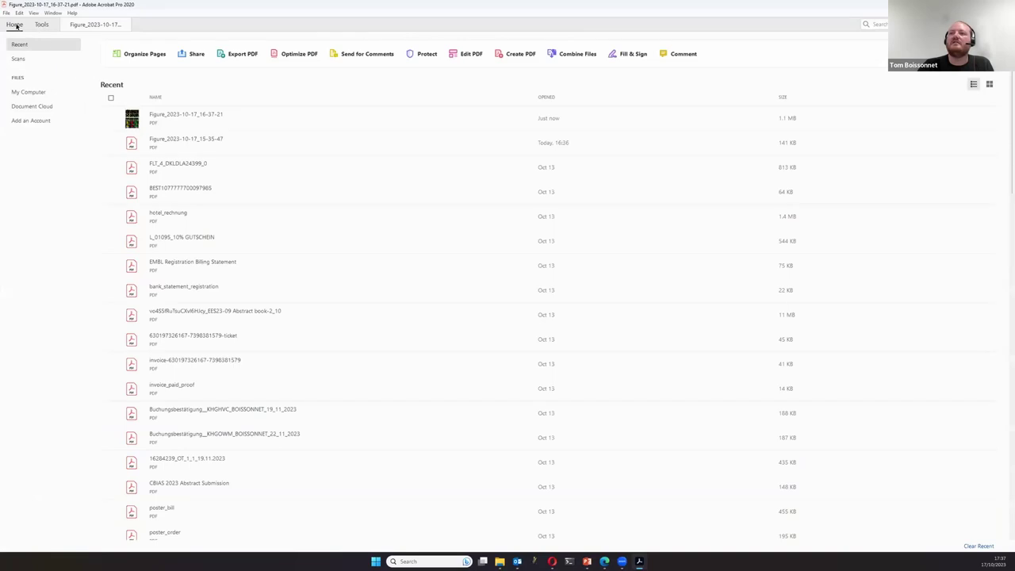
click(169, 115)
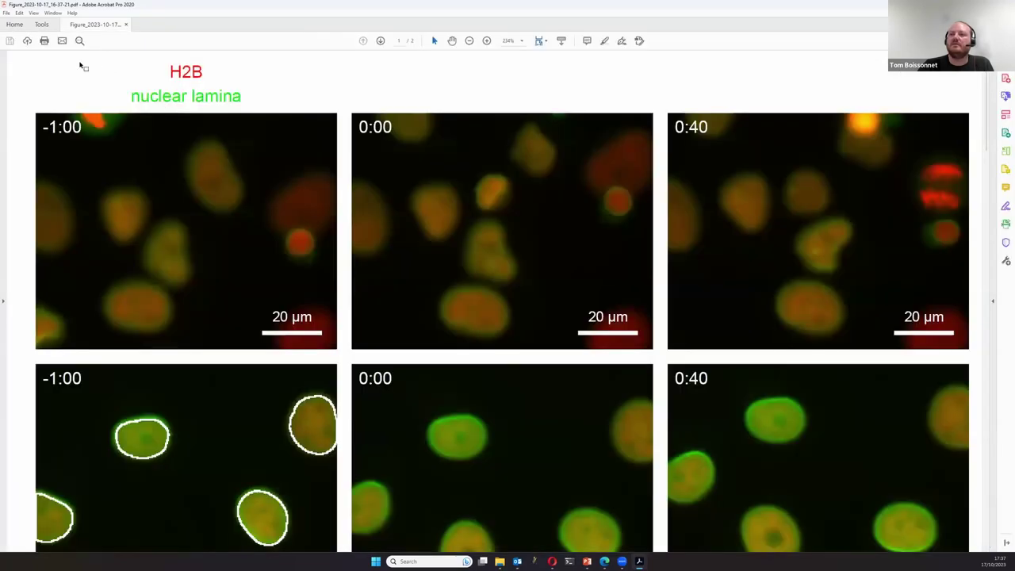
scroll(67, 88, down, 1)
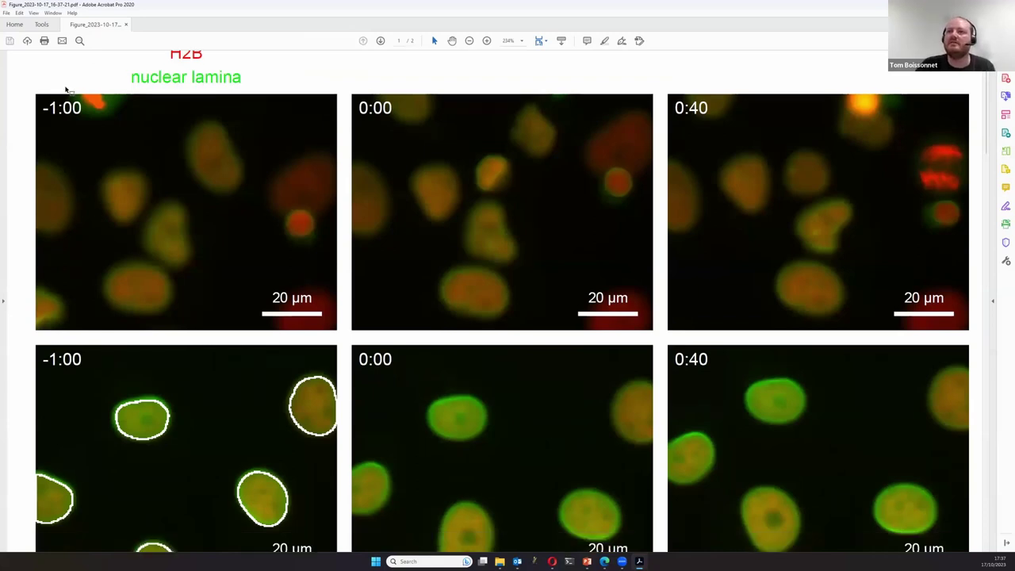
click(44, 25)
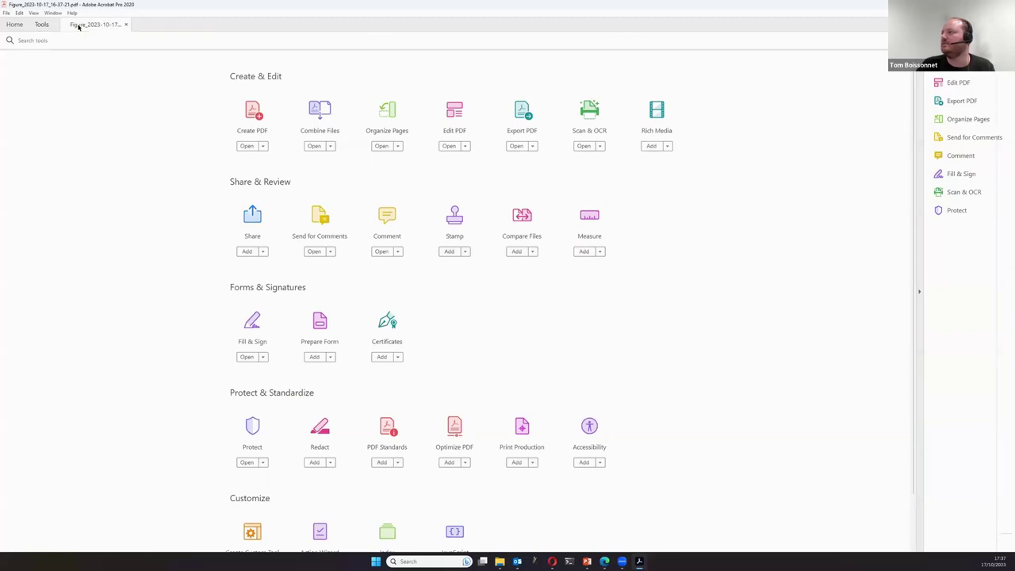
click(79, 25)
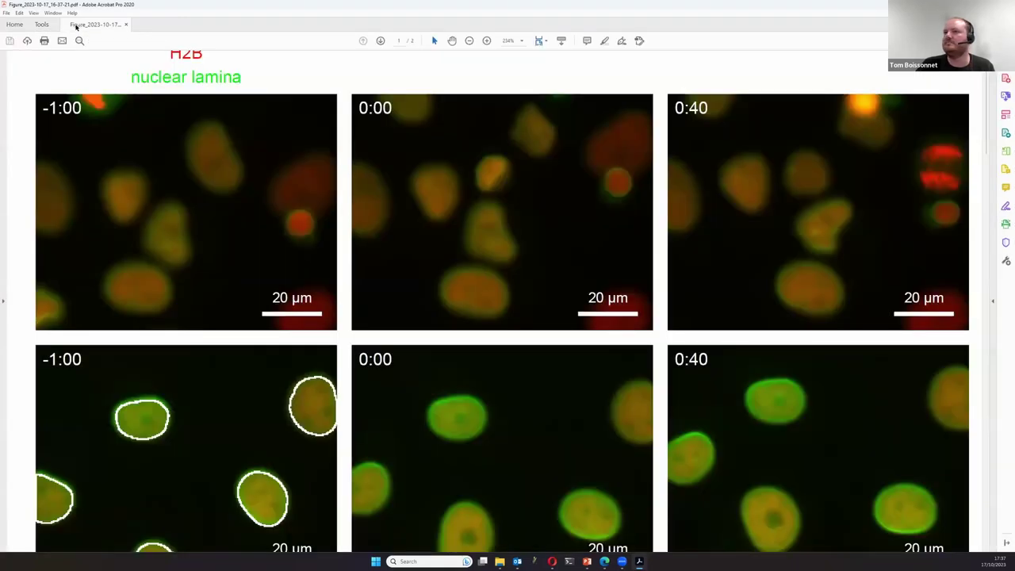
- Enable editing of text and images in the exported figure PDF
click(116, 79)
click(139, 161)
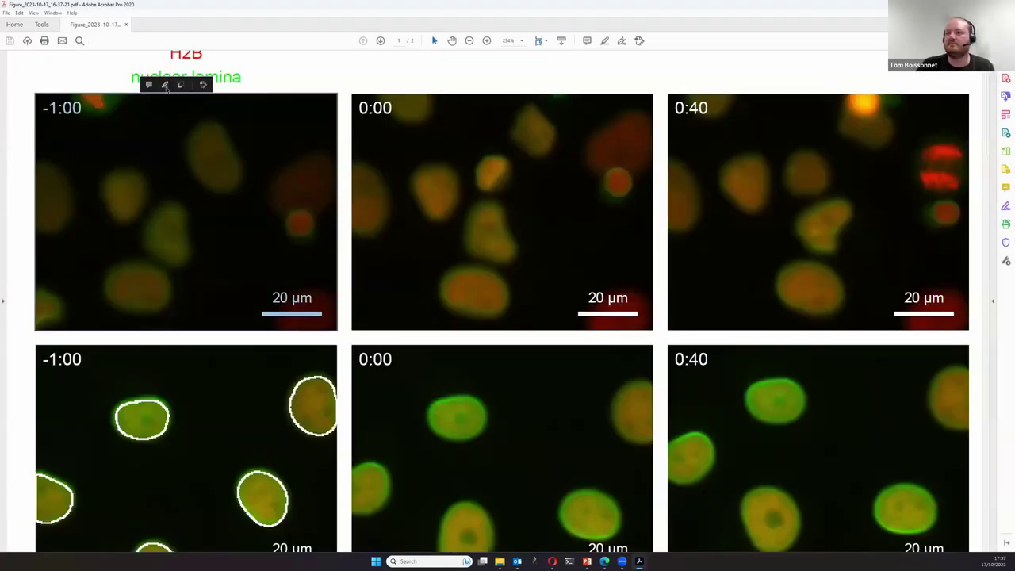
key(ctrl+minus)
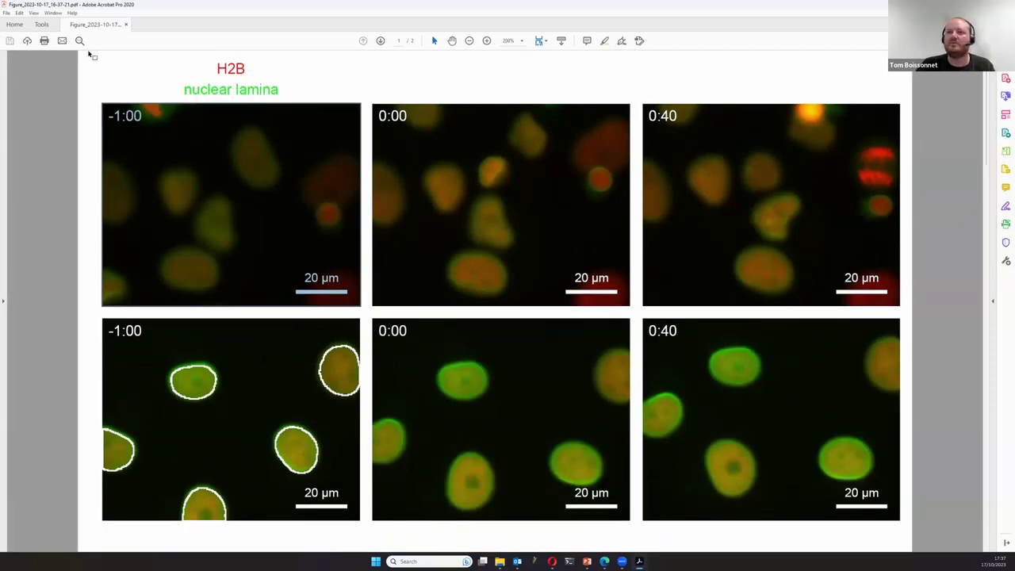
click(38, 24)
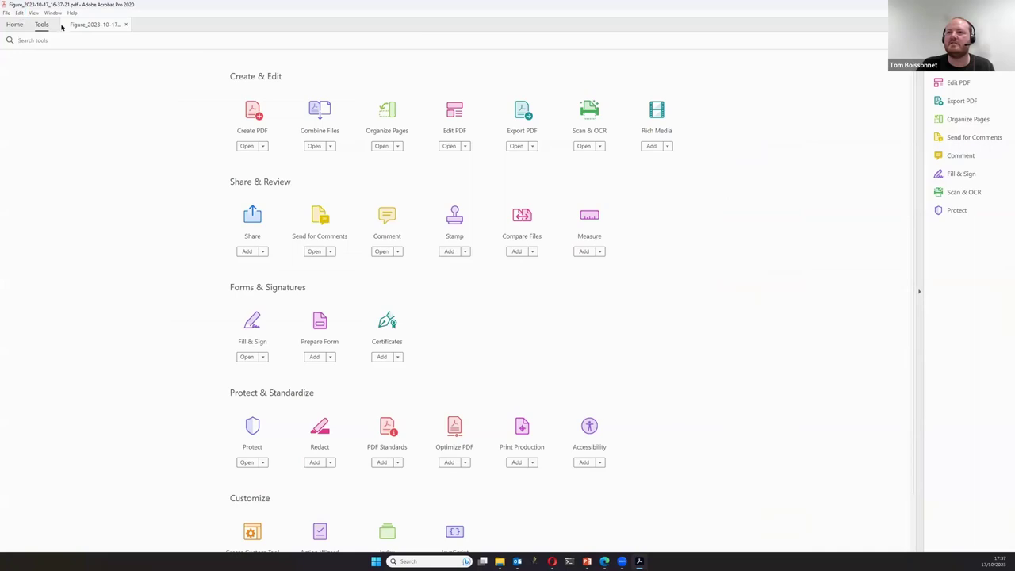
click(79, 24)
click(19, 13)
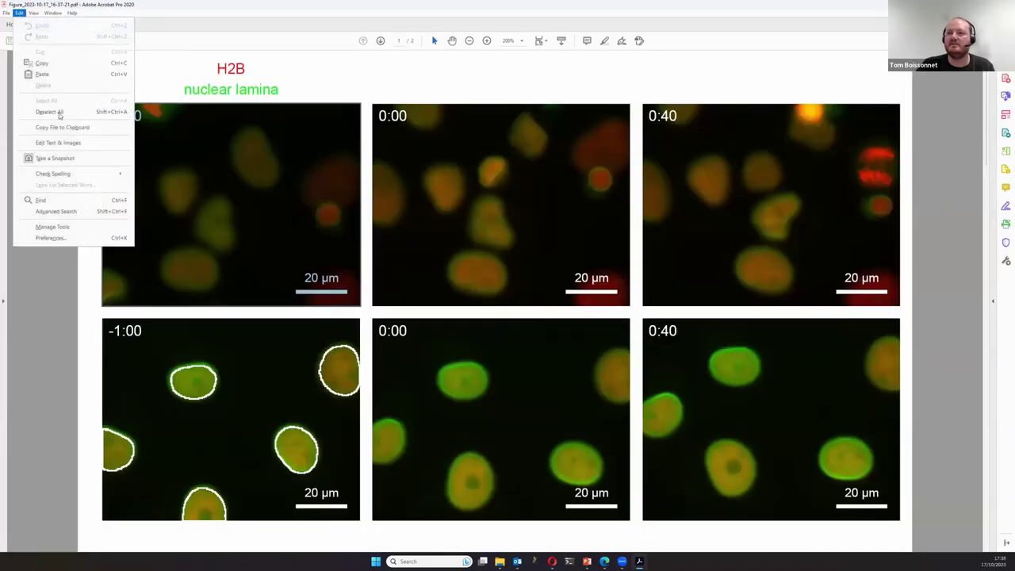
click(57, 142)
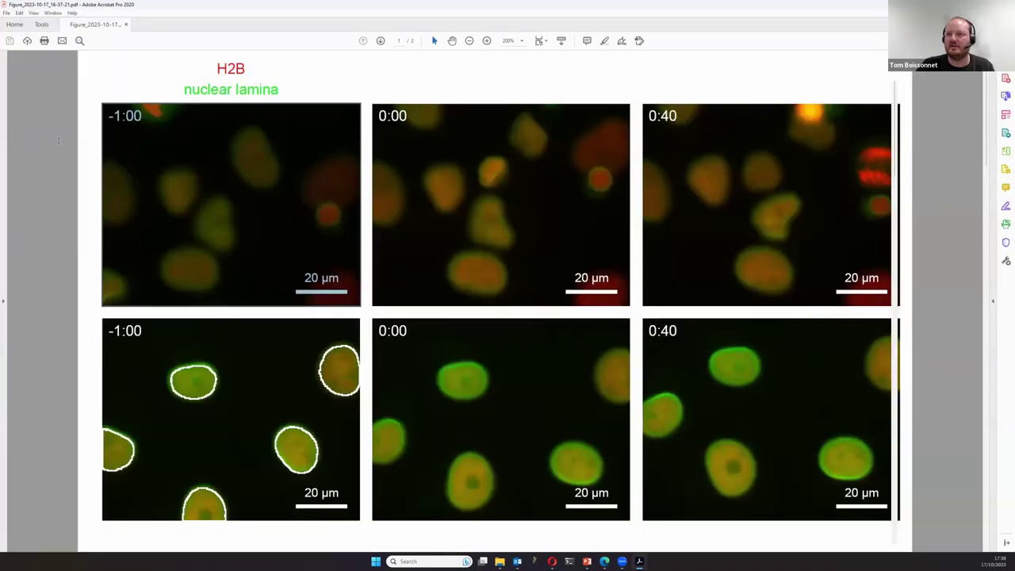
- Change the green channel label to "Nuclear lamina" and widen its text box so the label fits on one line
click(181, 108)
double_click(181, 108)
triple_click(181, 108)
click(181, 108)
click(146, 109)
key(BackSpace)
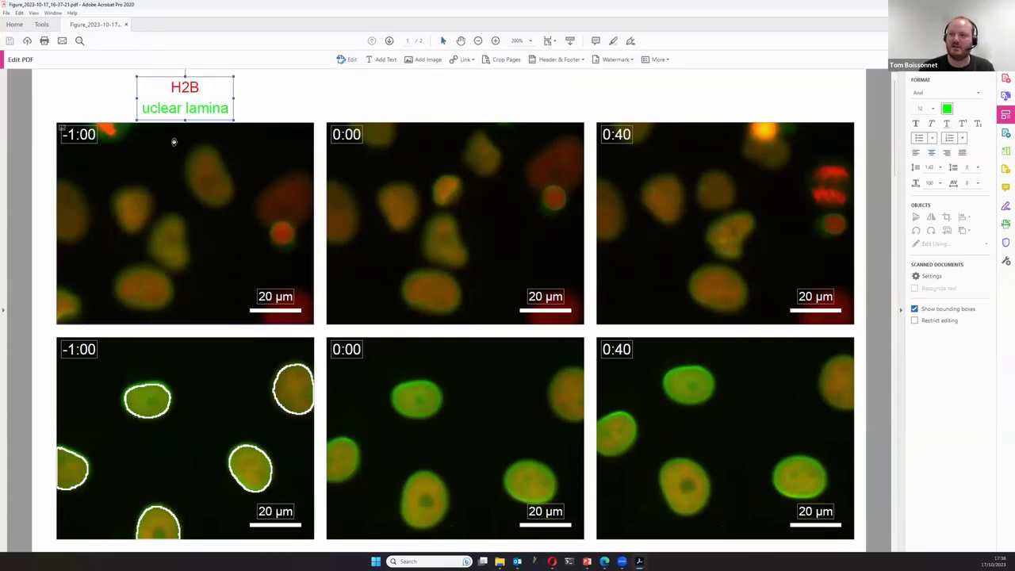
text(N)
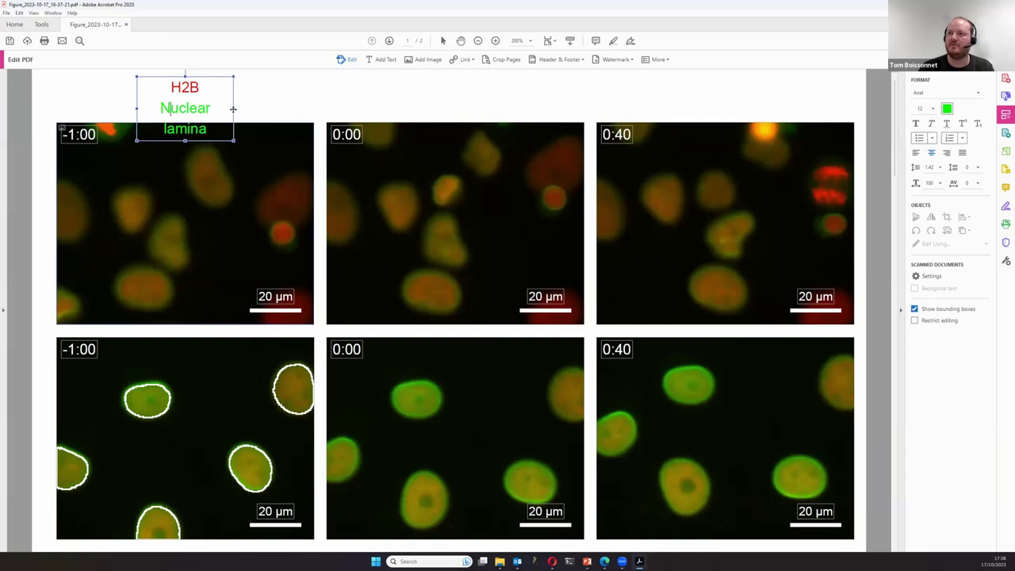
drag(233, 107, 256, 104)
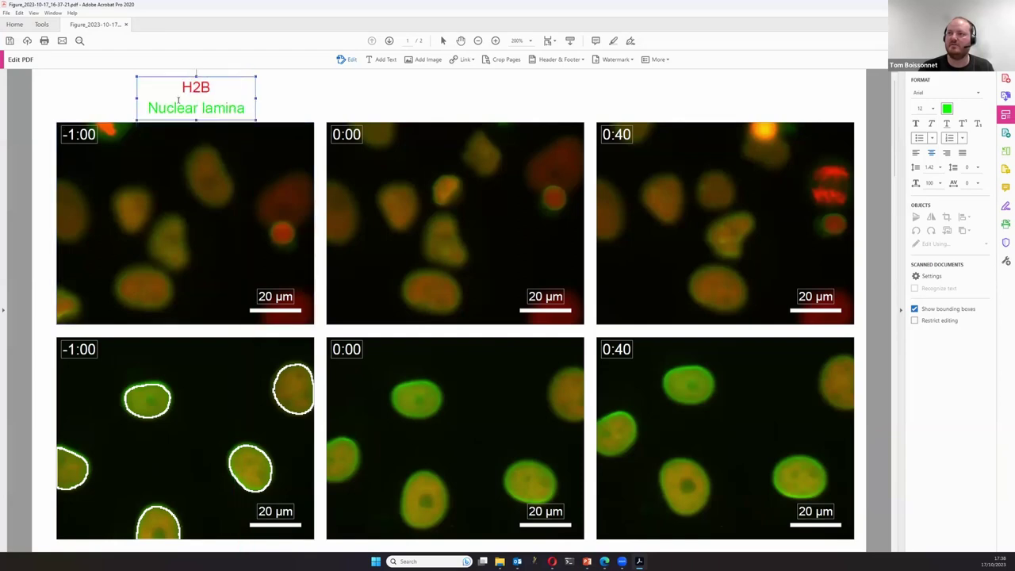
- Try to move the 0:00 time label in the middle panel of the first row
click(343, 136)
drag(346, 135, 377, 155)
key(Escape)
- Select the scale bar in the first row's middle panel as a separate object and check which object commands it offers
click(548, 310)
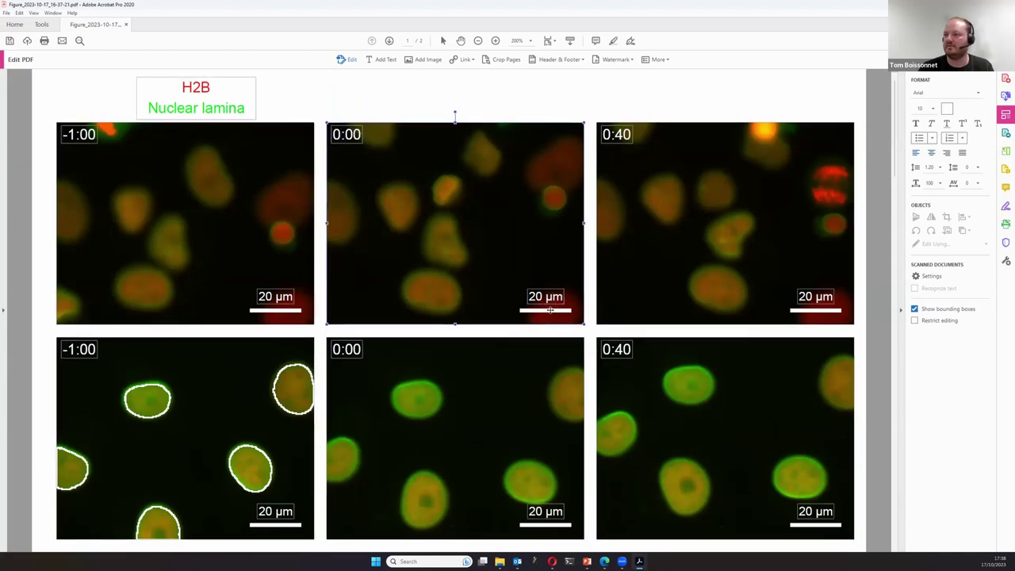
drag(548, 310, 573, 310)
right_click(573, 312)
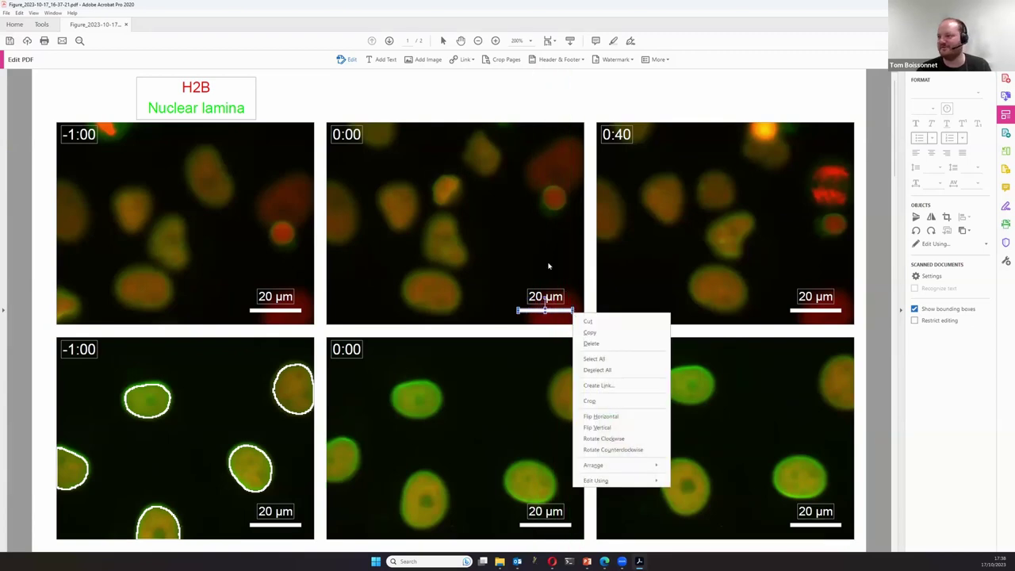
click(548, 266)
click(546, 296)
click(554, 309)
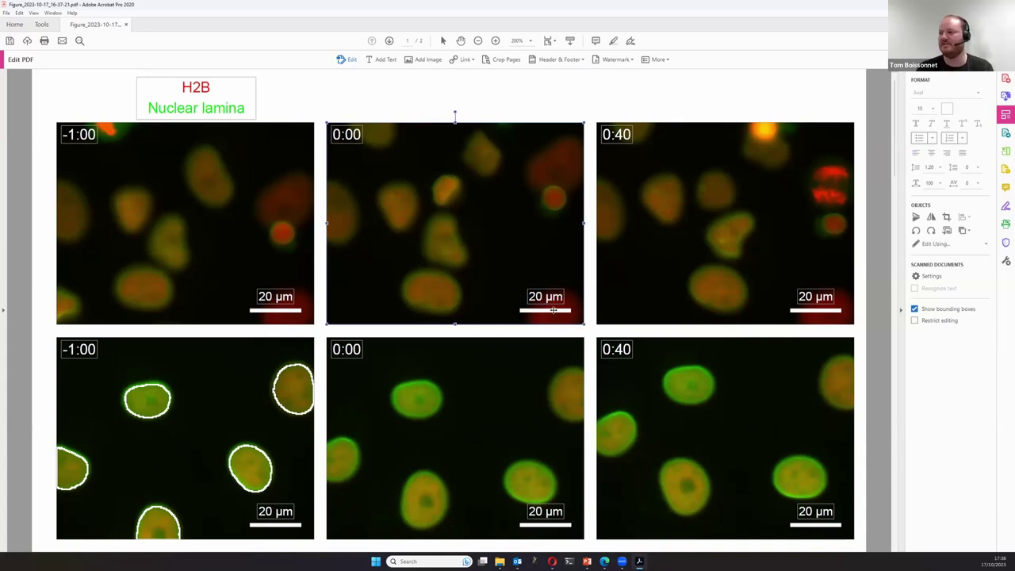
- Select the scale bar of the upper 0:00 panel in the PDF, and switch to the OMERO webclient
click(553, 311)
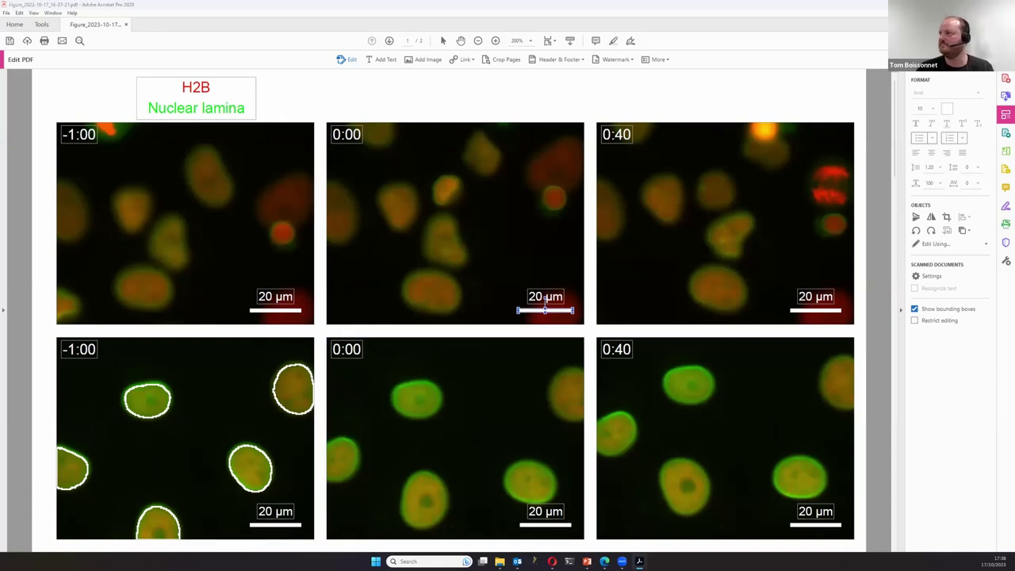
key(alt+Tab)
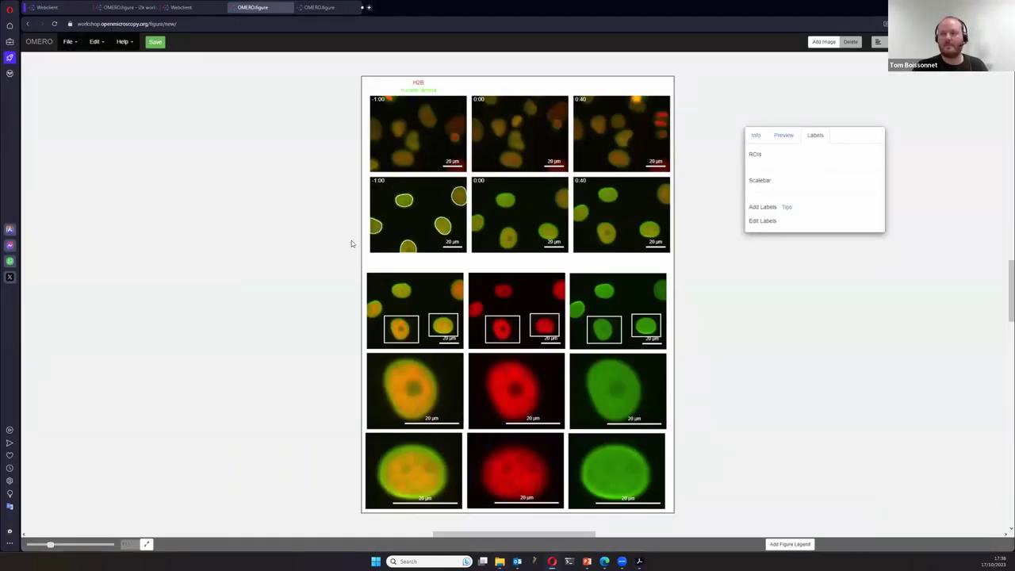
click(190, 7)
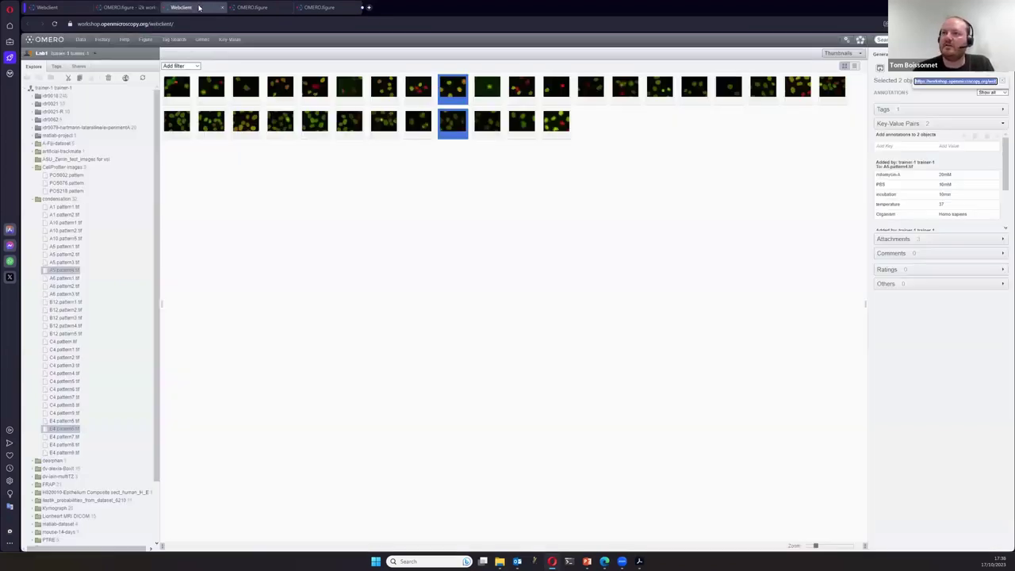
- Collapse the expanded datasets and examine the details of the first image in idr0018's Baz1a-14-100-brain dataset
click(32, 199)
click(32, 168)
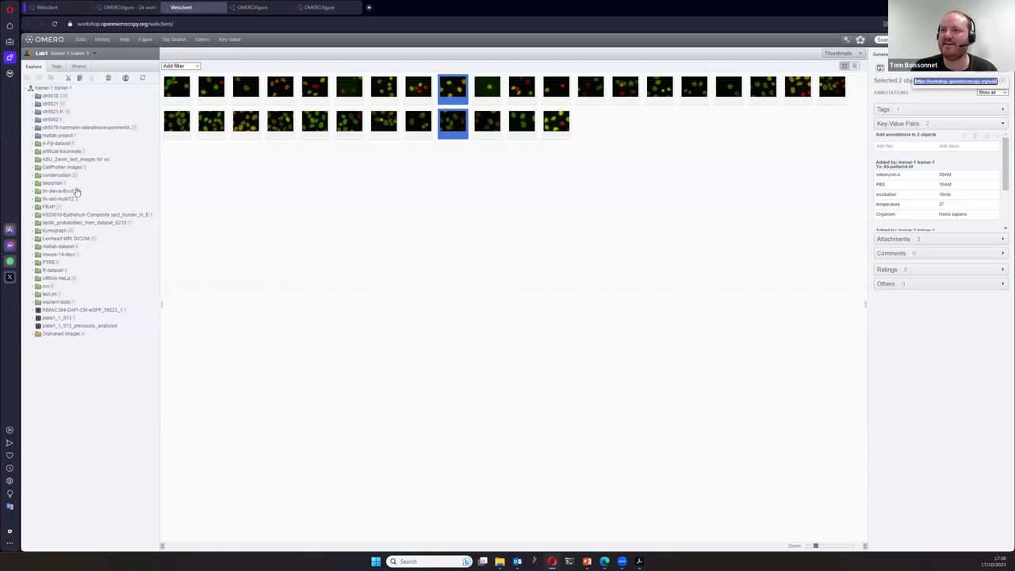
double_click(50, 96)
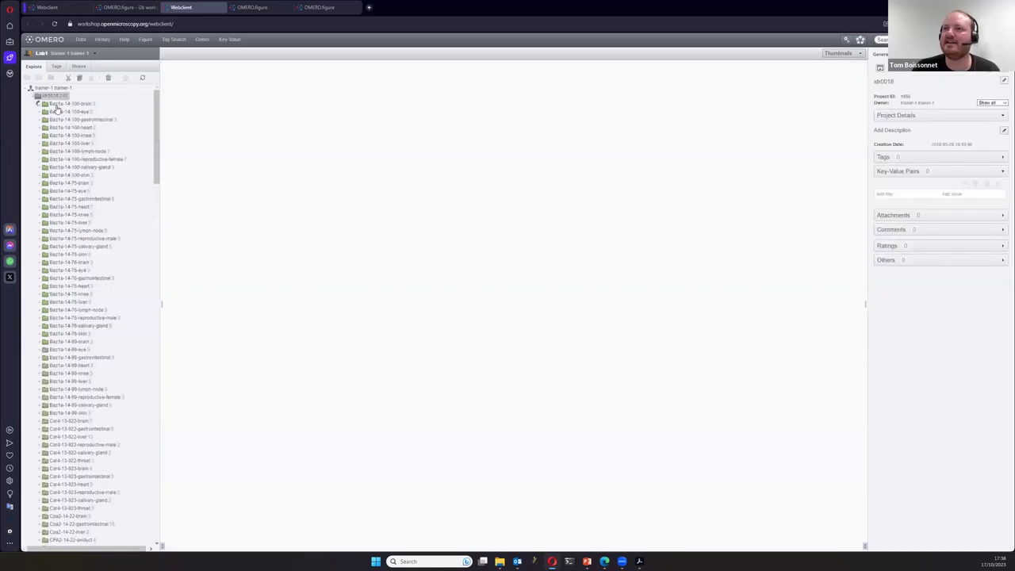
click(70, 103)
click(176, 87)
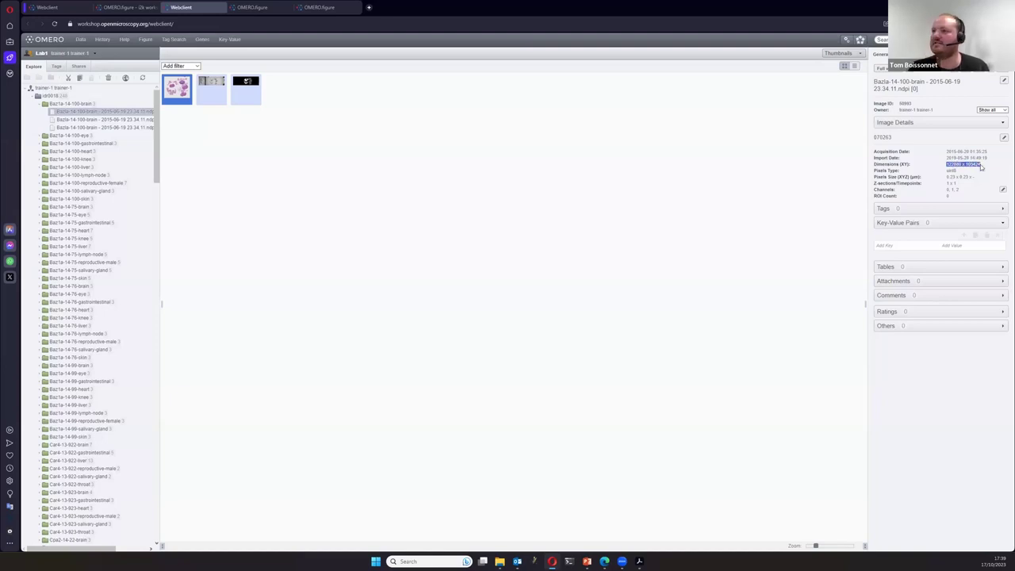
click(910, 166)
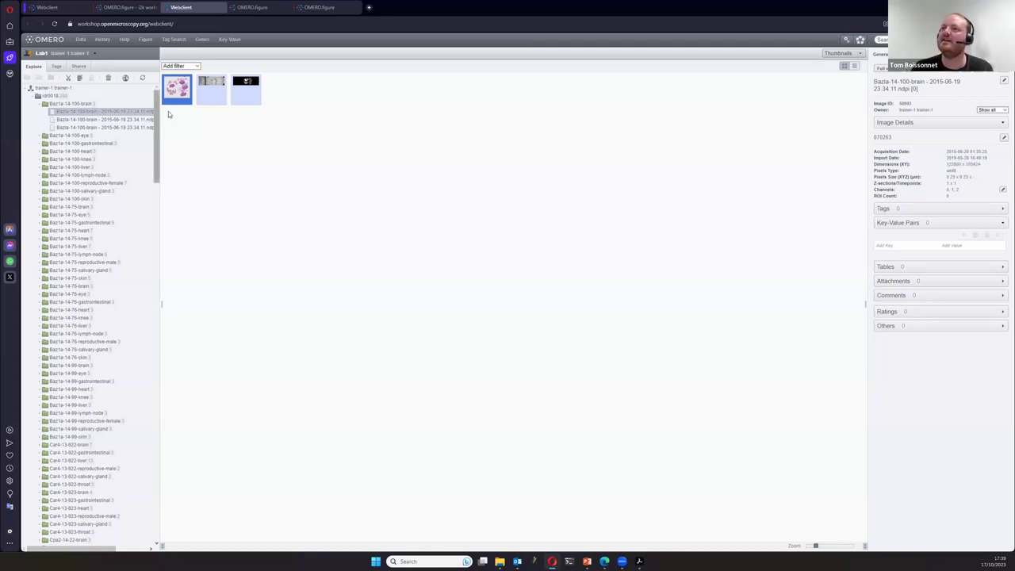
right_click(134, 112)
mouse_move(158, 188)
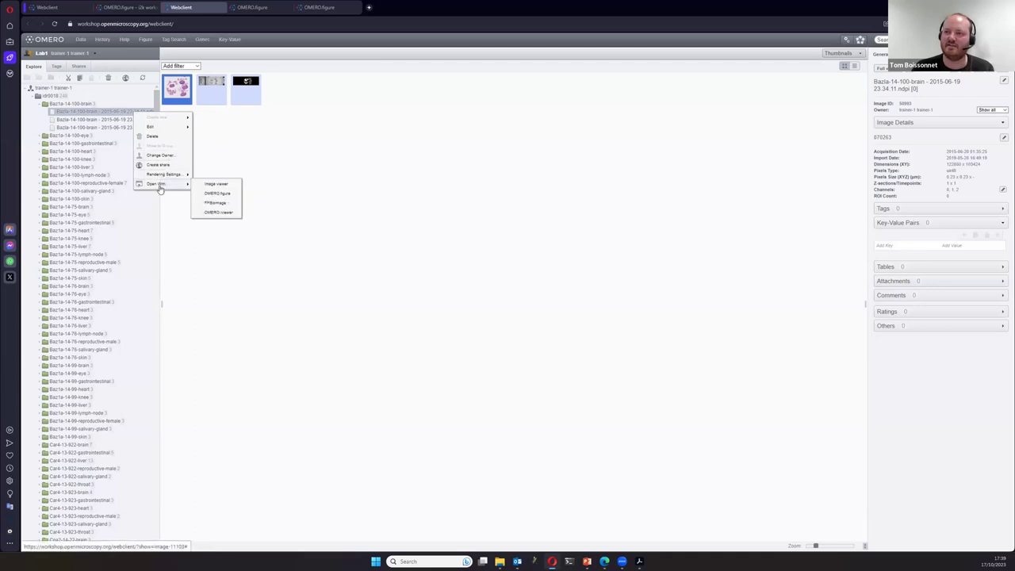
- Open the first images of the Baz1a-14-100 brain, eye, heart and knee datasets together in OMERO.figure
click(70, 136)
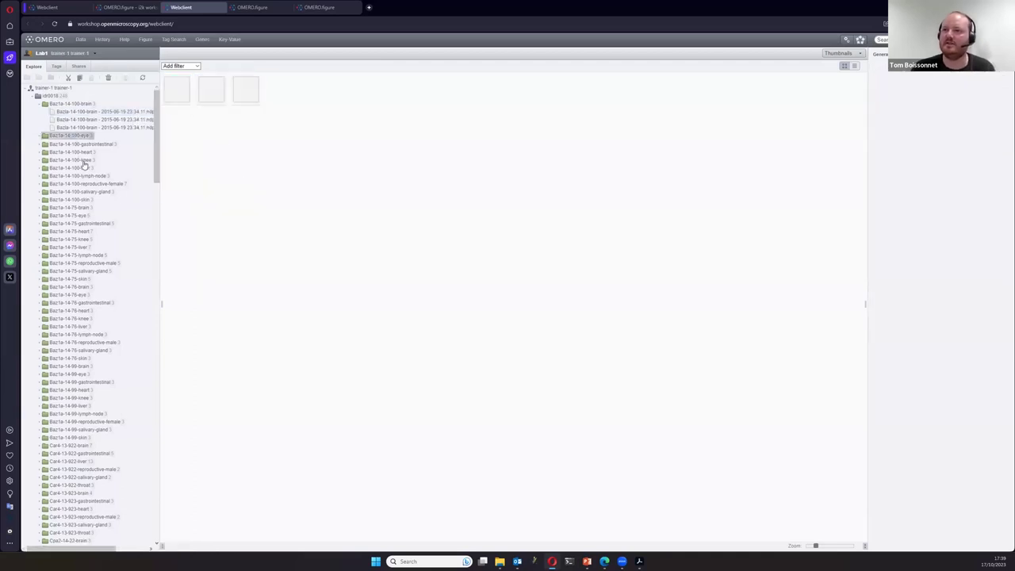
click(76, 175)
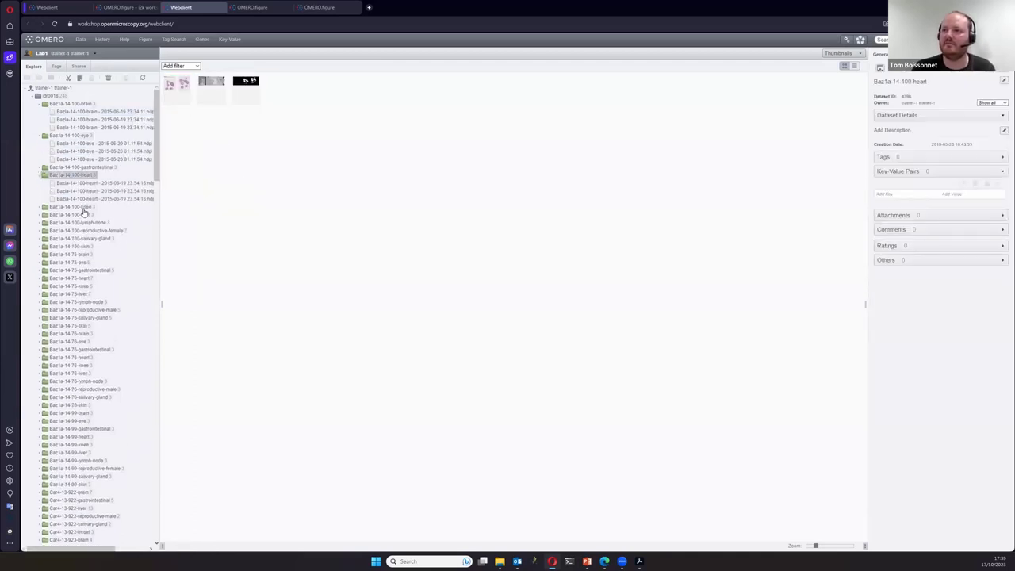
click(83, 208)
ctrl+click(92, 184)
ctrl+click(91, 144)
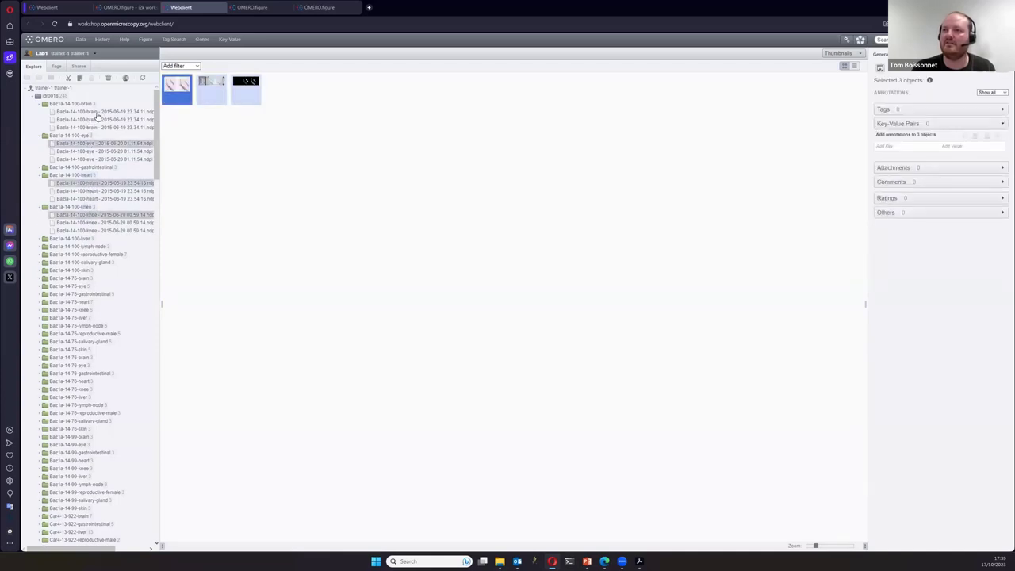
ctrl+click(96, 113)
right_click(97, 113)
mouse_move(118, 185)
click(176, 194)
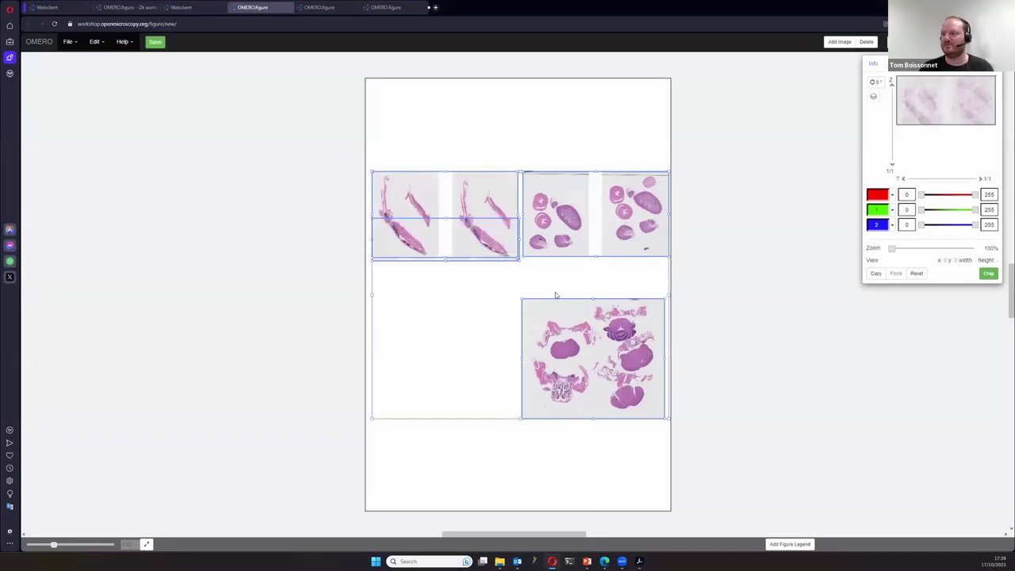
- Move the leg-section panel down beside the brain panel and reposition the other two tissue panels in the row above
click(291, 332)
drag(434, 229, 457, 313)
drag(463, 248, 455, 236)
drag(567, 229, 569, 223)
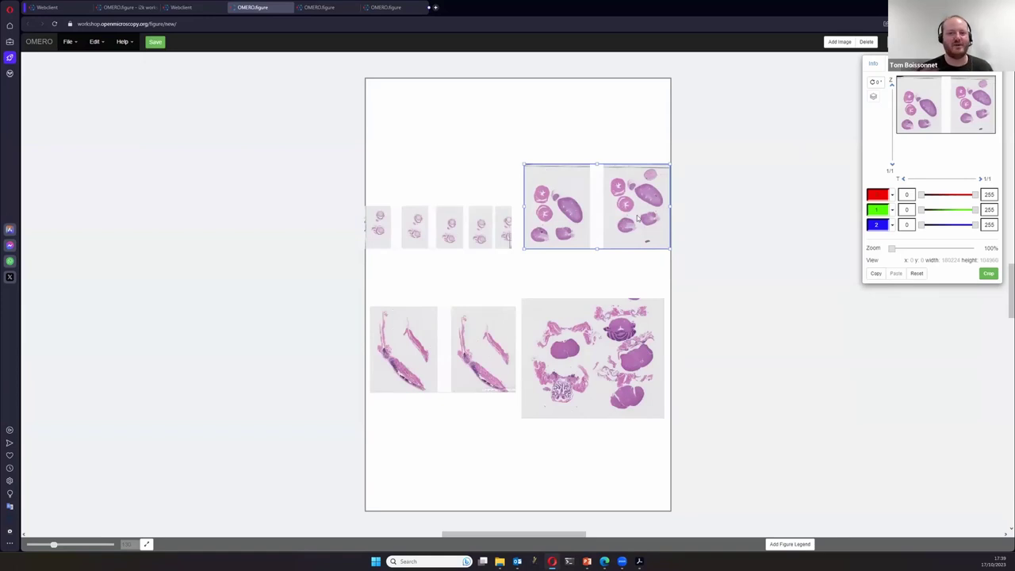
- Open the first Baz1a-14-100-brain image from the webclient in the image viewer and examine its tissue at up to 100% zoom
click(194, 9)
double_click(108, 115)
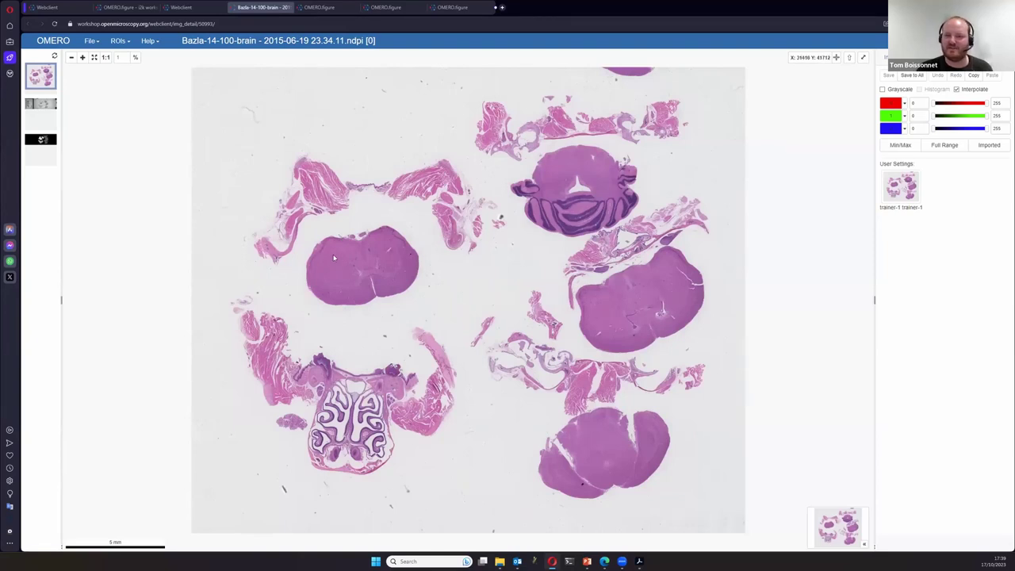
scroll(344, 266, up, 3)
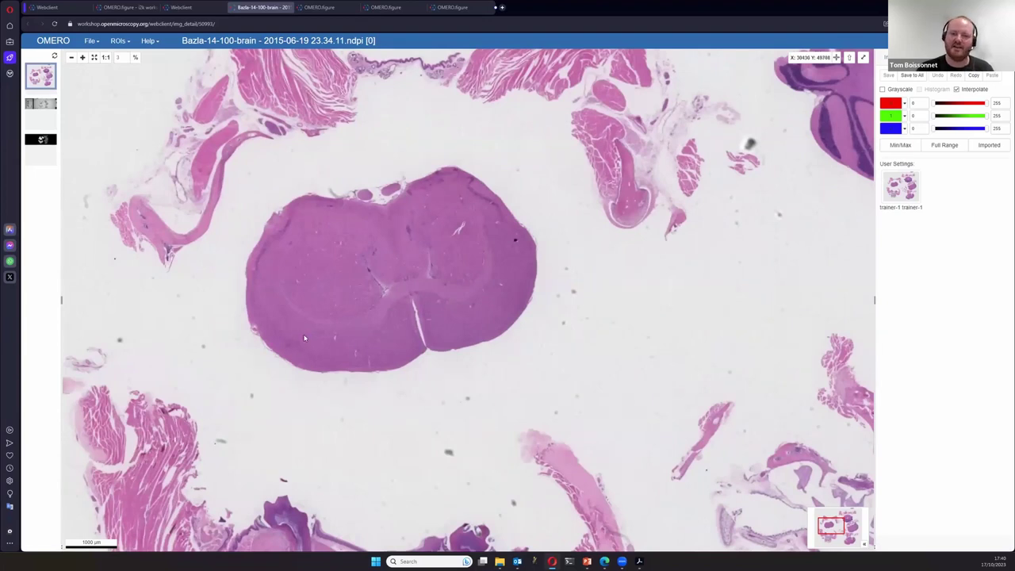
scroll(351, 306, up, 5)
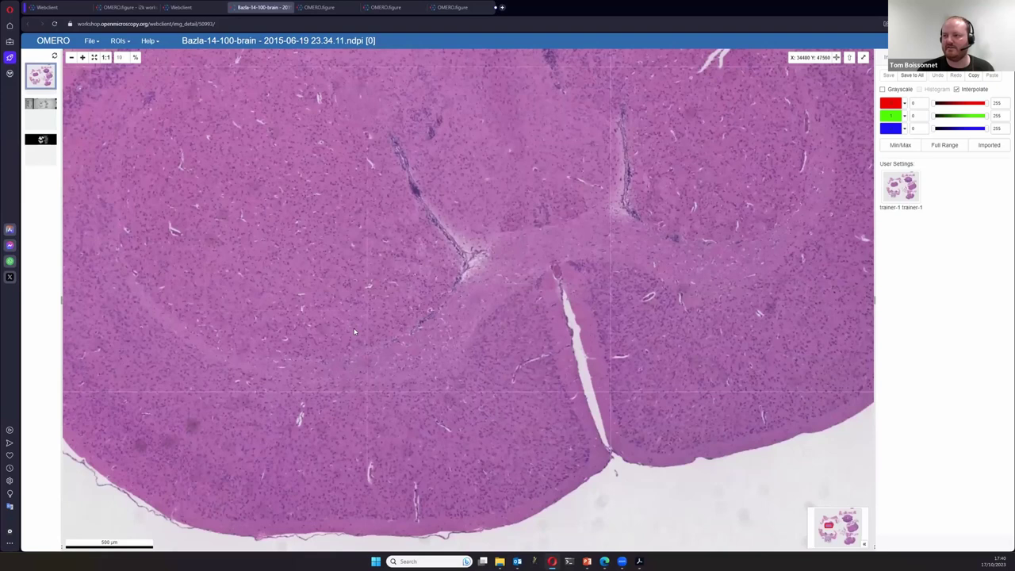
scroll(354, 331, up, 1)
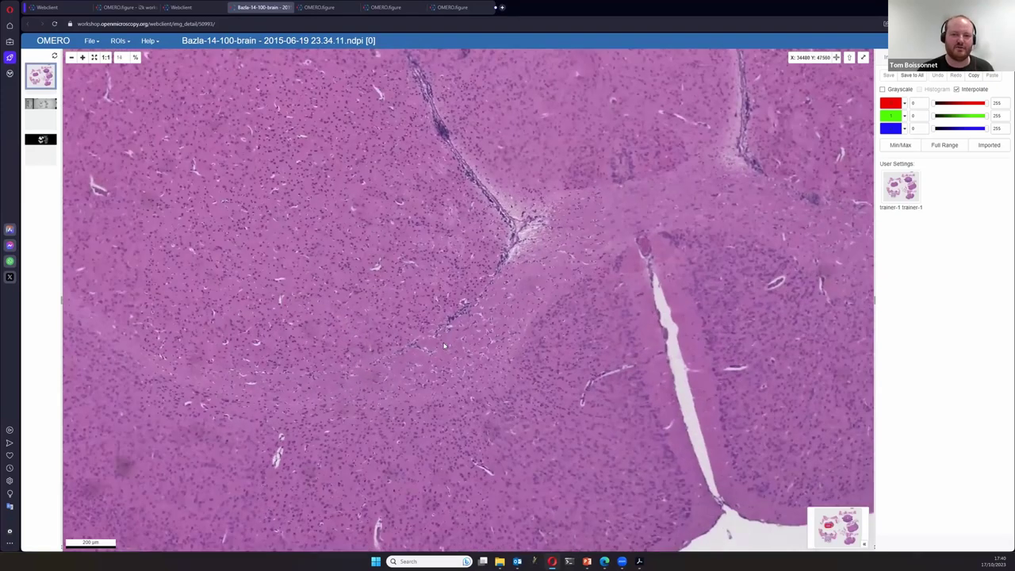
scroll(444, 346, up, 2)
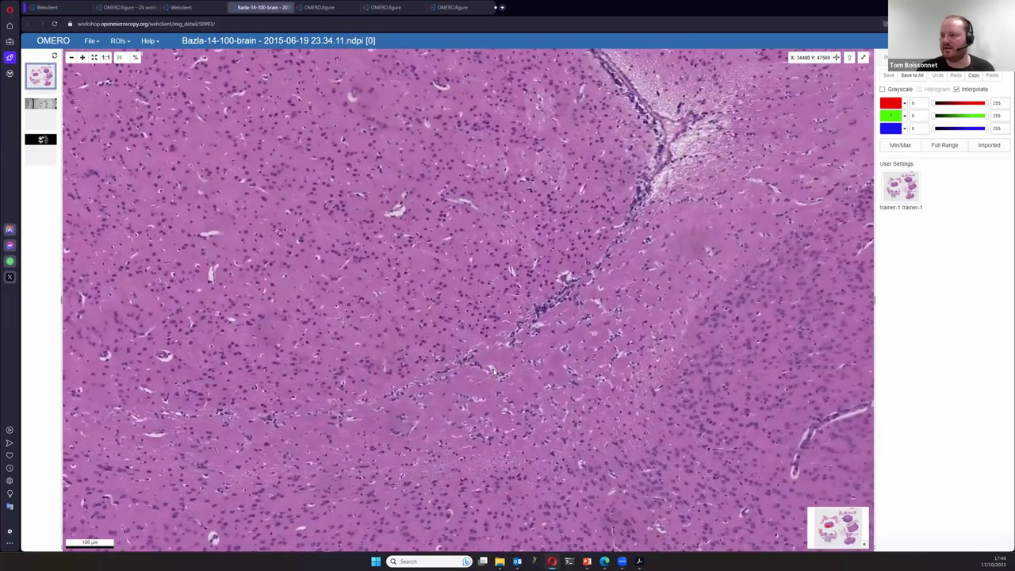
scroll(495, 373, up, 2)
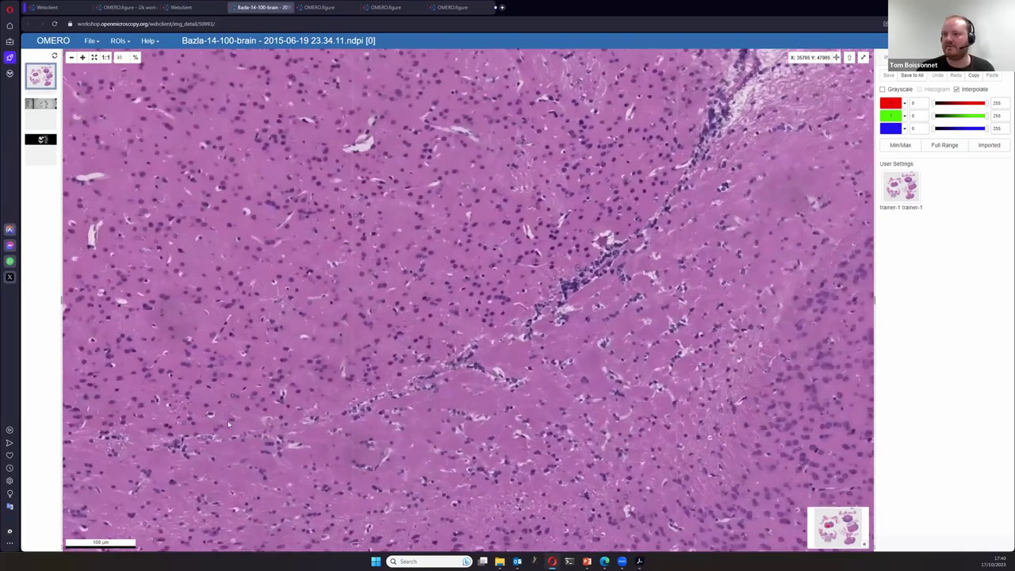
scroll(588, 231, up, 2)
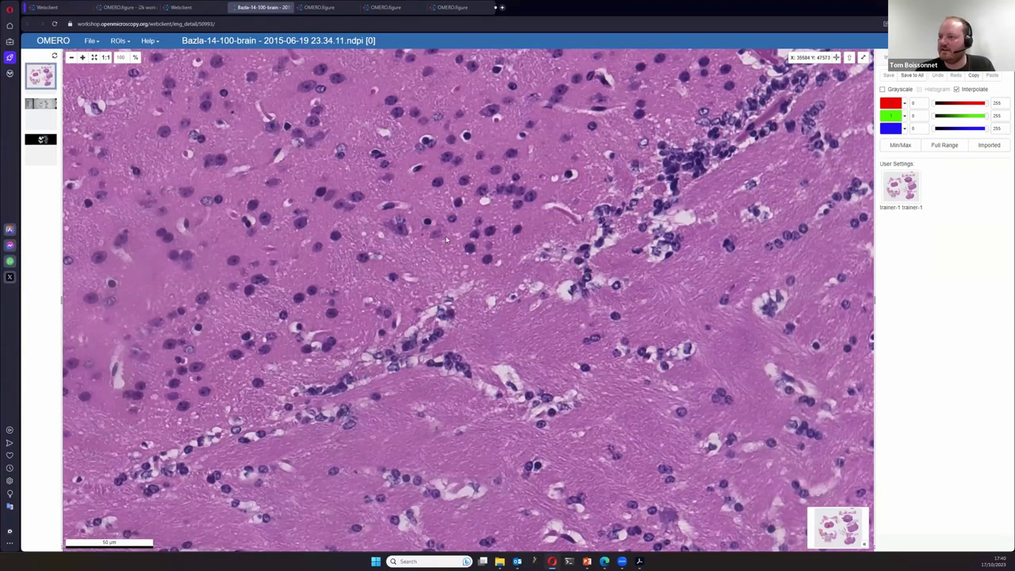
scroll(446, 239, down, 1)
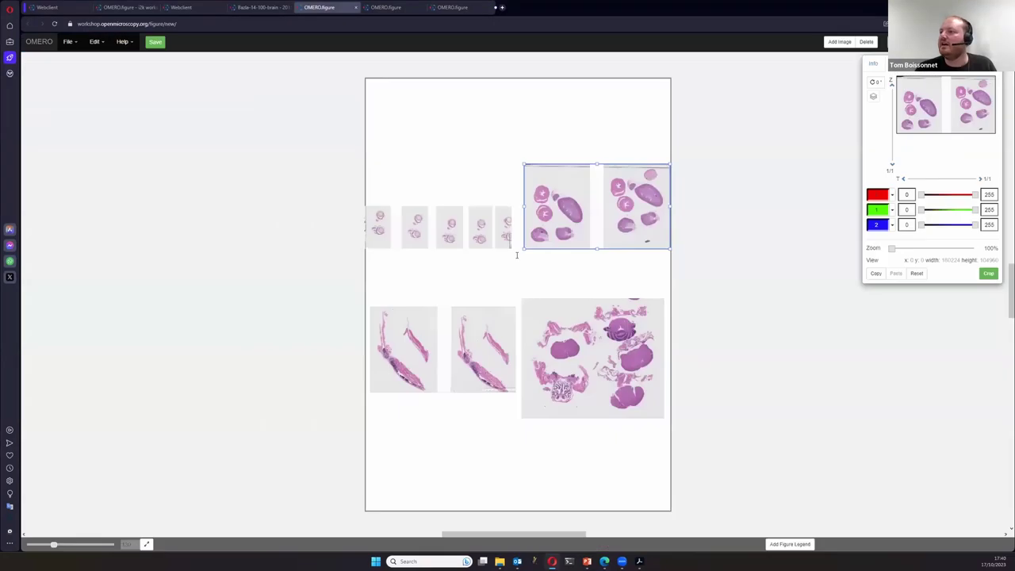
- Return to the new figure and reframe the brain panel around its left brain section at about 138% zoom
click(351, 7)
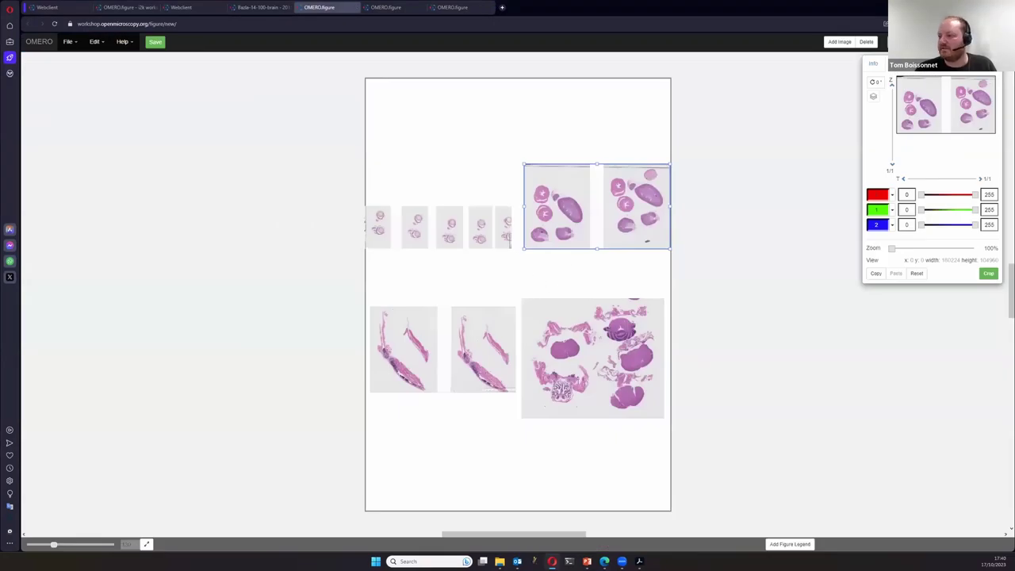
click(610, 364)
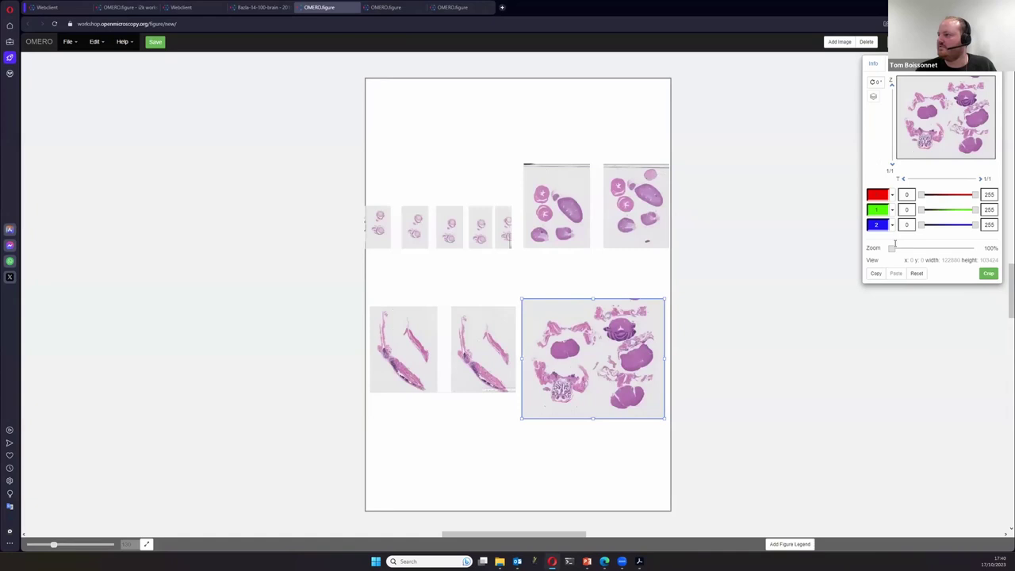
drag(892, 247, 901, 247)
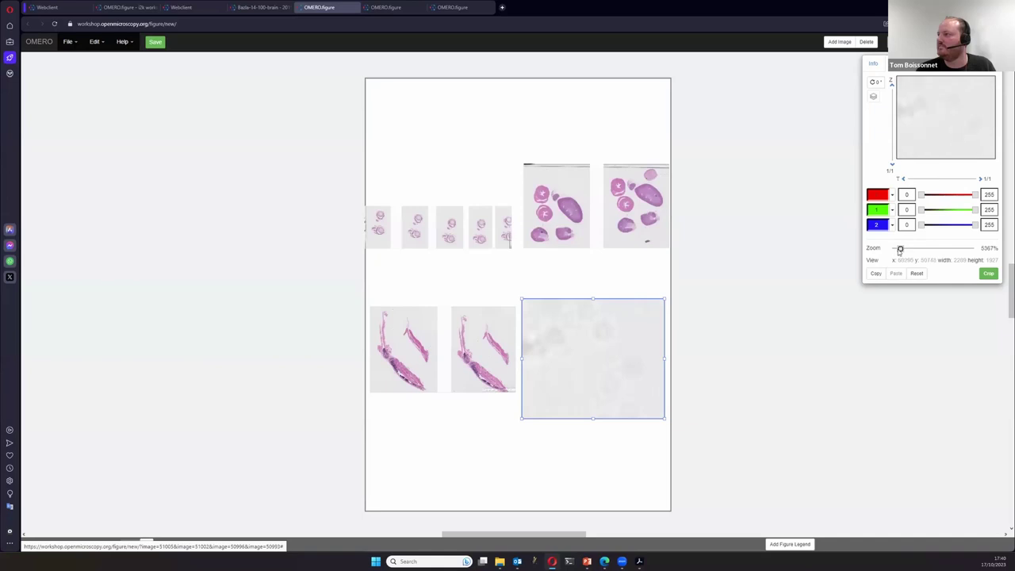
drag(900, 248, 894, 248)
drag(930, 111, 956, 134)
drag(894, 249, 891, 248)
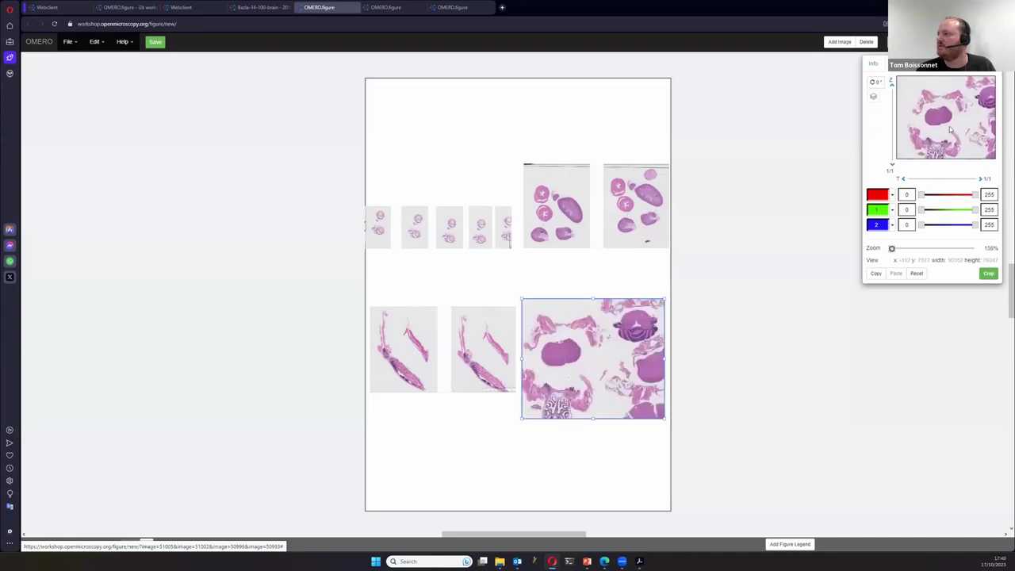
- Zoom the brain panel to about 33987%, centred on the white-rimmed cell cluster in the left brain section
drag(892, 248, 909, 252)
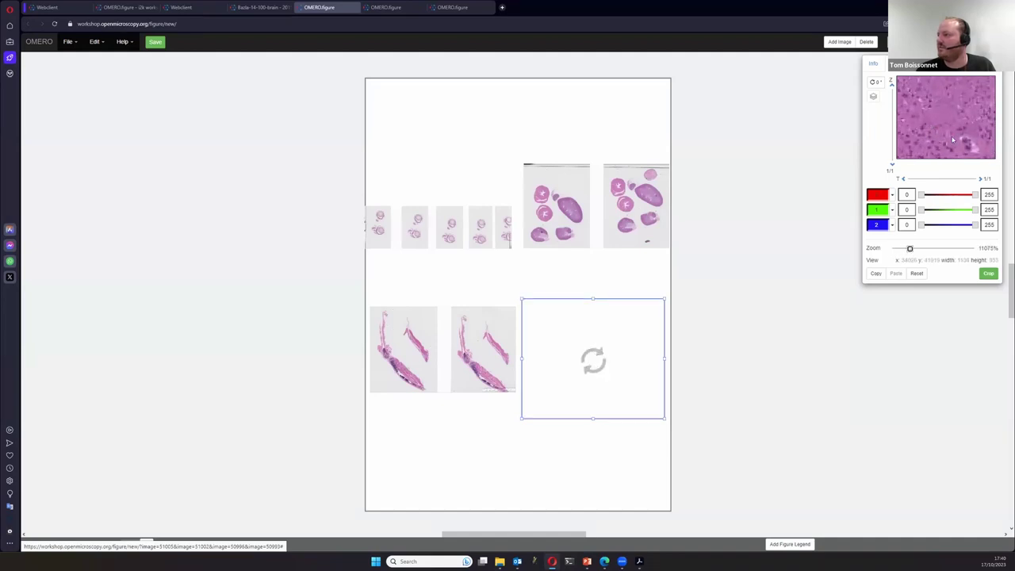
drag(954, 139, 929, 112)
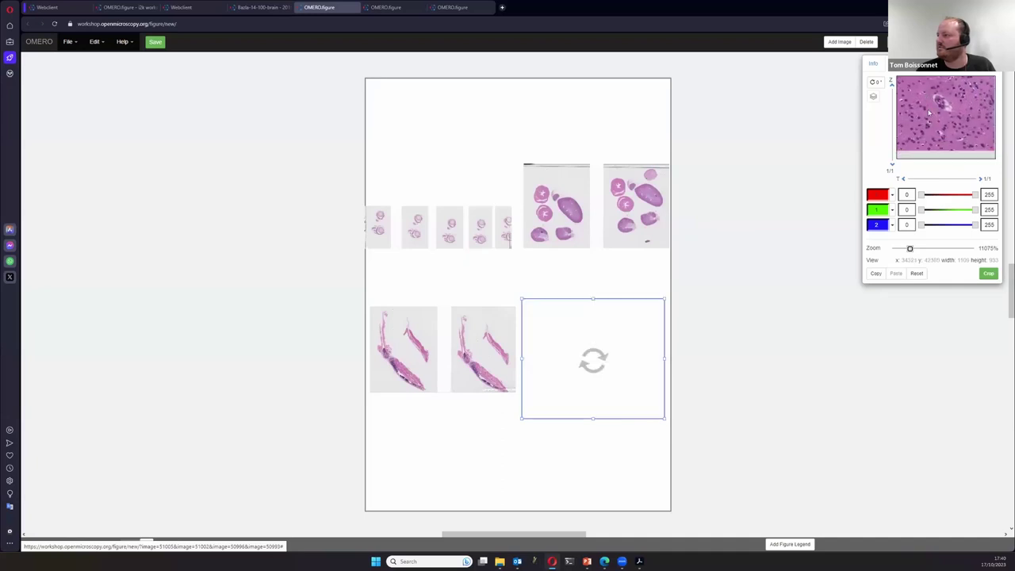
drag(910, 249, 945, 249)
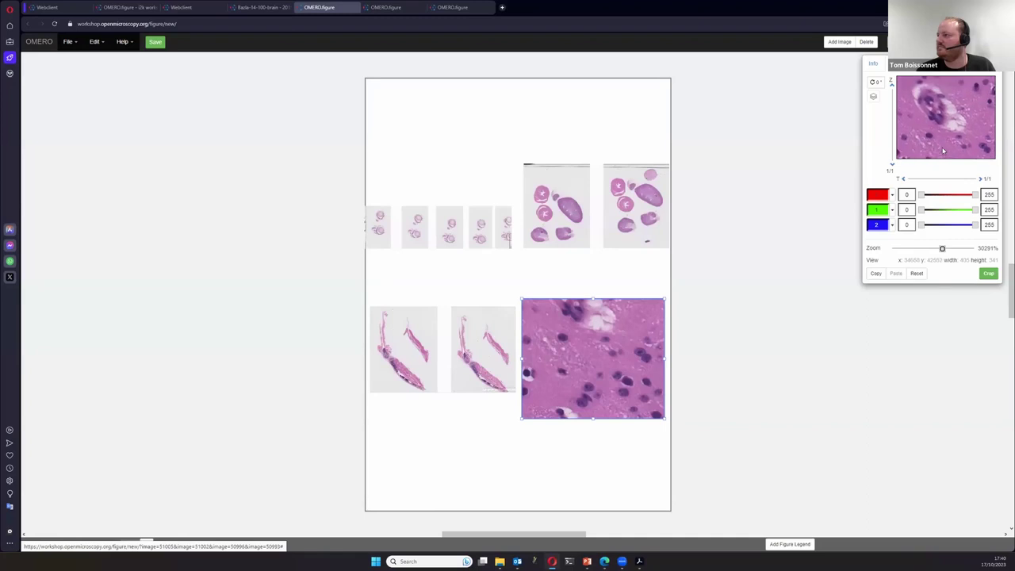
drag(942, 248, 948, 249)
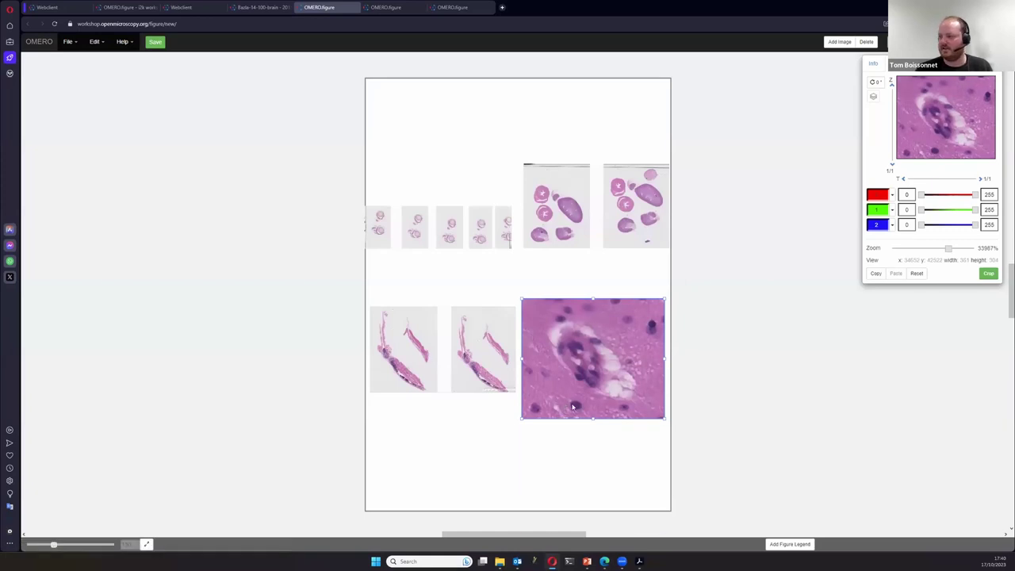
- Duplicate the zoomed brain panel below the original and set the copy's zoom to 100%
key(ctrl+c)
key(ctrl+v)
drag(949, 249, 890, 249)
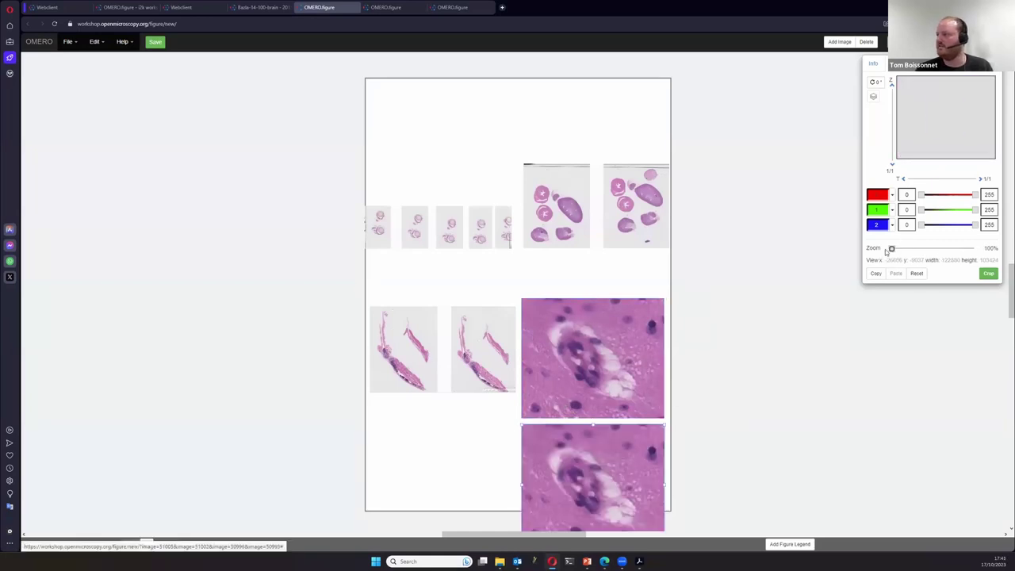
- Copy the crop region of the upper brain panel and apply it to the duplicate panel below
click(594, 357)
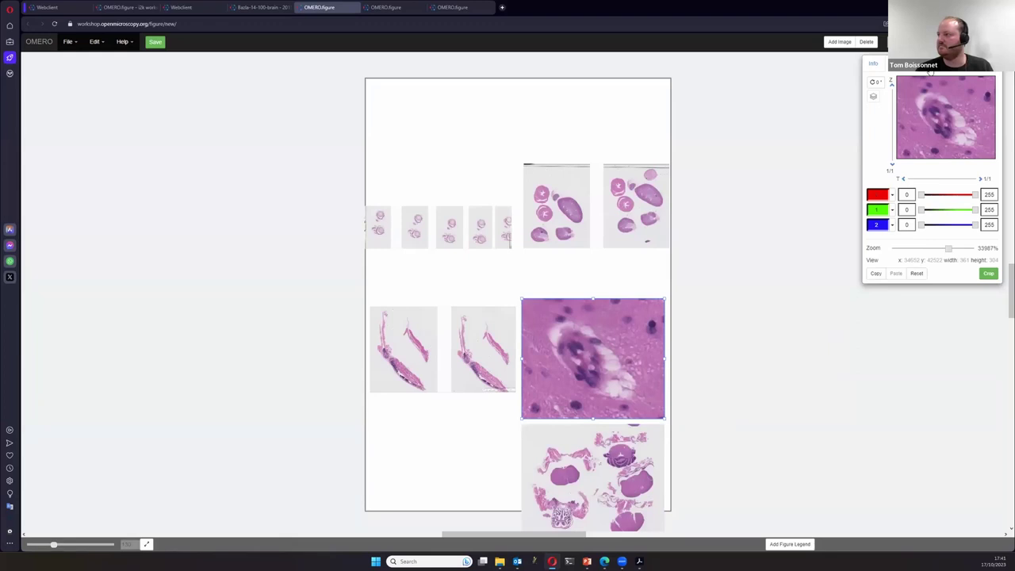
click(876, 273)
click(604, 487)
click(895, 273)
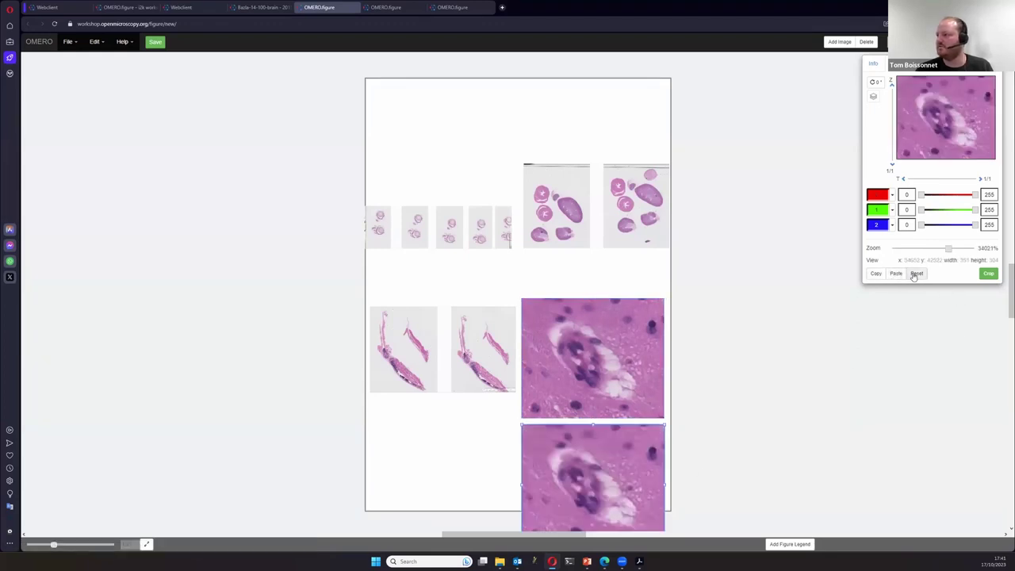
- Reset the lower brain panel to the full image and paste the copied crop region onto it as an ROI
click(916, 273)
click(908, 63)
click(929, 96)
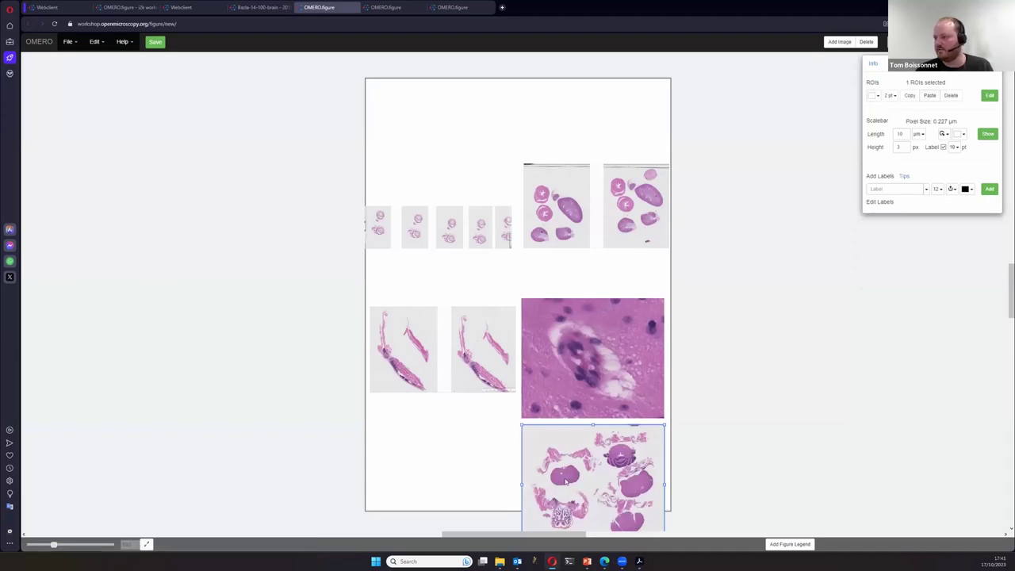
- Zoom out the upper brain panel, copy its crop region, and paste it onto the overview panel below
click(618, 405)
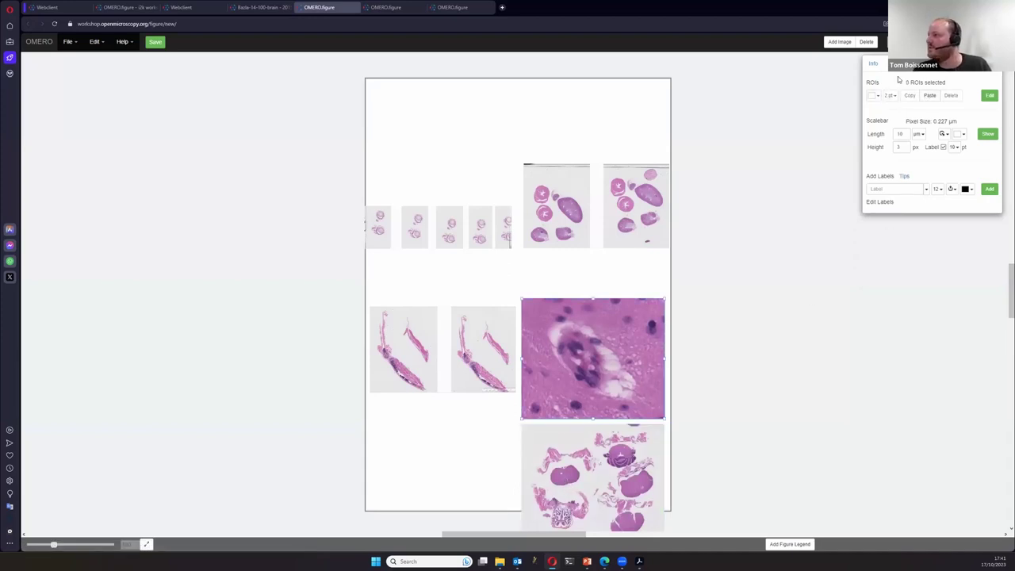
click(946, 63)
drag(949, 248, 912, 250)
click(876, 273)
click(640, 452)
click(896, 272)
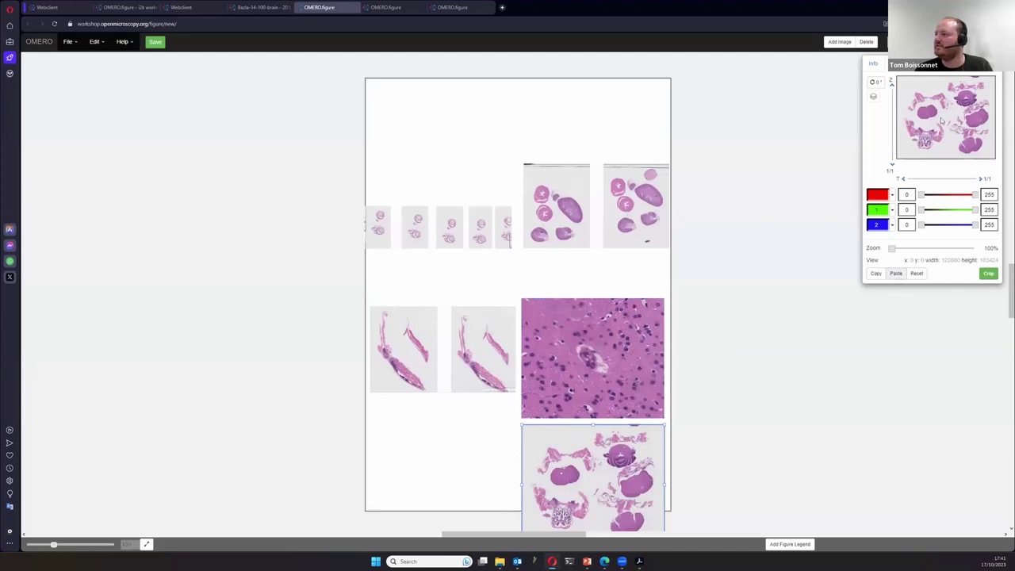
- Paste the copied crop region onto the lower brain overview panel as an ROI and view the available TIFF export options
click(912, 64)
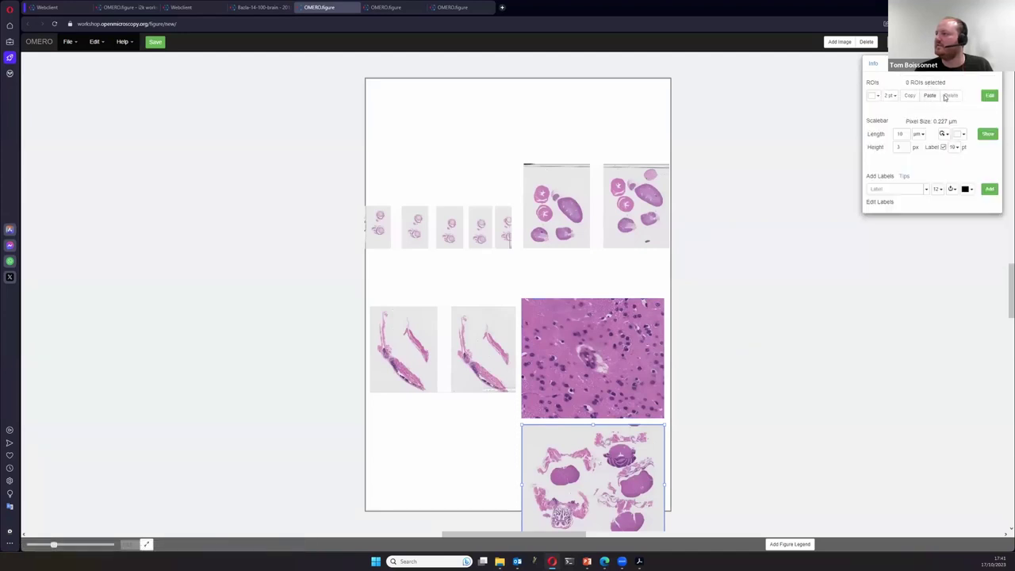
click(807, 388)
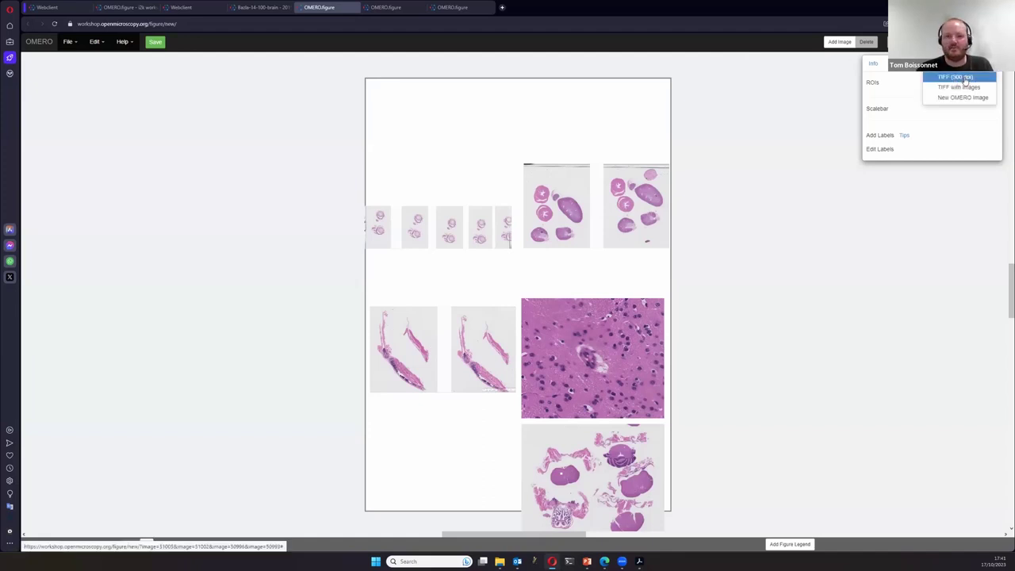
click(882, 228)
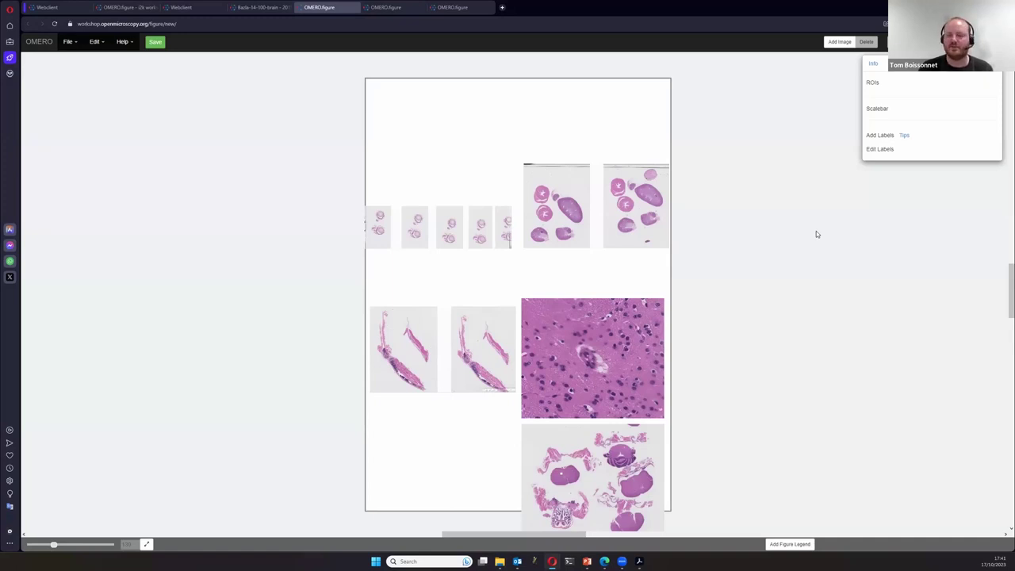
- Move the zoomed brain panel up the page and align the brain overview panel directly beneath it
drag(625, 319, 625, 276)
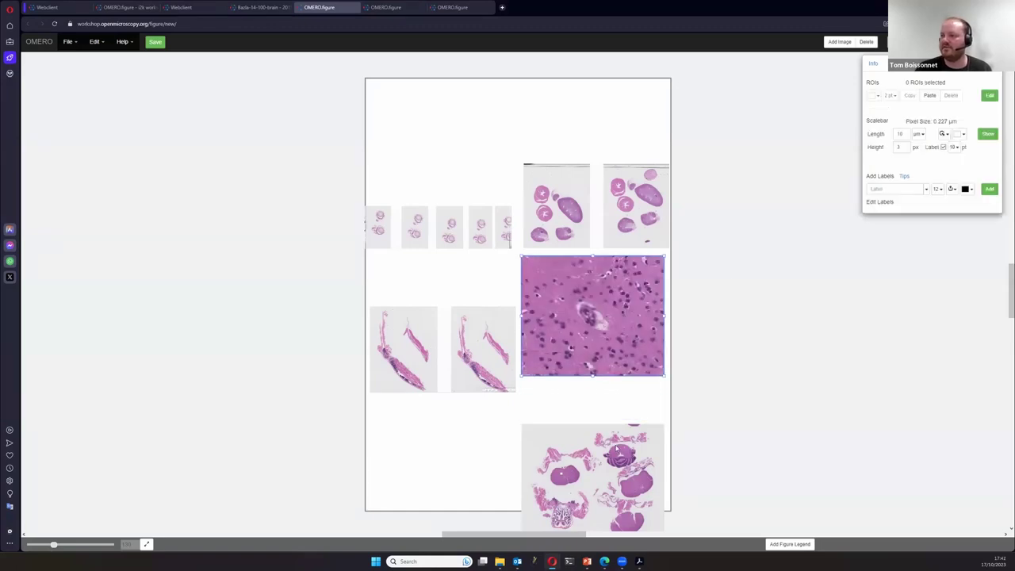
drag(617, 448, 617, 400)
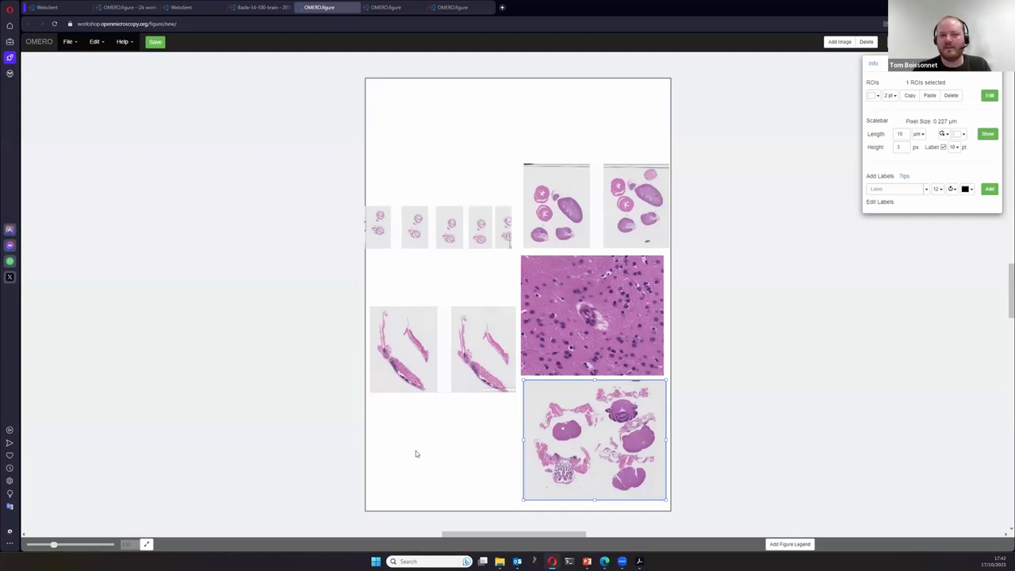
drag(660, 420, 652, 423)
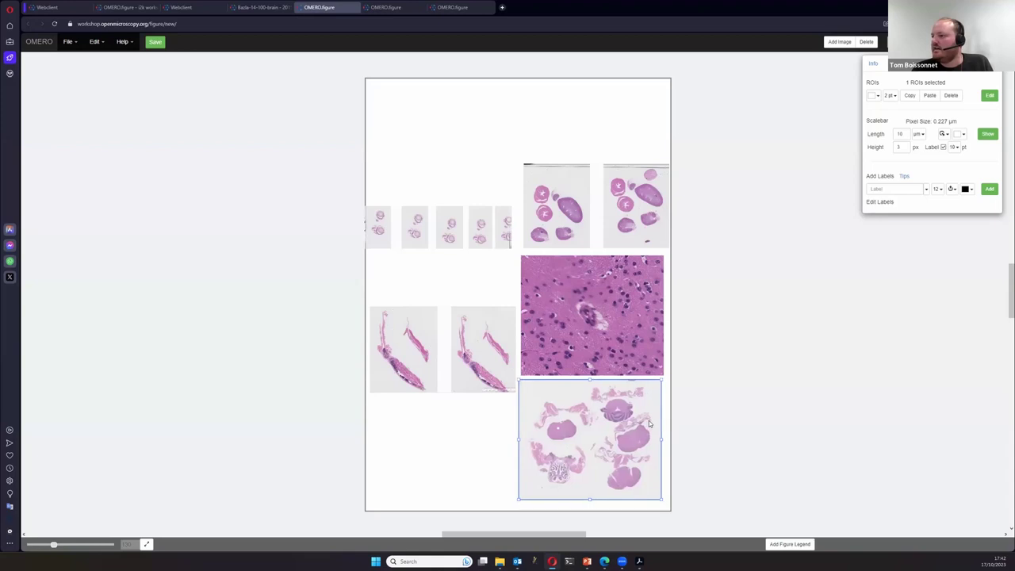
click(676, 379)
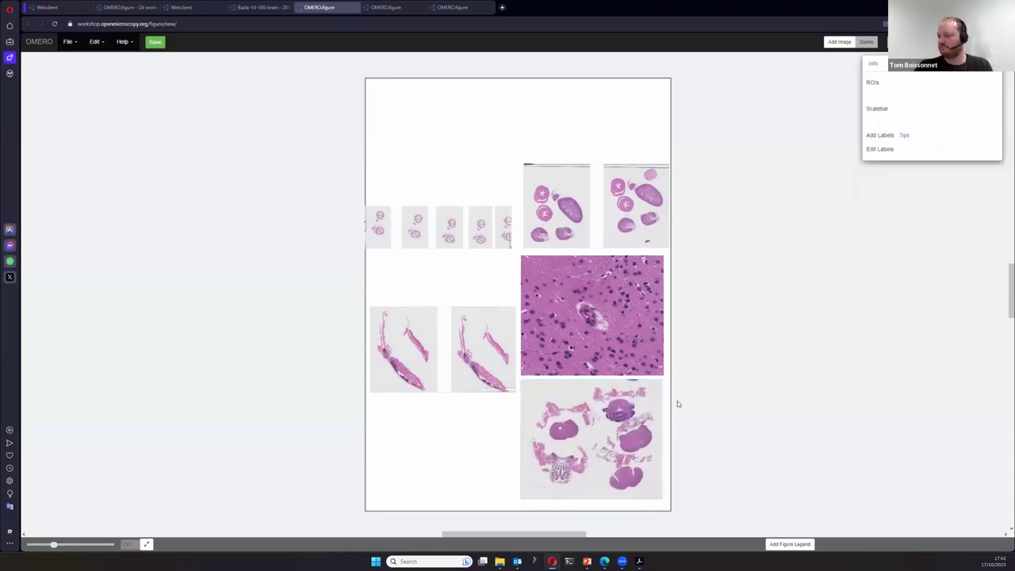
- Raise the panel above the zoomed brain, lower the narrow slide strip, and move the elongated-tissue panel beside the brain overview
drag(583, 197, 579, 175)
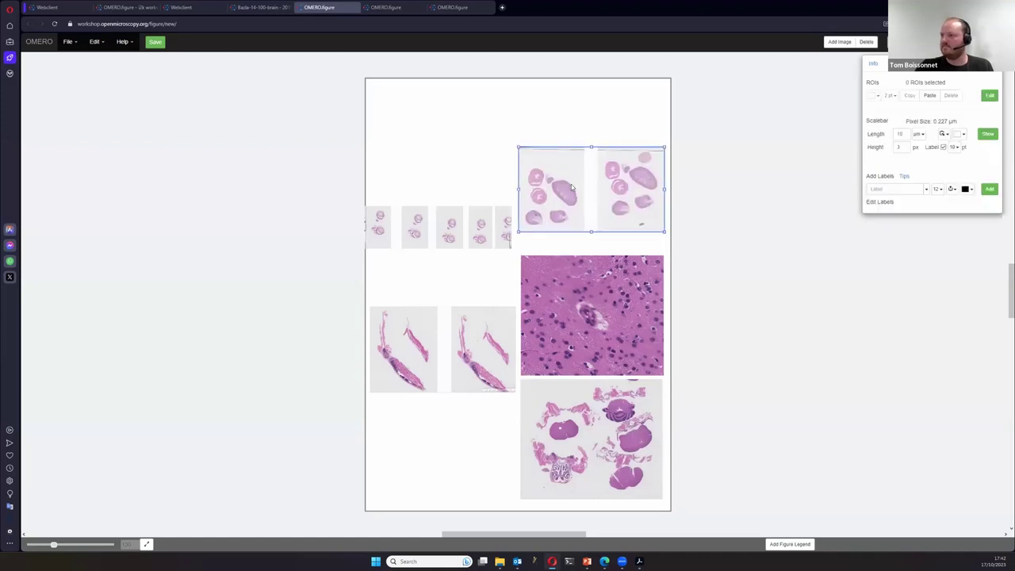
drag(487, 236, 489, 275)
drag(493, 344, 494, 448)
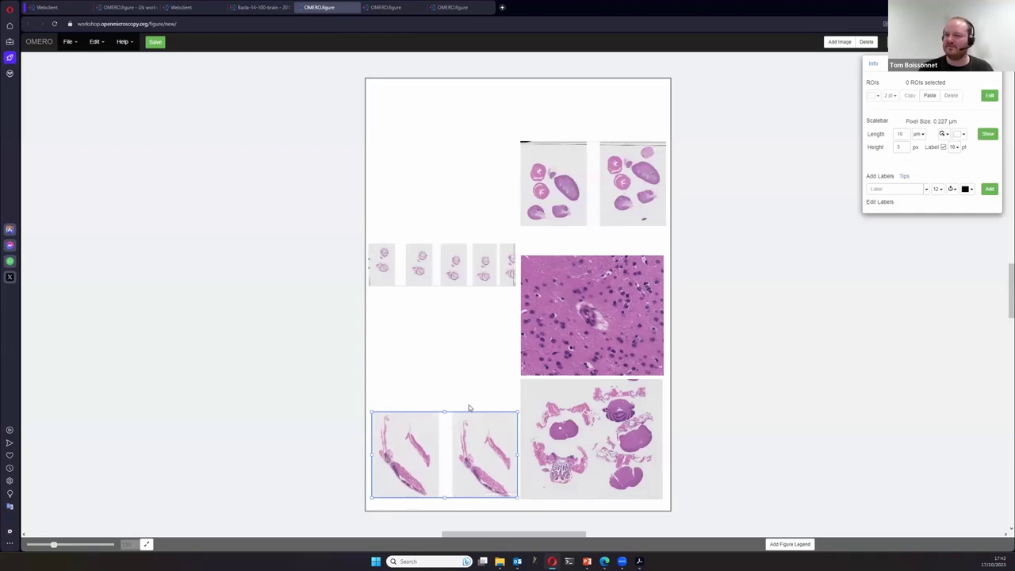
click(644, 306)
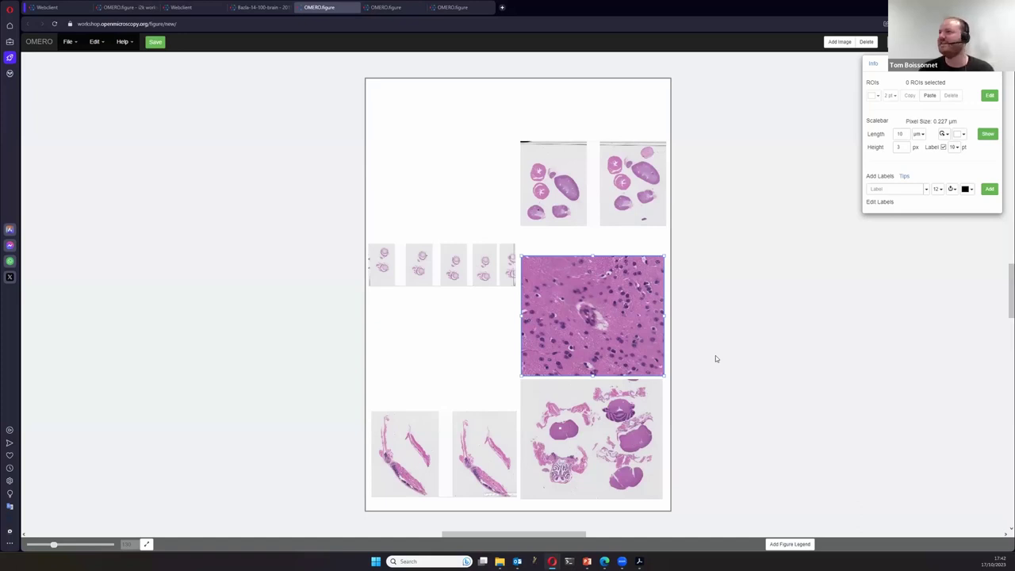
drag(475, 266, 477, 276)
click(469, 245)
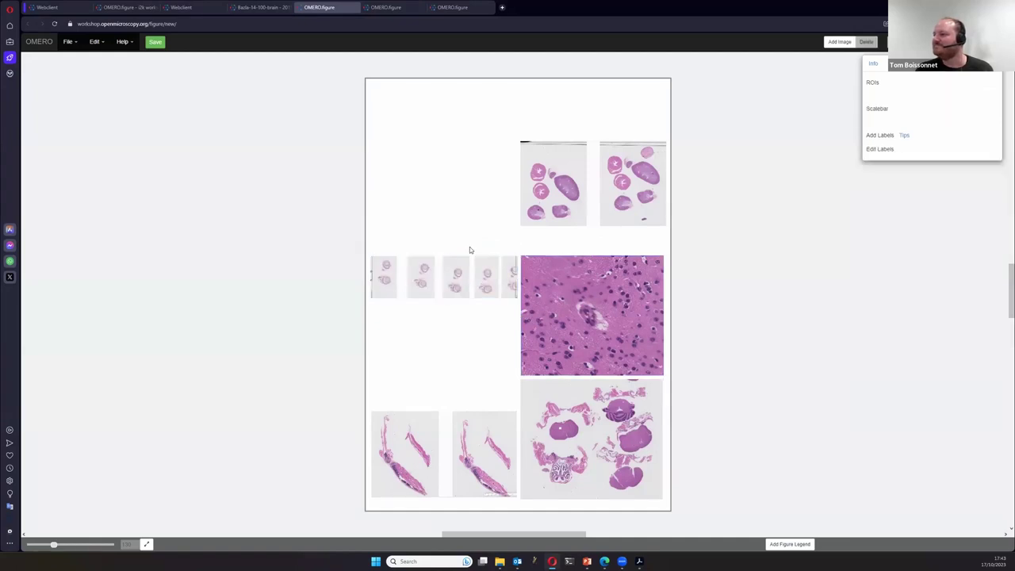
click(155, 42)
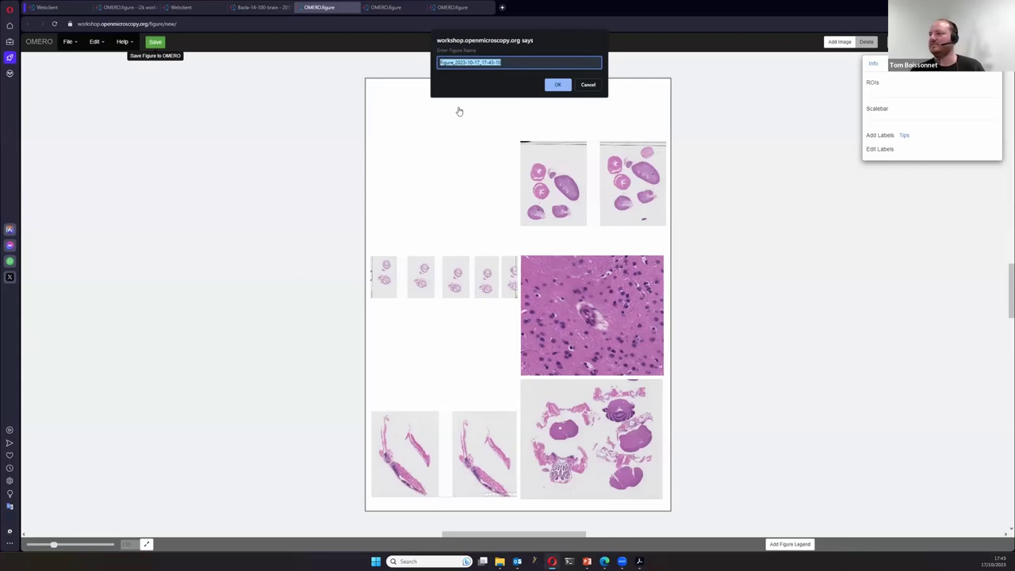
click(589, 85)
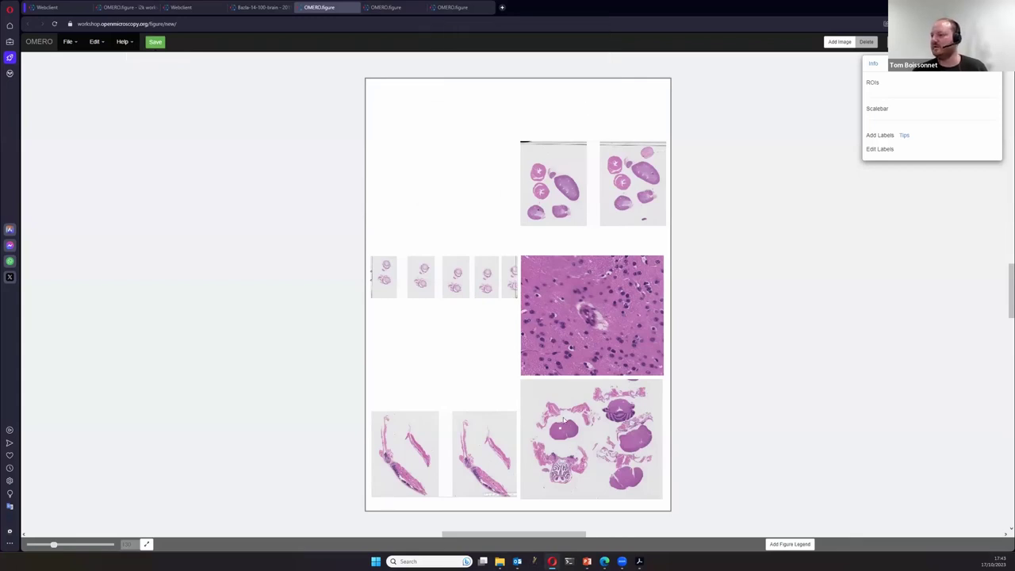
- Place the brain overview and its zoomed panel side by side at the page top, moving the round-tissue panel off the page
drag(622, 468, 464, 177)
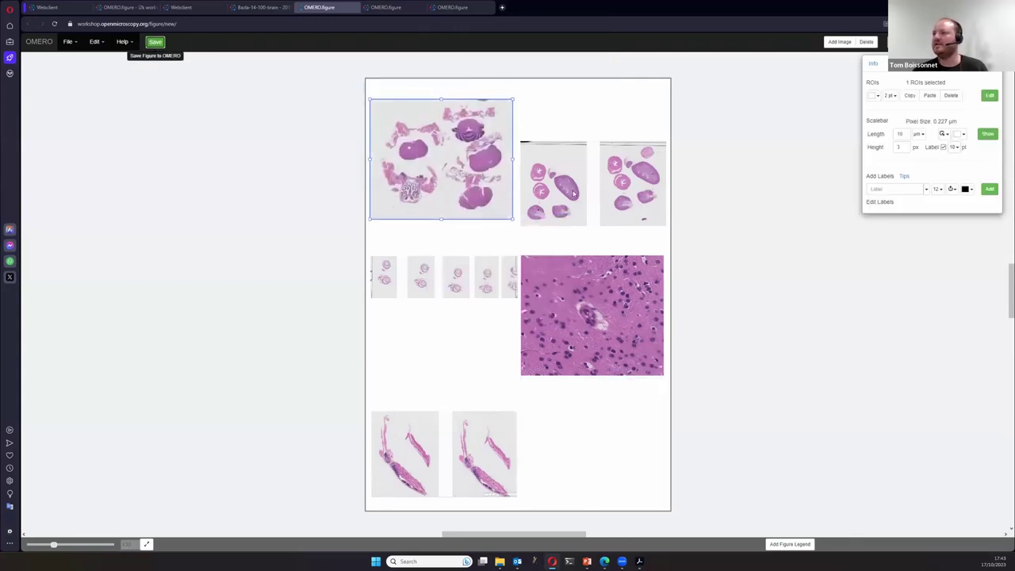
drag(591, 186, 836, 317)
drag(605, 349, 603, 195)
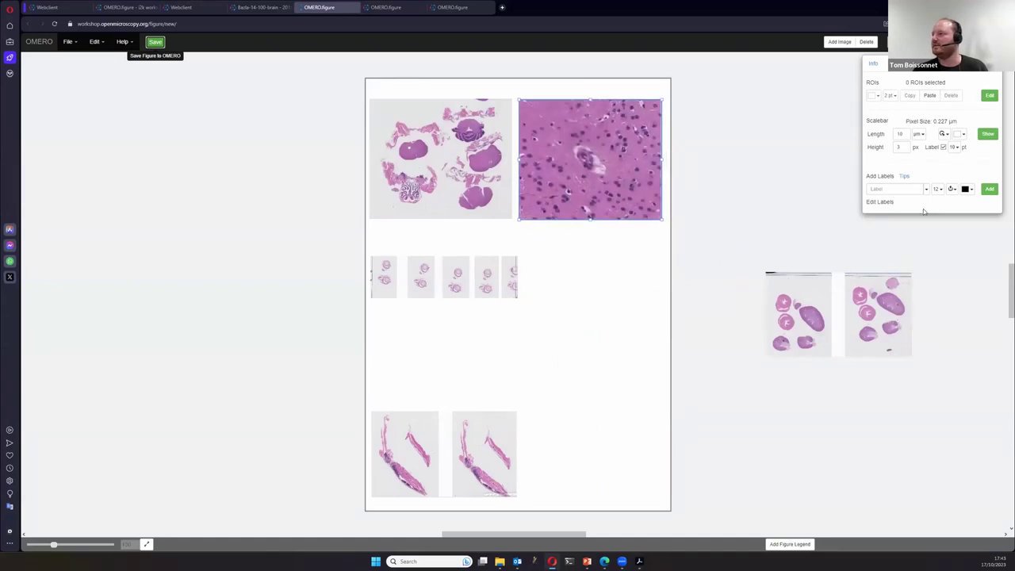
- Delete the narrow slide strip and stack the elongated-tissue and round-tissue panels below the brain overview
drag(448, 262, 297, 333)
key(Delete)
drag(502, 433, 495, 252)
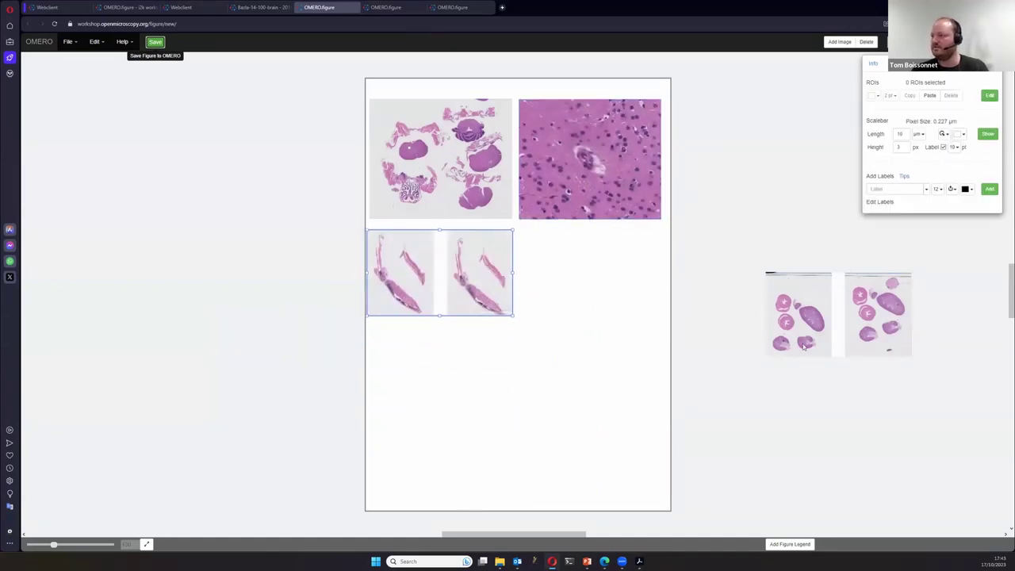
drag(825, 313, 425, 374)
- Zoom the elongated-tissue panel to 3436% and shift its view onto the stained tissue
click(444, 286)
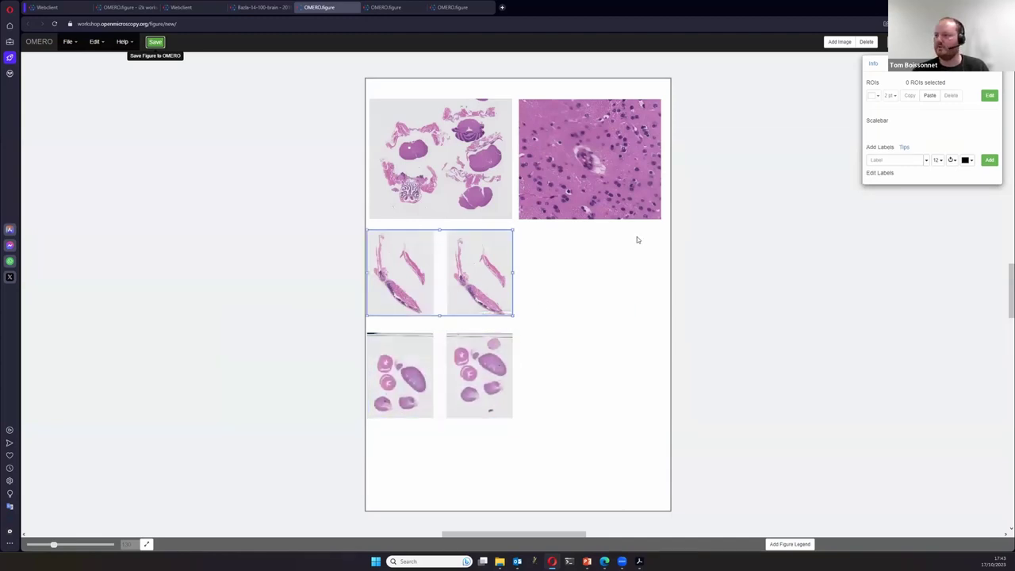
click(909, 64)
click(899, 251)
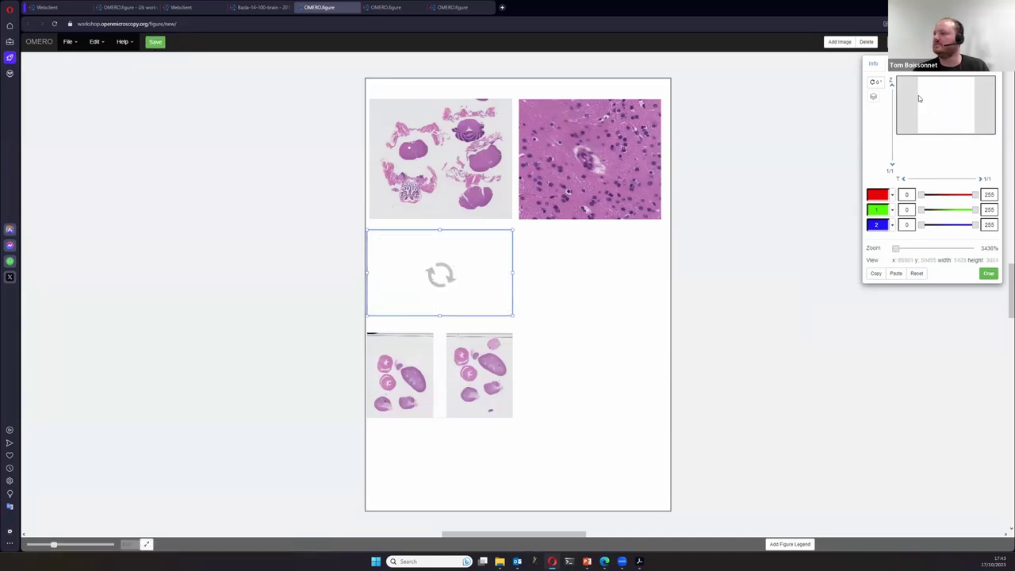
drag(912, 109, 960, 122)
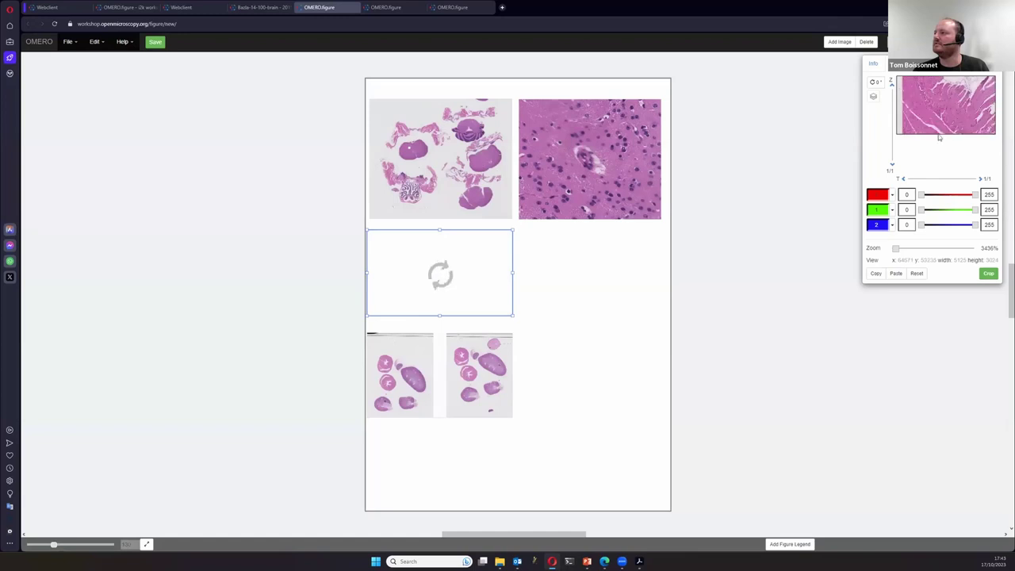
click(553, 320)
- Duplicate the zoomed elongated-tissue panel and place the copy beside it, under the zoomed brain panel
click(479, 287)
key(ctrl+c)
key(ctrl+v)
drag(447, 359, 598, 269)
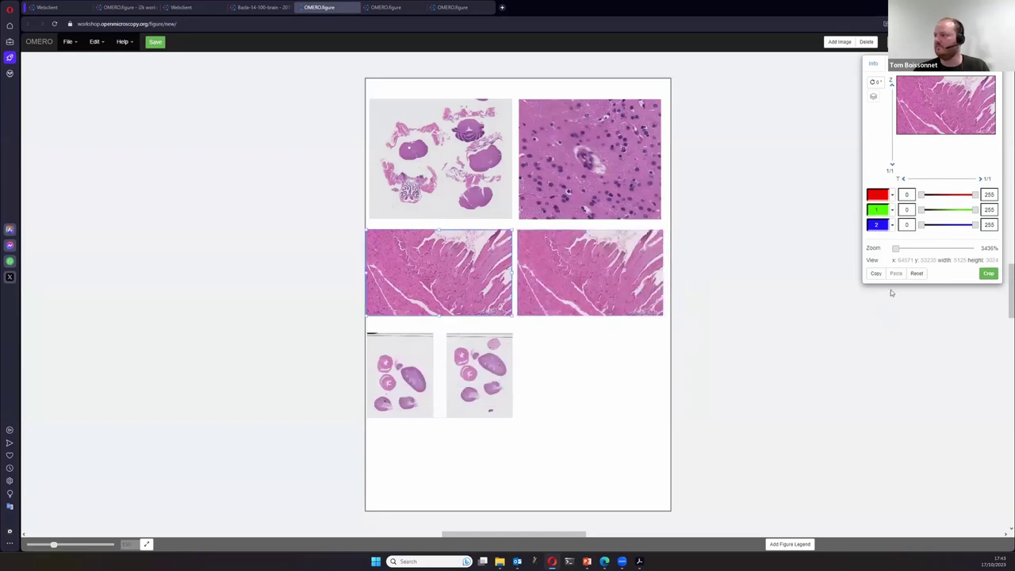
- Reset the original elongated-tissue panel to the full image and paste the zoomed copy's crop region onto it as an ROI
click(917, 273)
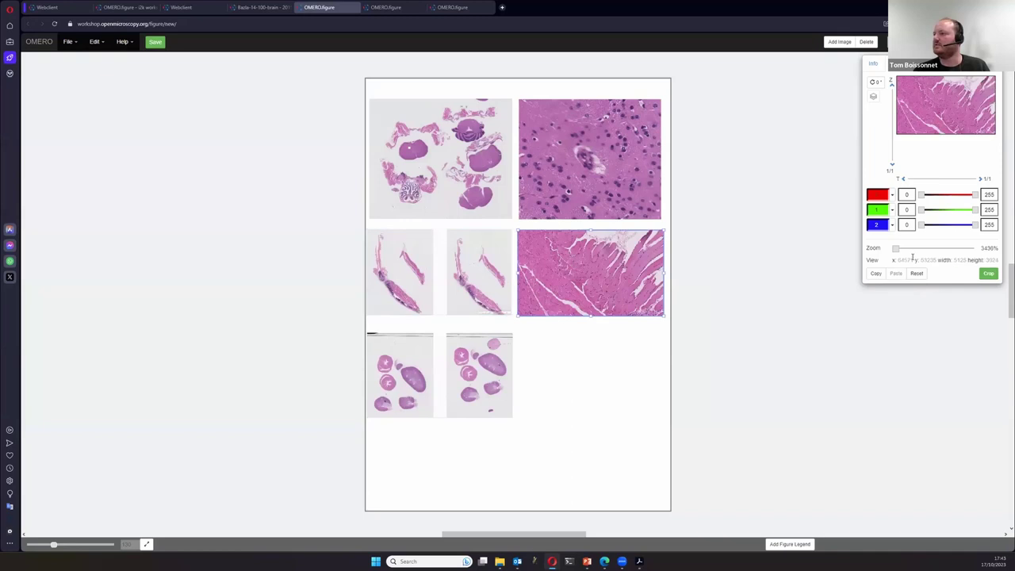
click(439, 298)
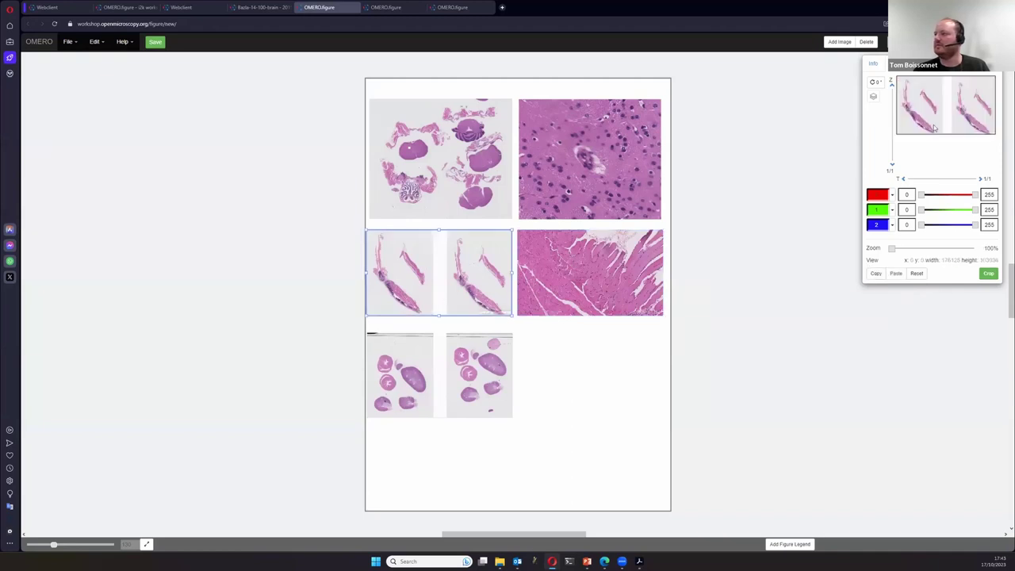
click(932, 71)
click(615, 375)
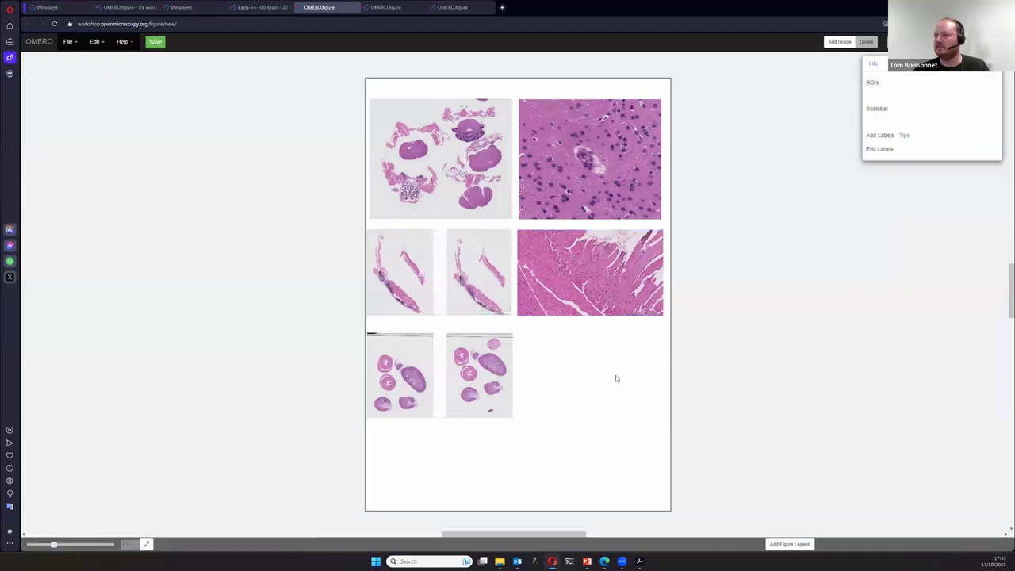
- Delete the leftover round-tissue panel and save the figure as "Large images i2k"
click(474, 371)
key(Delete)
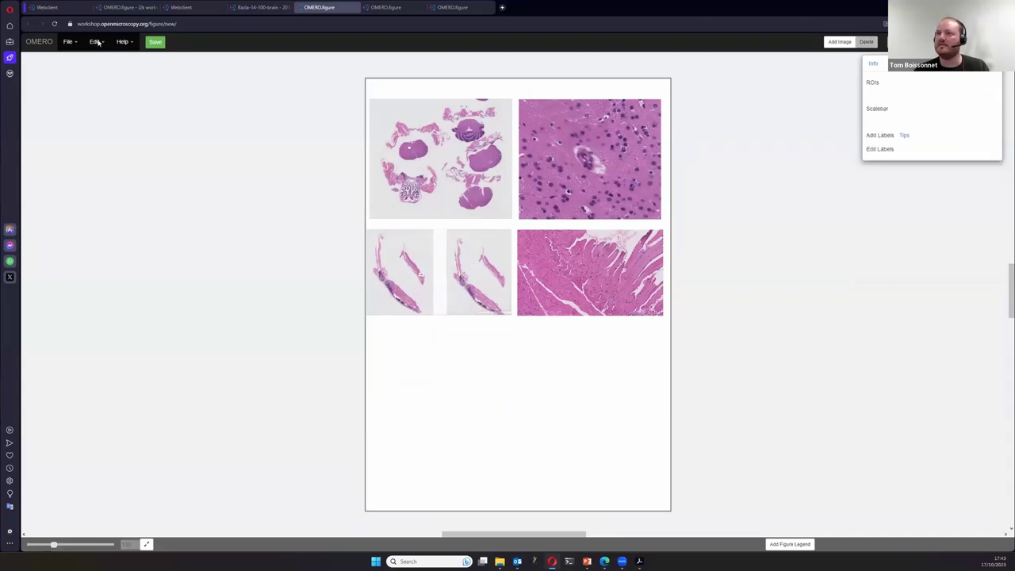
click(156, 41)
text(Le)
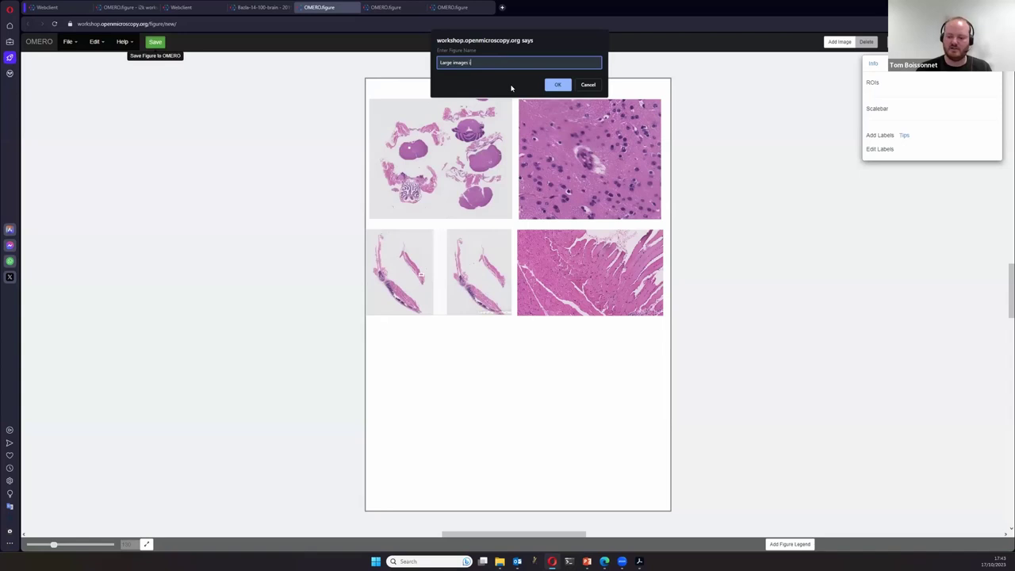
key(Return)
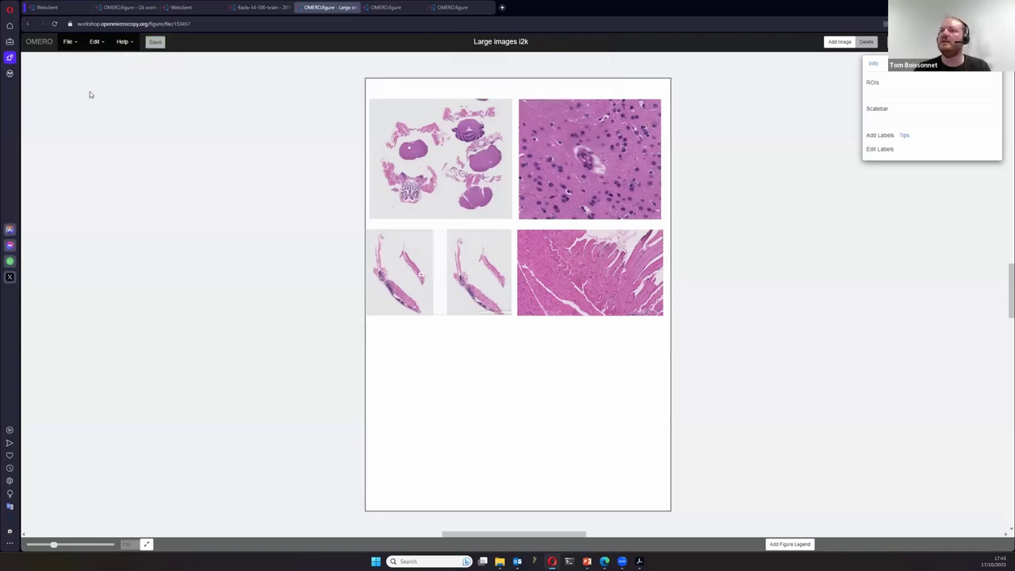
- Copy the saved figure's web address, open it in a new browser tab, and select the brain overview panel there
click(189, 28)
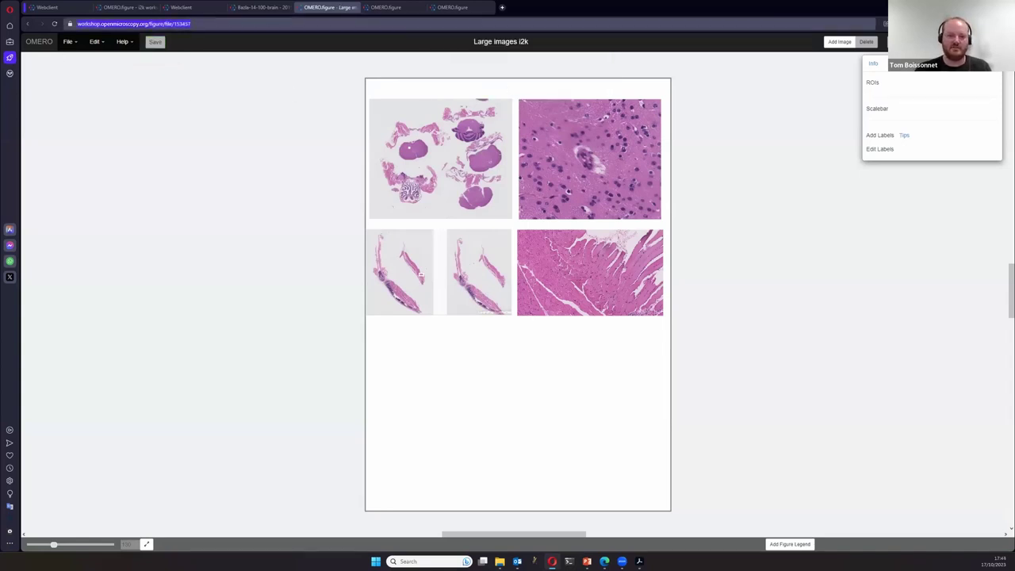
key(Escape)
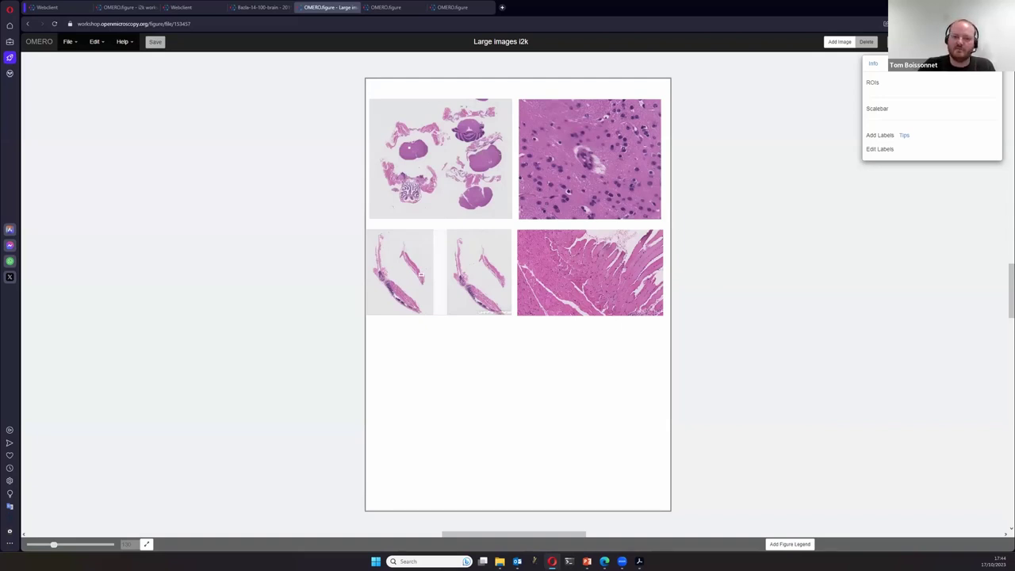
key(ctrl+t)
key(ctrl+v)
key(Return)
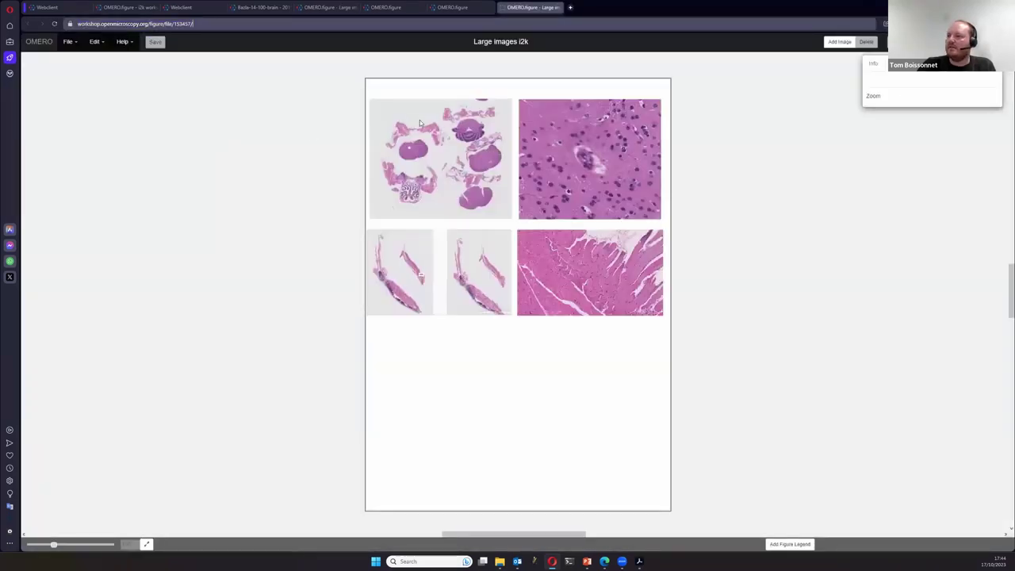
click(433, 140)
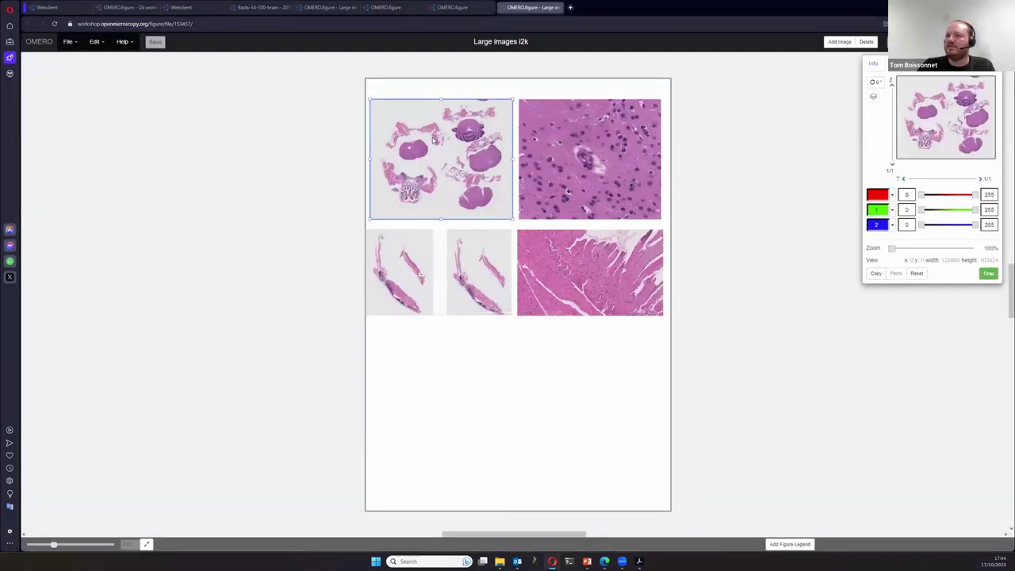
- Close the reopened copy of the saved figure and the figure containing the single fluorescent nuclei panel
click(559, 8)
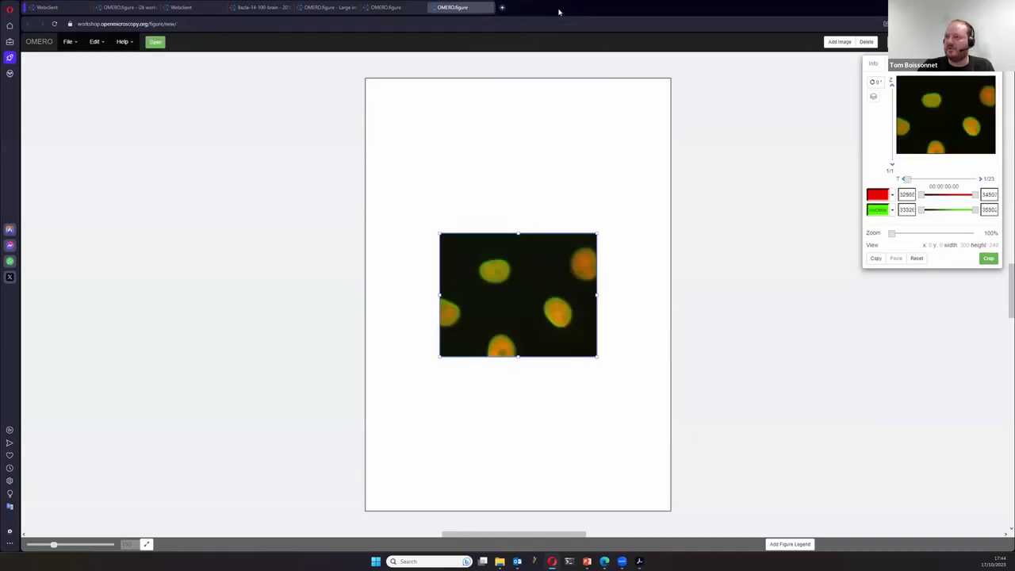
click(492, 7)
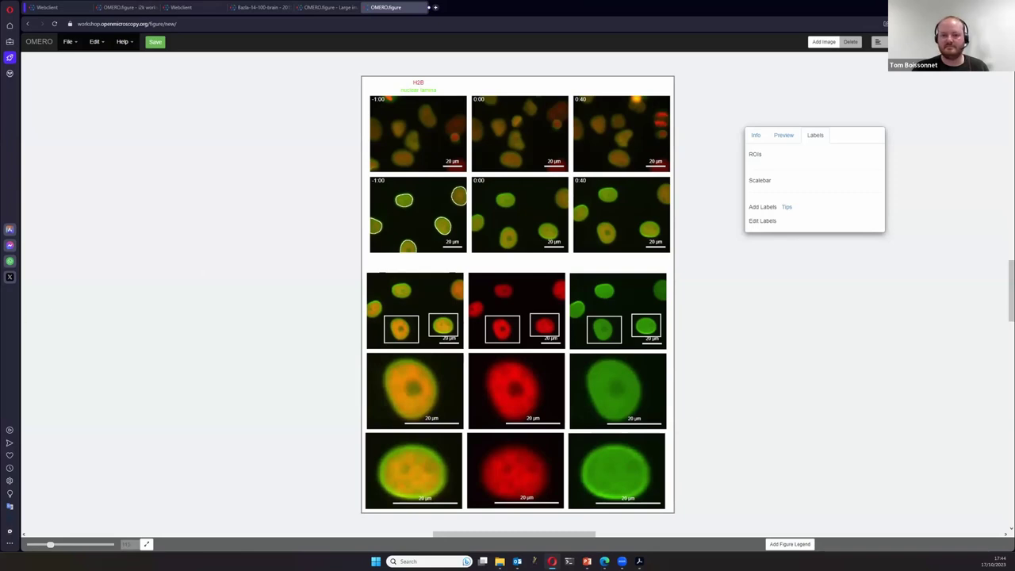
- Collapse the siRNAi-HeLa dataset in the OMERO webclient tree and switch to the brain image viewer
click(127, 8)
click(71, 6)
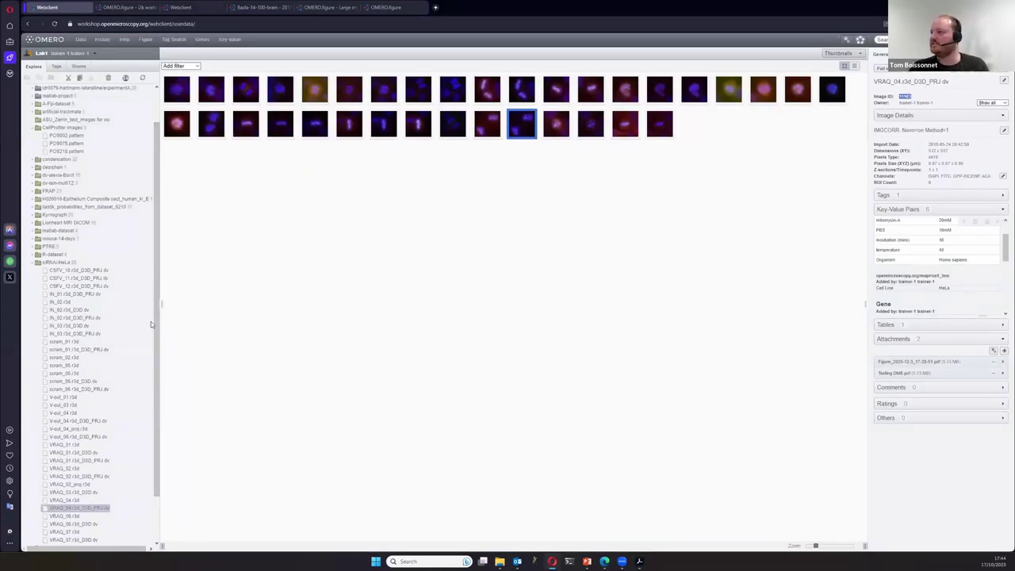
click(32, 267)
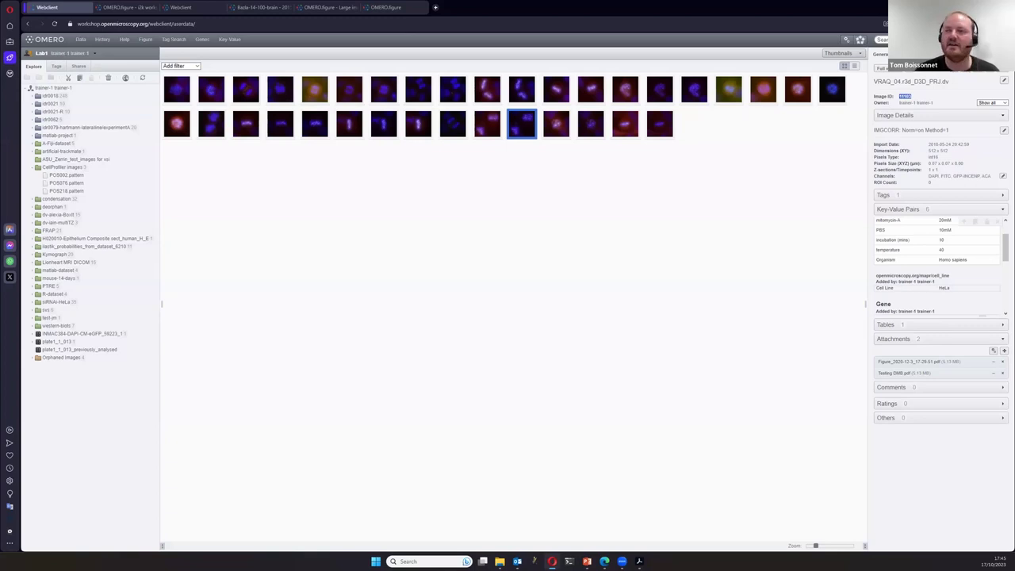
click(284, 7)
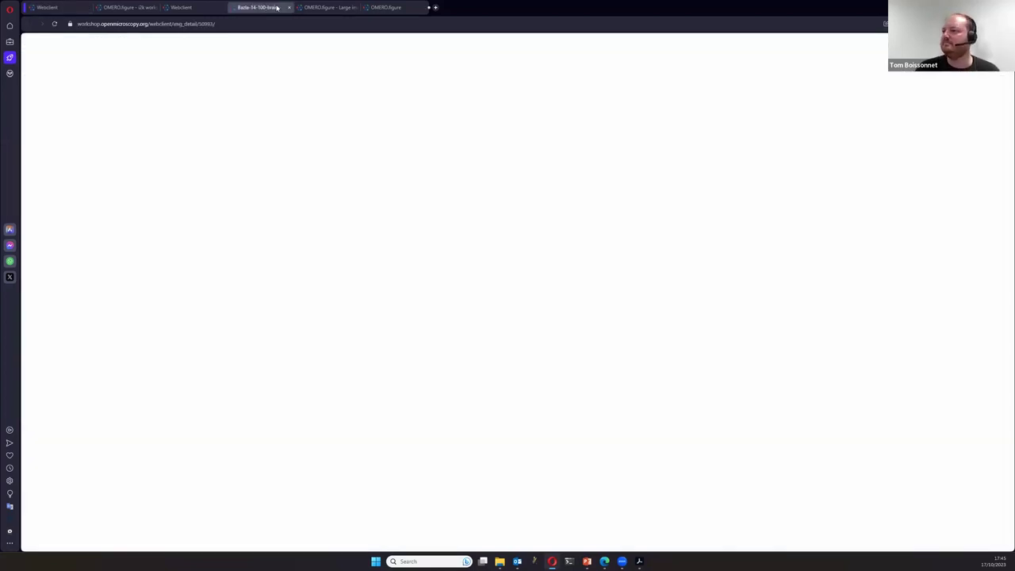
- Switch to the unsaved fluorescent nuclei figure and select the -1:00 panel in its first row
click(326, 7)
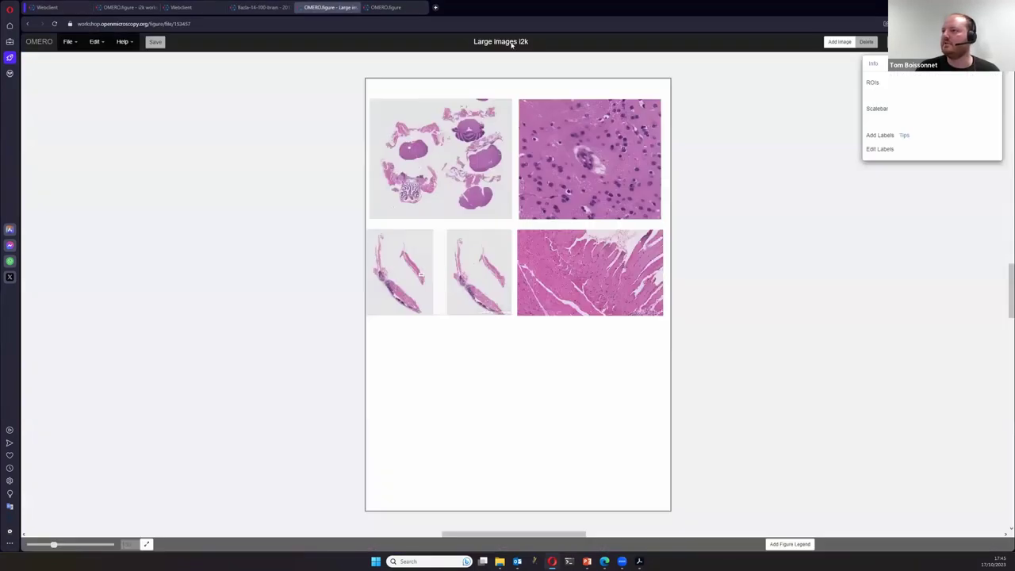
click(395, 7)
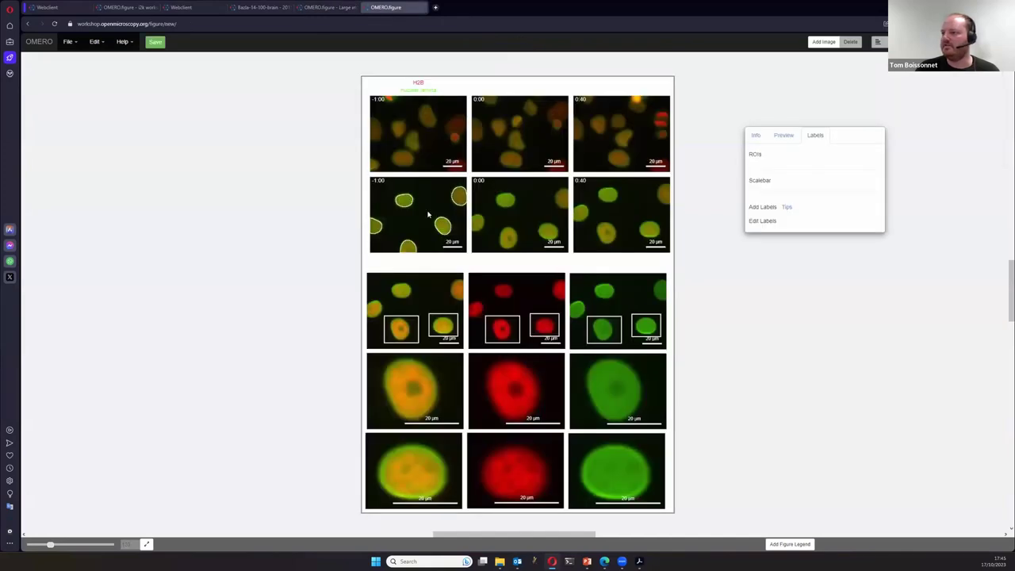
click(407, 160)
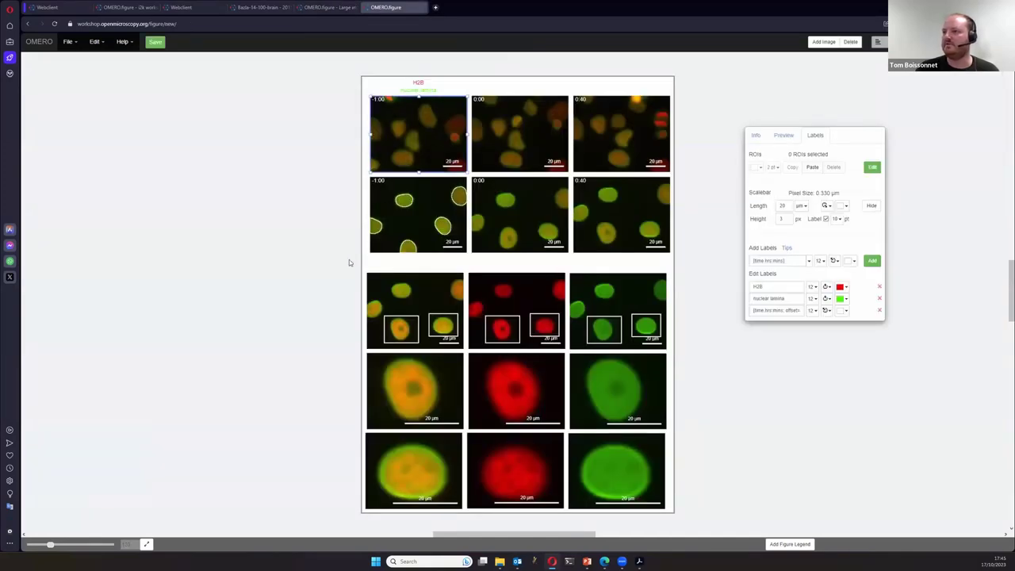
- Zoom the selected panel's image to 1000%, enlarge the panel several times, and move it partly off the page
scroll(327, 262, up, 2)
click(783, 135)
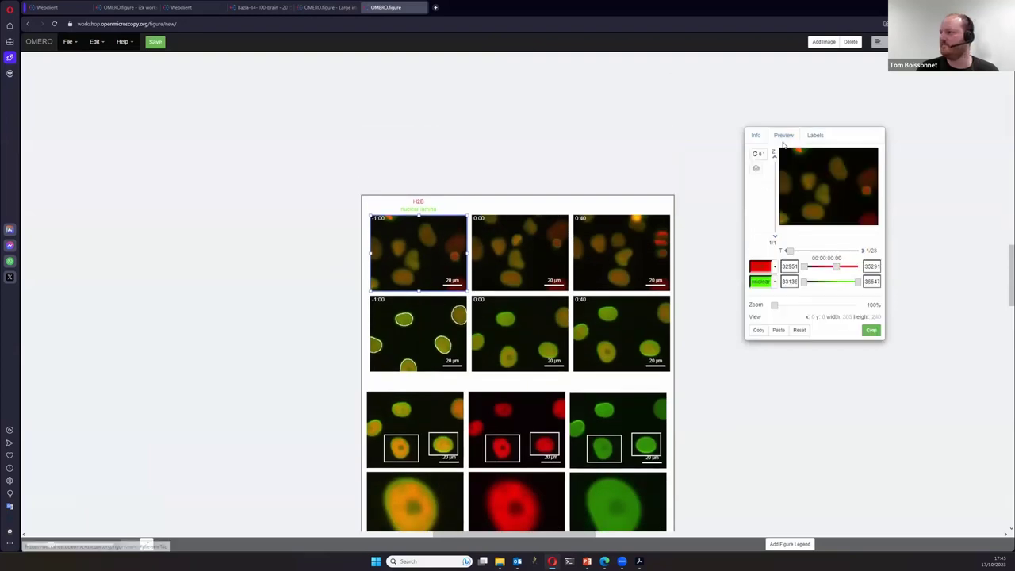
drag(774, 305, 863, 301)
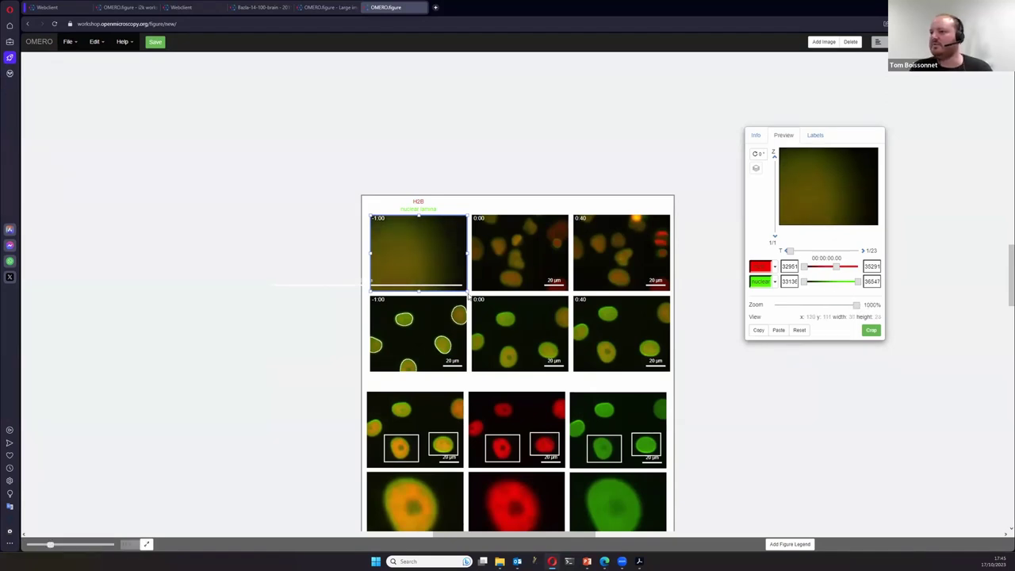
drag(467, 291, 705, 483)
drag(534, 301, 278, 140)
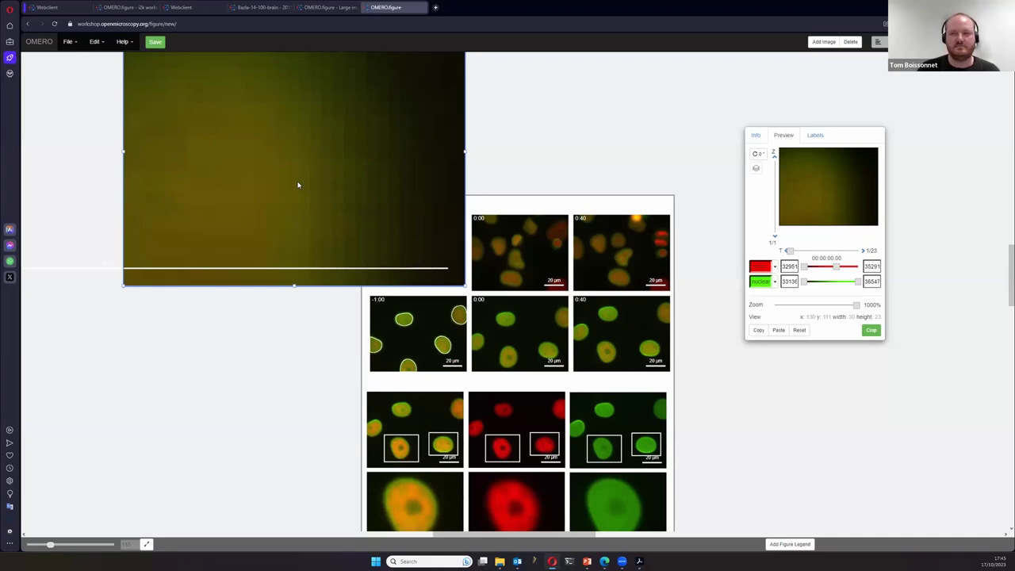
- Check the enlarged panel's scalebar settings and reset its image view to 100% zoom
click(815, 135)
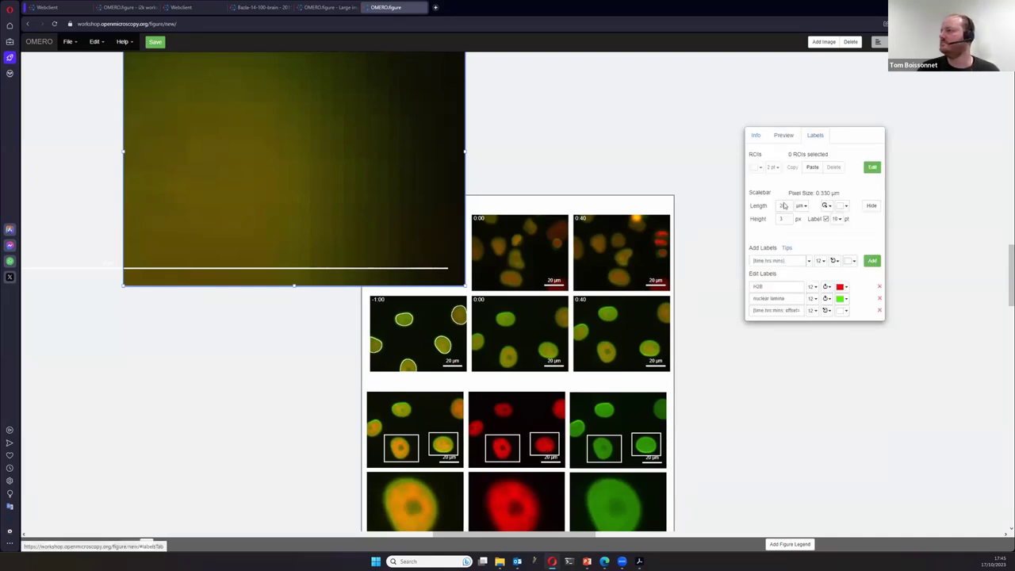
click(783, 135)
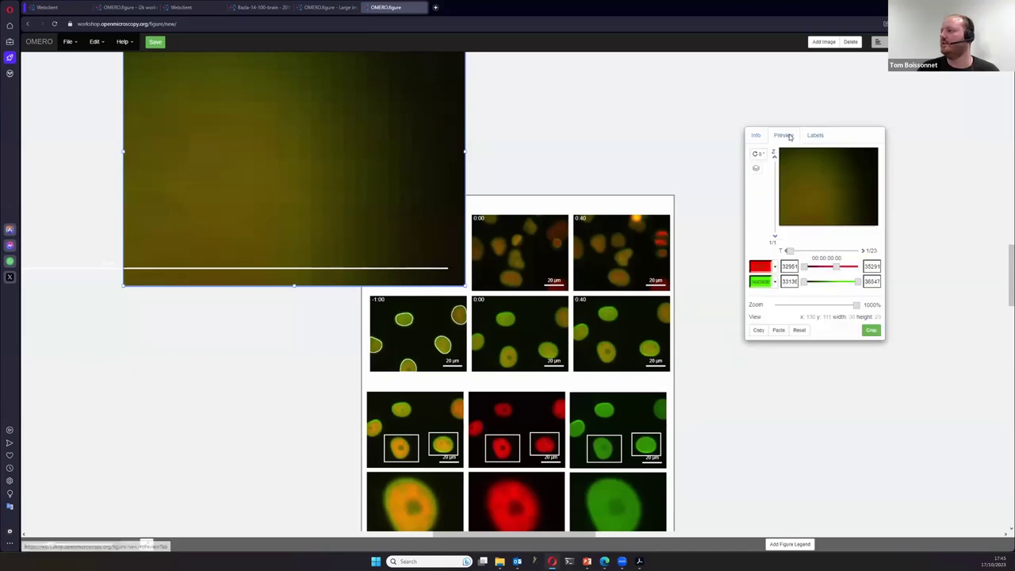
click(798, 330)
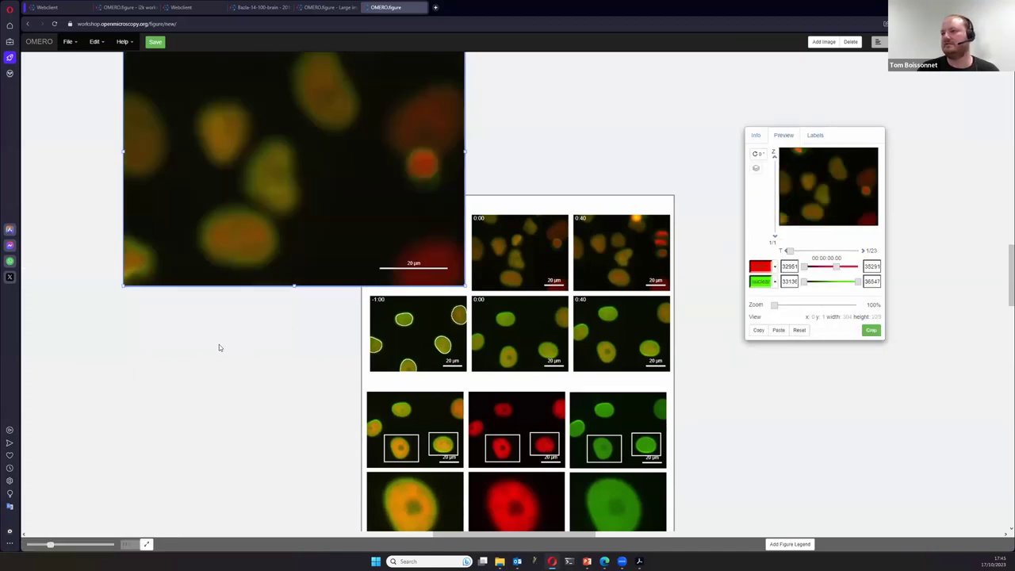
- Undo the view reset, move, resize and zoom changes on the first panel and deselect it
key(ctrl+z)
key(ctrl+z)
key(ctrl+z)
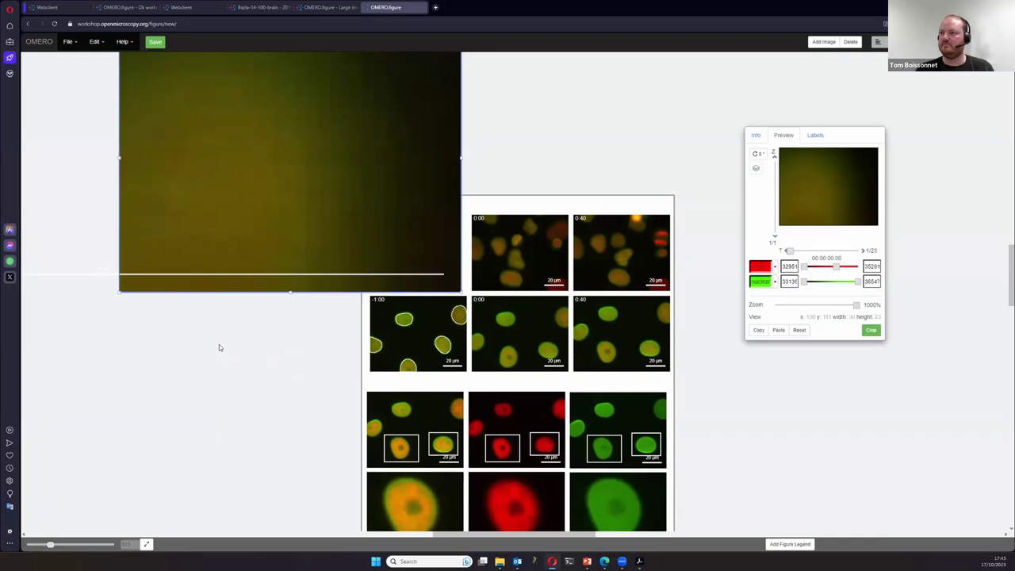
key(ctrl+z)
key(ctrl+z)
key(ctrl+z)
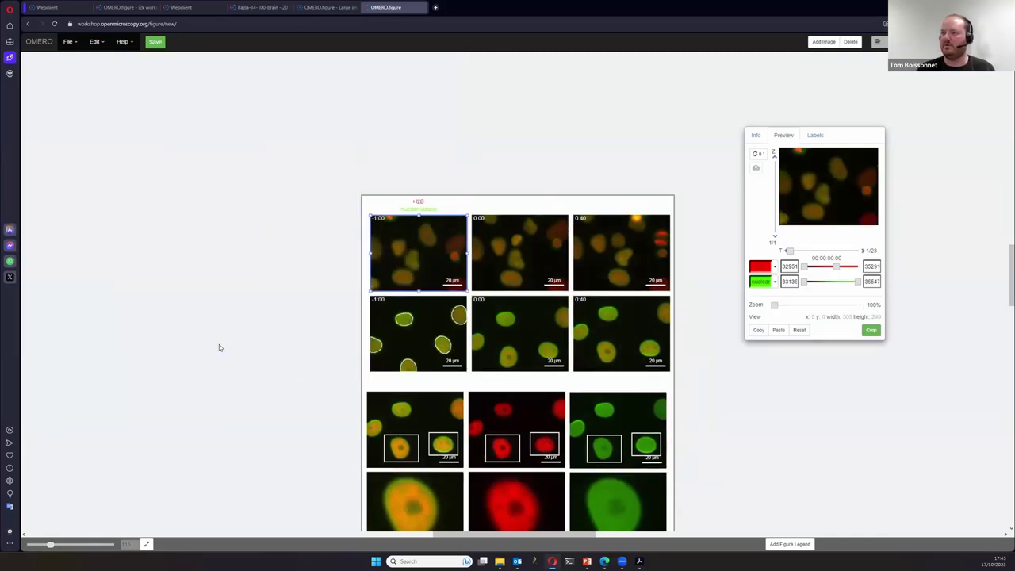
click(219, 347)
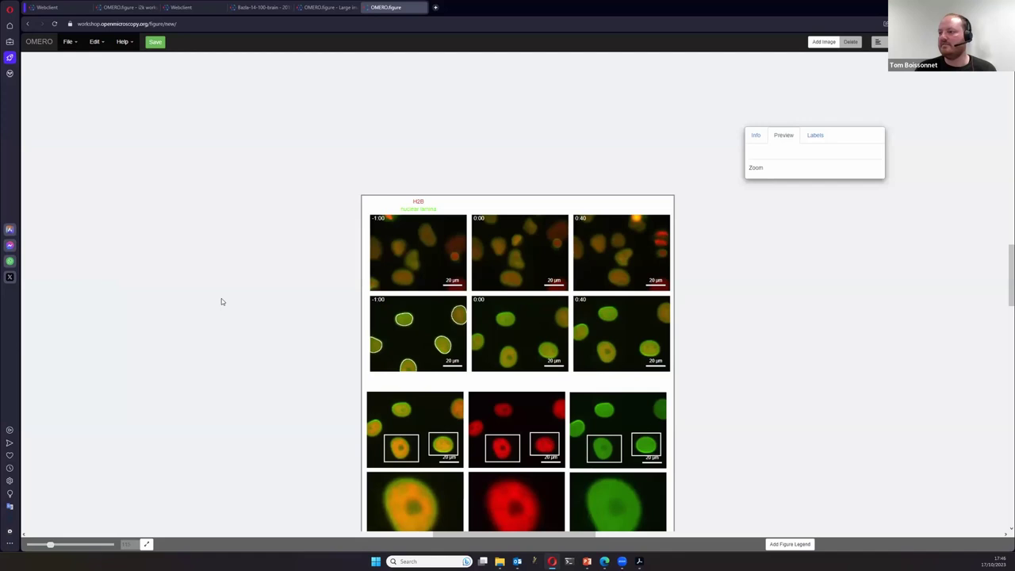
- Edit the ROIs of the third-row merged panel and draw an arrow pointing at the larger boxed nucleus
scroll(221, 301, down, 2)
scroll(221, 301, down, 1)
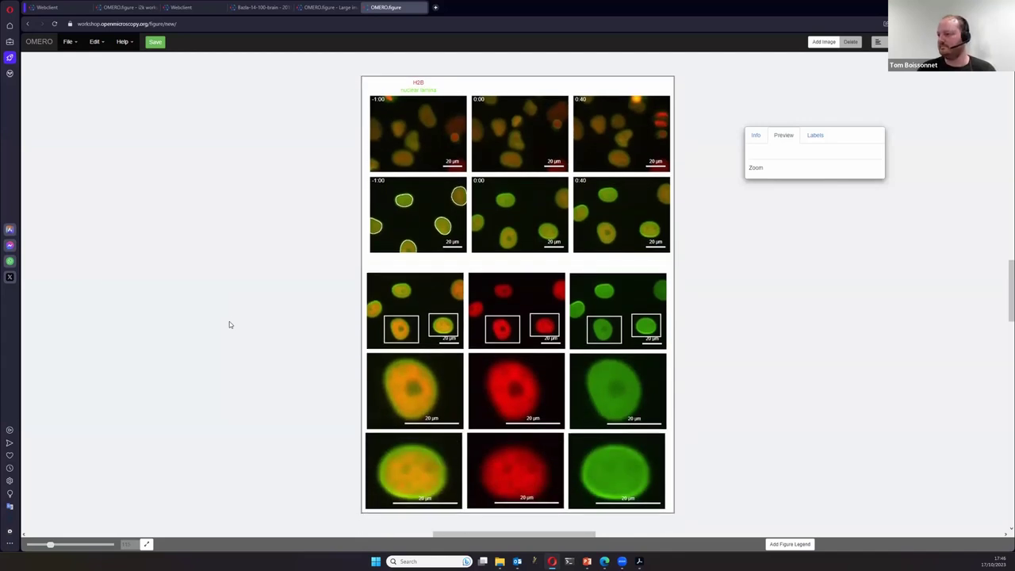
click(438, 298)
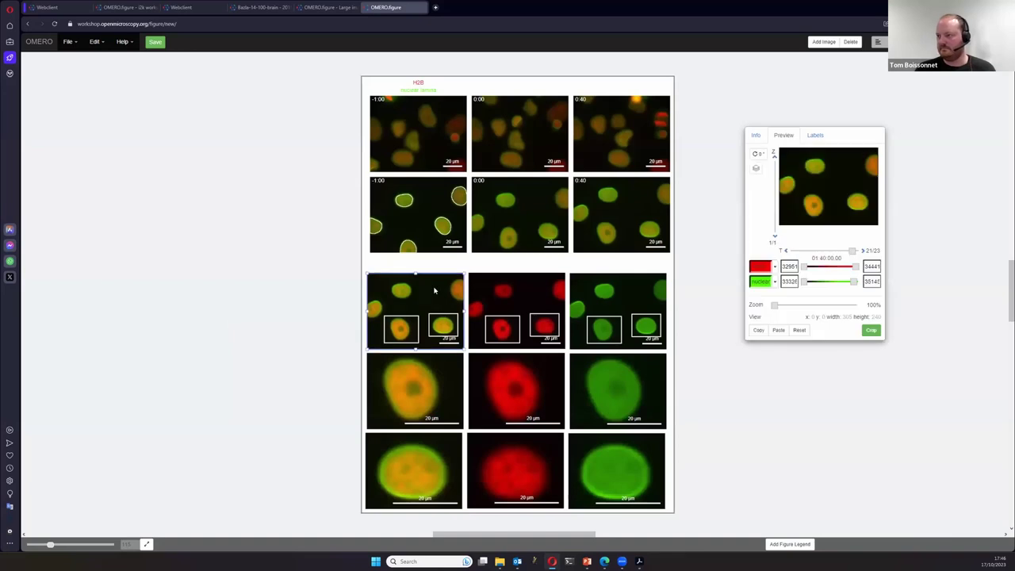
click(817, 136)
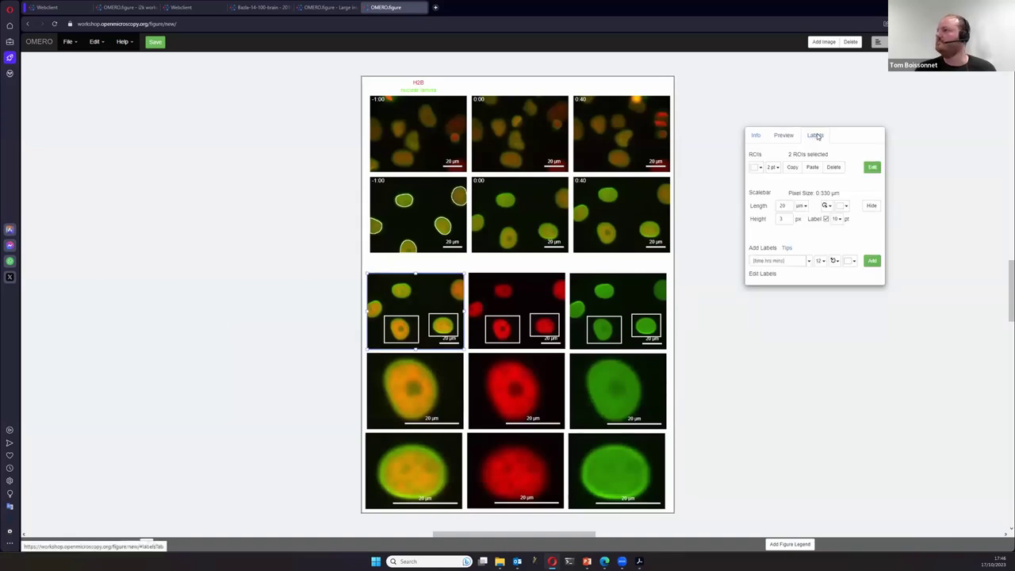
click(871, 168)
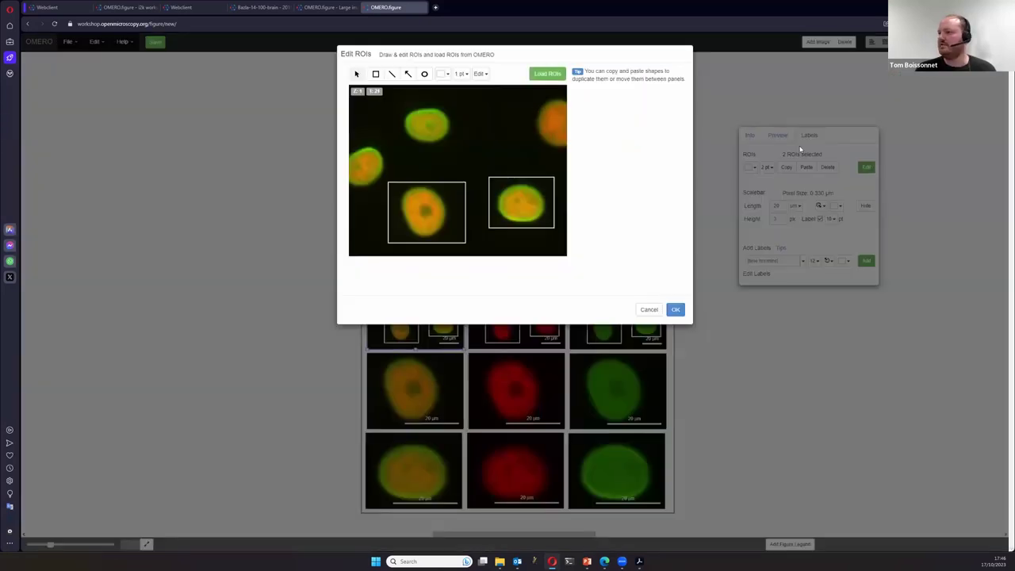
click(406, 75)
drag(441, 166, 429, 198)
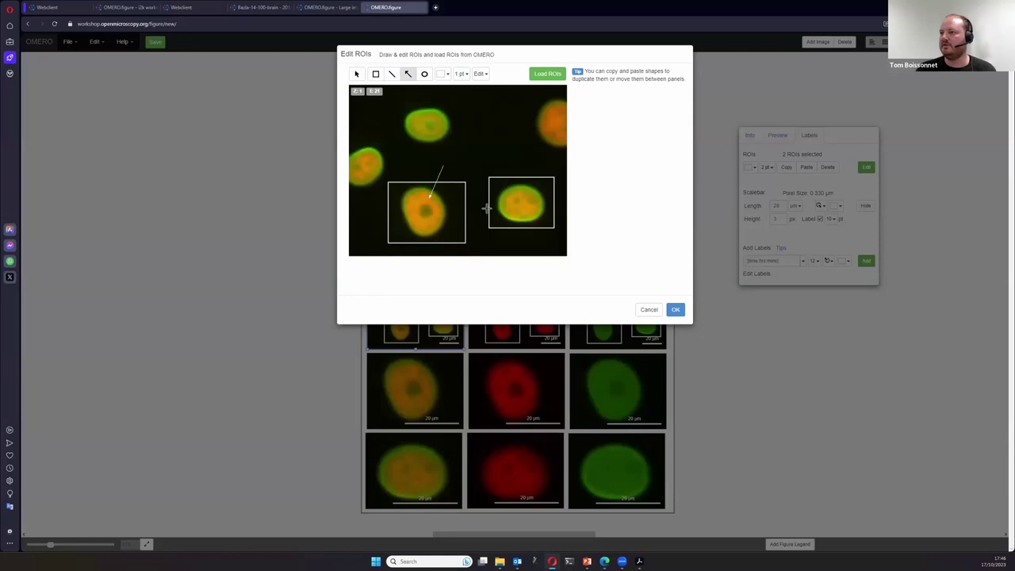
- Draw an ellipse ROI around the unboxed green-rimmed nucleus above the arrow and widen it to enclose the nucleus
click(424, 74)
drag(403, 102, 461, 149)
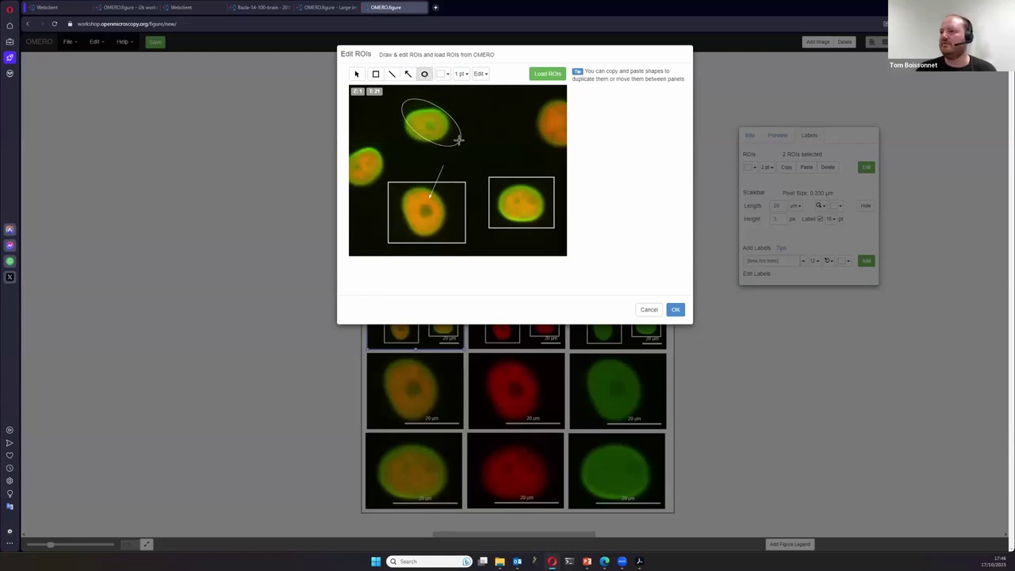
drag(406, 107, 404, 118)
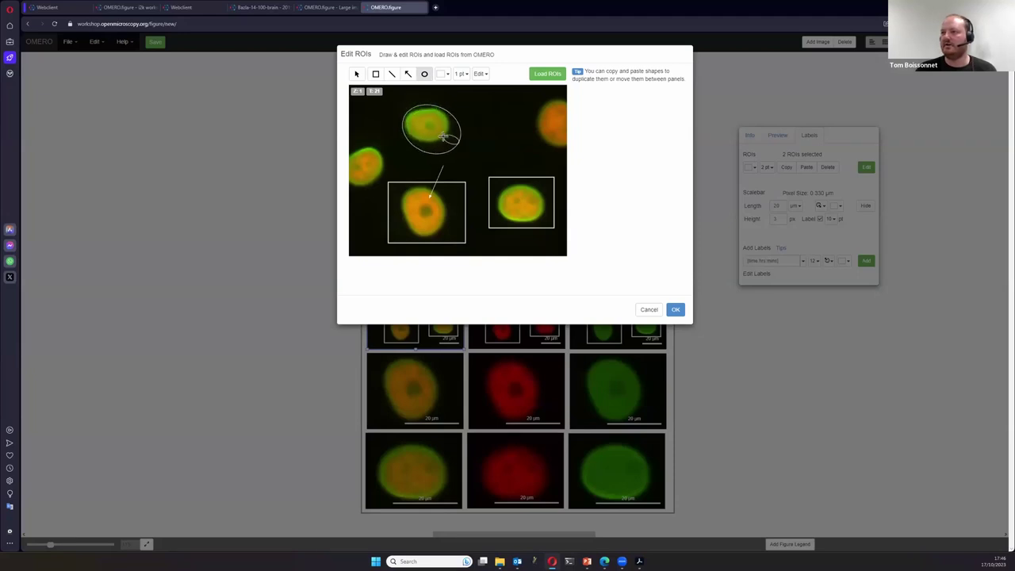
- Draw a diagonal line ROI ending on the orange nucleus at the image's edge and apply the ROIs to the panel
click(393, 75)
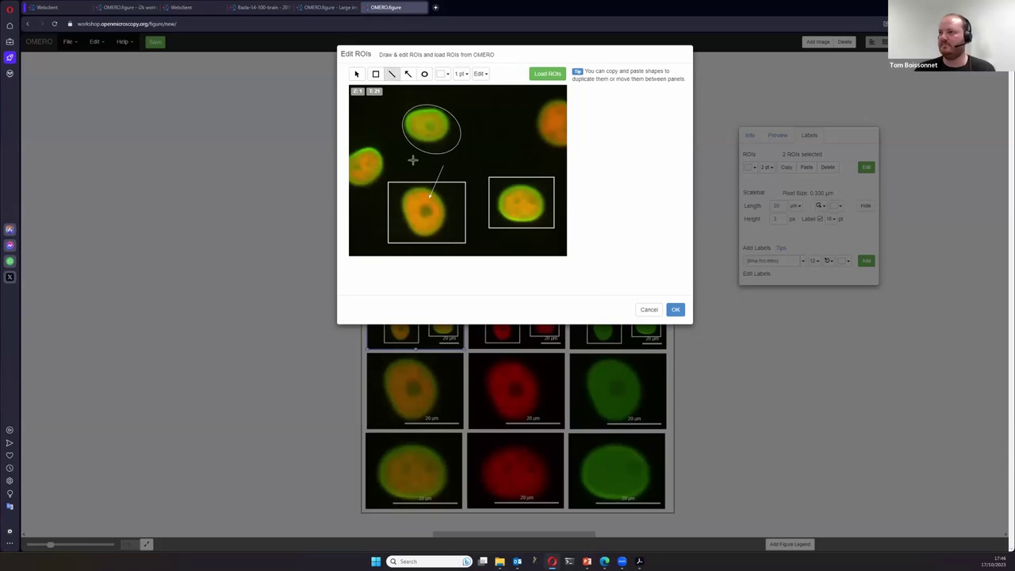
drag(462, 151, 558, 125)
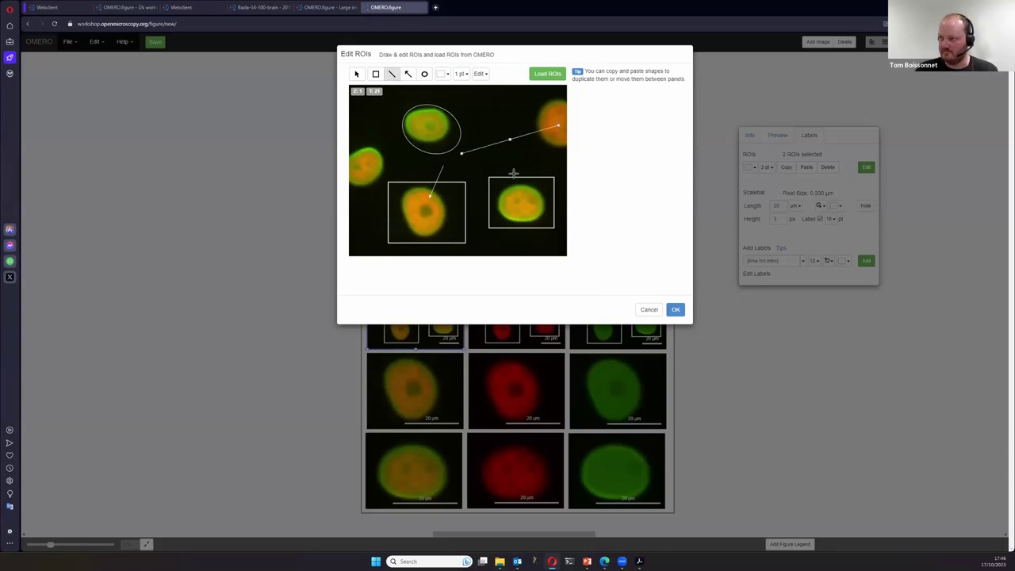
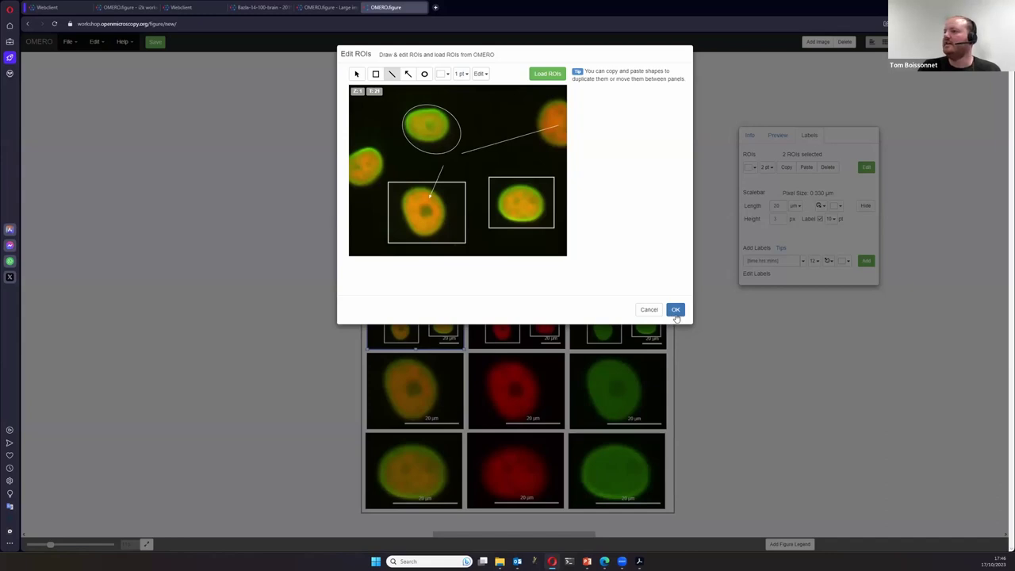
click(676, 310)
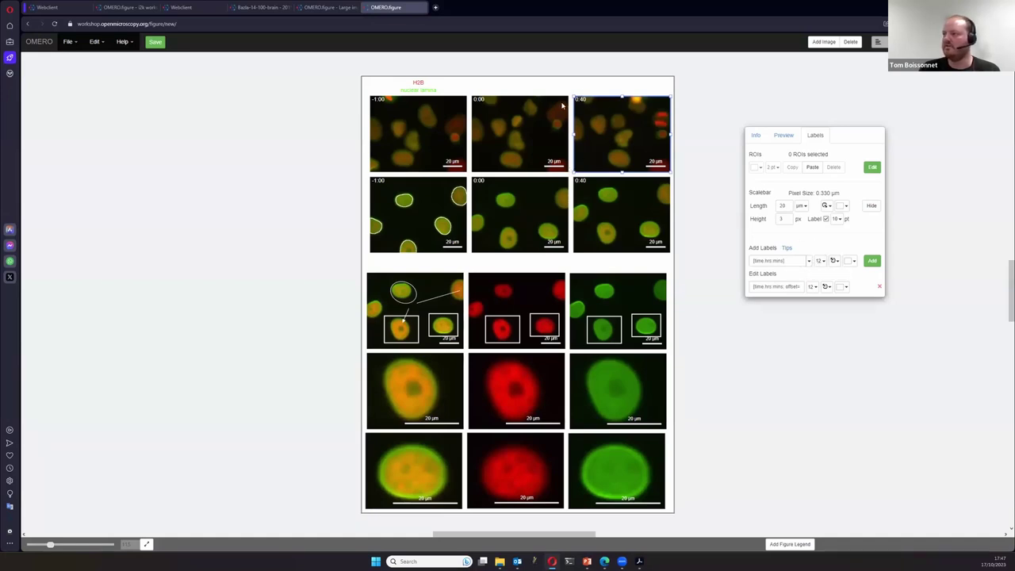
- Move the fourth-row merged nucleus panel off the page and add the label "top" outside its top edge
drag(412, 389, 179, 268)
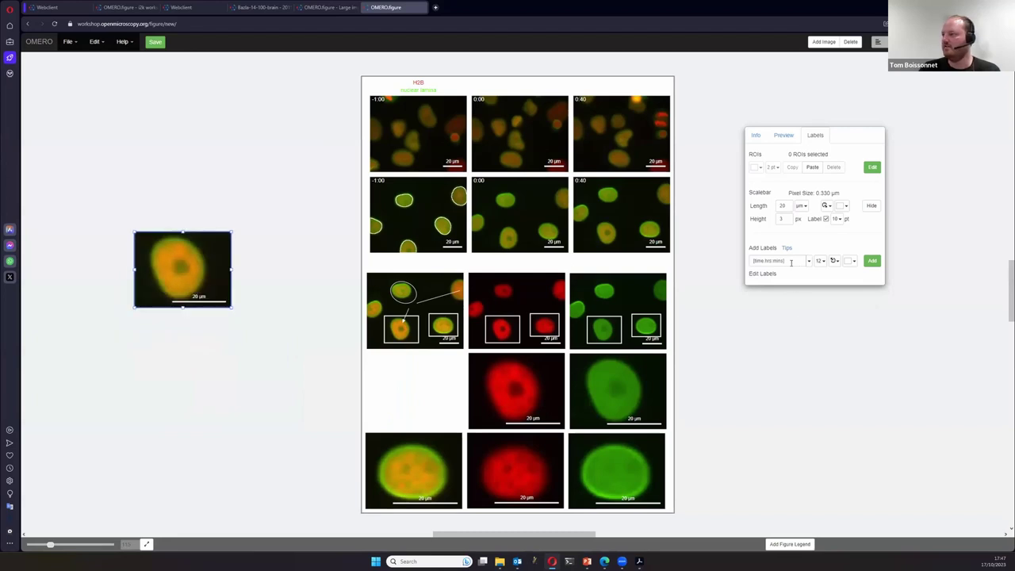
key(BackSpace)
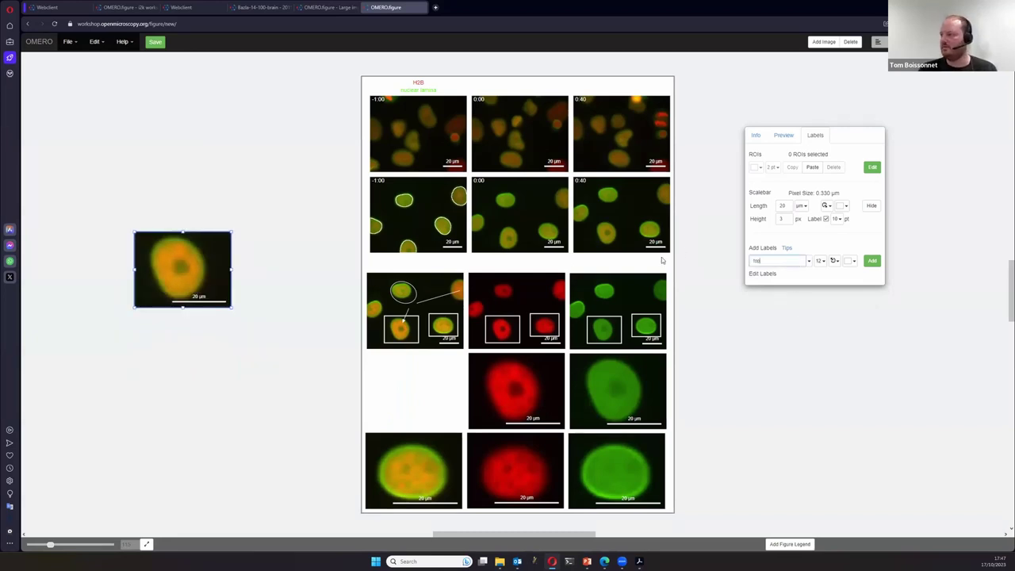
click(835, 260)
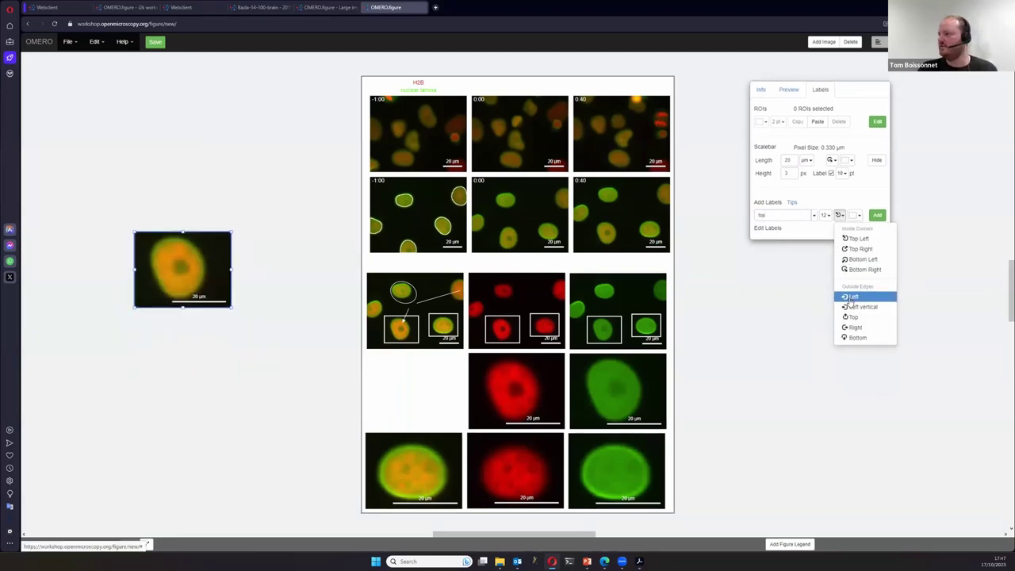
click(848, 318)
click(875, 218)
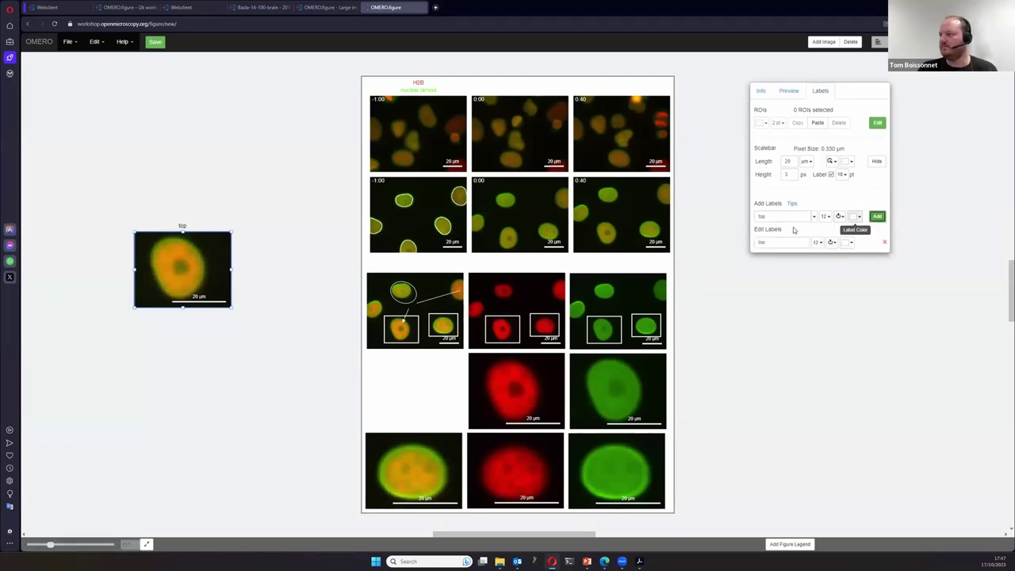
- Add the label "left" outside the panel's left edge and the label "left vertical" in the Left vertical position
text(left)
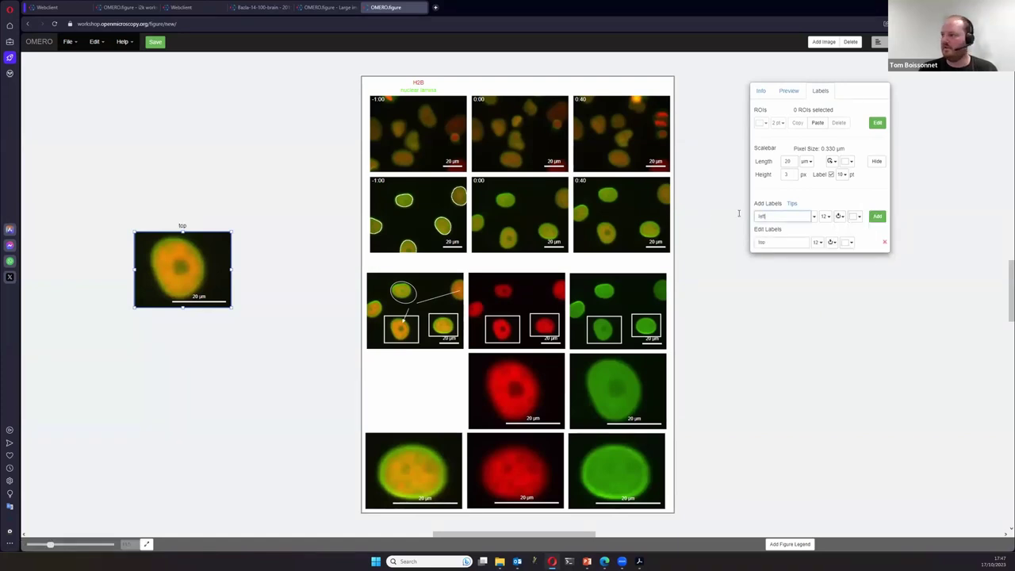
click(840, 216)
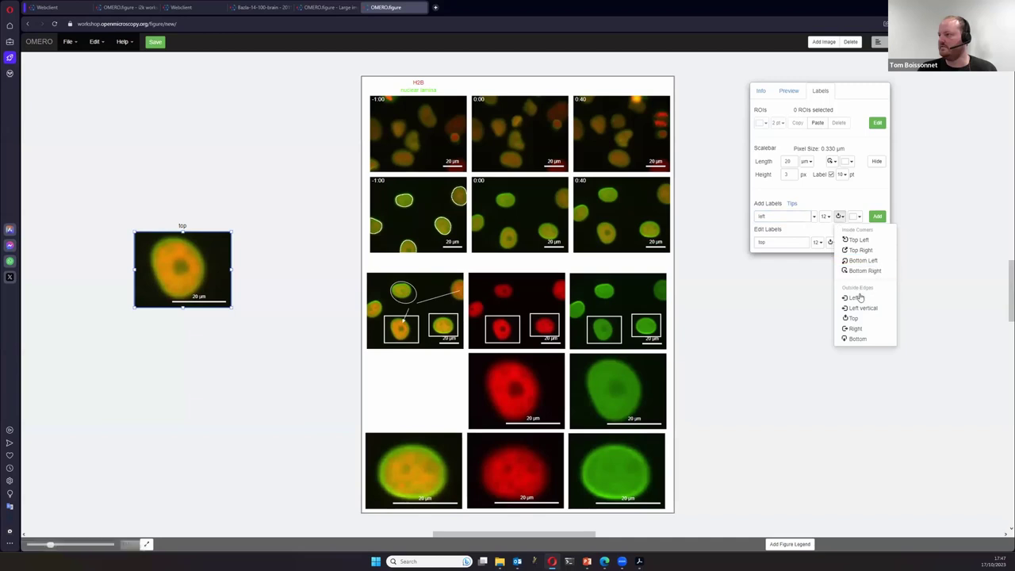
click(845, 296)
click(877, 216)
click(784, 214)
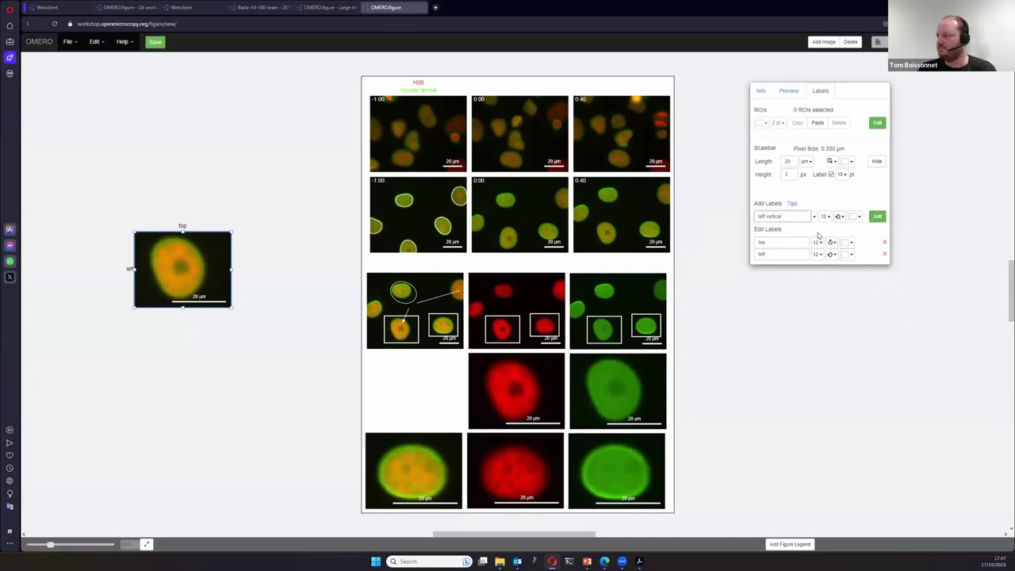
click(839, 216)
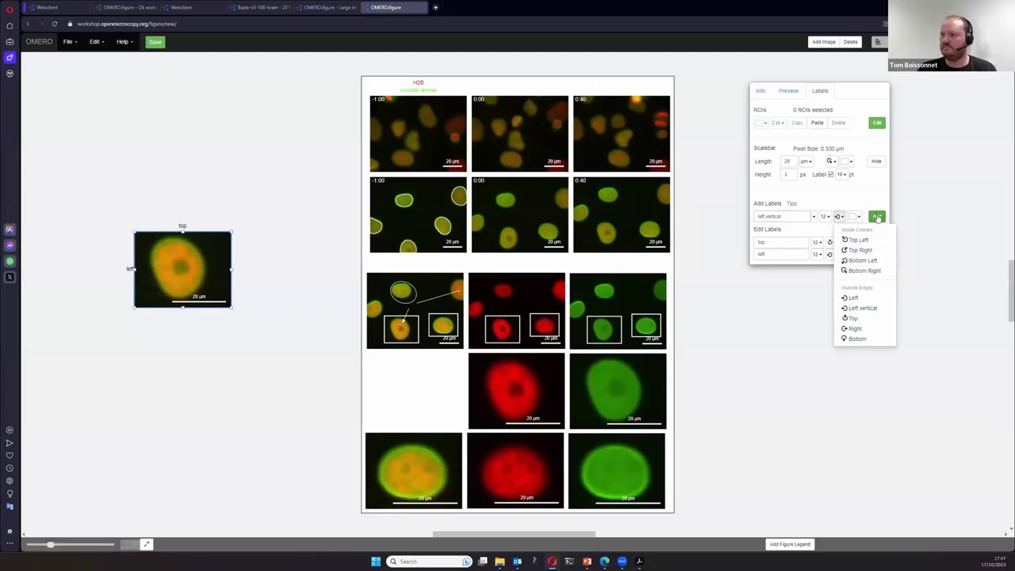
click(862, 308)
click(877, 215)
- Add the label "right" outside the panel's right edge
triple_click(746, 217)
text(right)
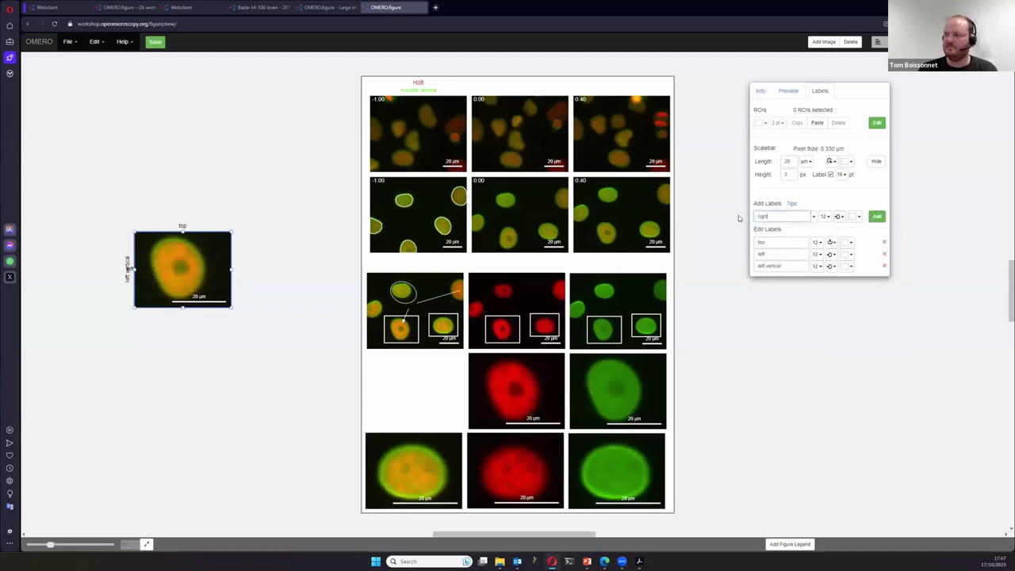
click(840, 216)
click(850, 330)
click(877, 215)
- Add the label "bottom" outside the panel's bottom edge
triple_click(768, 216)
text(bottom)
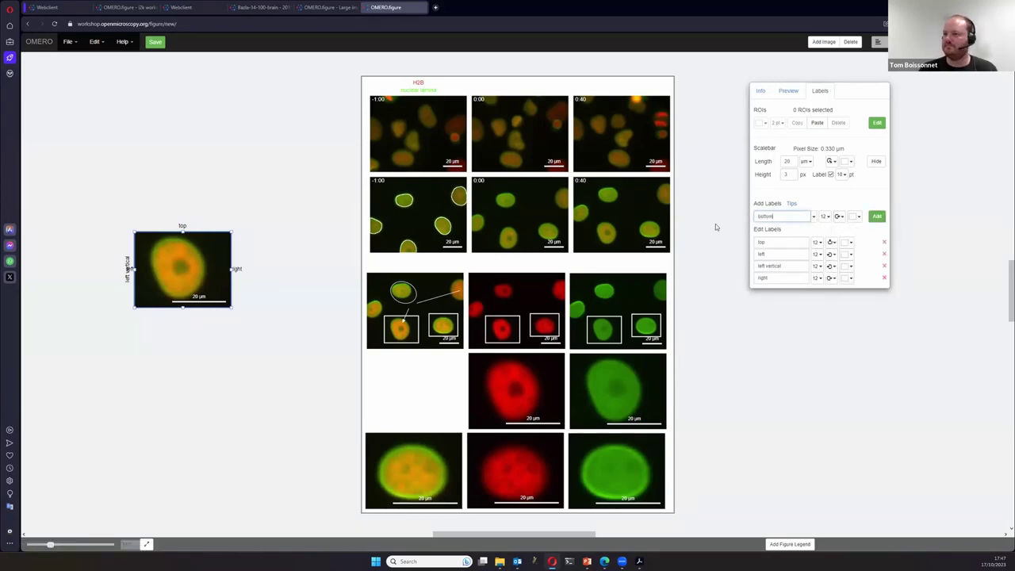
click(839, 216)
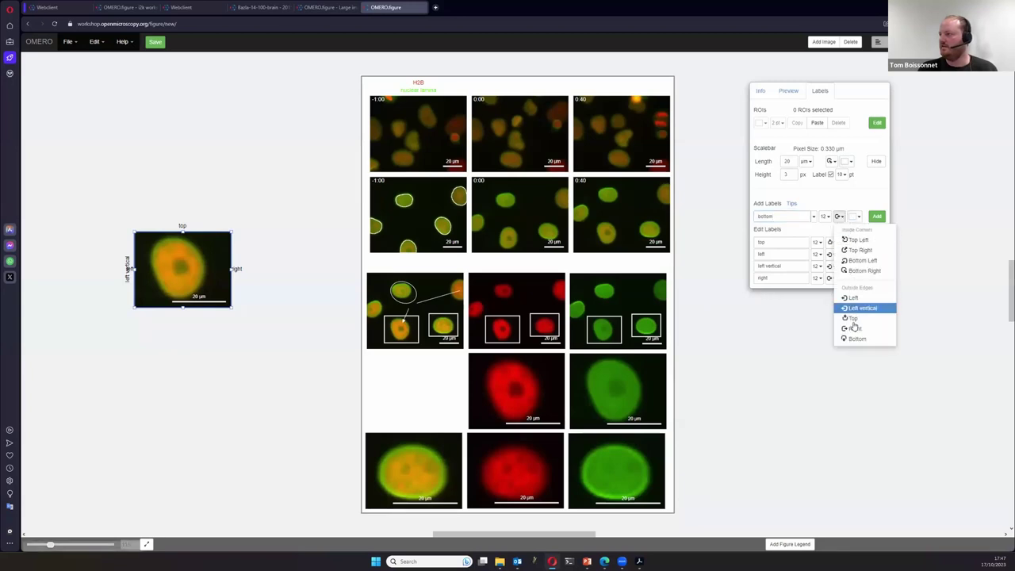
click(857, 339)
click(877, 216)
double_click(766, 216)
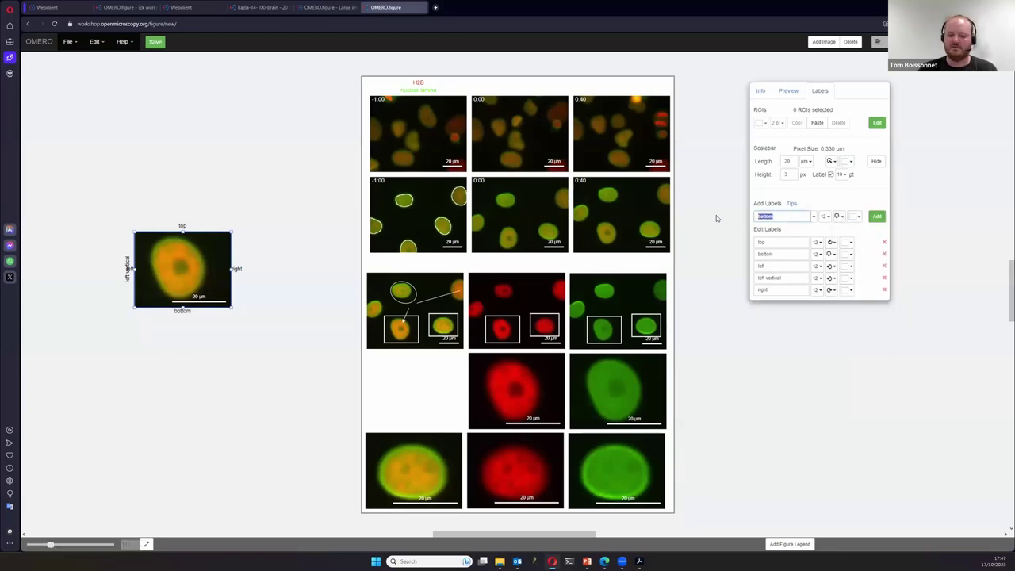
- Add the label "up L" in the inside top-left corner of the off-page nucleus panel
text(ri)
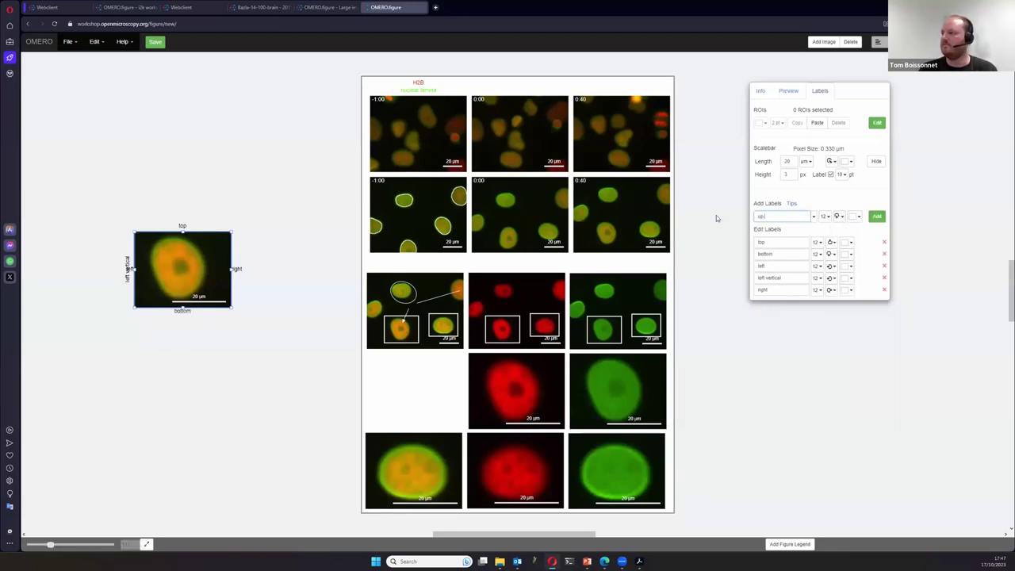
click(837, 216)
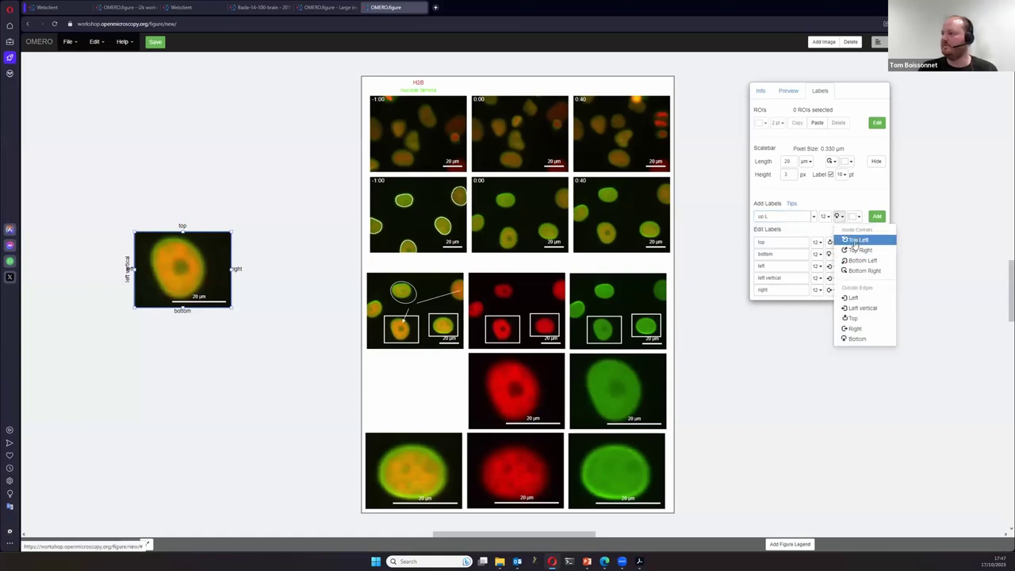
click(856, 239)
click(877, 215)
- Add the label "up R" in the inside top-right corner of the off-page panel
triple_click(763, 216)
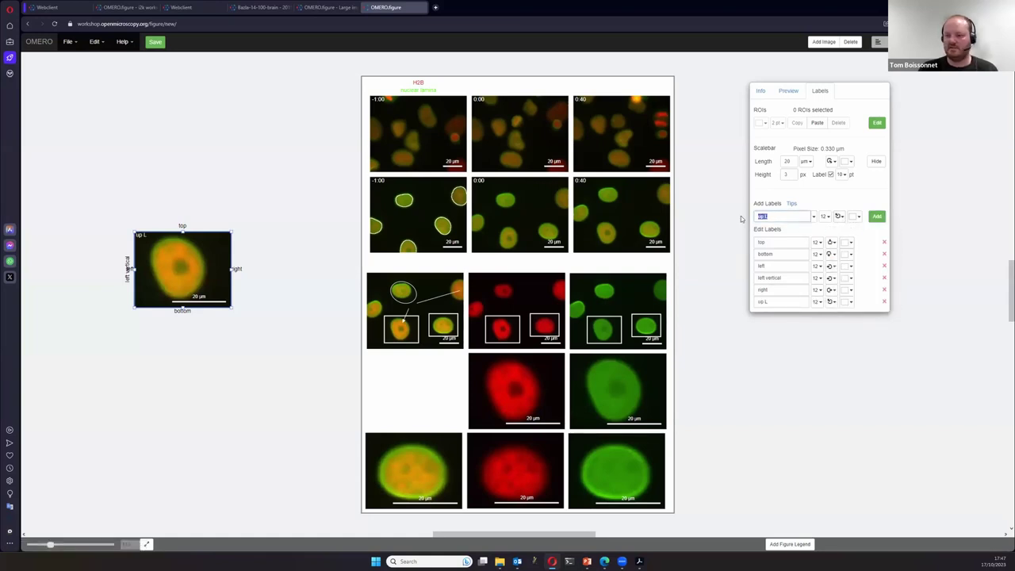
key(Right)
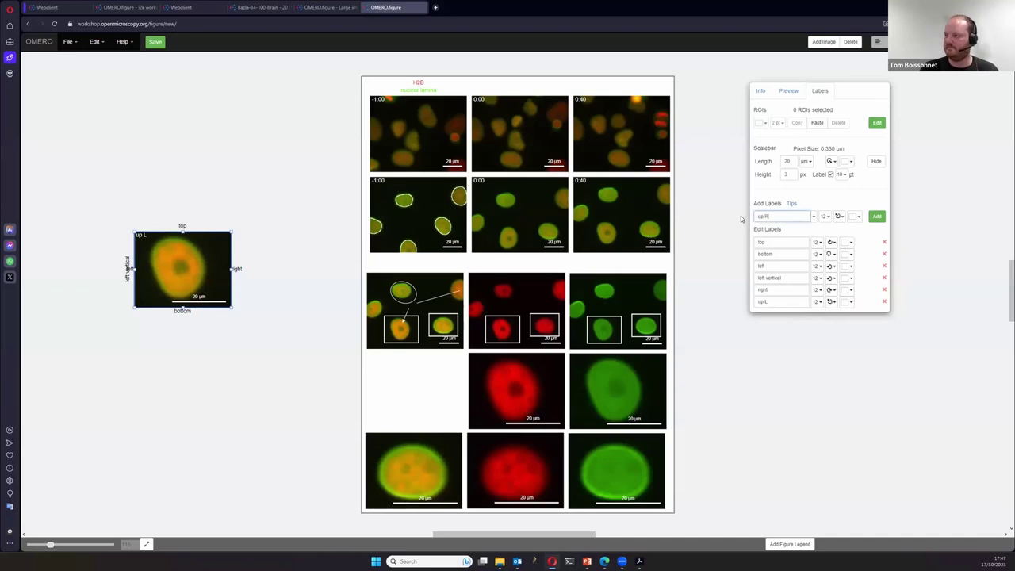
click(838, 217)
click(857, 251)
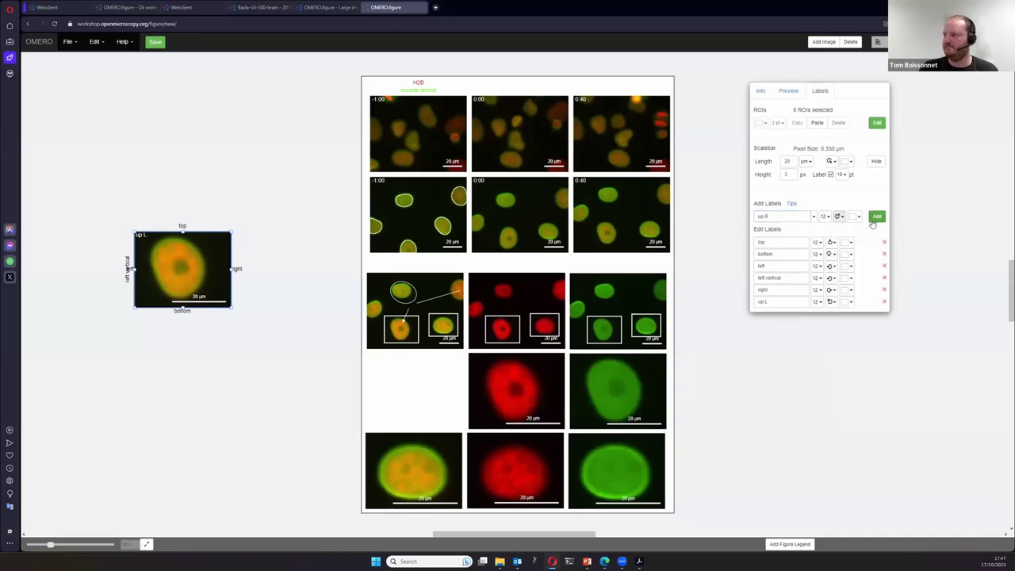
click(873, 222)
- Add the label "down L" in the inside bottom-left corner of the off-page panel and deselect the panel
drag(771, 216, 746, 254)
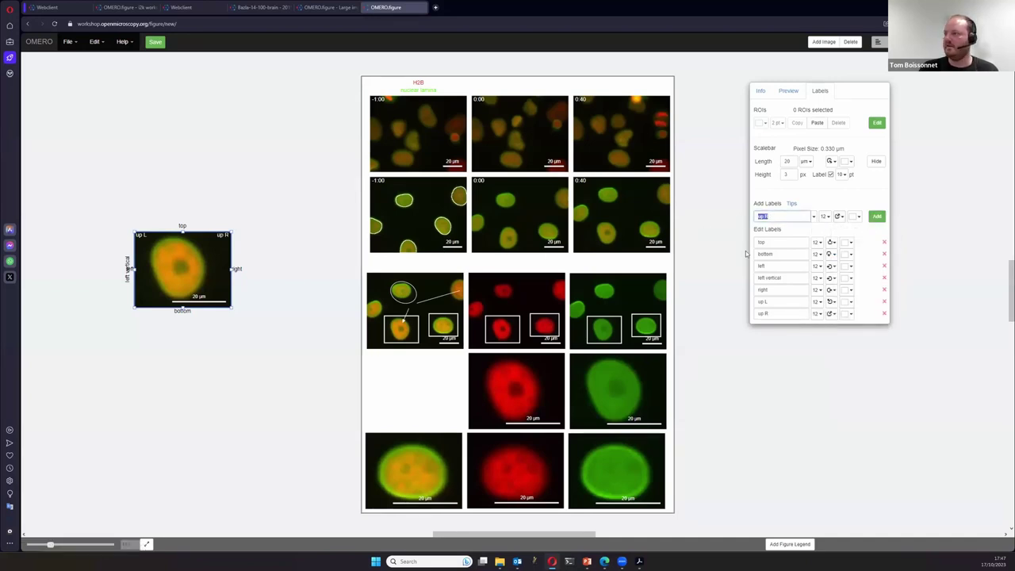
text(bottom R)
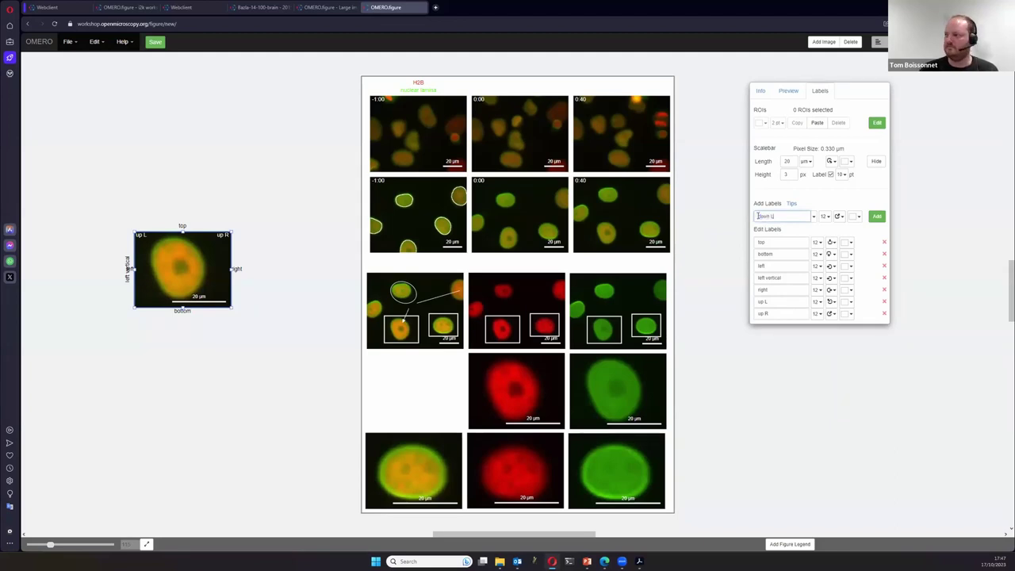
click(838, 215)
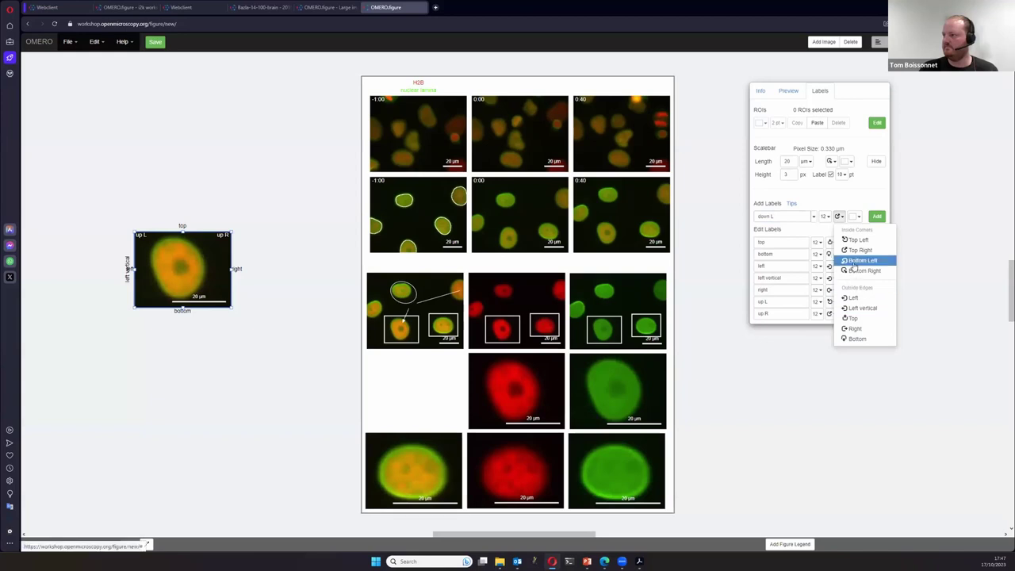
click(862, 259)
click(878, 216)
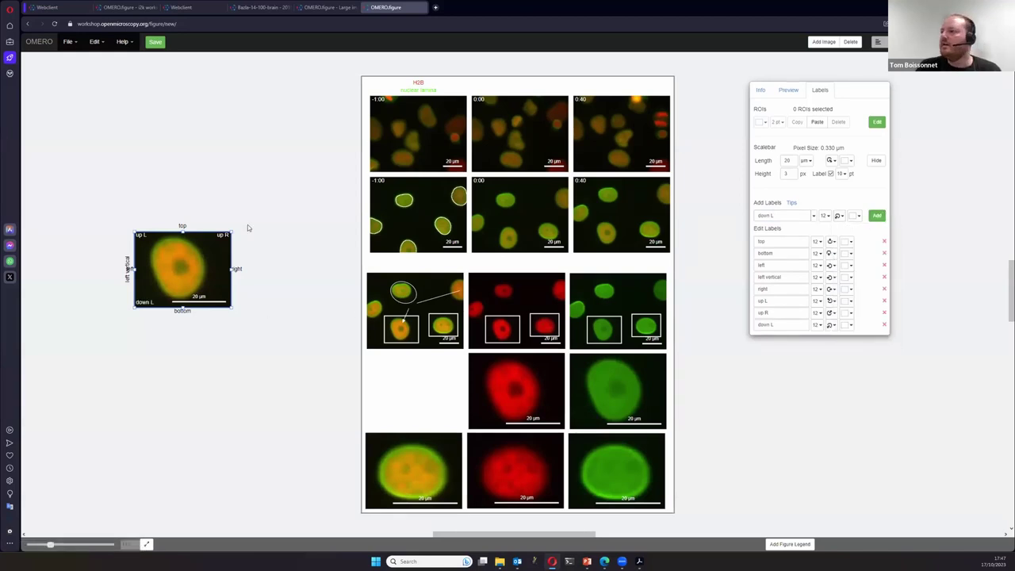
click(284, 287)
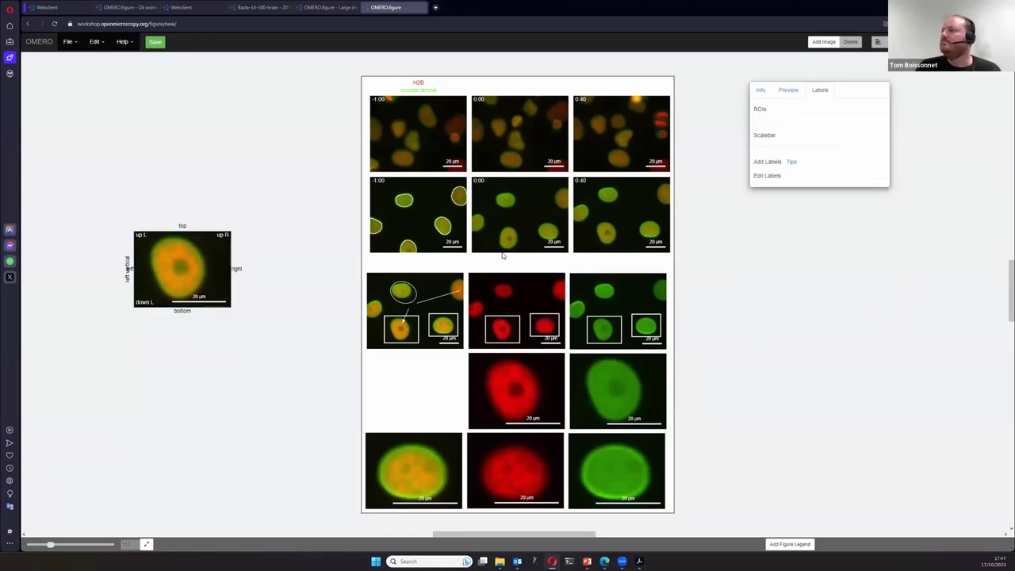
- Move the labelled nucleus panel up and closer to the page, level with the second row, and deselect it
click(267, 241)
click(760, 91)
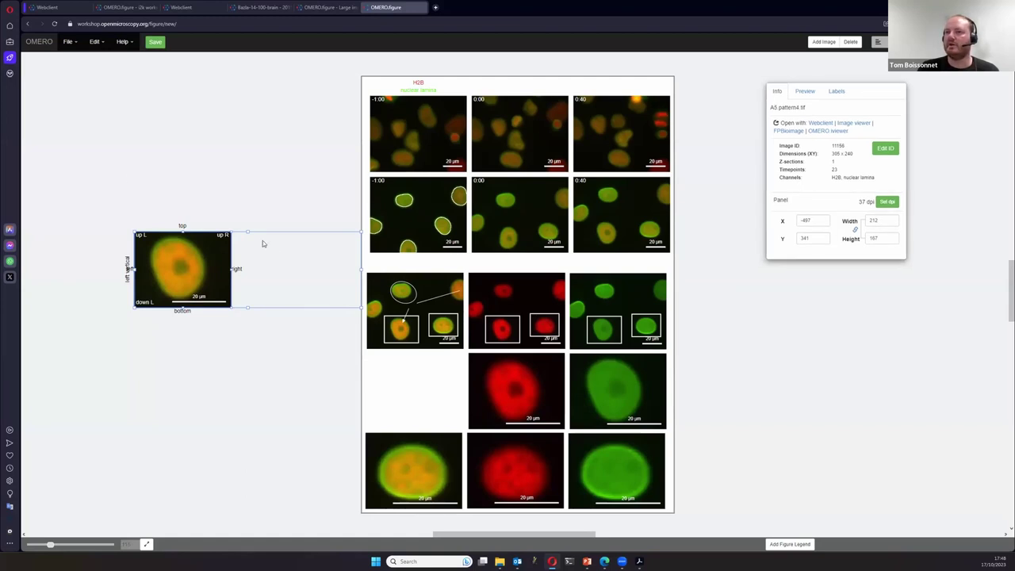
drag(190, 267, 289, 193)
click(282, 157)
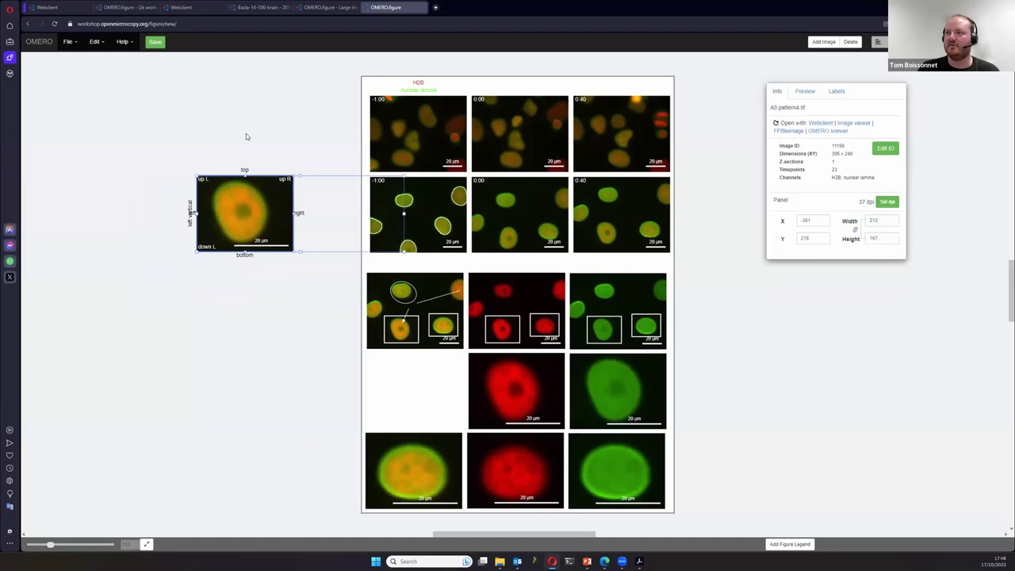
click(249, 135)
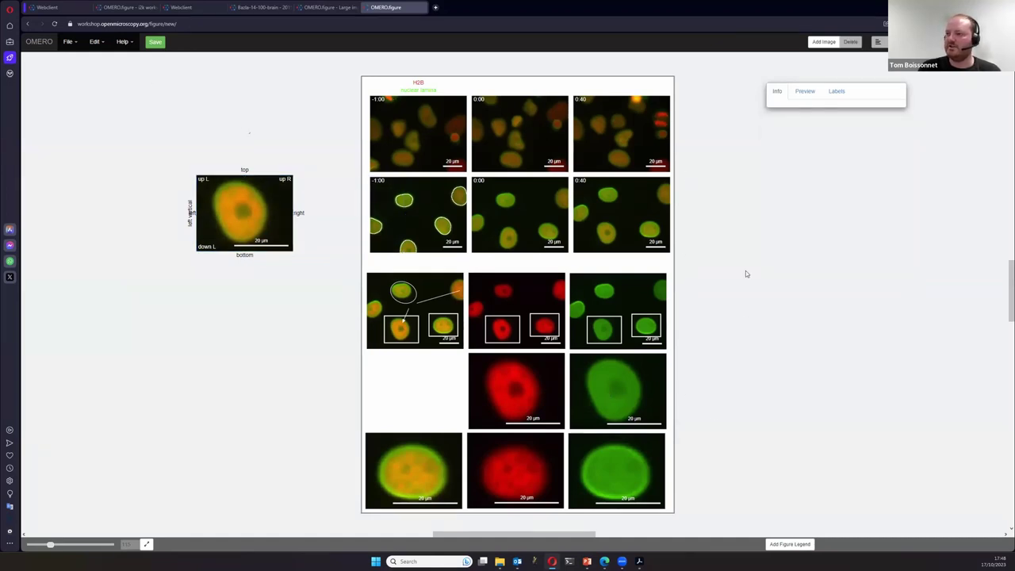
- Open the figure's JSON export and examine the image ID and channel entries of the first panel
click(69, 43)
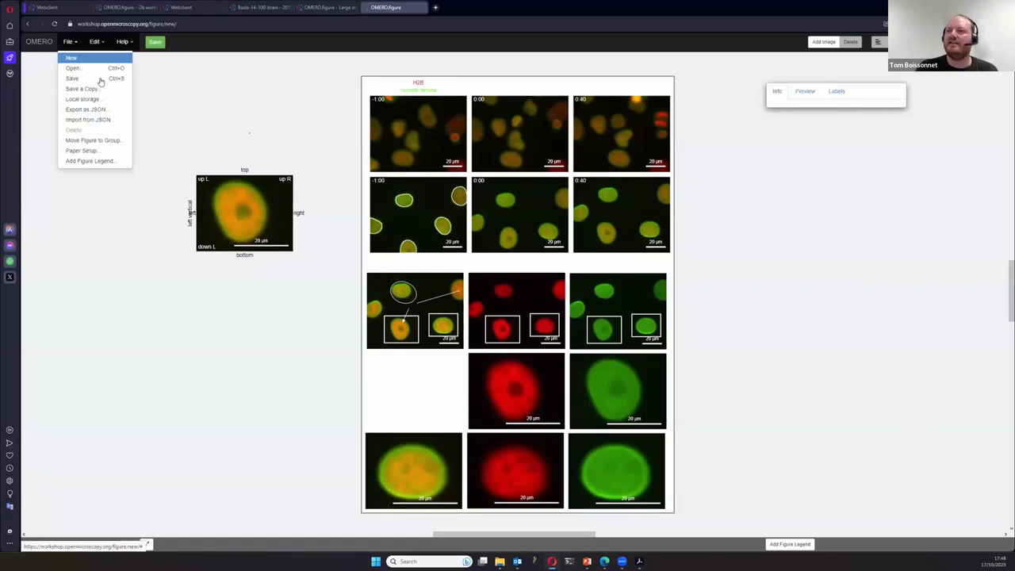
click(87, 109)
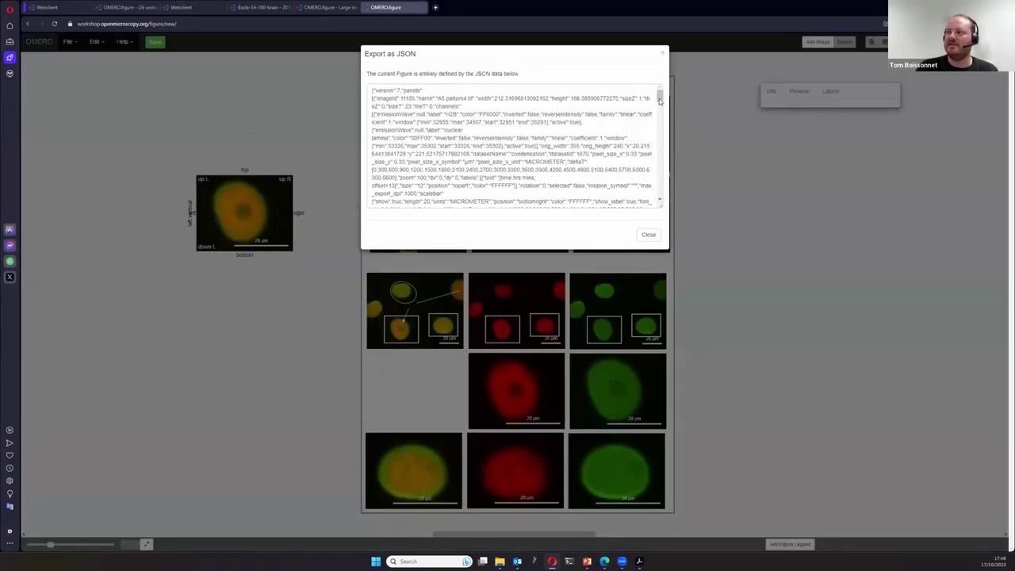
mouse_move(659, 100)
mouse_down()
mouse_move(657, 124)
mouse_move(659, 92)
mouse_up()
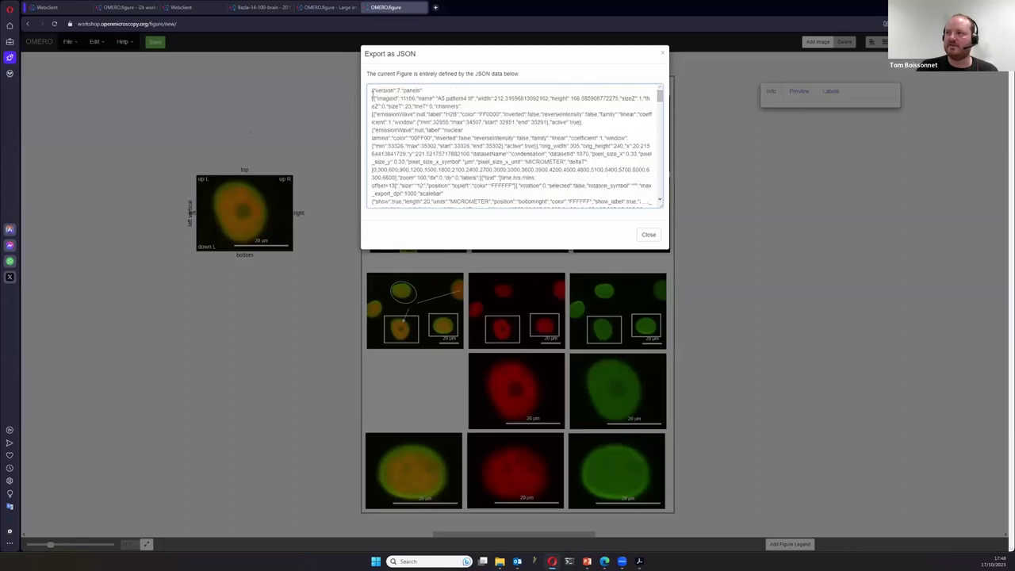
drag(373, 97, 415, 99)
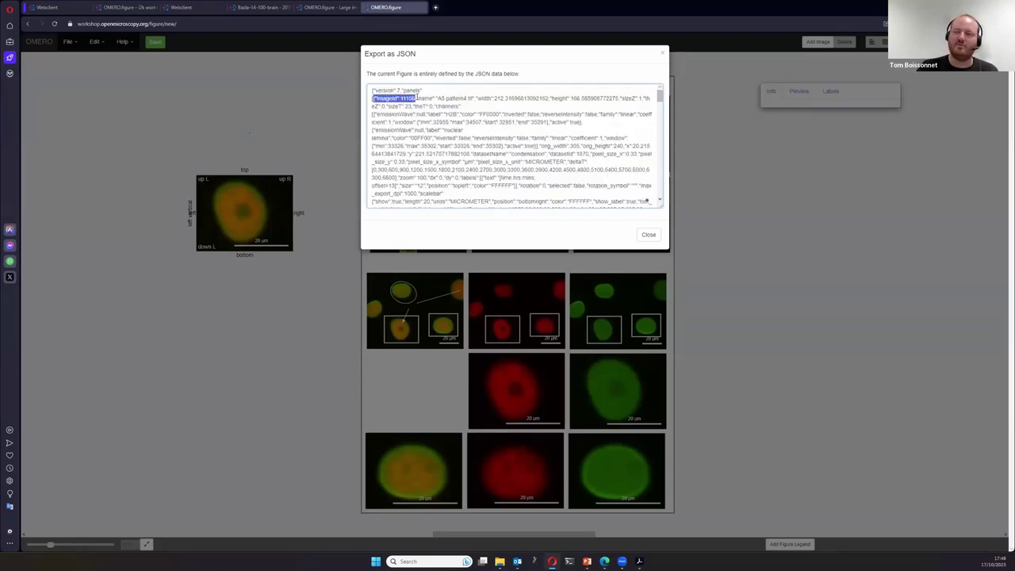
drag(430, 96, 466, 111)
click(464, 115)
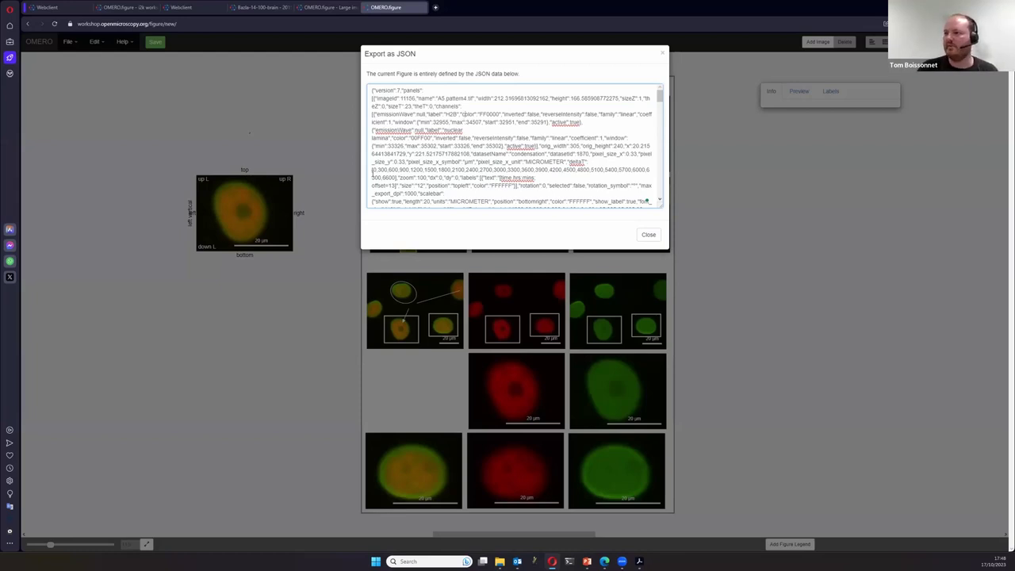
- Examine the rest of the exported JSON, from the shape coordinates to the page settings, and select the full text
scroll(454, 168, down, 2)
scroll(458, 204, down, 10)
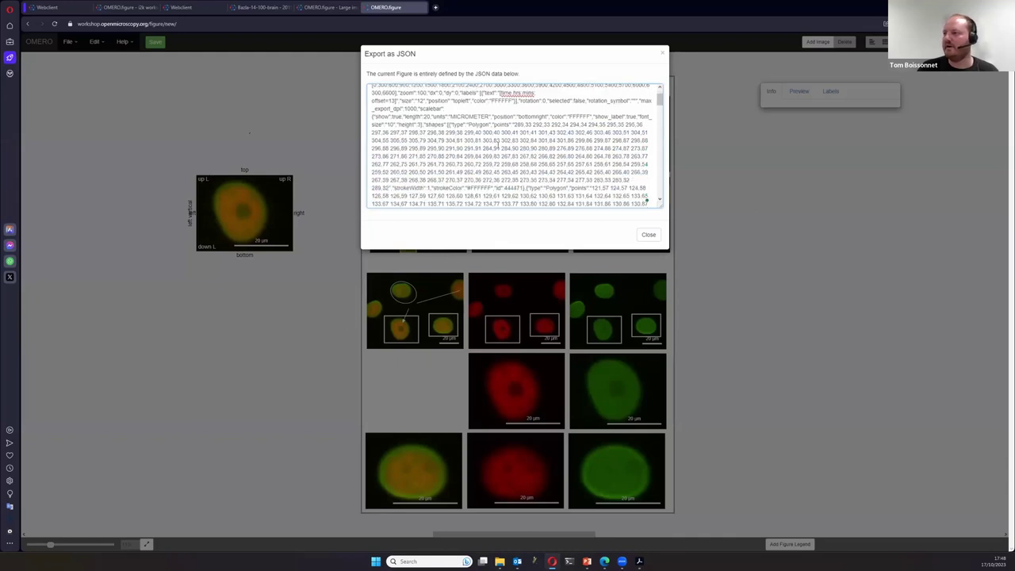
scroll(658, 186, down, 2)
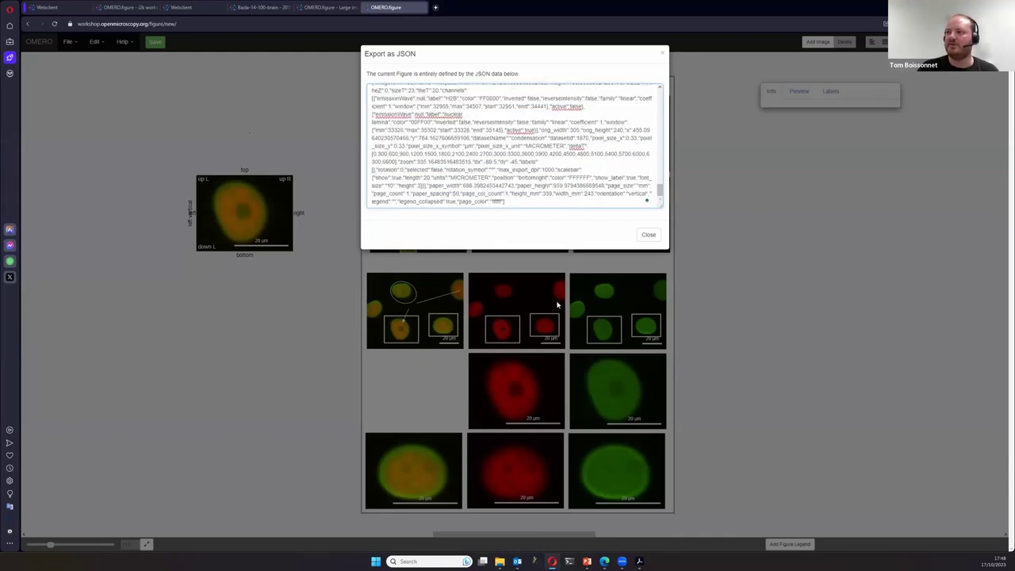
drag(527, 204, 191, 211)
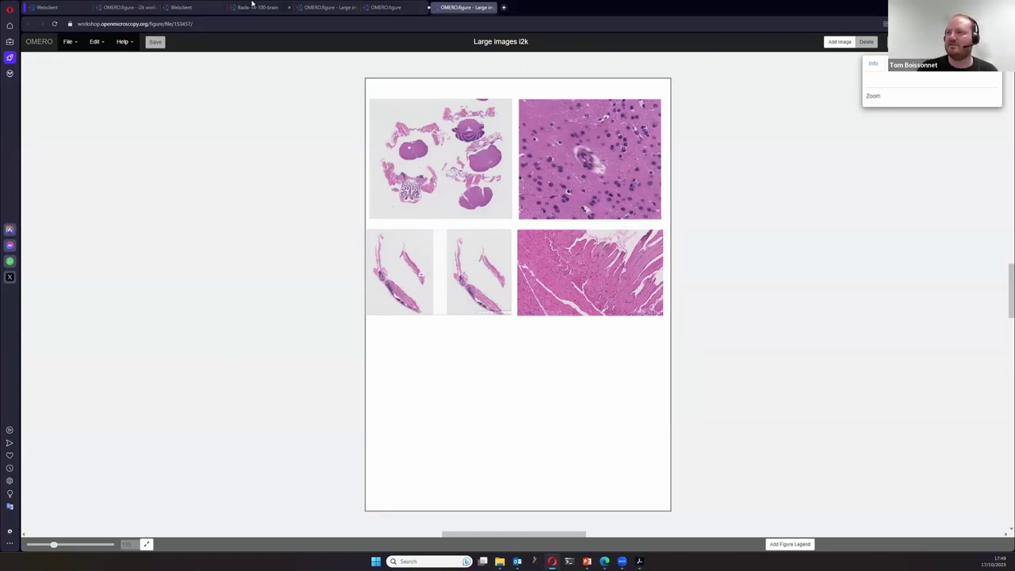
- Return to the fluorescence figure, highlight the first panel's image ID value in the exported JSON, and close the export
click(386, 7)
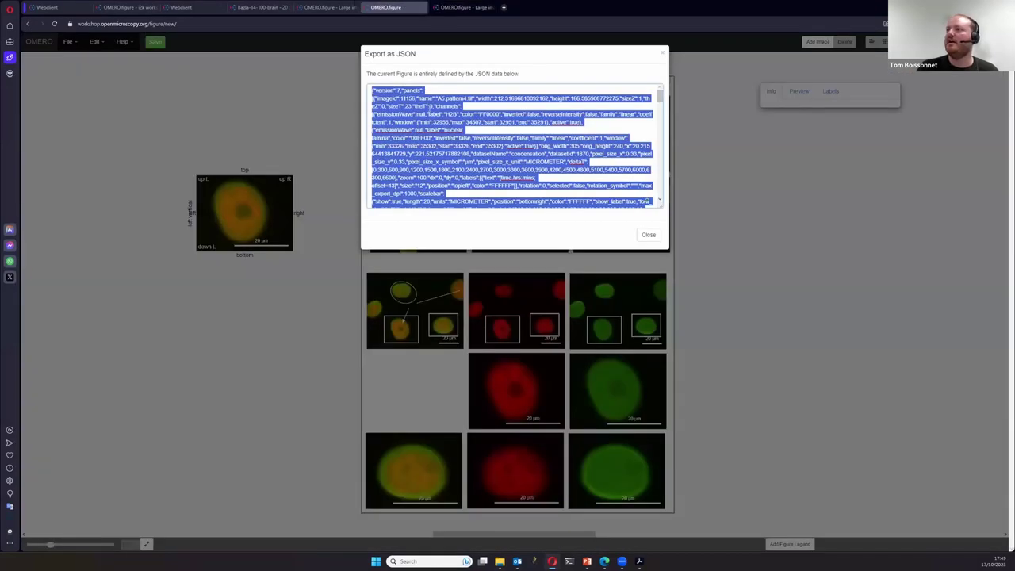
click(407, 98)
double_click(408, 98)
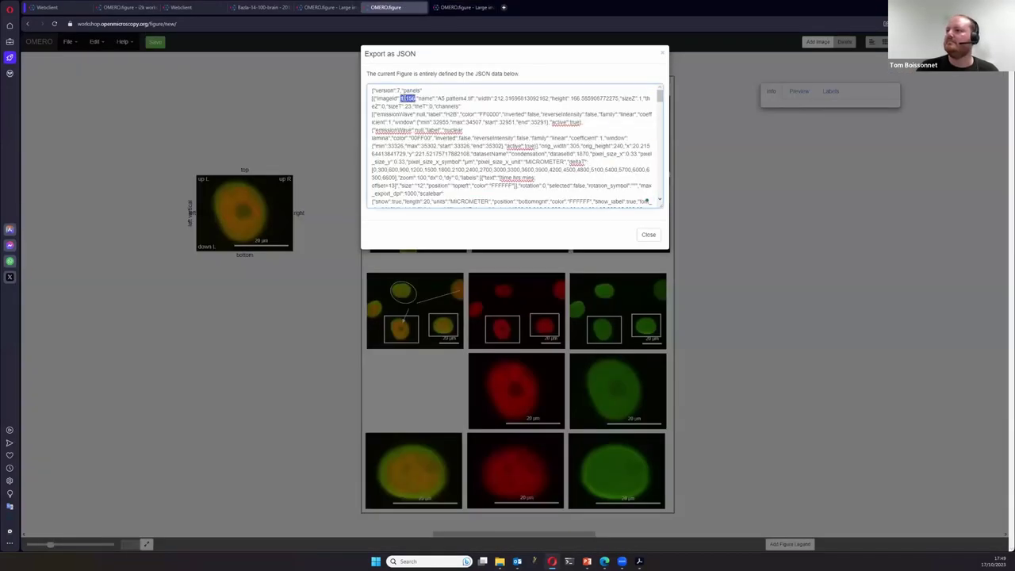
click(649, 234)
- Select the three first-row panels and open their image ID for editing
drag(301, 93, 680, 135)
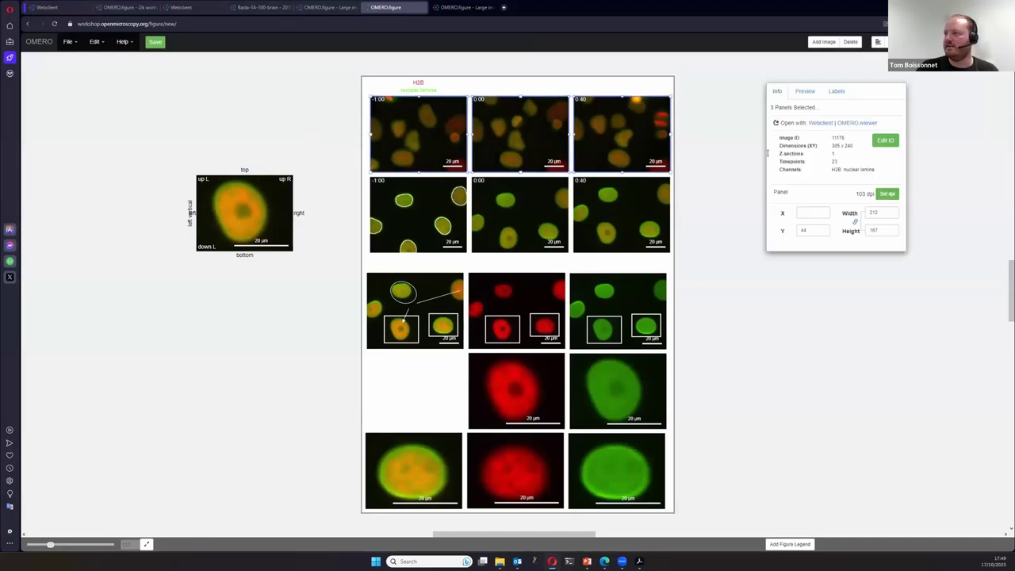
click(885, 140)
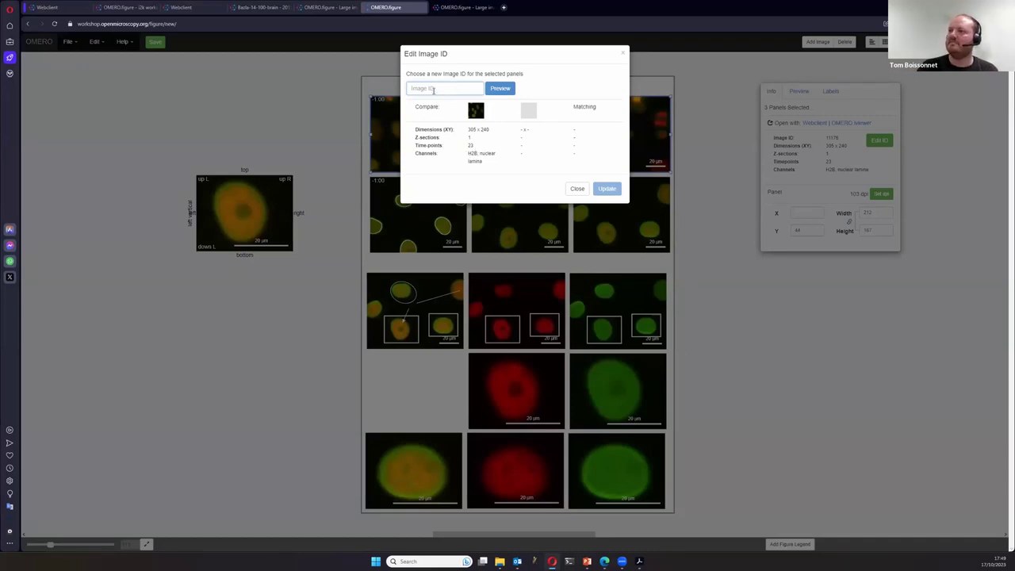
- Switch to the OMERO webclient, open the condensation dataset, and select the image ID of C4.pattern4.tif for copying
click(178, 7)
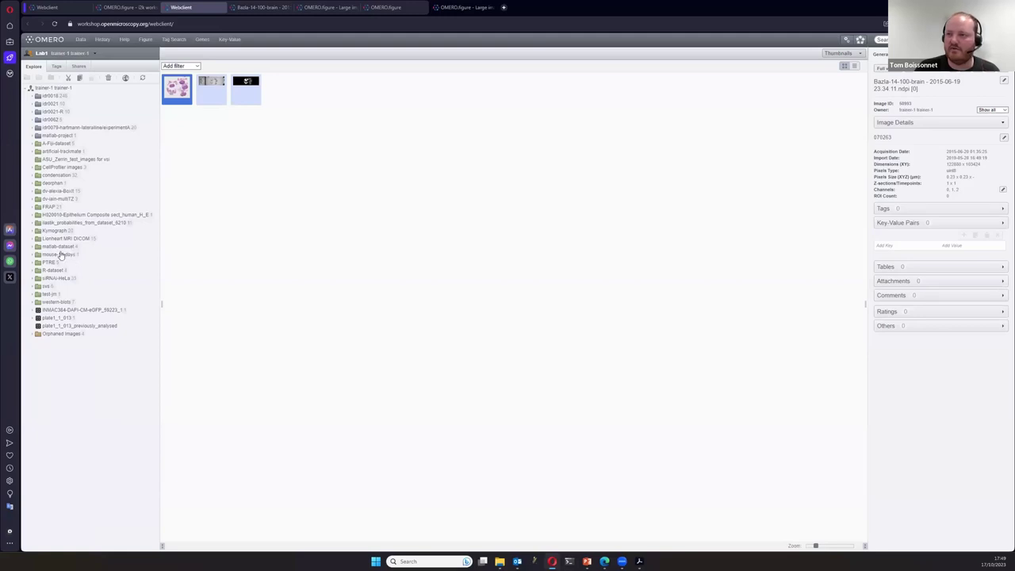
click(58, 280)
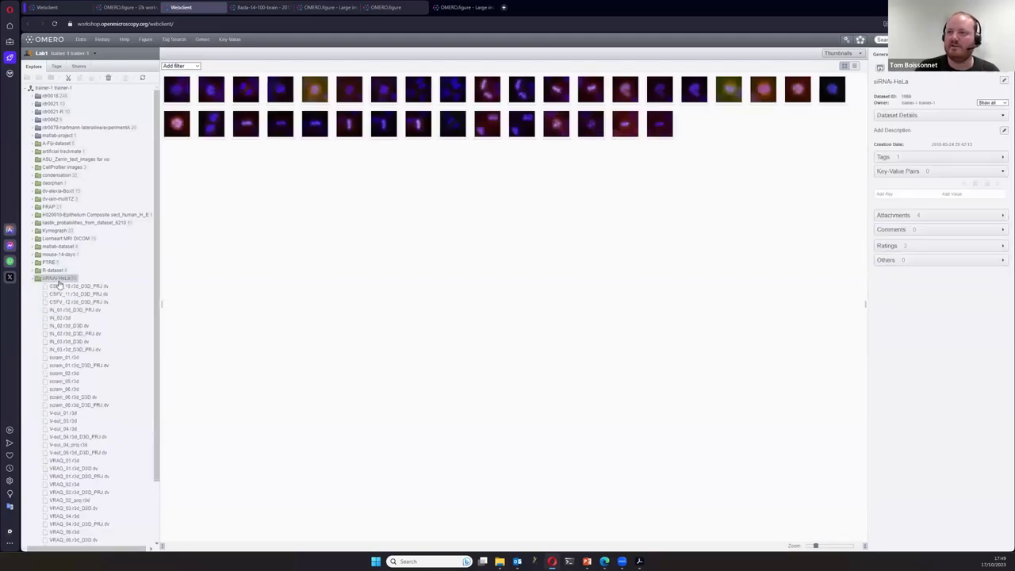
click(37, 279)
click(57, 175)
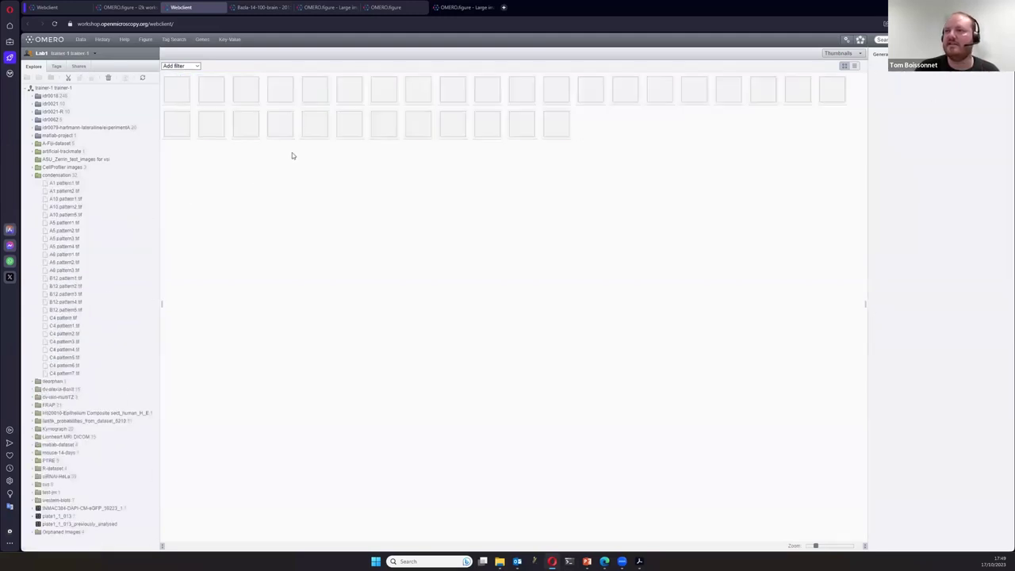
click(549, 127)
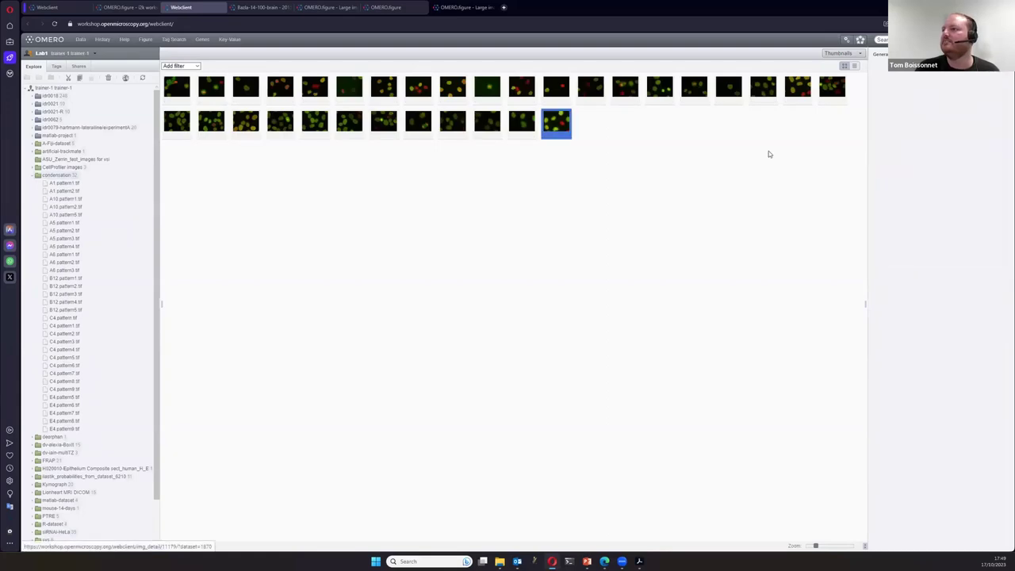
click(212, 125)
double_click(905, 96)
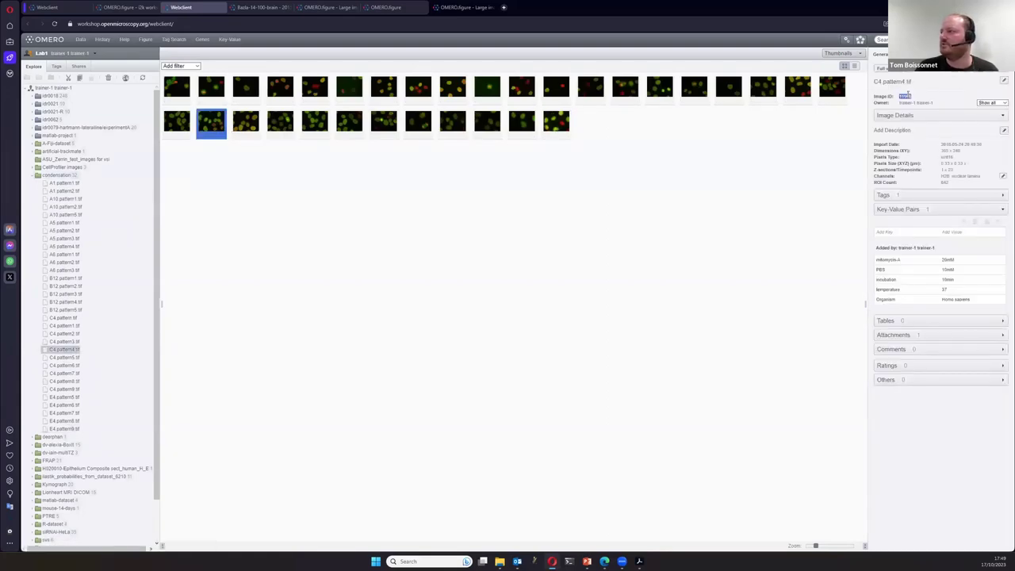
- Close the brain image viewer, return to the fluorescence figure, and update the three first-row panels to image ID 11168
click(326, 6)
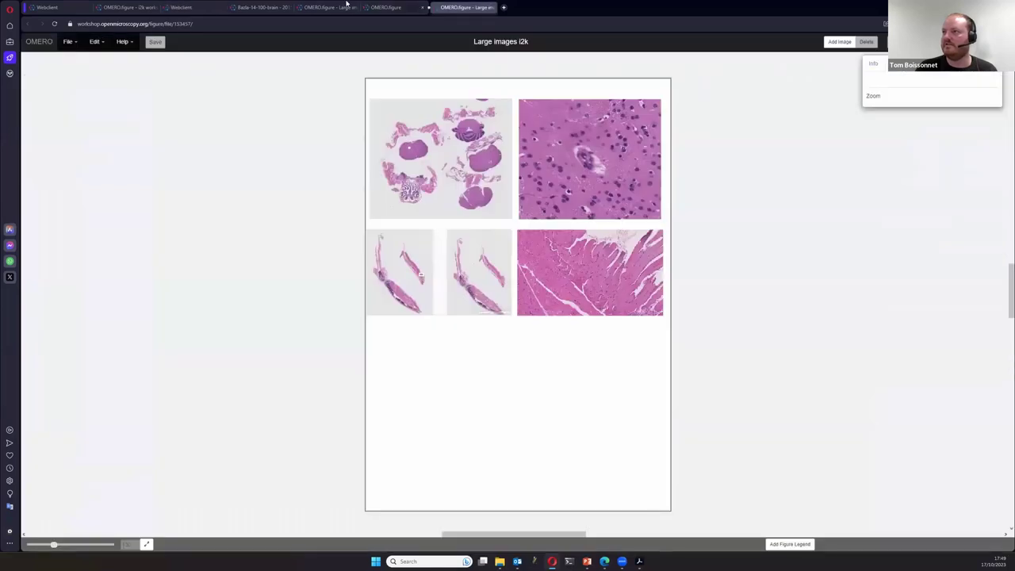
click(234, 6)
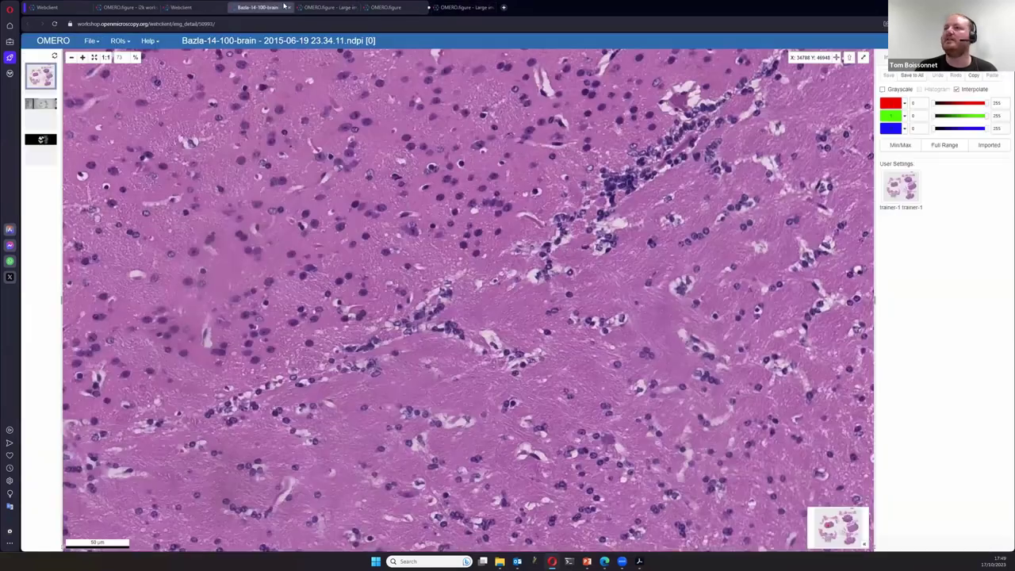
click(288, 7)
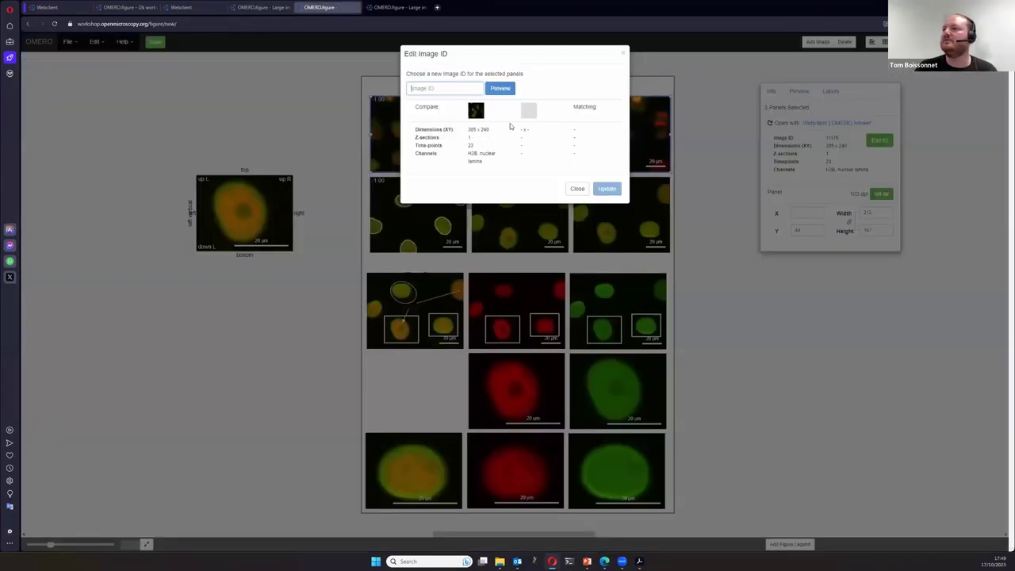
text(11165)
click(499, 88)
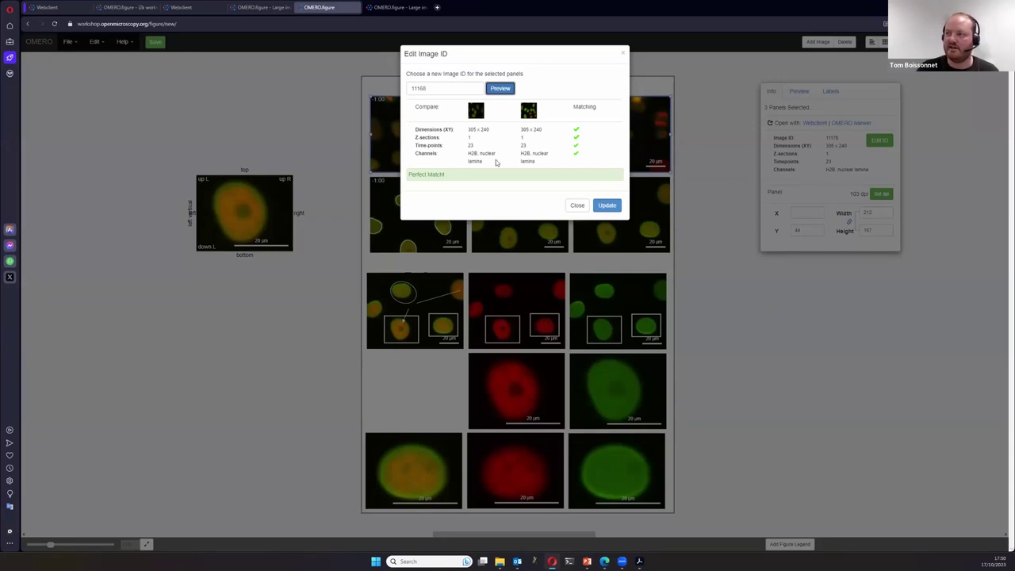
click(607, 206)
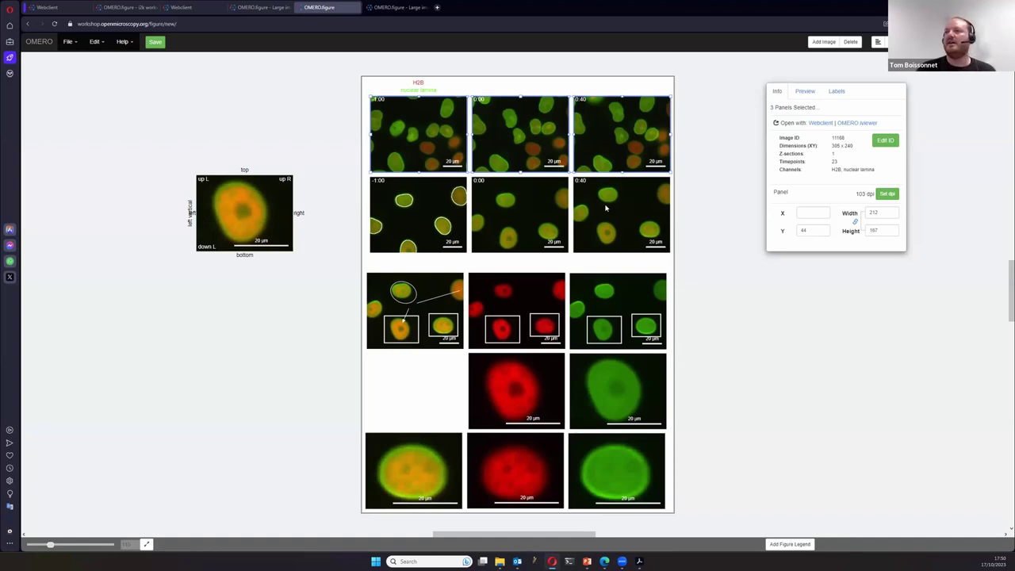
- Switch to the OMERO webclient, collapse the condensation dataset, and browse Lionheart MRI DICOM and well F6 of plate1_1_013
click(195, 7)
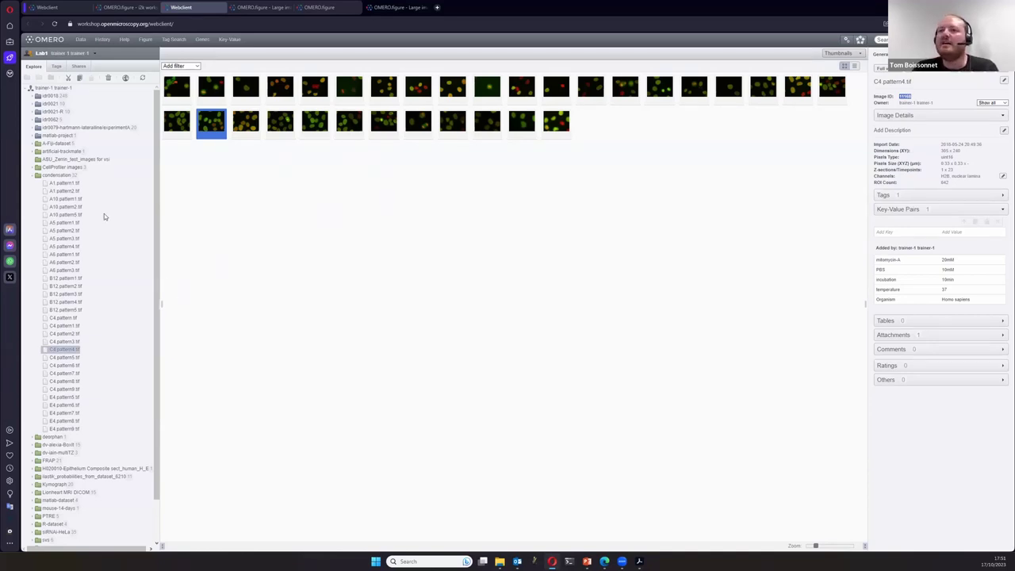
click(33, 175)
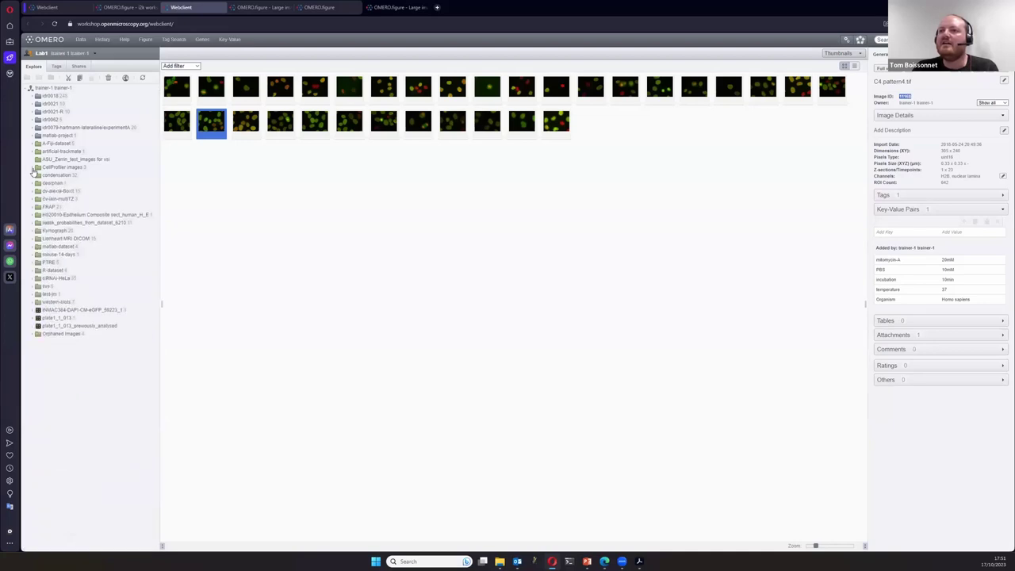
click(877, 310)
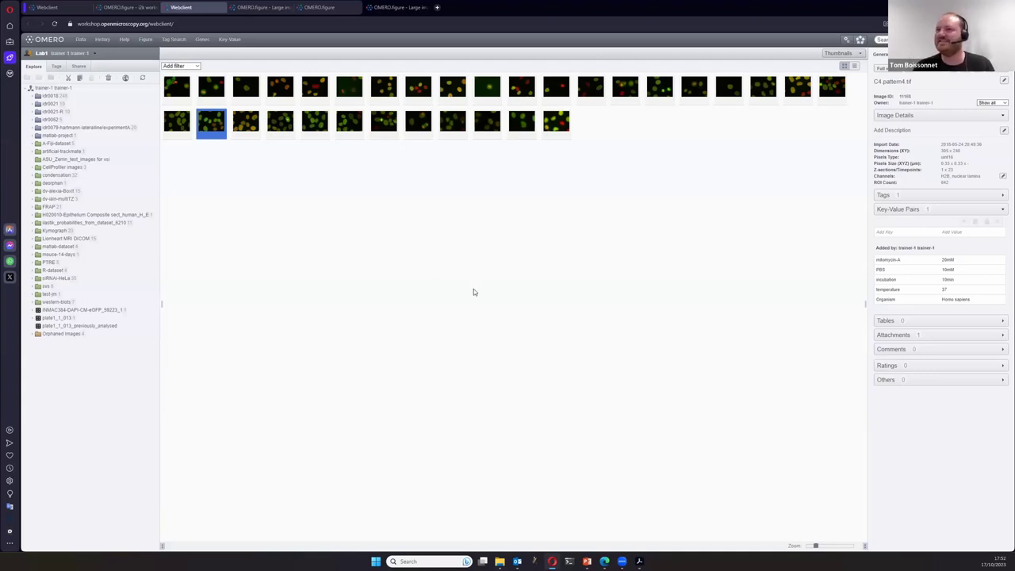
double_click(72, 239)
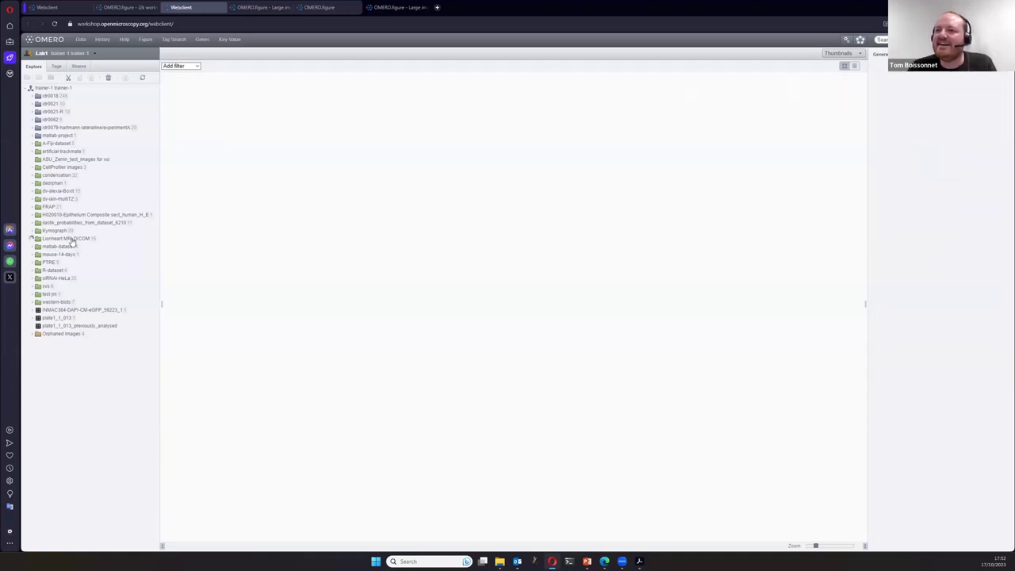
click(32, 240)
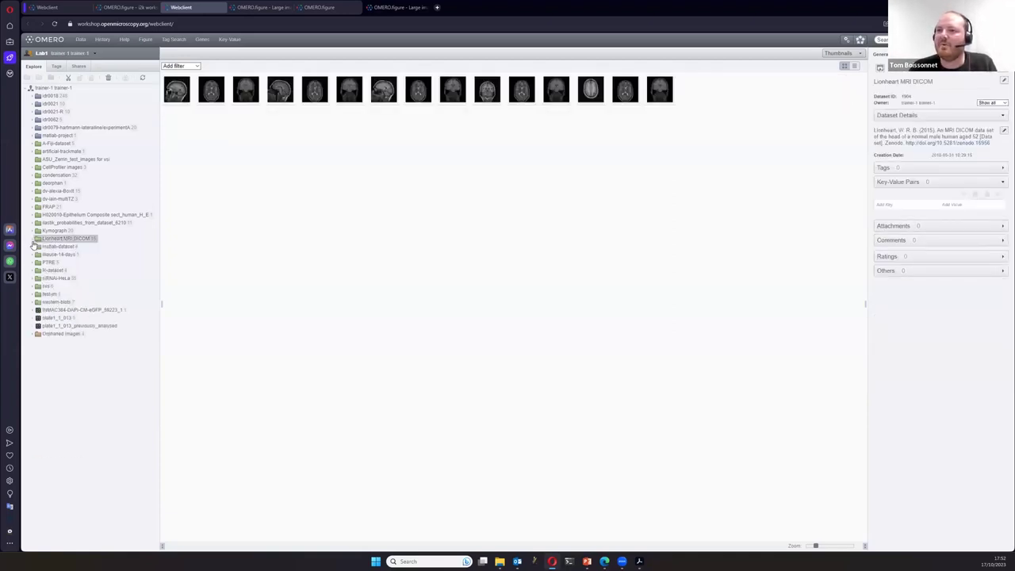
double_click(54, 318)
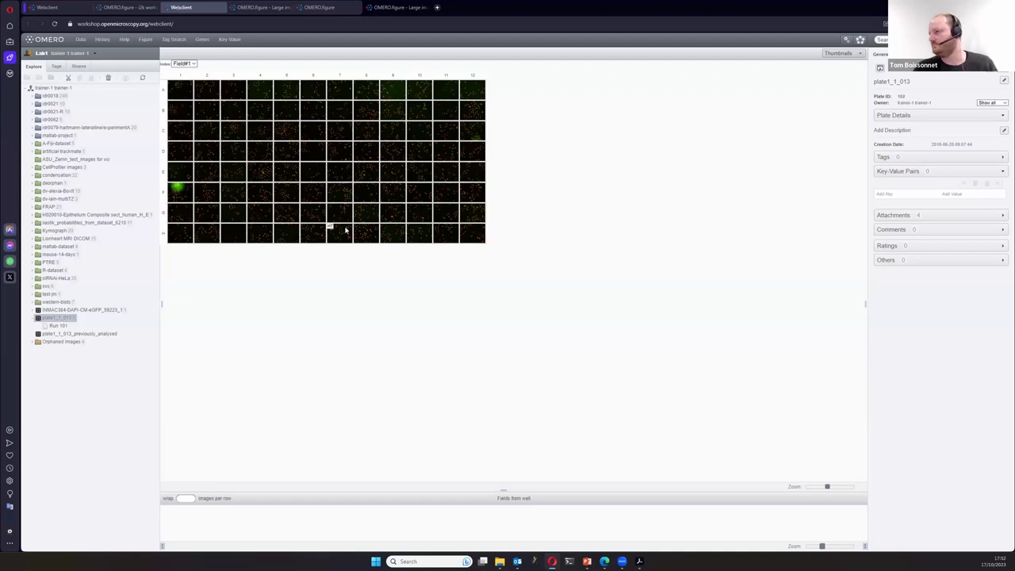
click(316, 197)
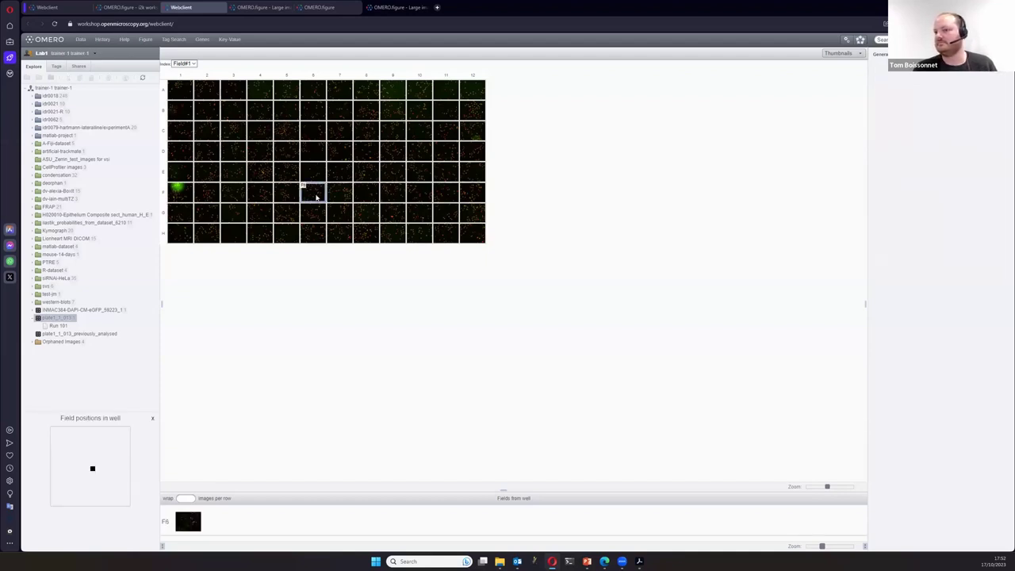
- Switch to the "Large images i2k" figure and zoom the first panel in the top row to 125%
click(265, 9)
click(496, 173)
click(903, 64)
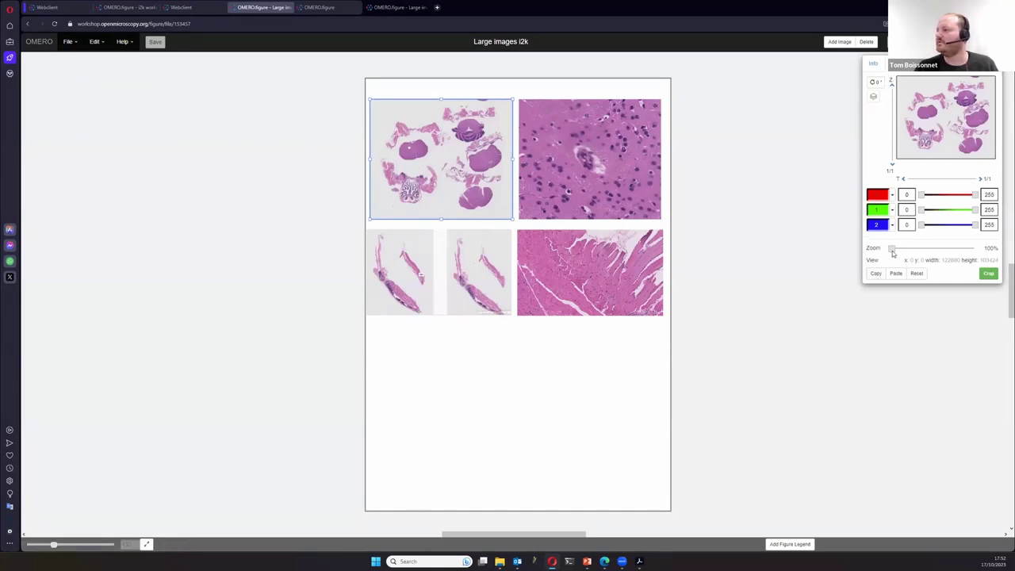
drag(892, 250, 895, 250)
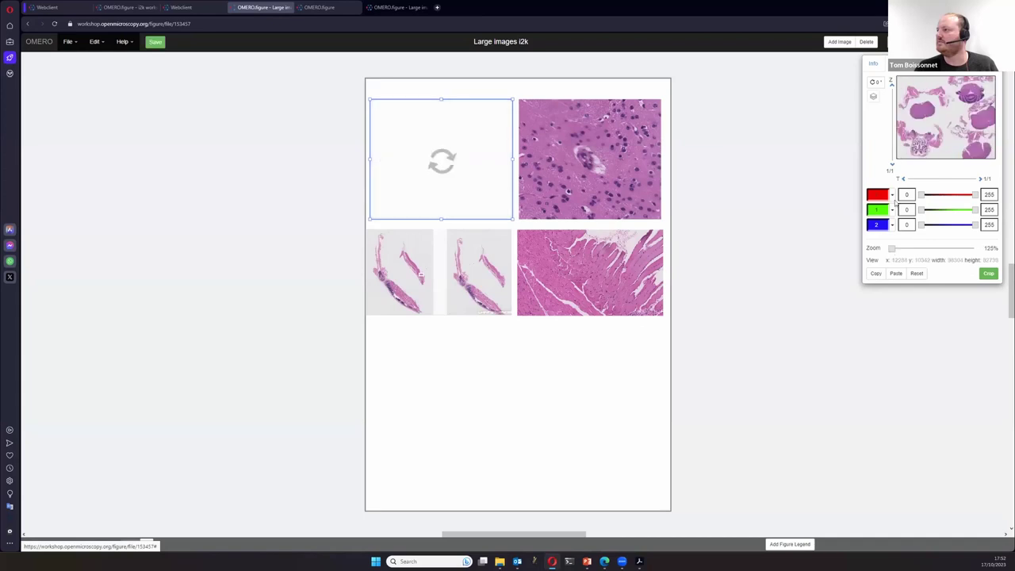
- Return to the fluorescence figure and rotate the three first-row panels to 50°
click(344, 5)
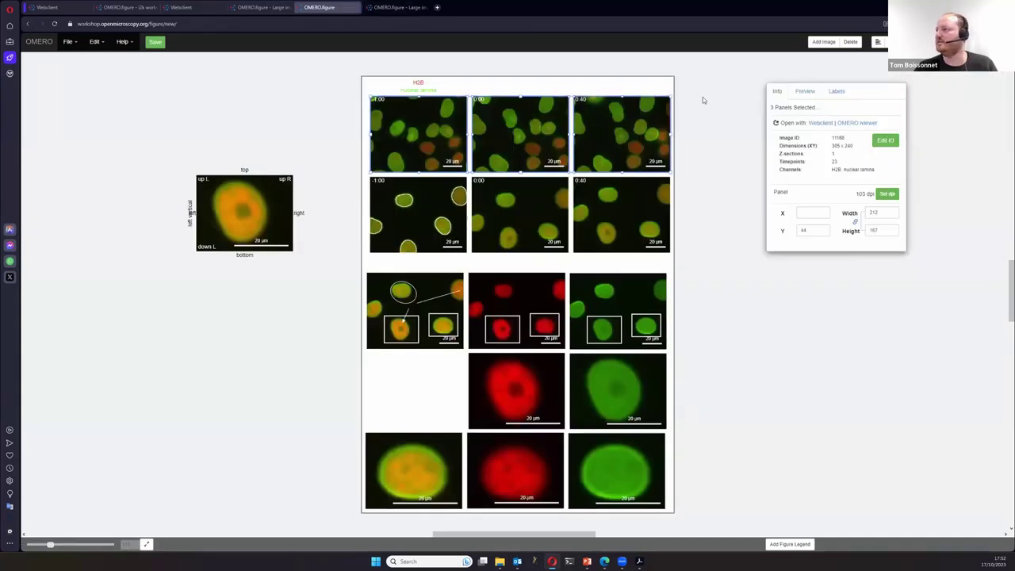
click(805, 91)
drag(779, 123, 779, 173)
- Move the first panel of the first row off the page on its own, then back near the start of its row
click(362, 124)
drag(423, 121, 312, 102)
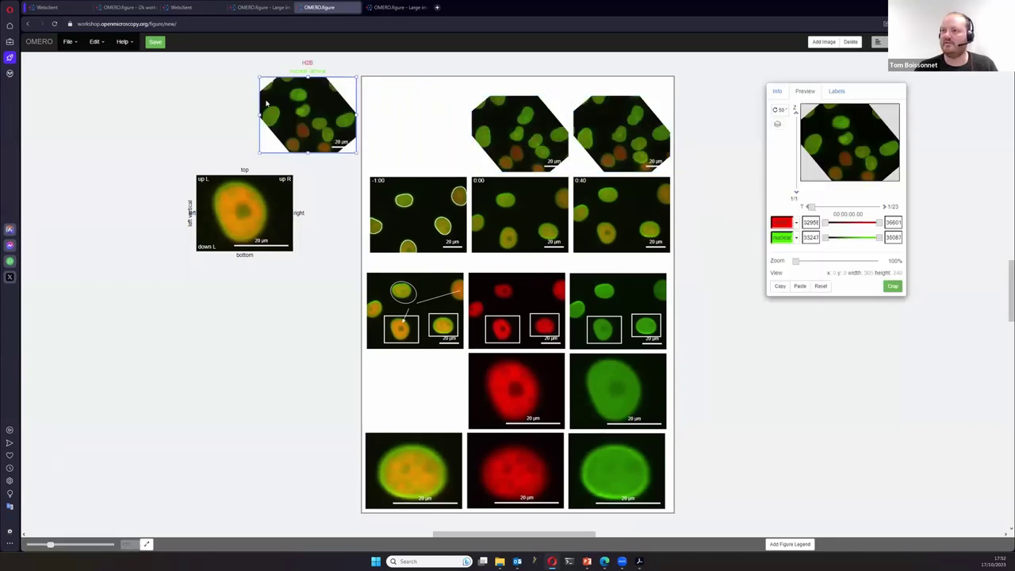
click(381, 139)
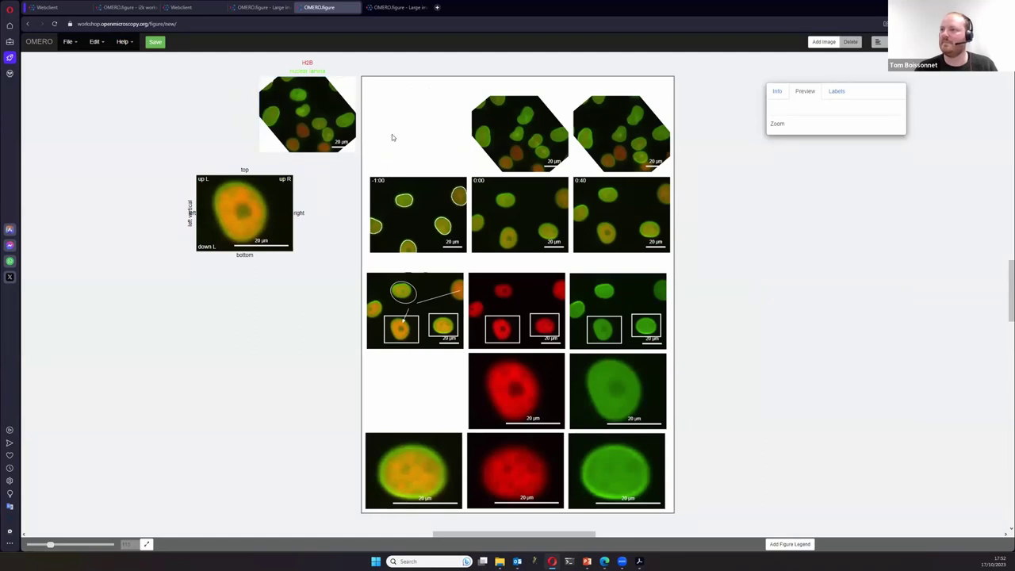
click(300, 112)
drag(356, 119, 459, 131)
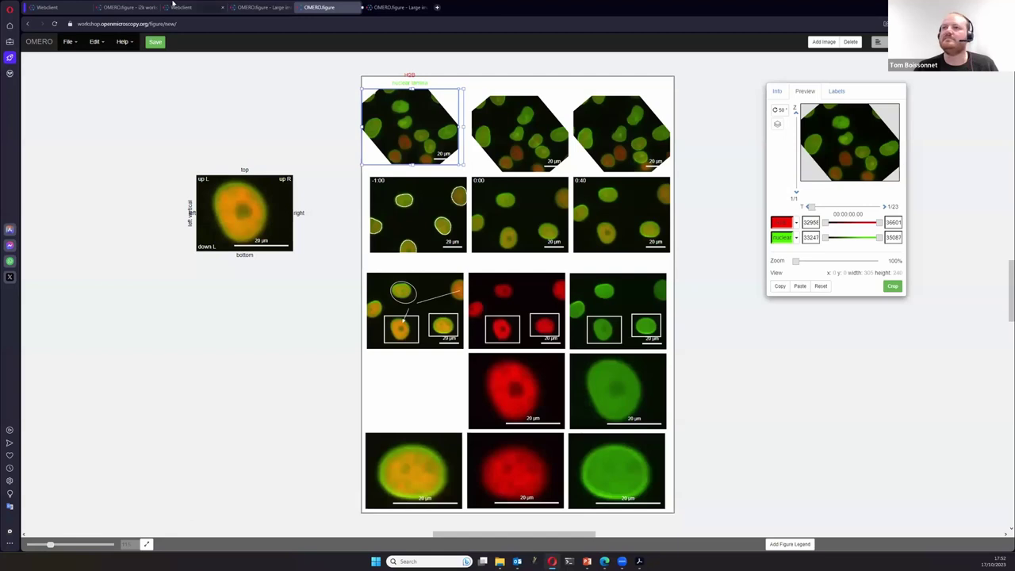
- Switch to the first webclient, browse to the Blastocysts dataset of idr0062, and view the details of B1_C1.tif and B4_C2.tif
key(ctrl+shift+Tab)
key(ctrl+shift+Tab)
key(ctrl+shift+Tab)
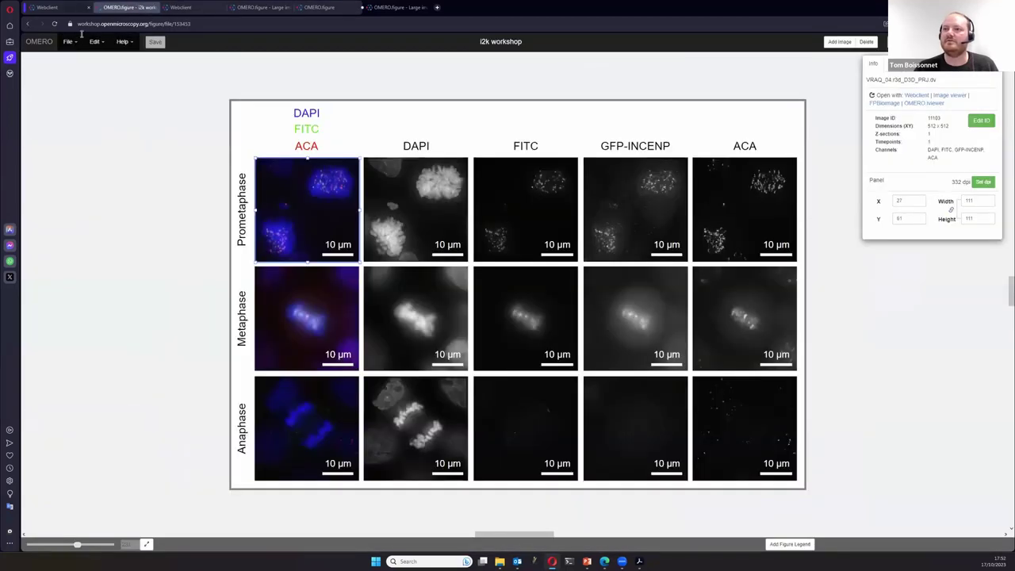
key(ctrl+shift+Tab)
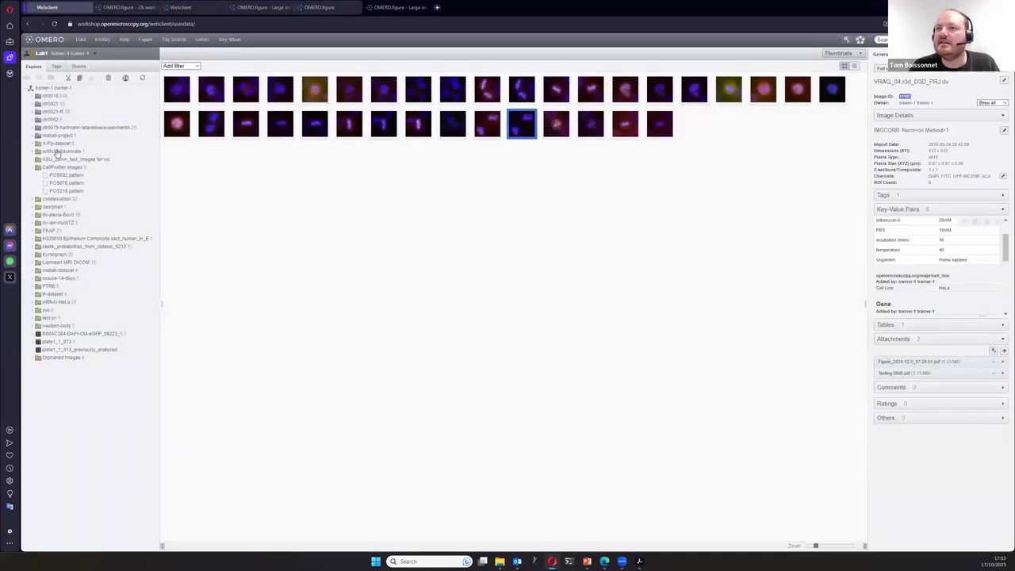
click(57, 152)
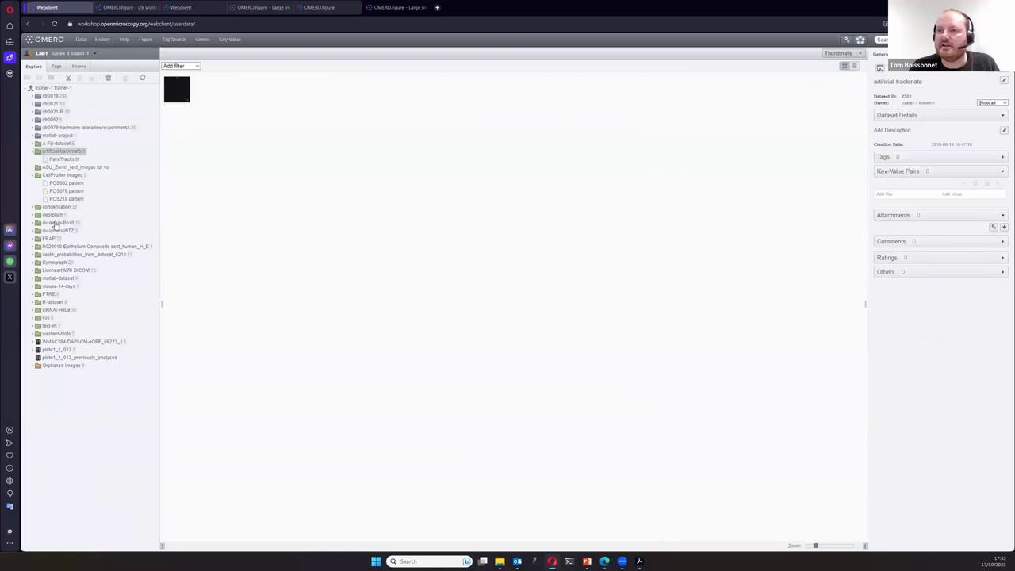
click(48, 119)
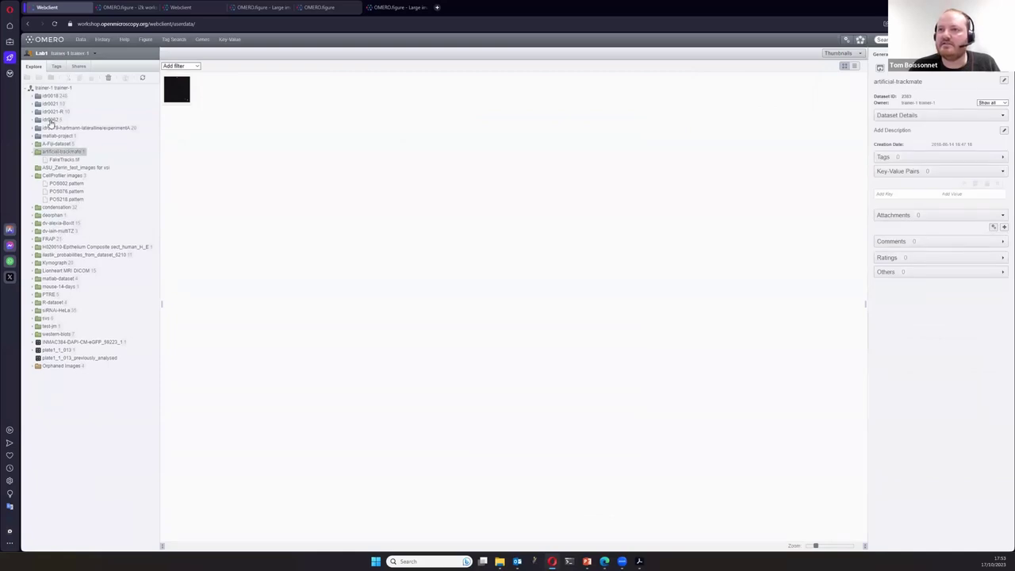
click(54, 136)
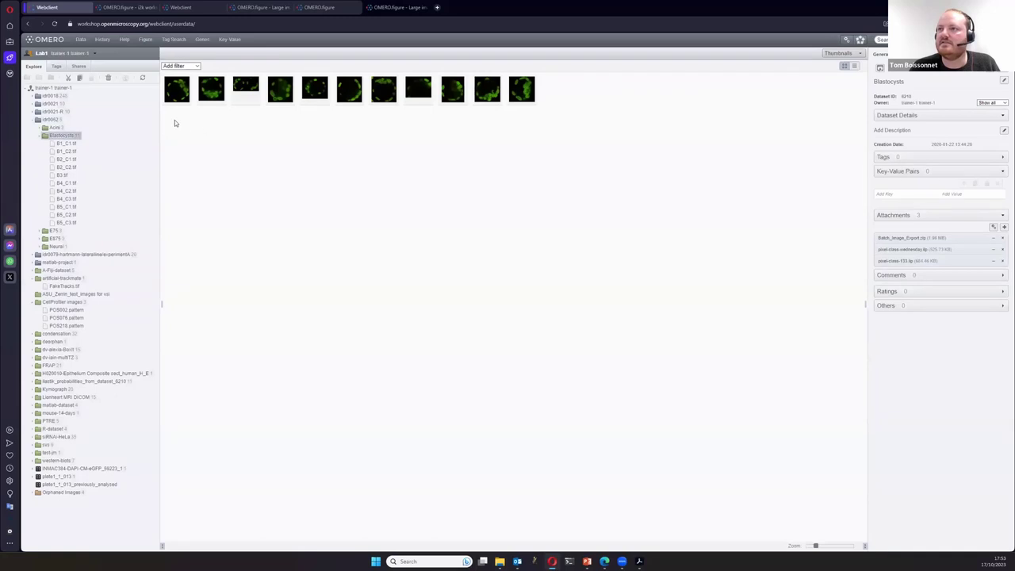
click(178, 90)
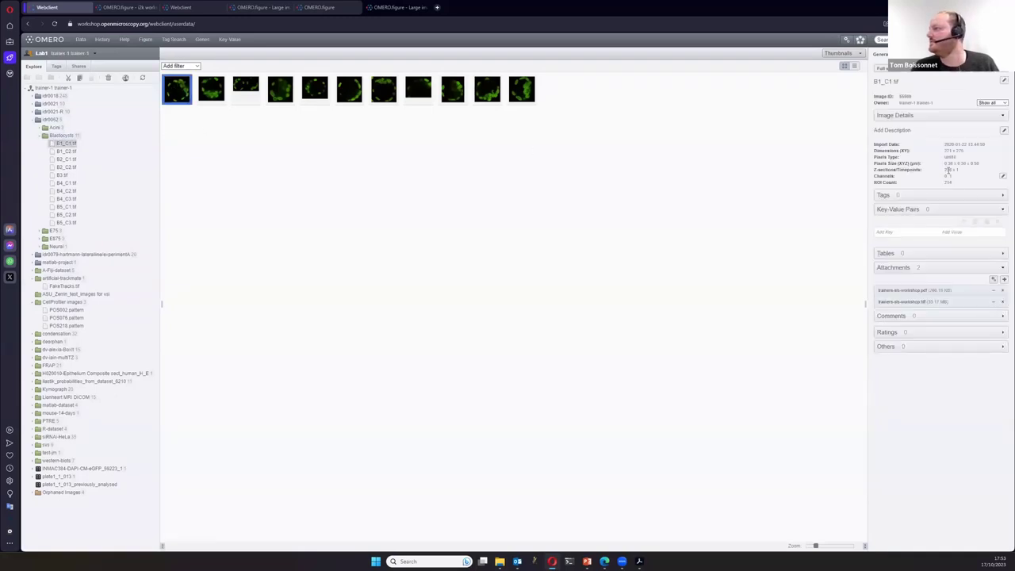
click(66, 191)
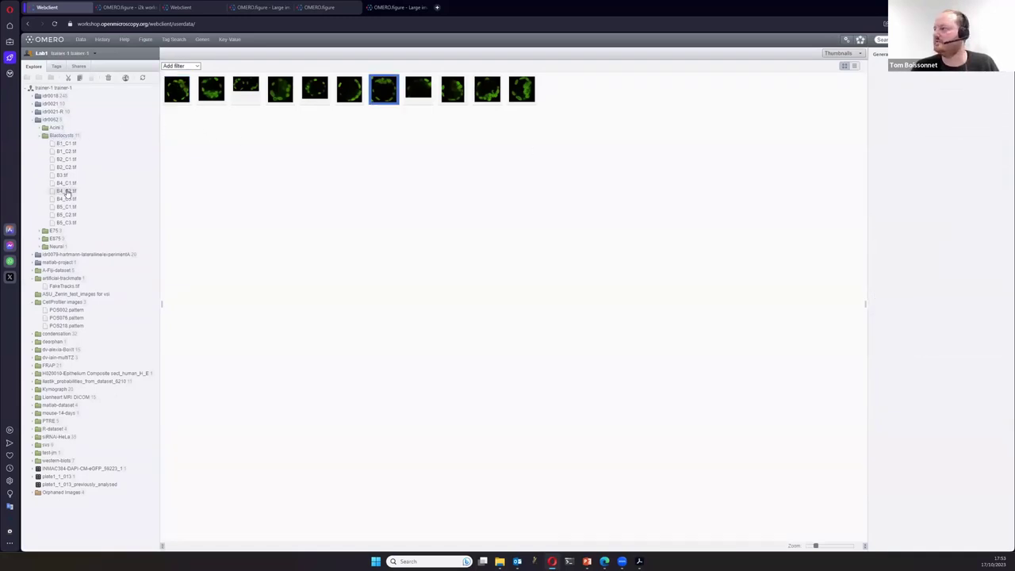
- Select E14tg2a_d2.tif in the first dataset of idr0062 and open it in a new OMERO.figure
click(55, 127)
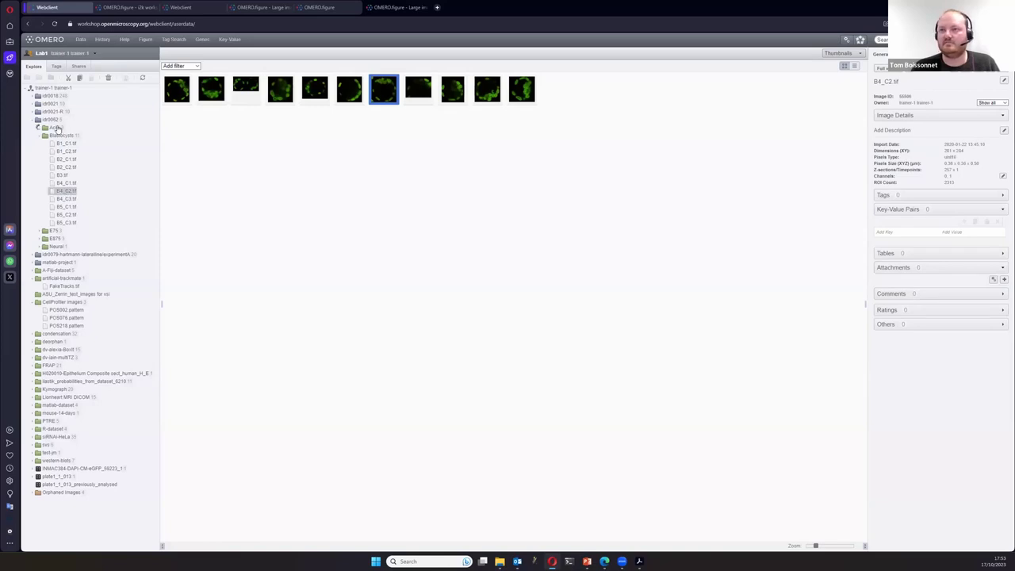
click(186, 88)
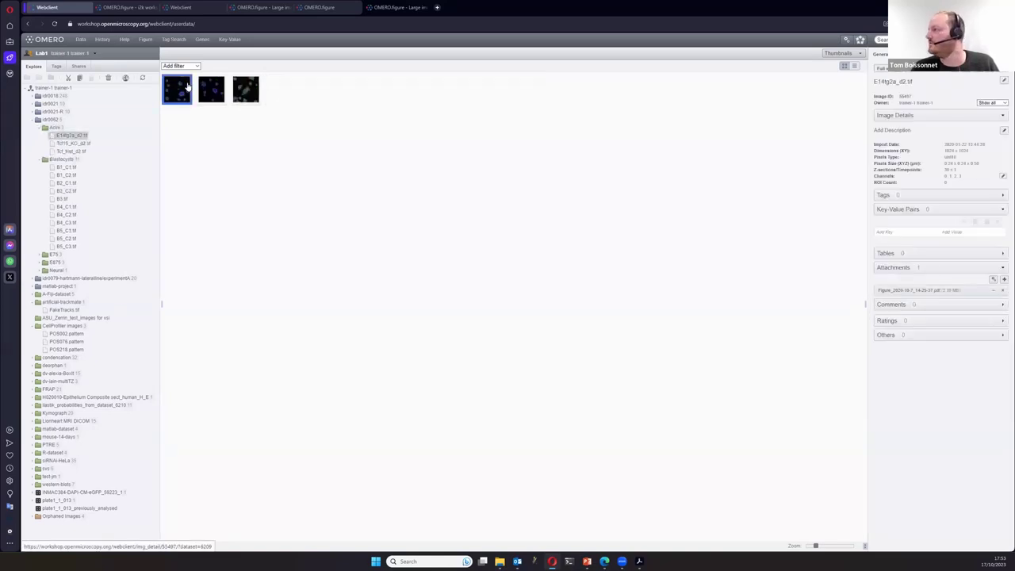
right_click(66, 139)
mouse_move(88, 207)
click(144, 217)
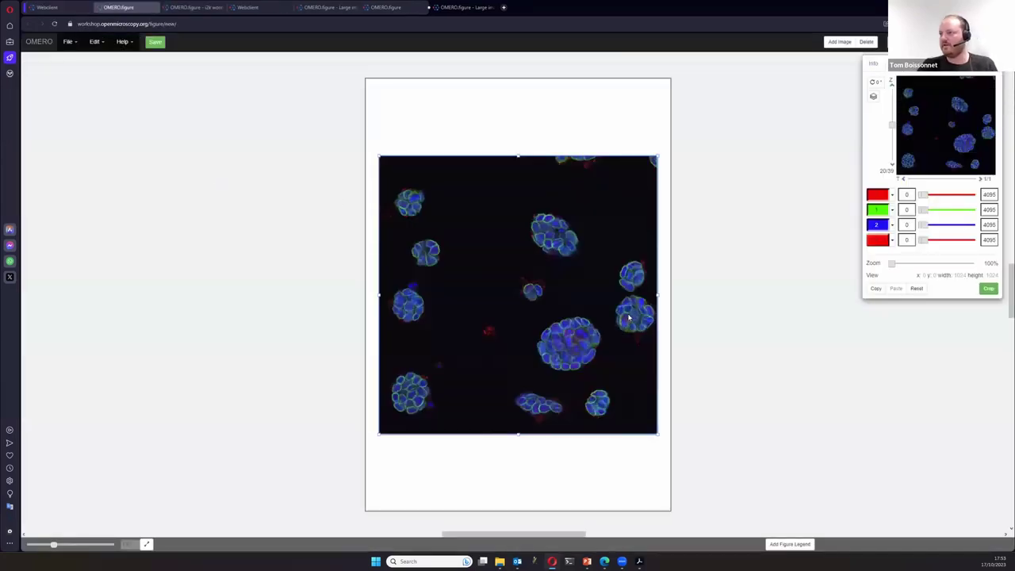
- Shrink the panel to about a third of its width and apply a maximum intensity Z-projection over sections 3-16
drag(657, 434, 464, 271)
drag(892, 126, 892, 154)
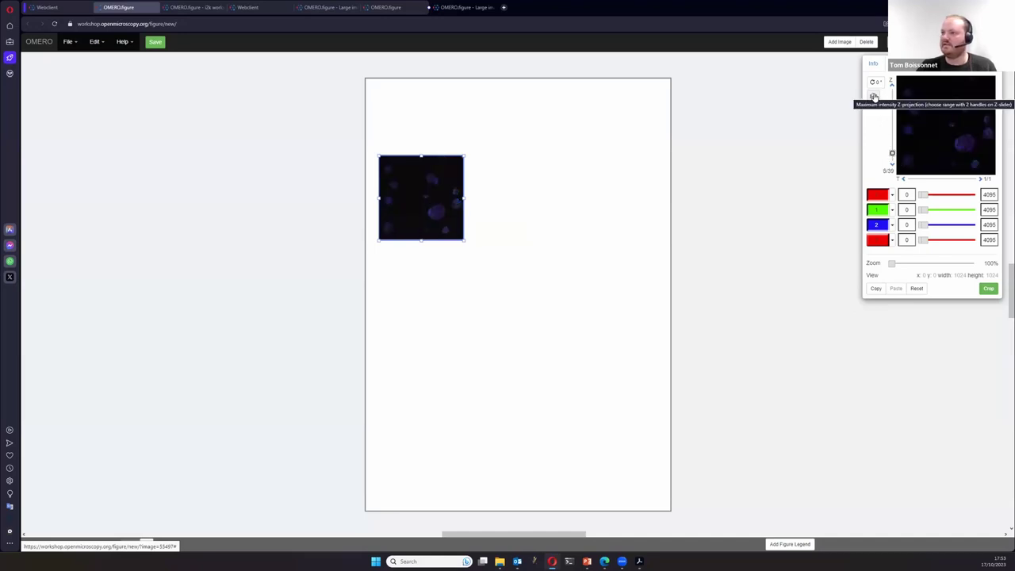
click(873, 96)
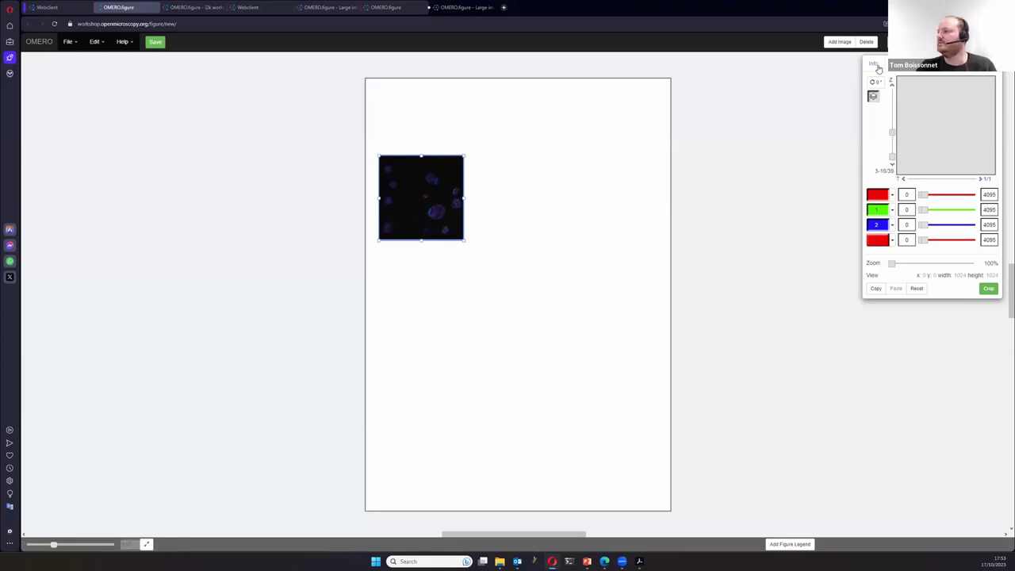
drag(922, 87, 829, 123)
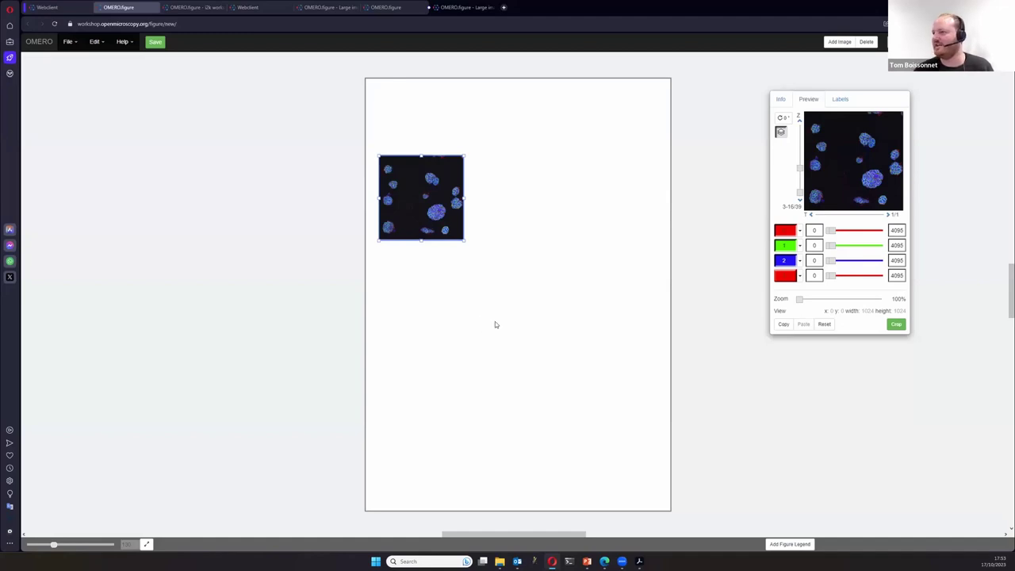
- Add a black size 12 label showing the Z position in pixels above the panel
click(840, 99)
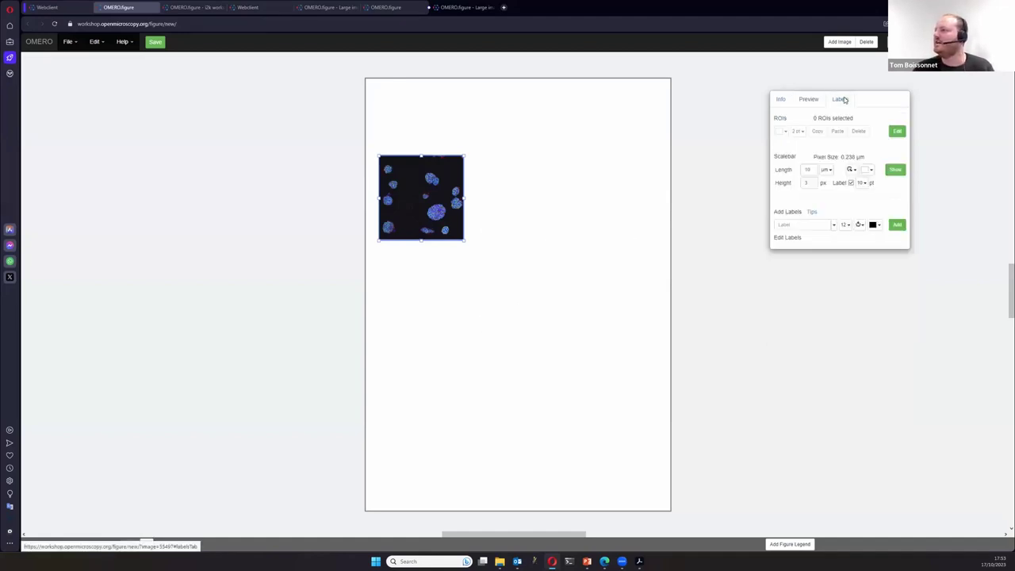
click(835, 225)
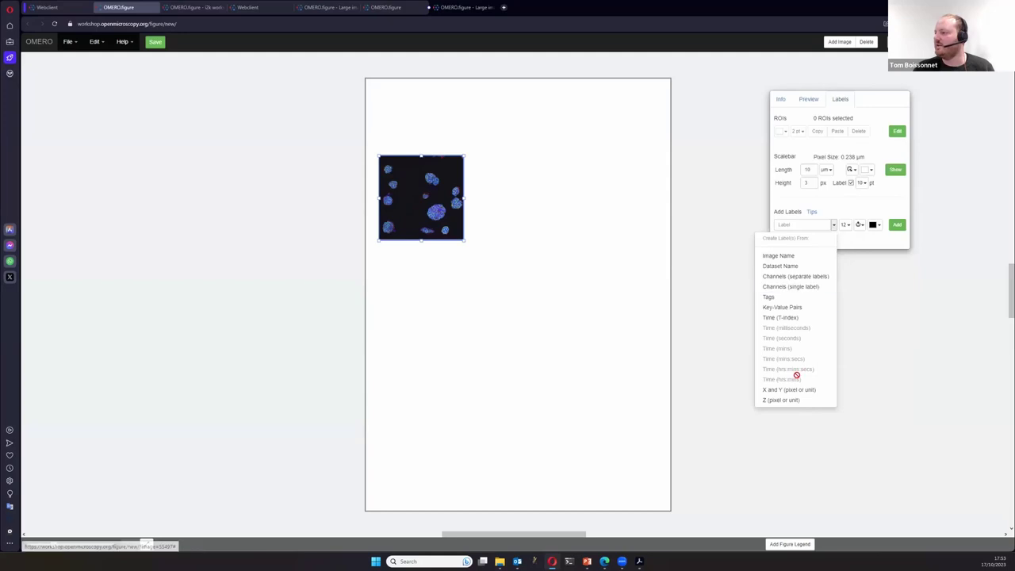
click(786, 399)
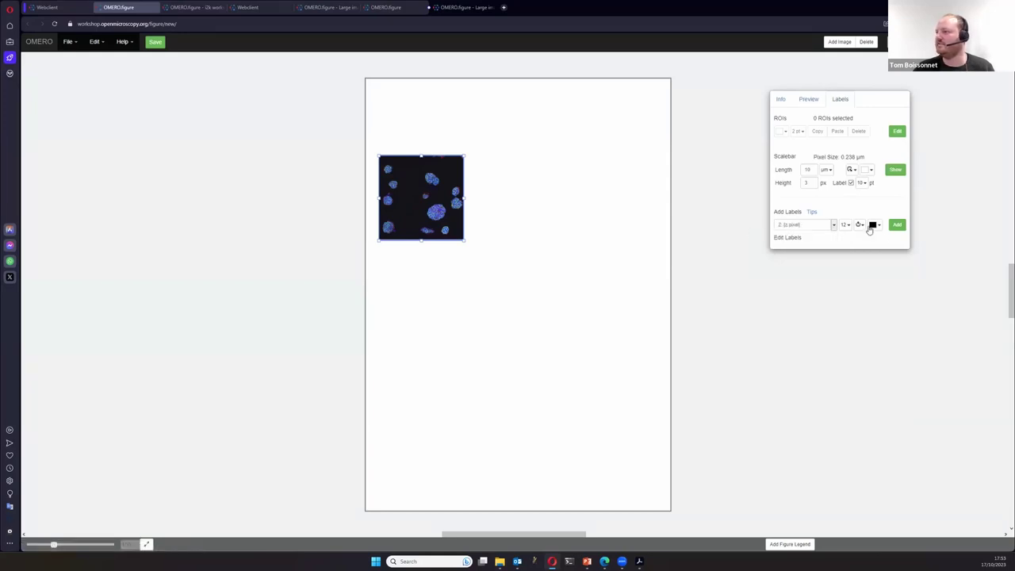
click(897, 226)
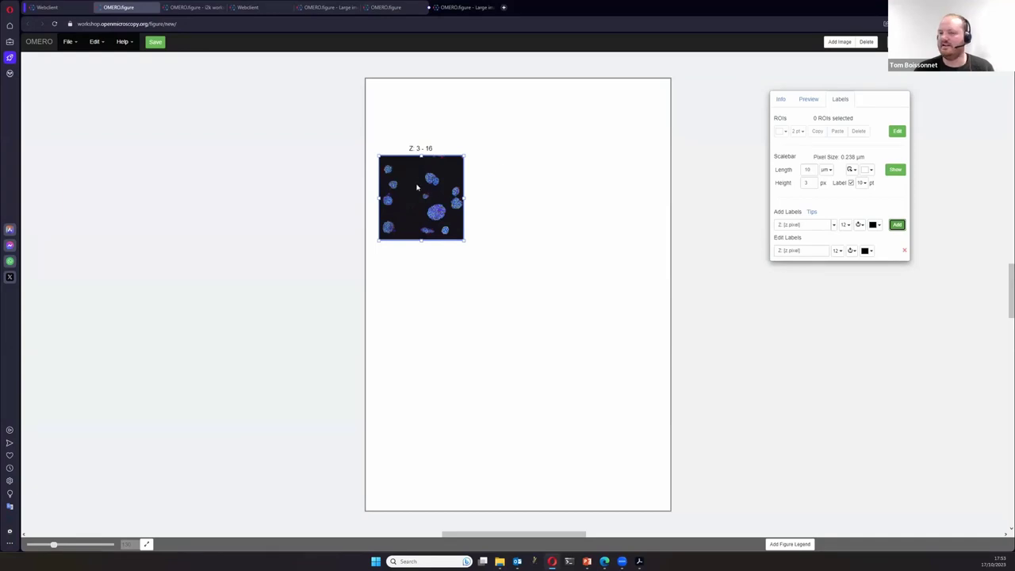
- Duplicate the labelled panel, place the copy beside the original, and set its Z-projection range to 14-26
key(ctrl+d)
drag(429, 278, 520, 189)
click(809, 99)
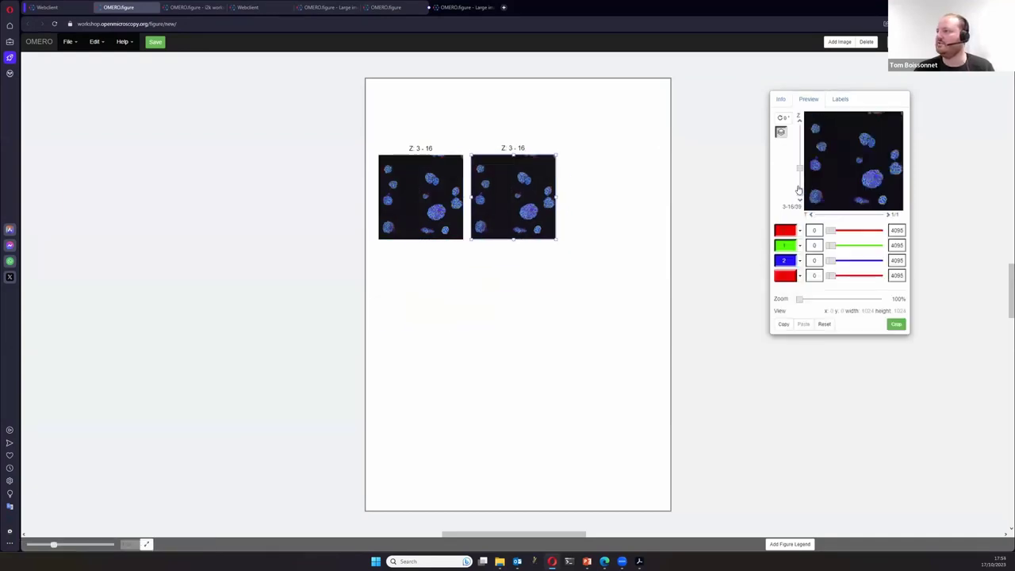
drag(799, 193, 800, 157)
click(595, 197)
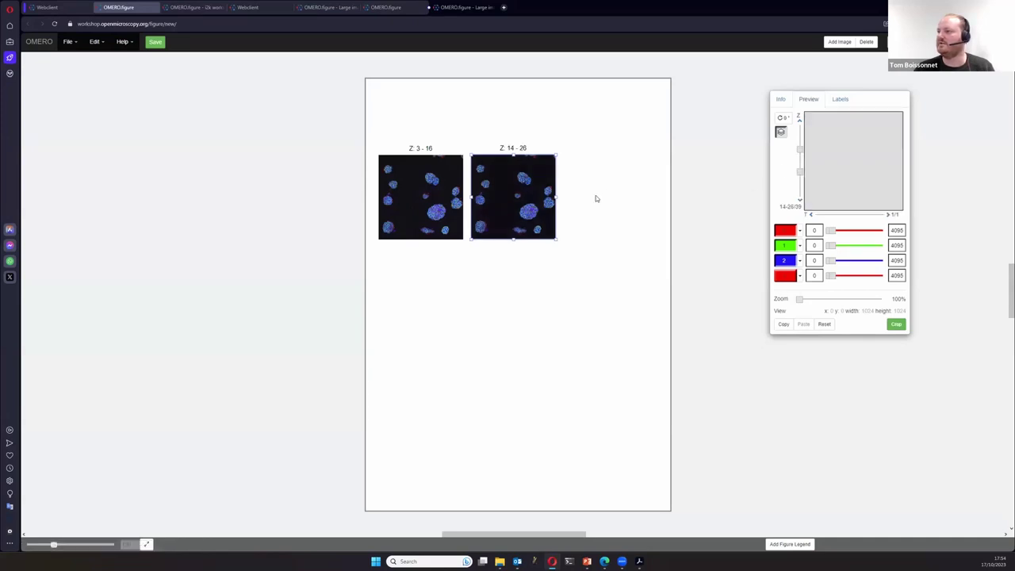
- Paste a third copy of the panel at the end of the row and set its Z-projection range to 25-39
key(ctrl+v)
drag(419, 383, 597, 205)
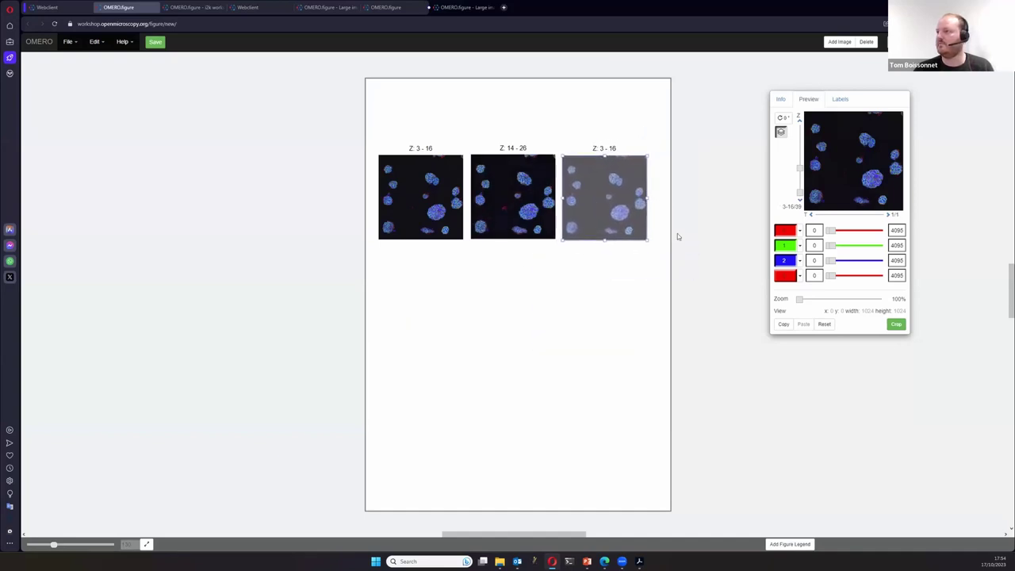
drag(799, 128, 798, 193)
click(780, 133)
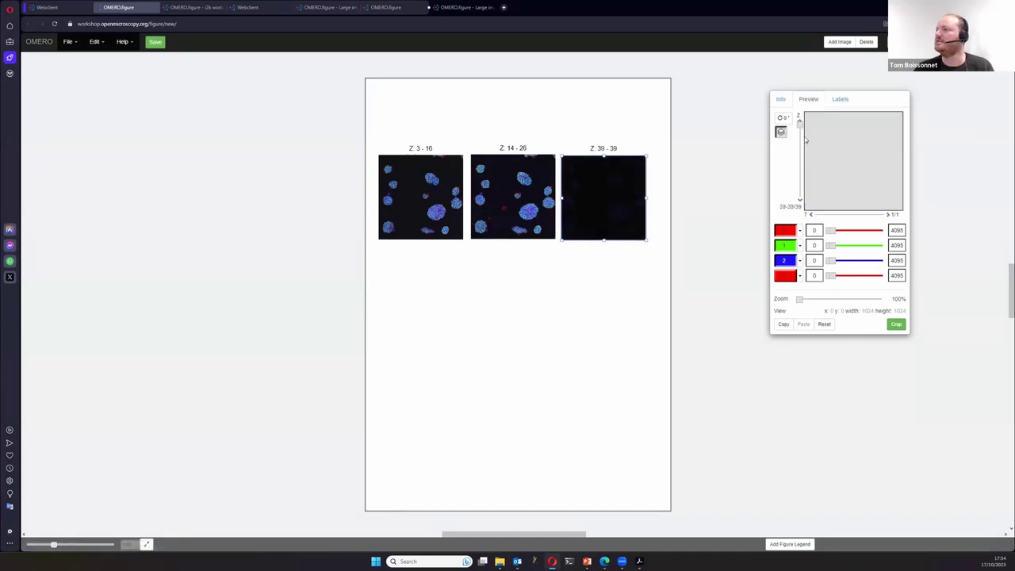
drag(799, 126, 799, 153)
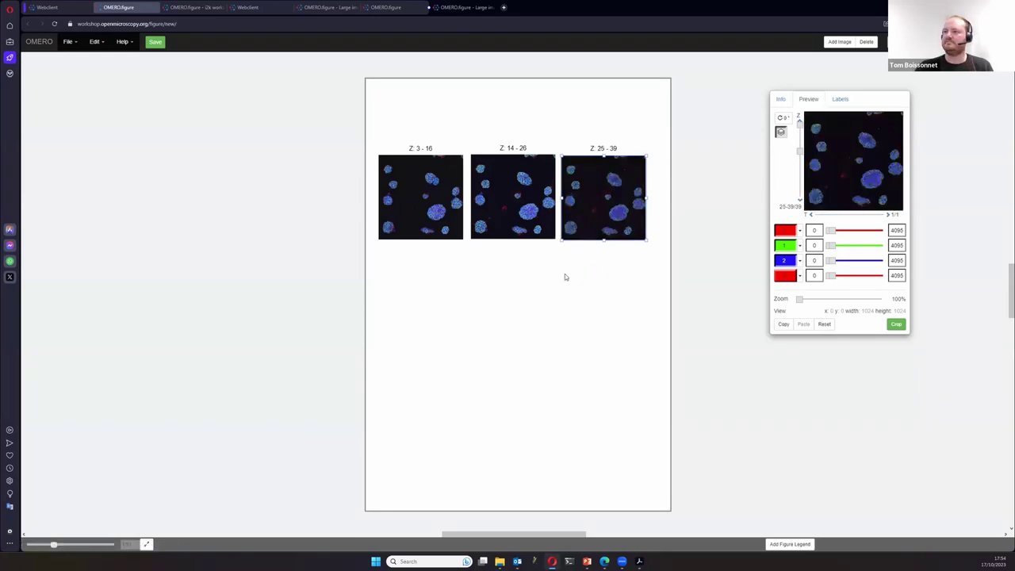
- Select all three panels, align them in an evenly spaced row, and bring up their label settings
drag(608, 227, 609, 227)
key(ctrl+a)
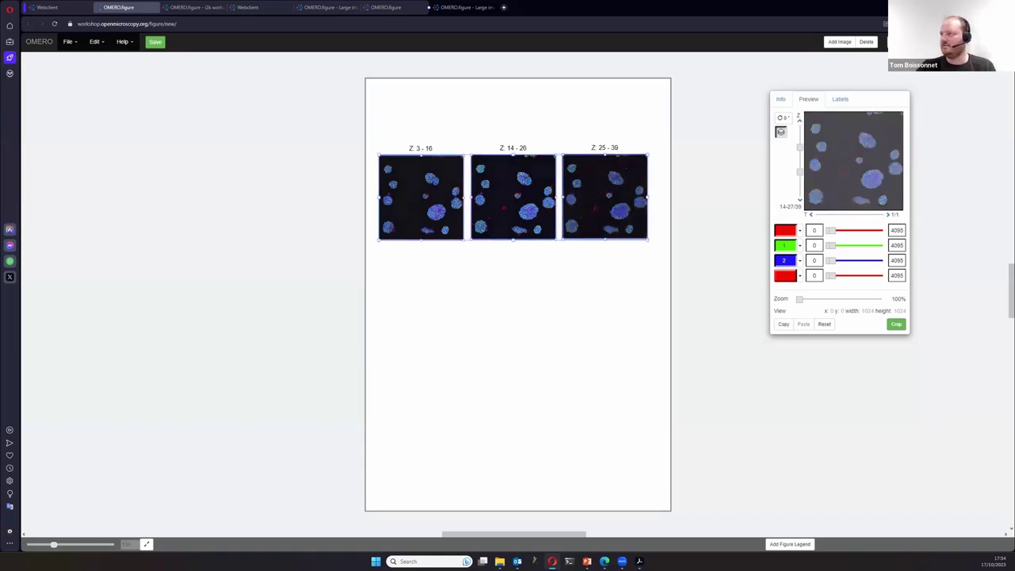
click(840, 99)
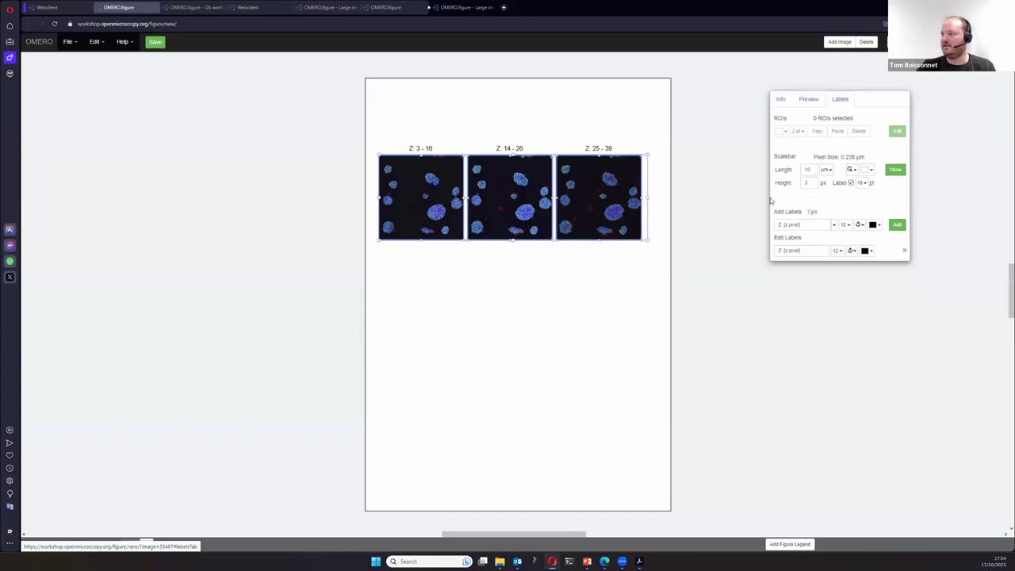
- Consult the label tips on dynamic properties and change the three panels' Z label to Z: [z.unit]
click(813, 213)
scroll(461, 228, down, 5)
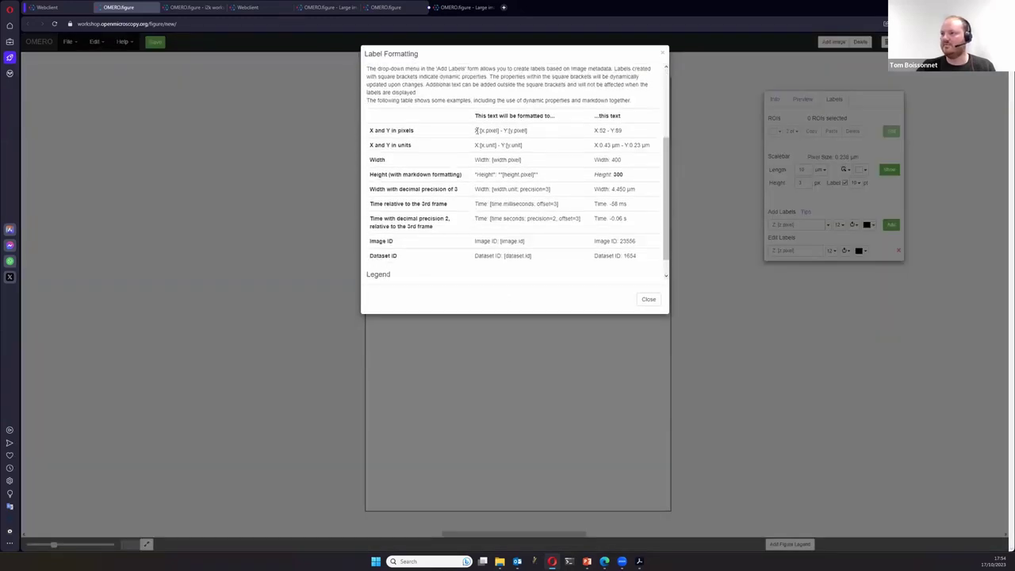
drag(474, 132, 526, 137)
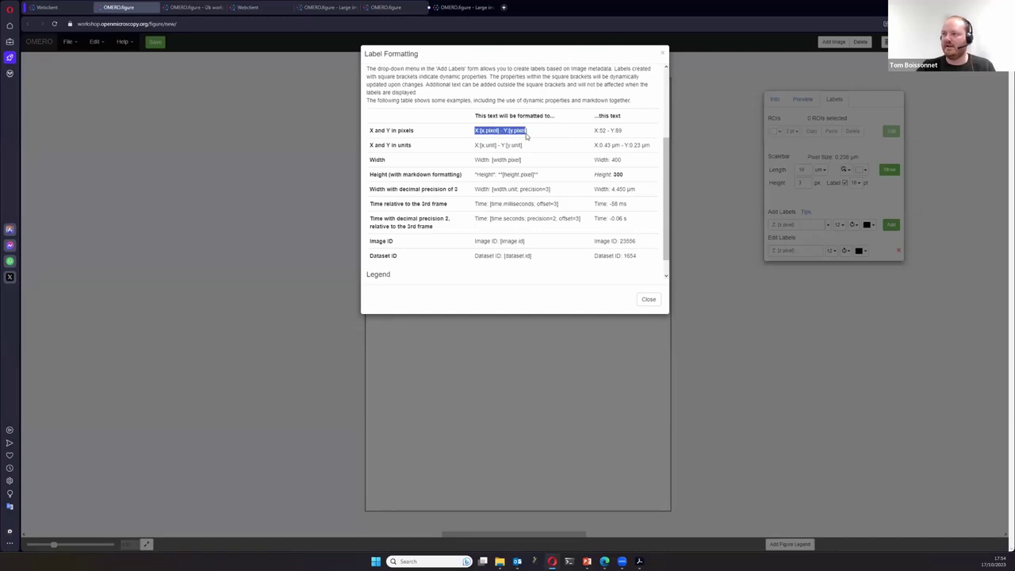
drag(529, 87, 524, 62)
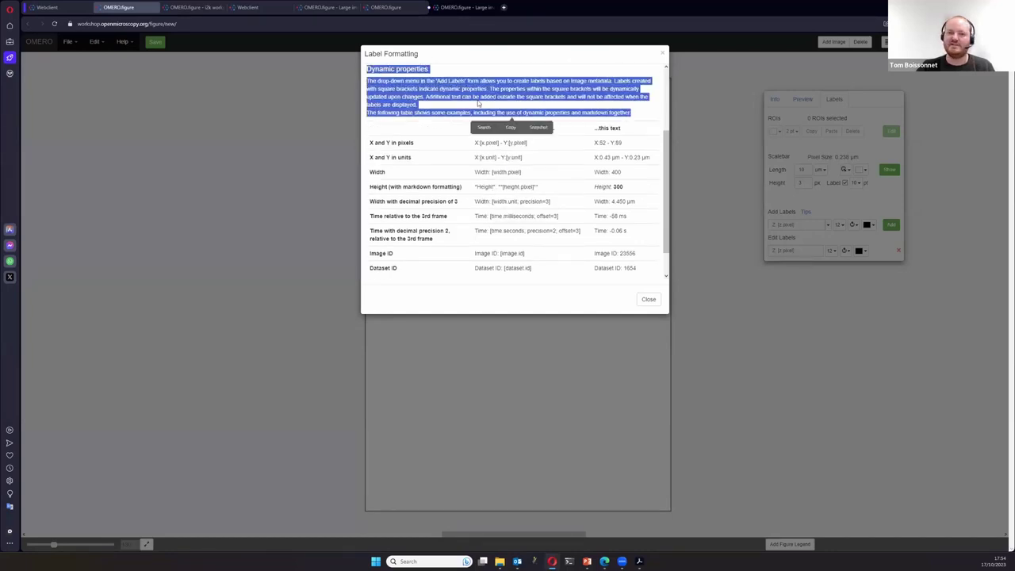
click(479, 104)
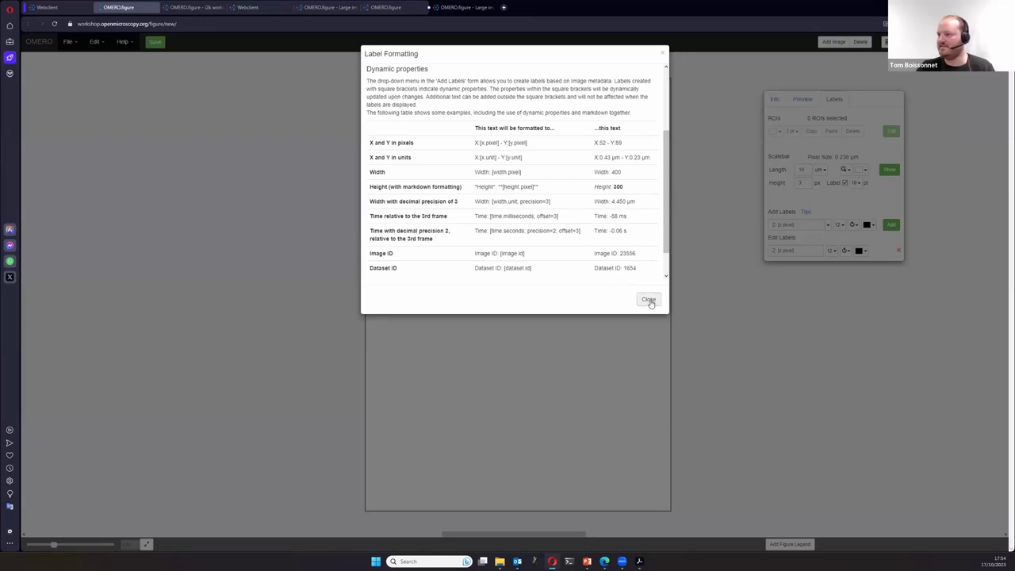
double_click(516, 171)
click(514, 157)
double_click(514, 157)
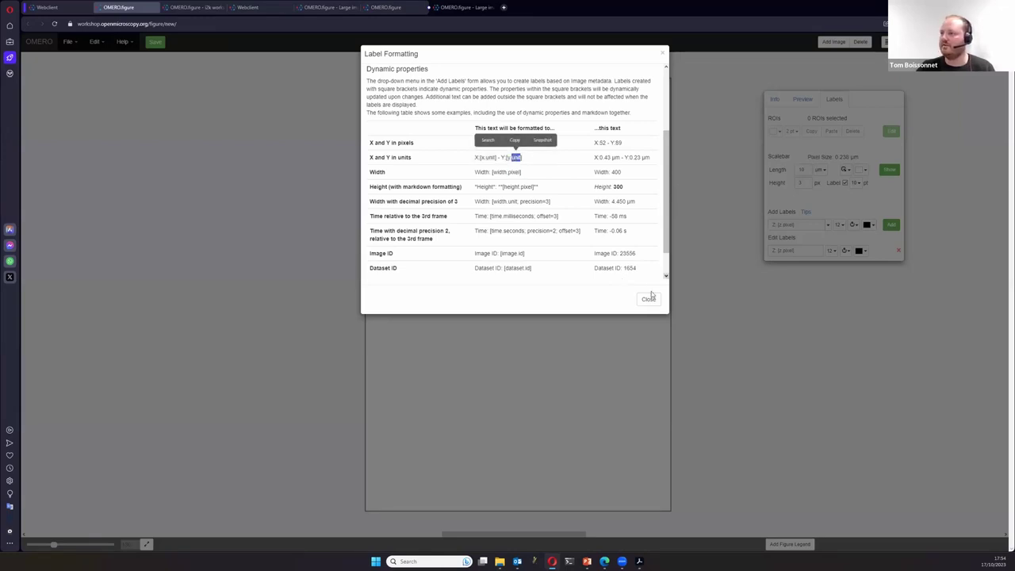
click(649, 299)
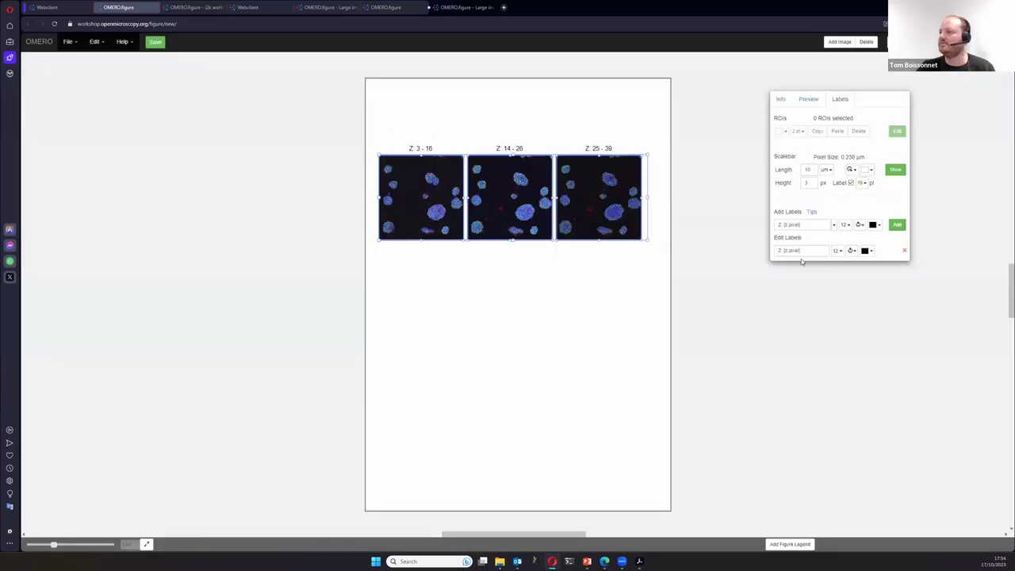
text(unit)
key(Return)
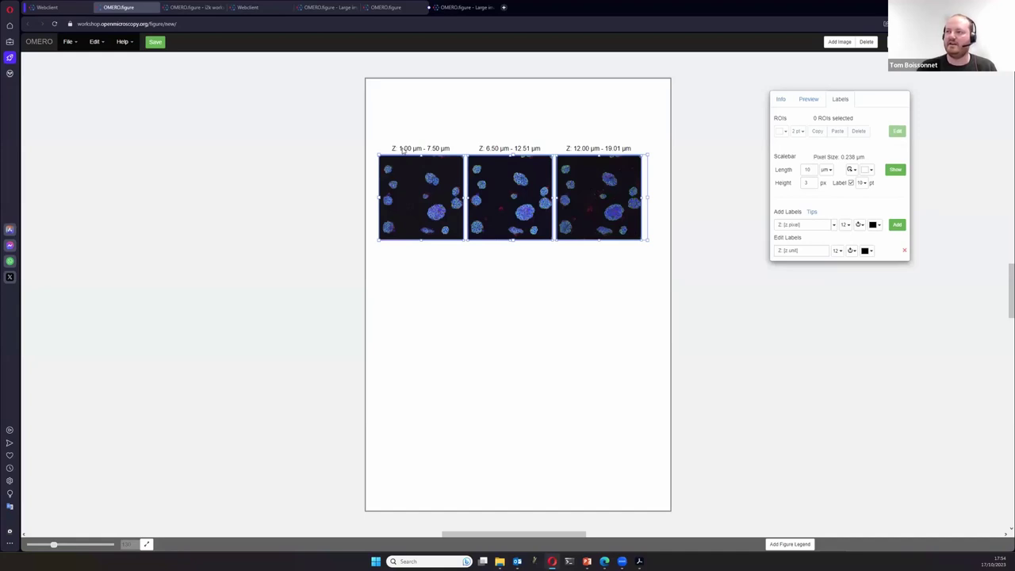
click(457, 275)
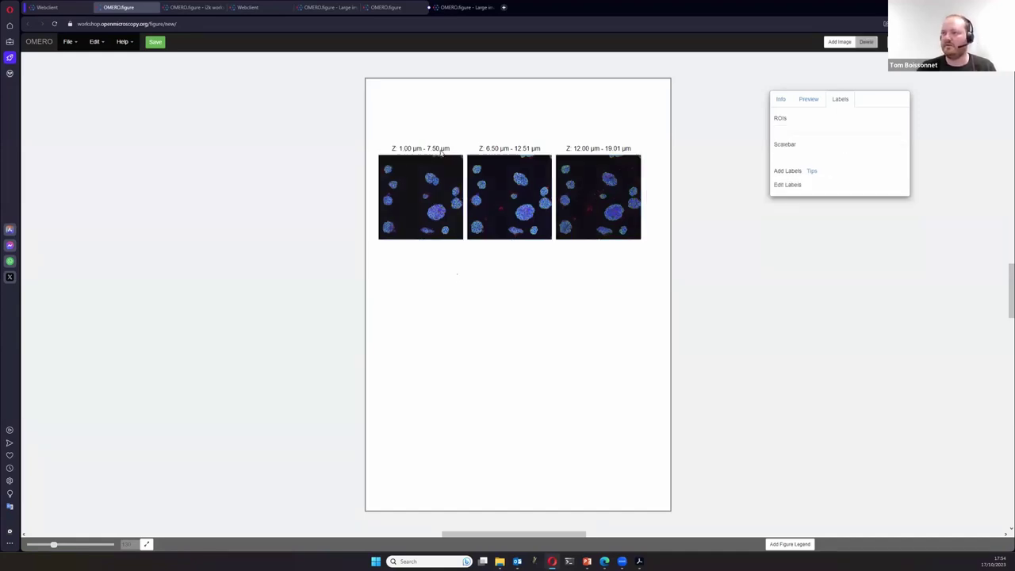
- Extend the first panel's Z-projection range to 1-16
click(449, 192)
click(809, 98)
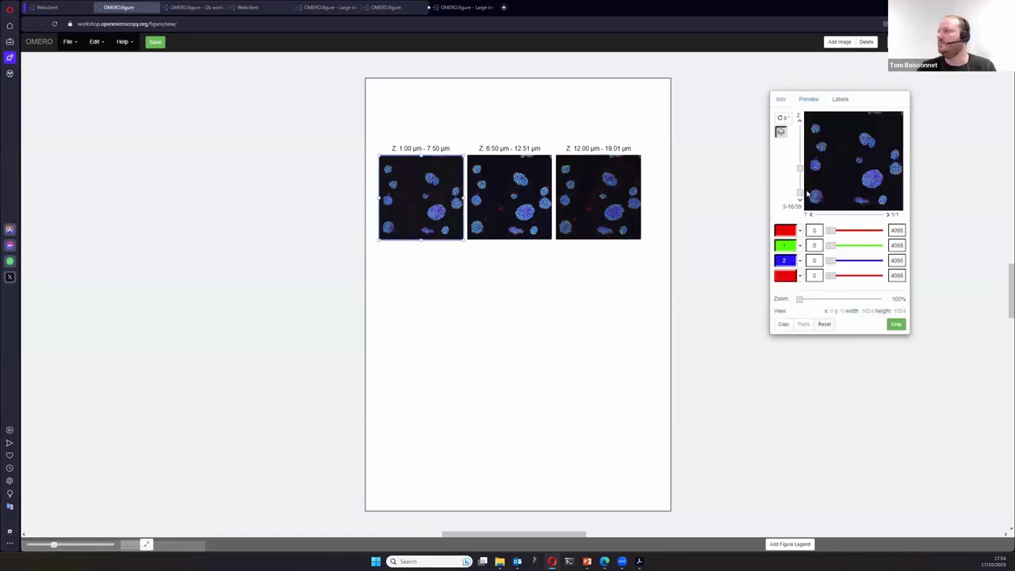
click(801, 203)
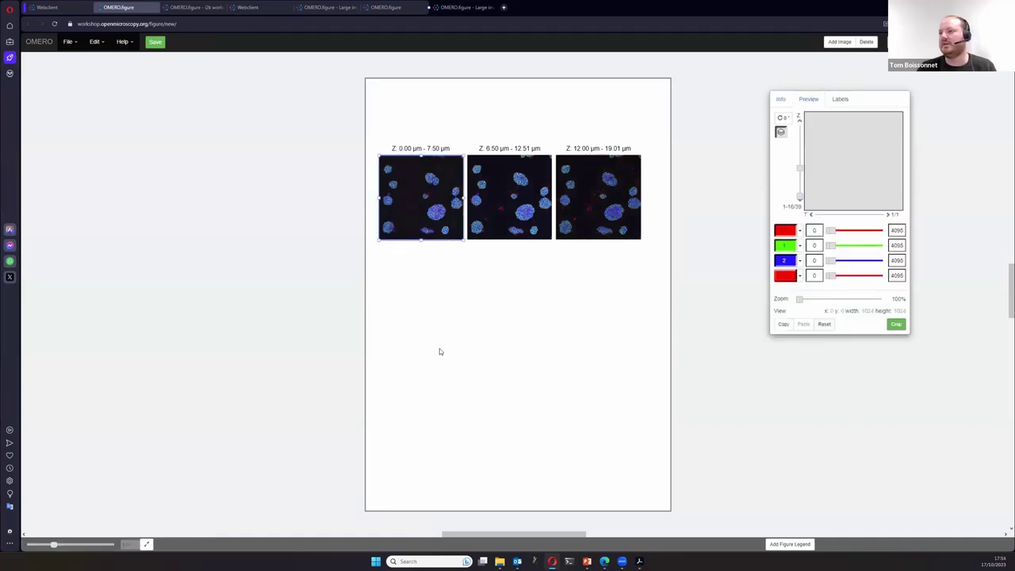
click(439, 352)
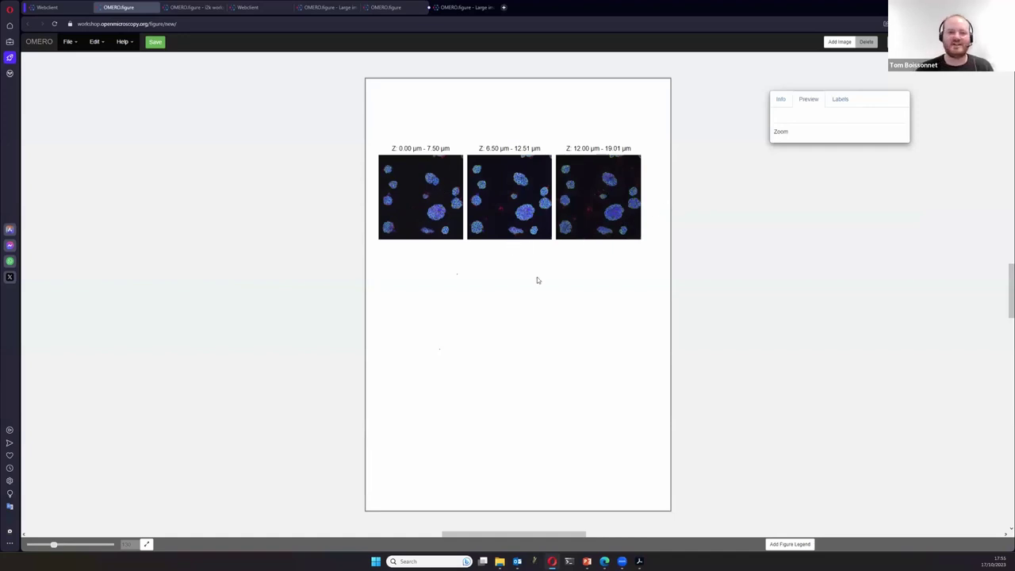
- Duplicate the row of three panels directly beneath the original row
drag(390, 279, 699, 225)
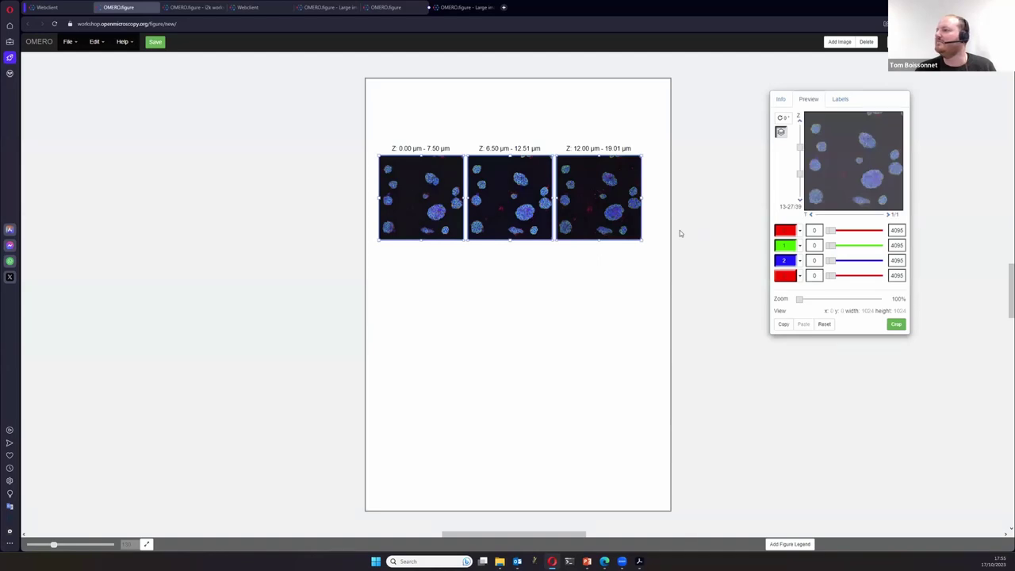
key(ctrl+v)
click(544, 367)
- Zoom the first panel of the lower row to 379% on the large cell cluster and apply that view to the other two
click(421, 286)
drag(799, 299, 817, 299)
drag(861, 198, 823, 140)
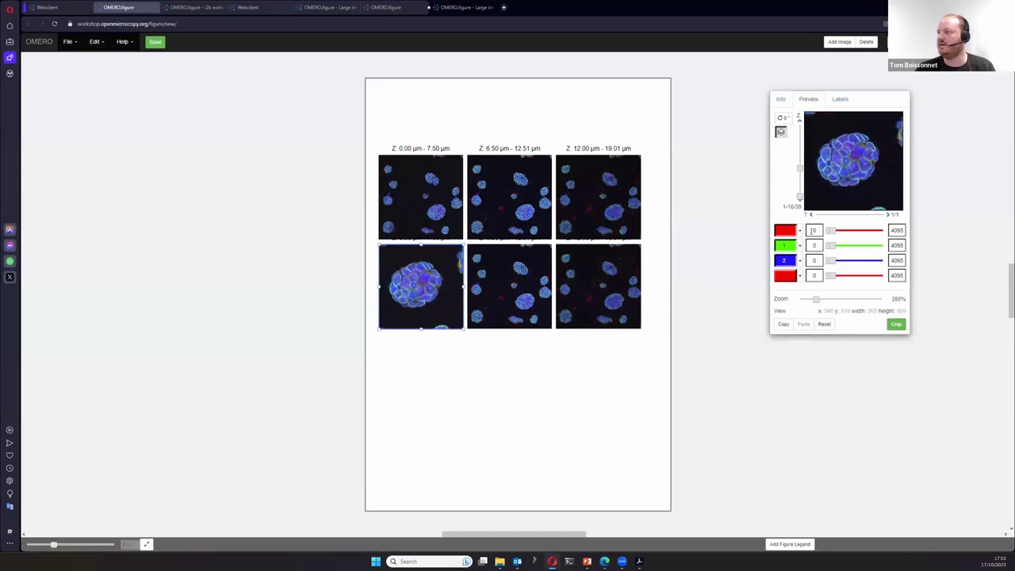
drag(816, 299, 824, 299)
drag(846, 173, 855, 177)
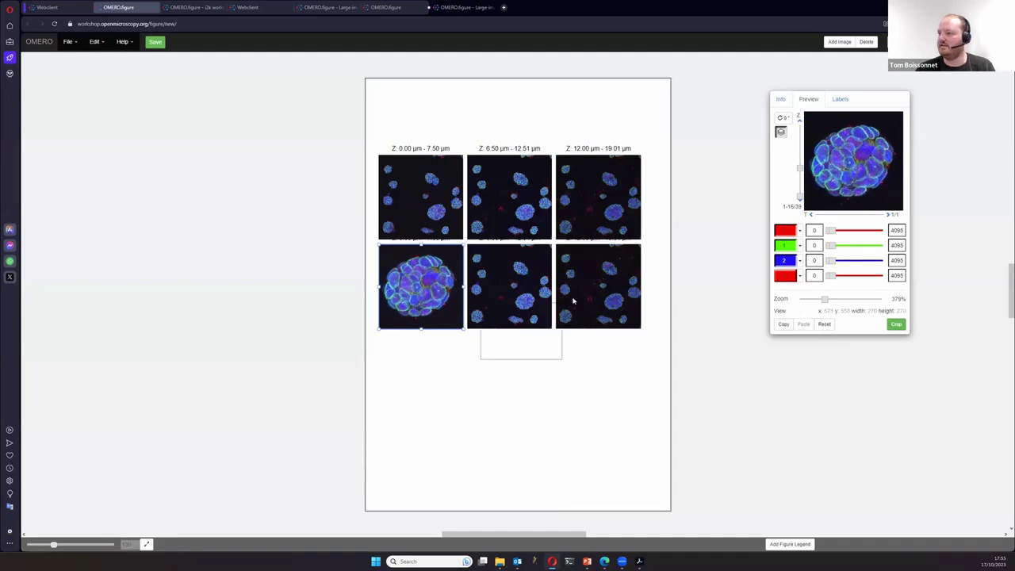
drag(572, 300, 574, 298)
click(803, 324)
- Paste the zoomed region as a white rectangle ROI onto the three upper panels
drag(396, 118, 690, 159)
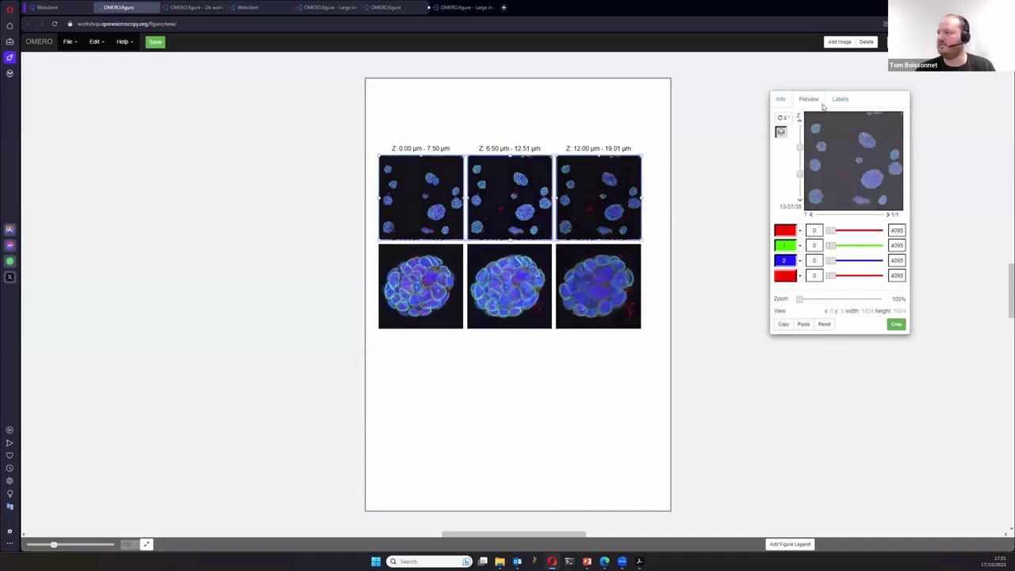
click(840, 99)
click(838, 131)
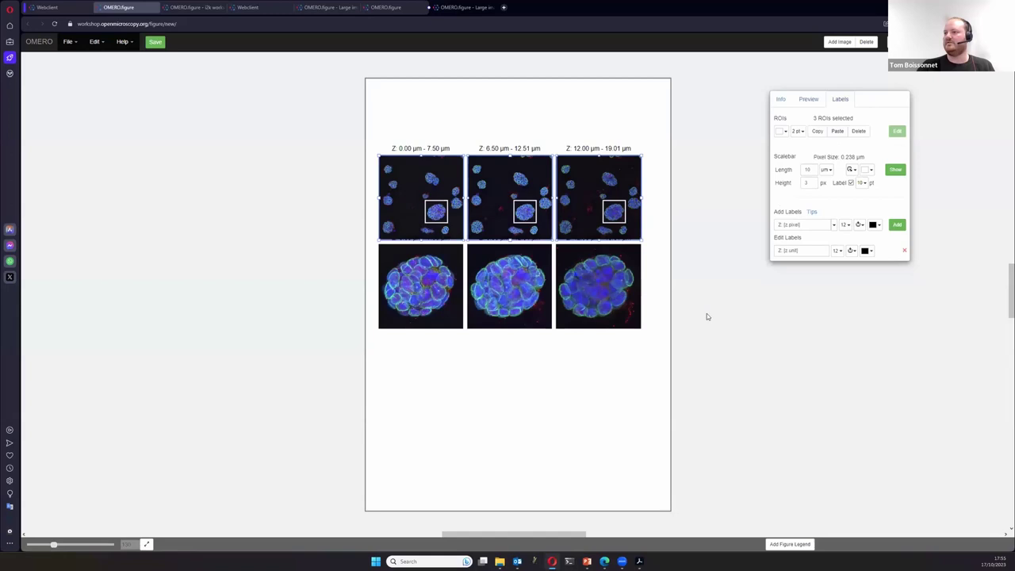
- Delete the Z labels from the three lower panels
drag(420, 363, 663, 270)
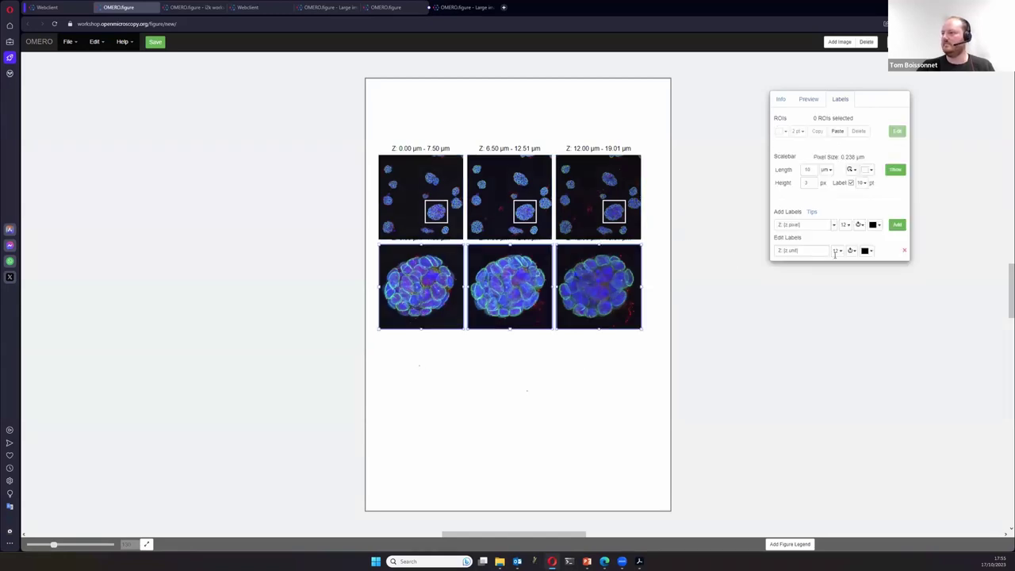
click(467, 363)
- Add separate size 12 channel labels inside the top-left corner of all six panels
drag(331, 169, 663, 326)
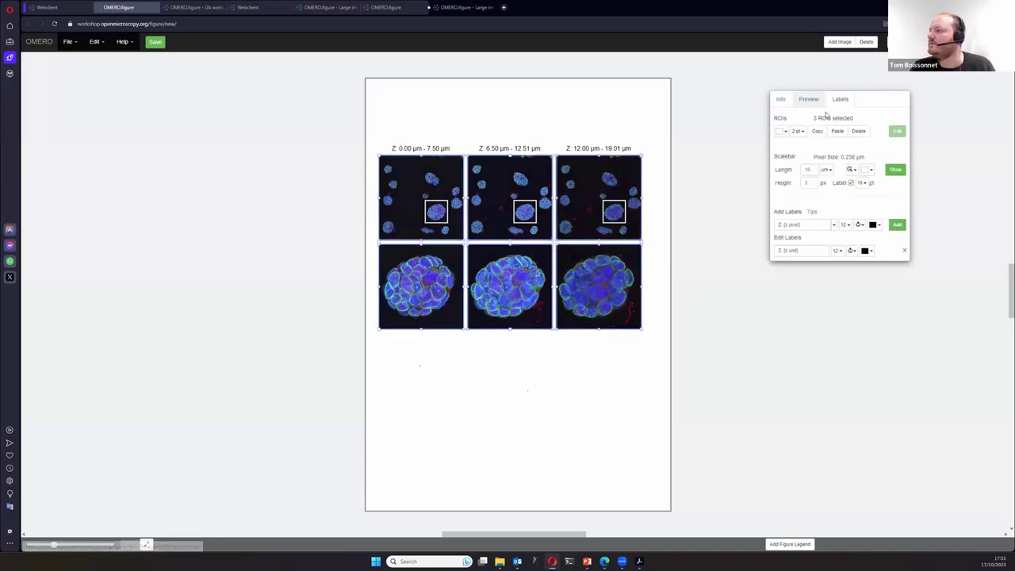
click(834, 225)
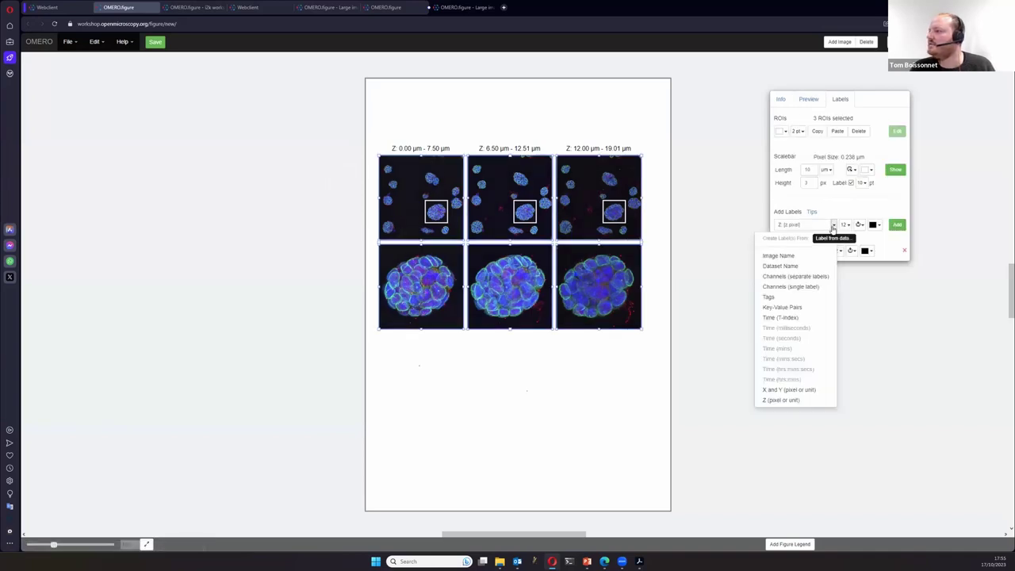
click(783, 277)
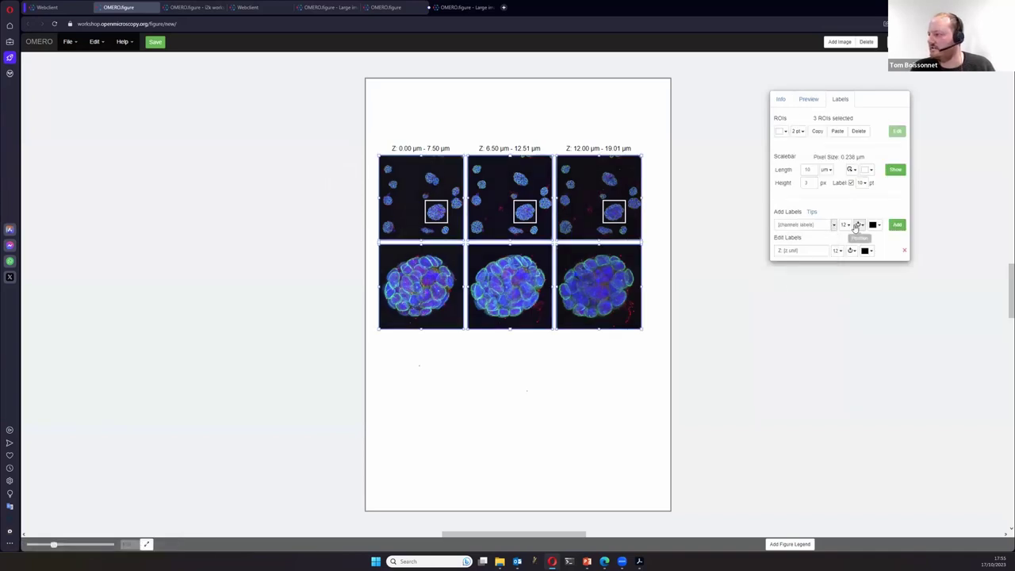
click(859, 224)
click(875, 249)
click(897, 225)
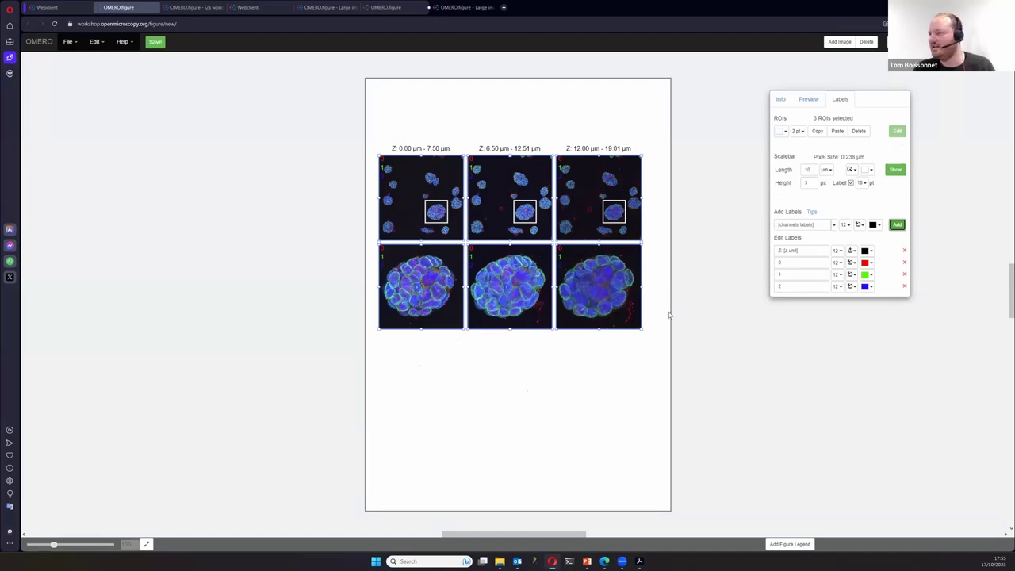
- Rename the blue channel label 2 to DAPI on all six panels
double_click(803, 264)
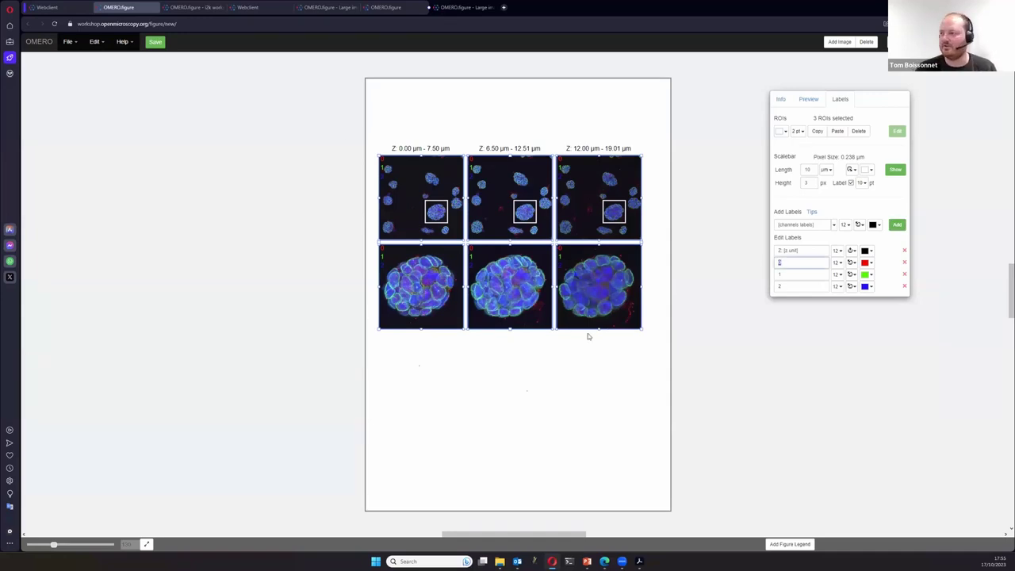
double_click(777, 287)
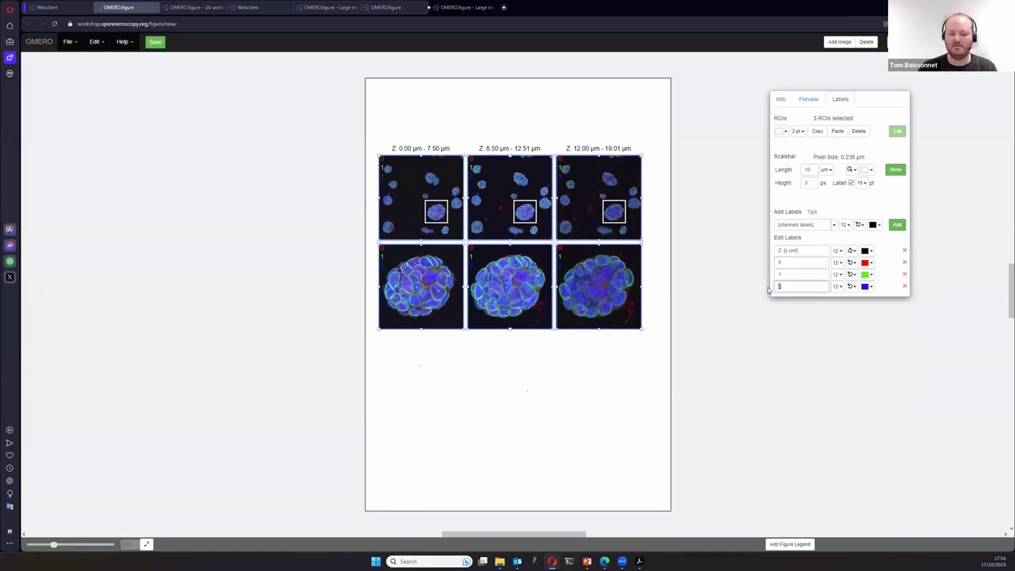
key(Return)
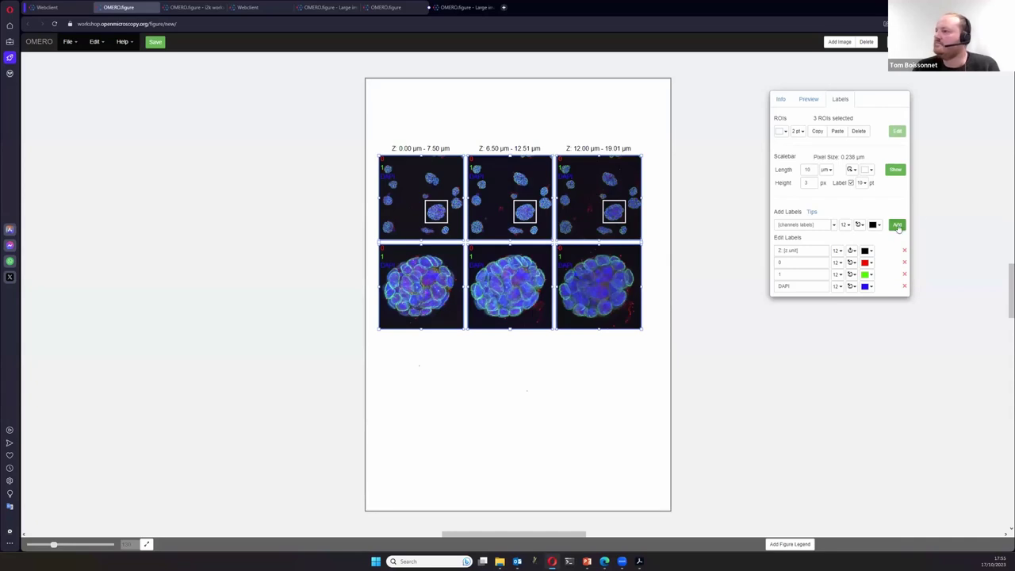
- Look up the bold markdown syntax in the label tips and change the upper panels' Z label to Z: **[z.unit]**
click(811, 212)
scroll(439, 152, up, 3)
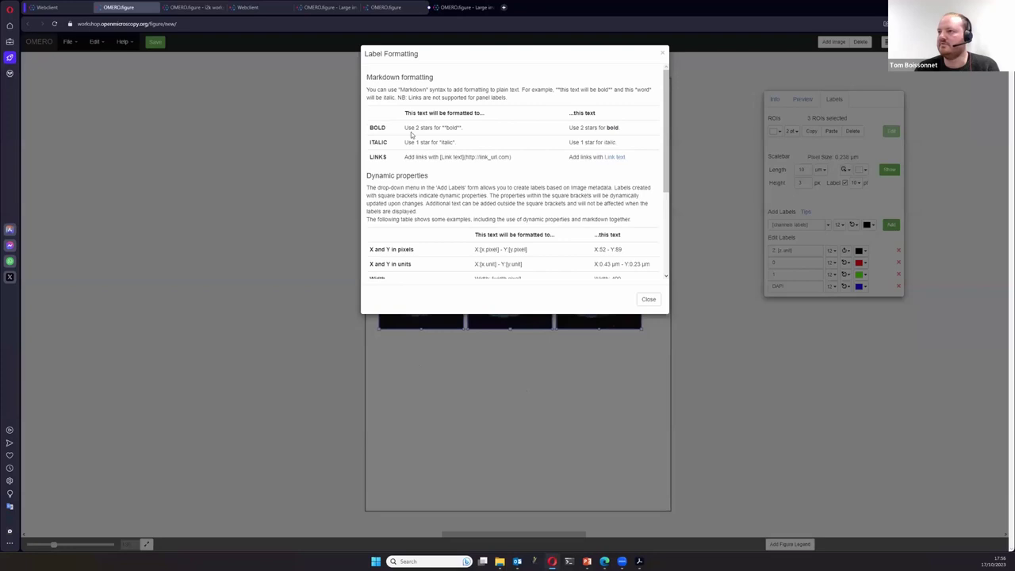
drag(405, 128, 465, 133)
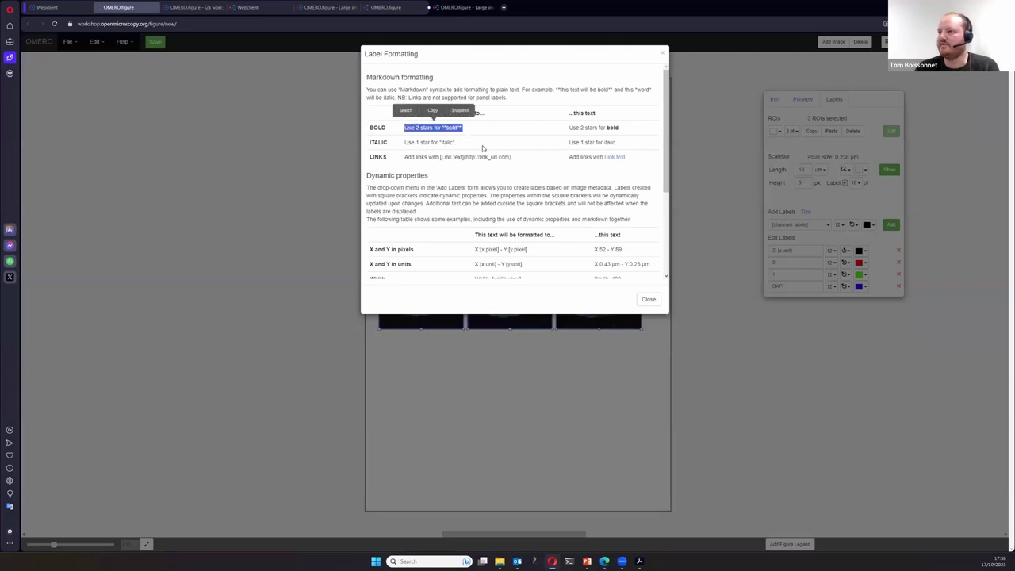
click(442, 127)
double_click(450, 128)
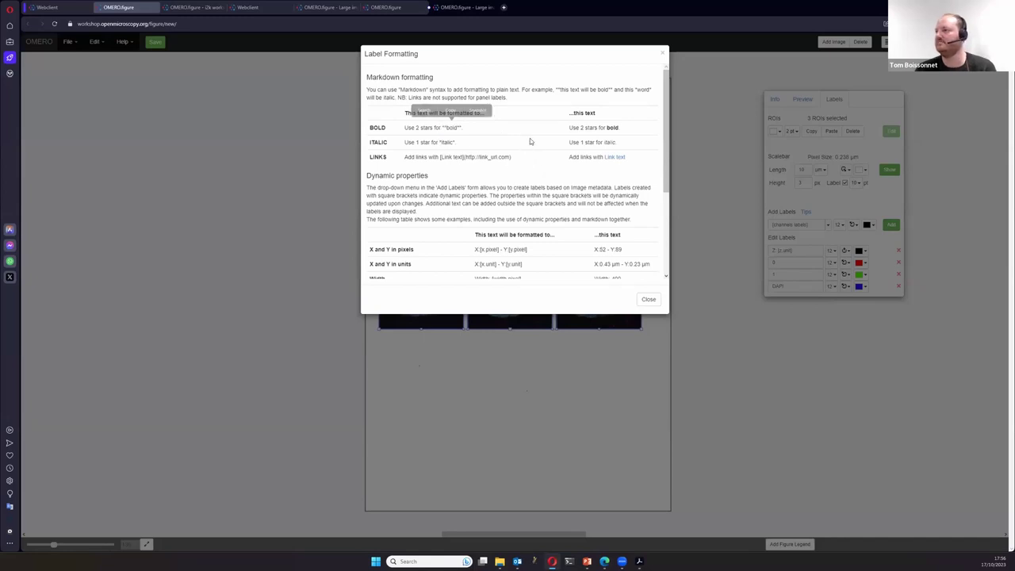
key(Escape)
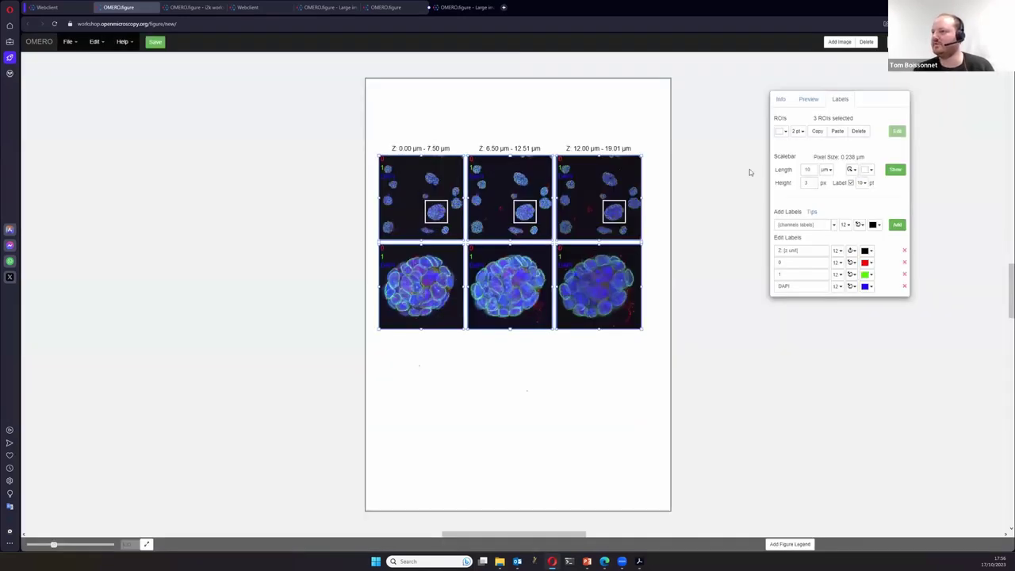
click(793, 250)
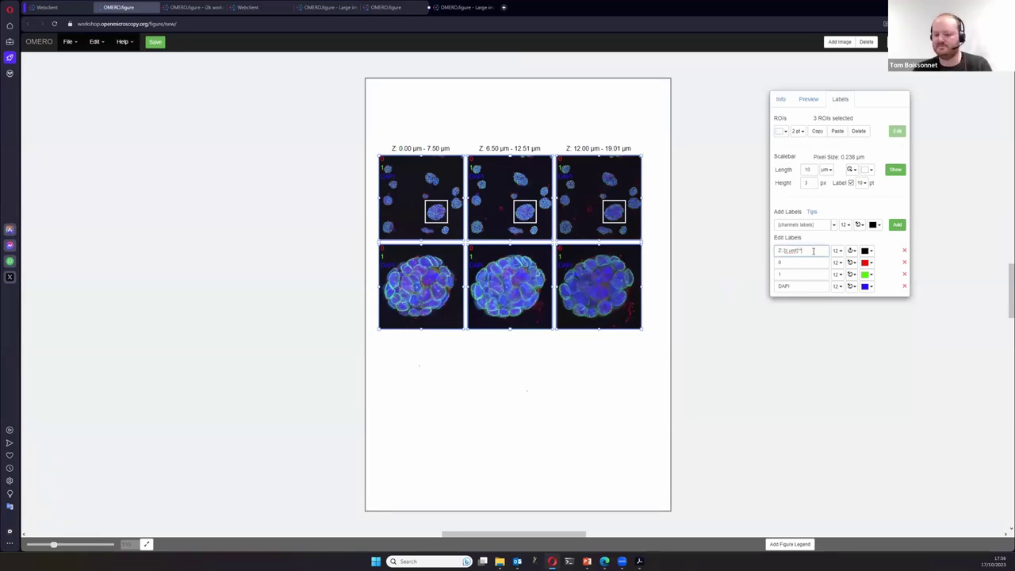
click(761, 304)
drag(329, 181, 658, 236)
click(806, 251)
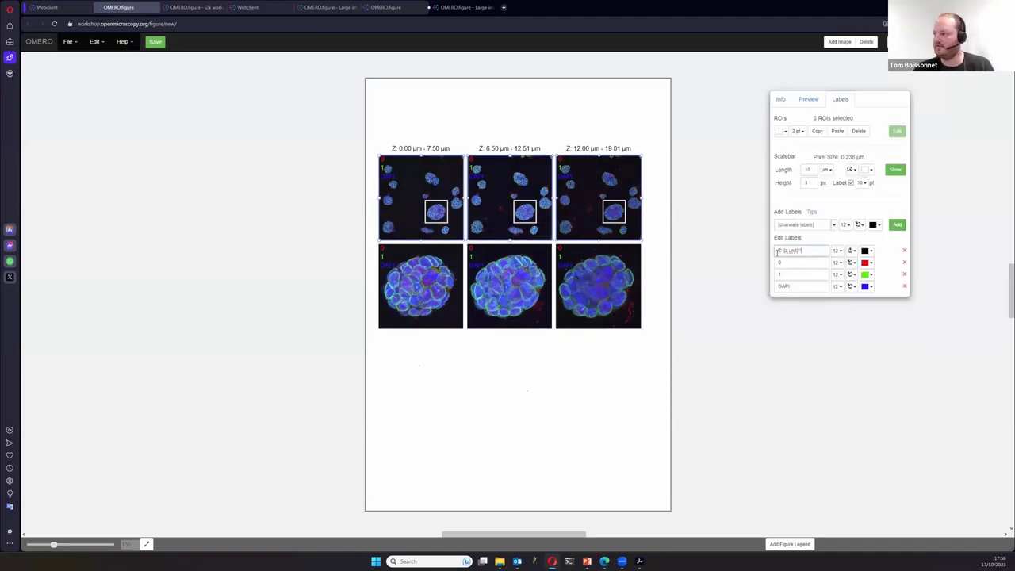
key(Return)
click(705, 306)
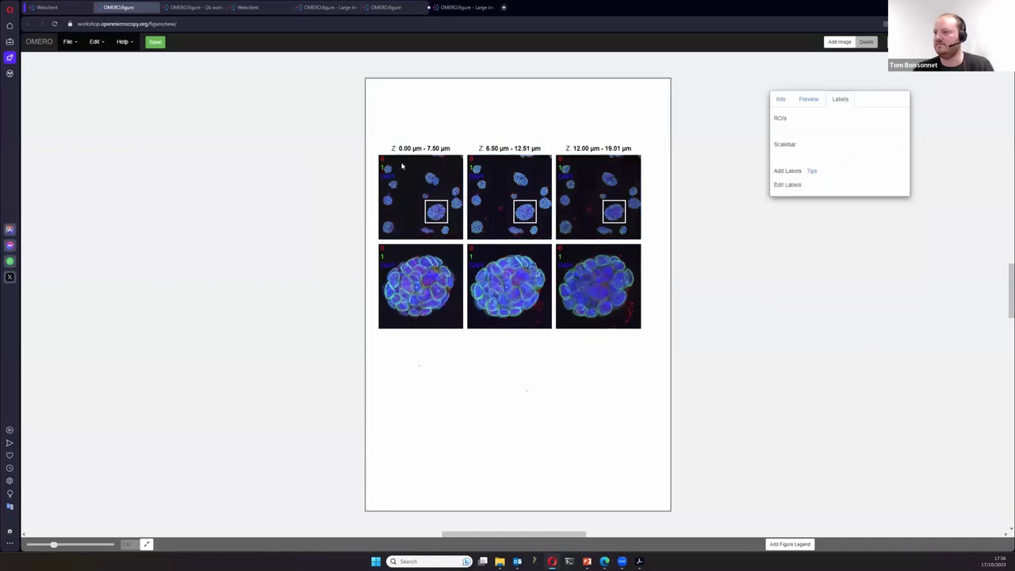
- Open the first upper panel's Z label text and enlarge the page to 175% to examine its markdown syntax
click(399, 166)
click(808, 252)
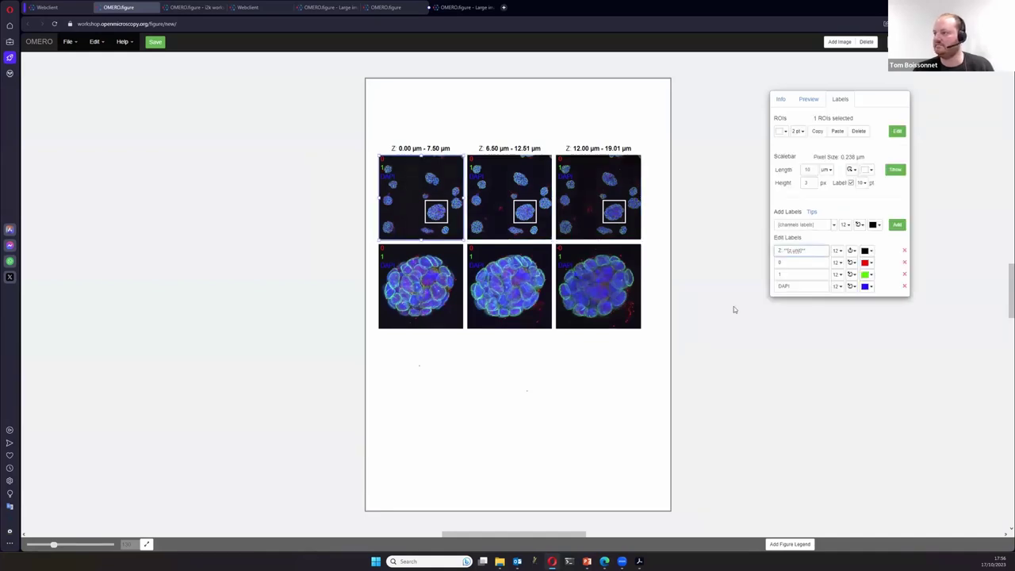
key(ctrl+plus)
key(ctrl+plus)
key(ctrl+plus)
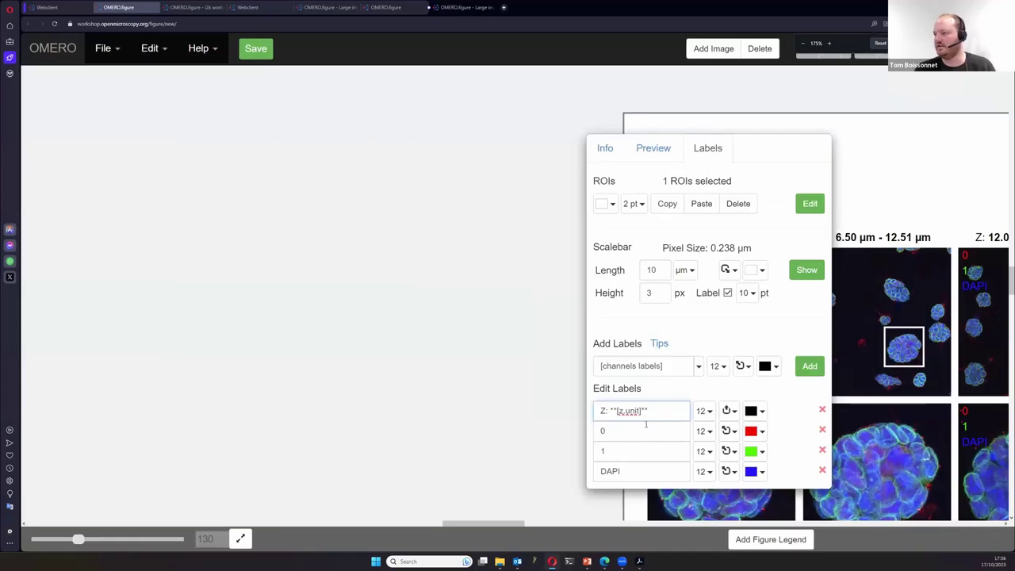
- Enlarge the page to 250% to examine the bold markdown in the Z label text, and return to the figure view
key(ctrl+plus)
scroll(548, 459, down, 3)
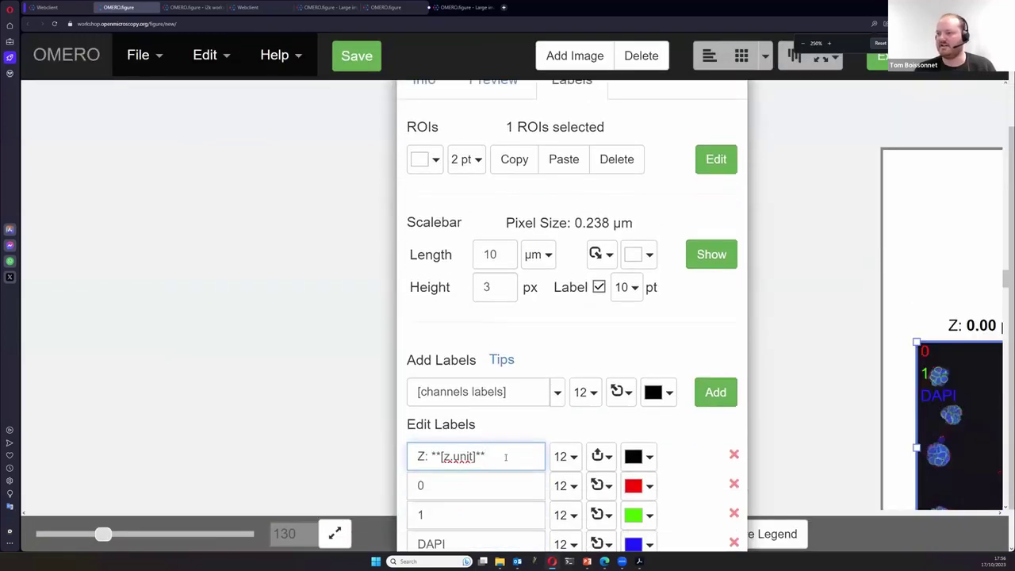
key(shift+Left)
key(shift+Left)
click(497, 458)
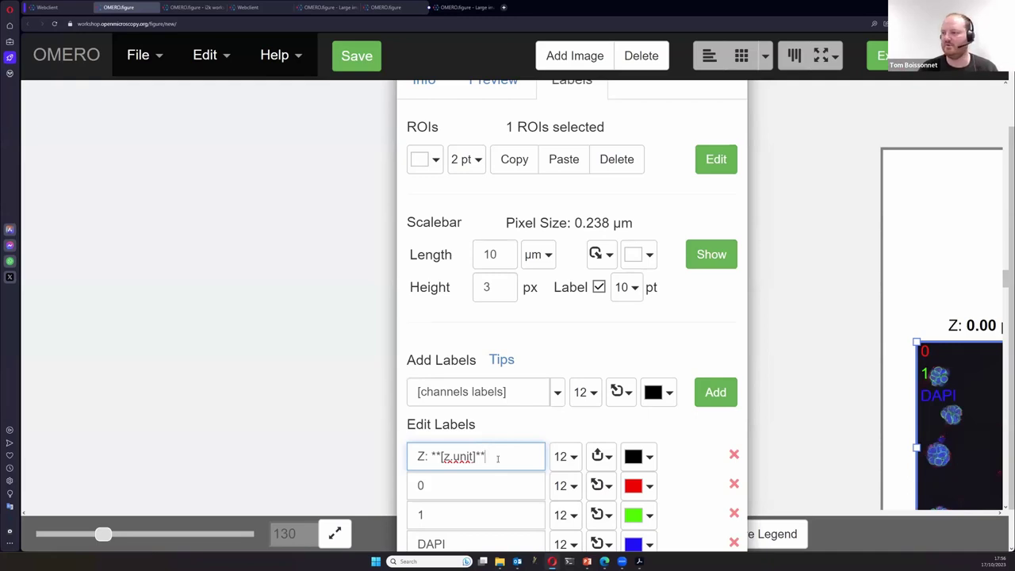
key(ctrl+minus)
key(ctrl+minus)
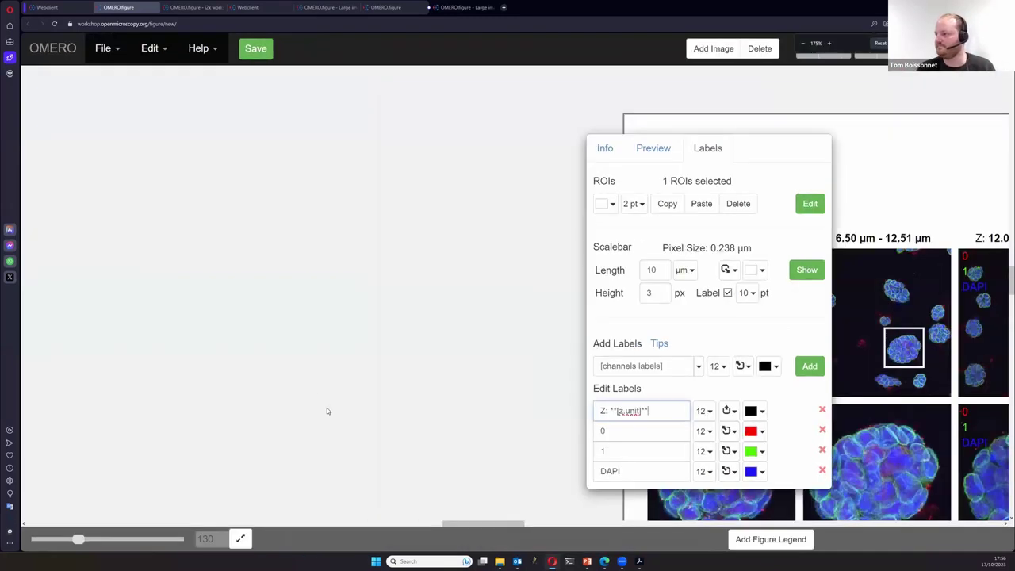
key(ctrl+plus)
key(ctrl+minus)
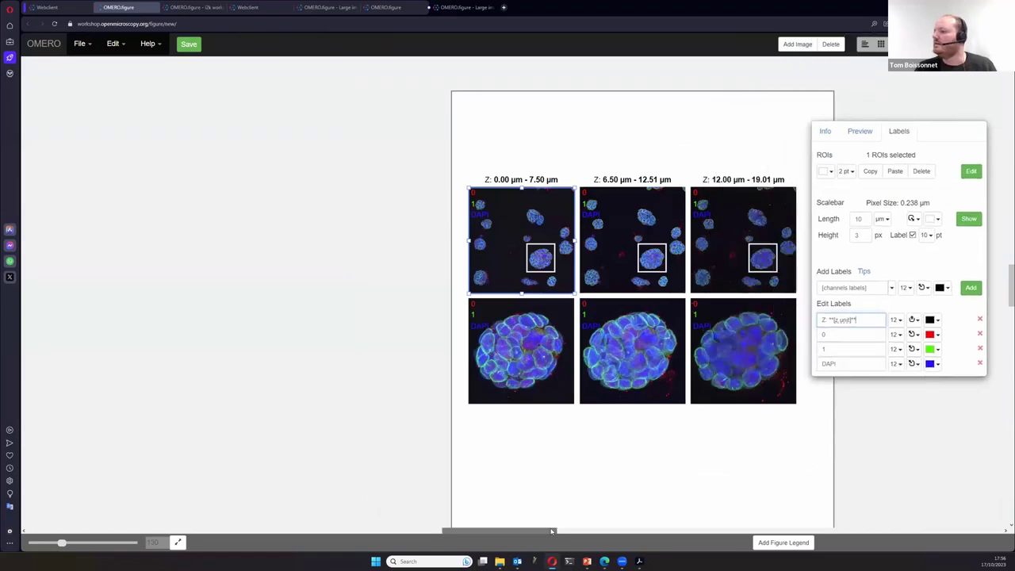
drag(552, 530, 563, 526)
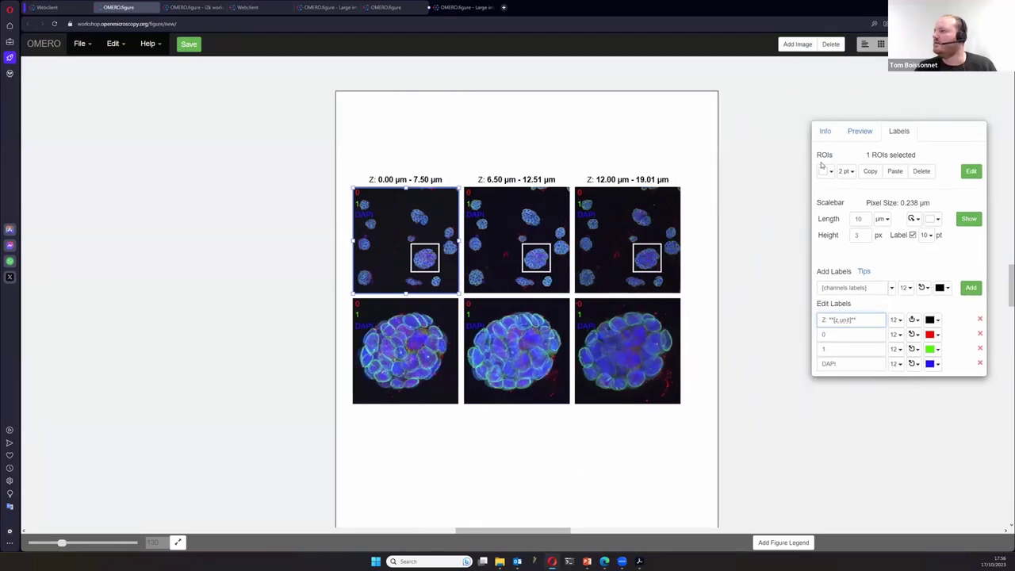
- Review the first upper panel's image information and channel preview, and look briefly at the Large images i2k figure
click(824, 132)
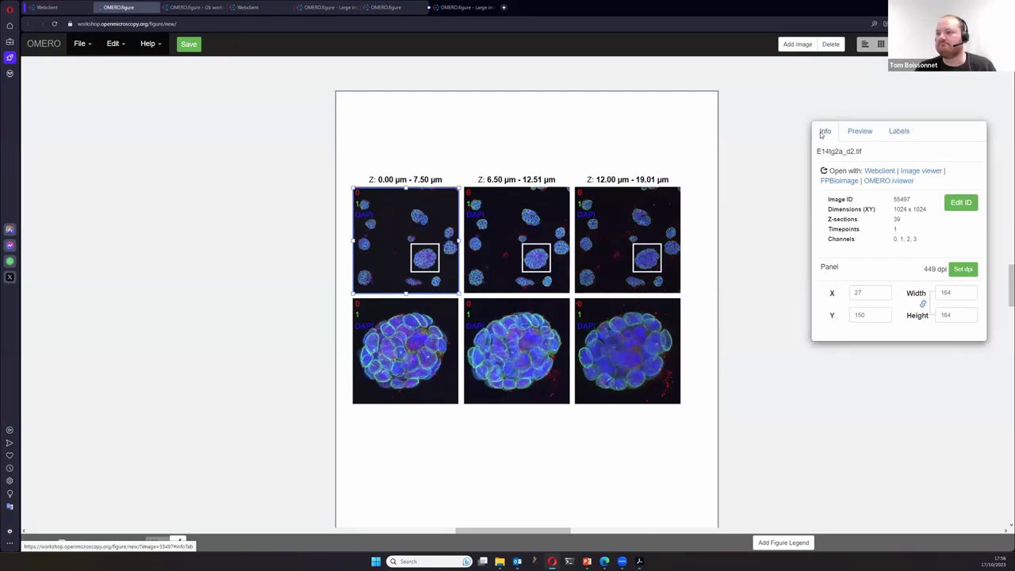
click(864, 141)
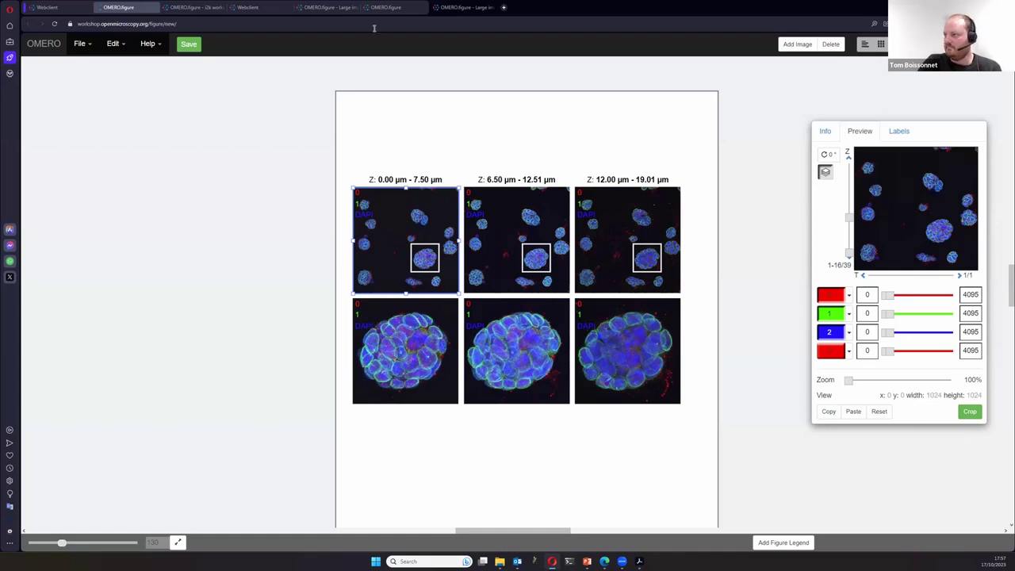
click(329, 8)
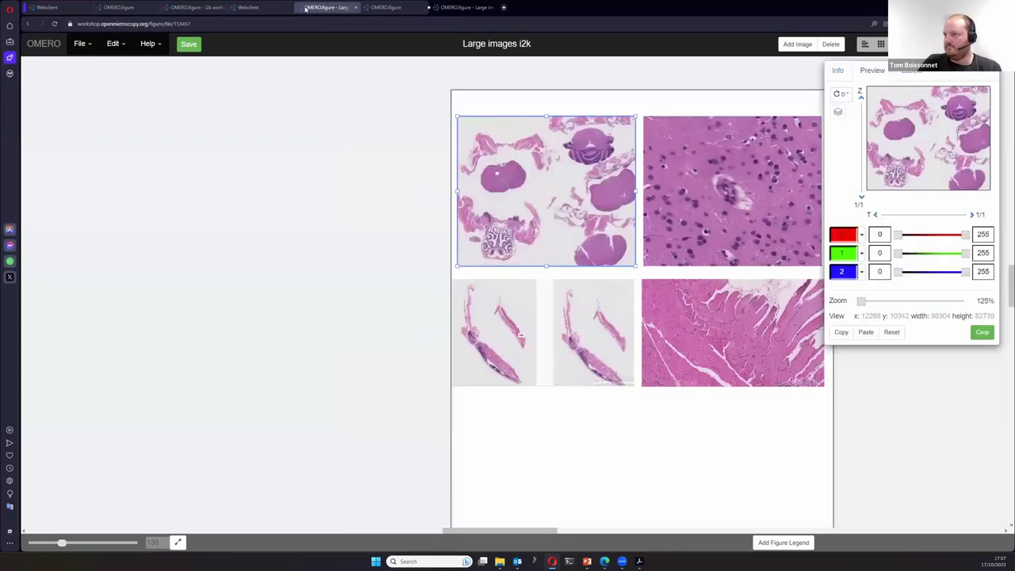
click(114, 9)
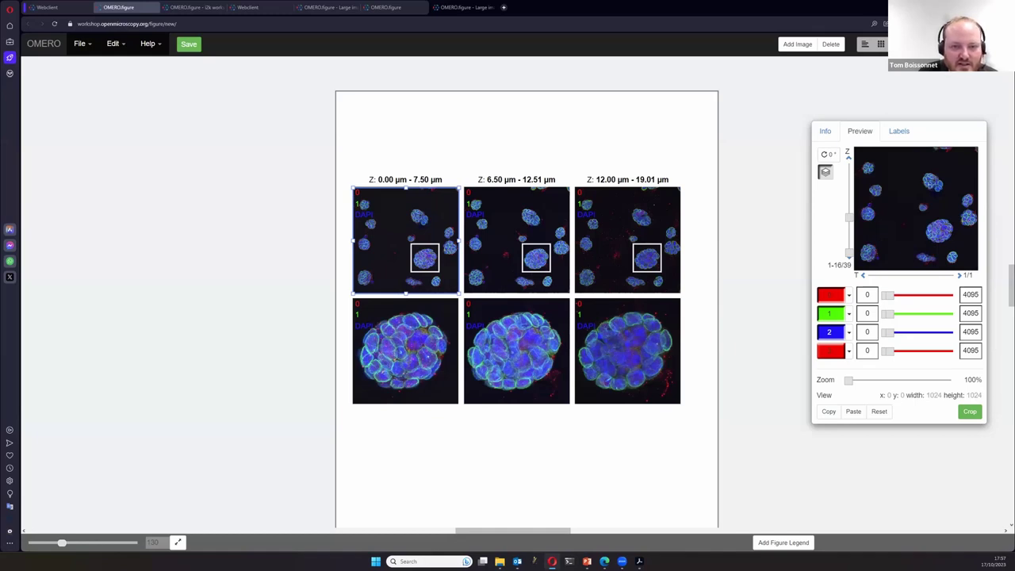
- Show a 10 µm scale bar with a label on all six panels
click(314, 310)
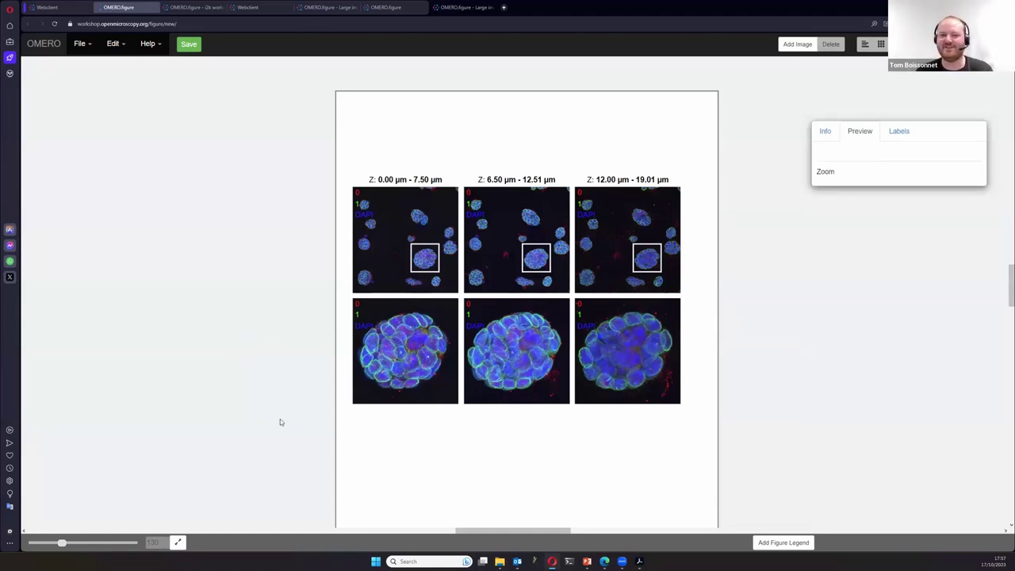
drag(242, 433, 728, 345)
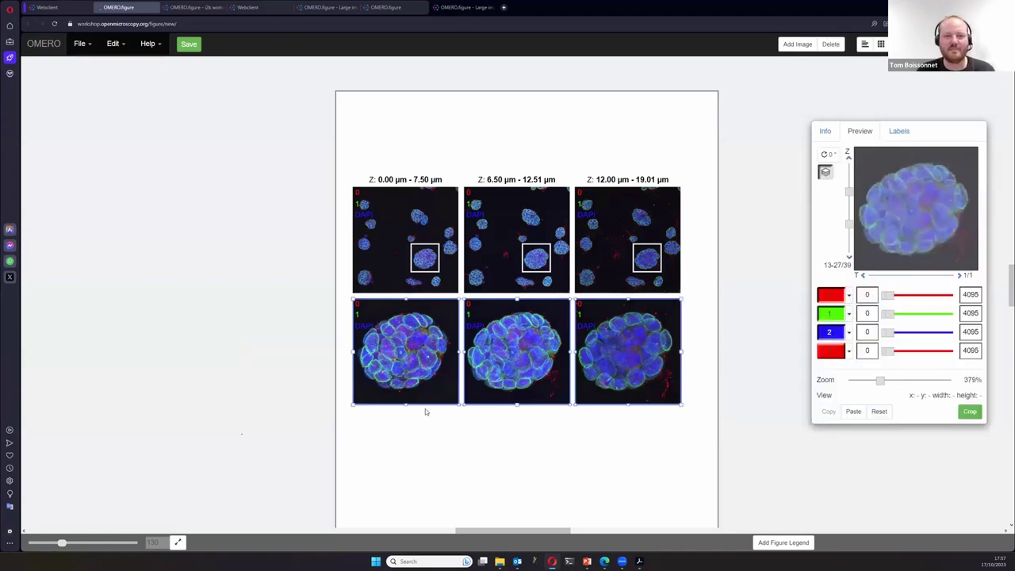
drag(263, 221, 701, 421)
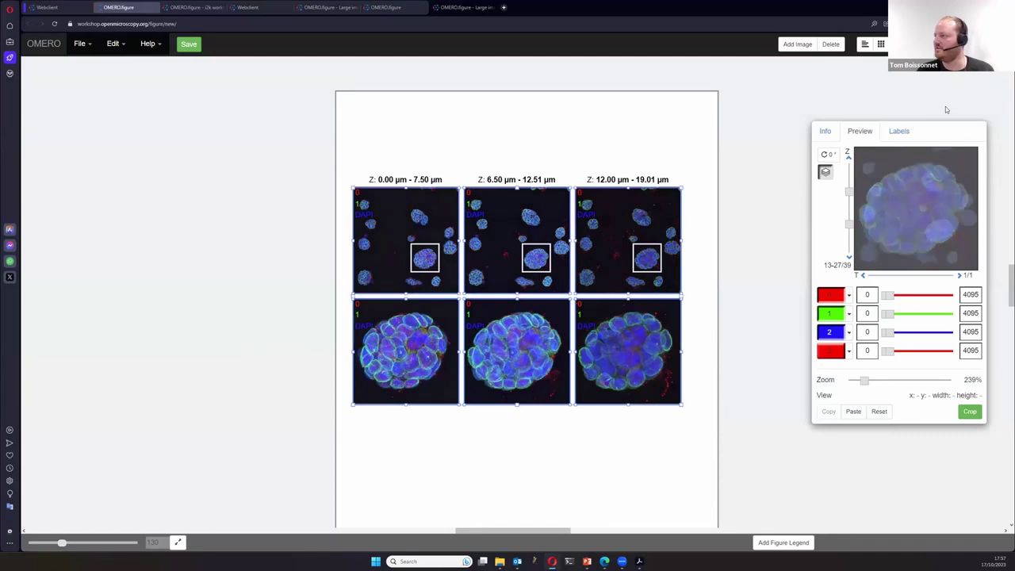
click(904, 134)
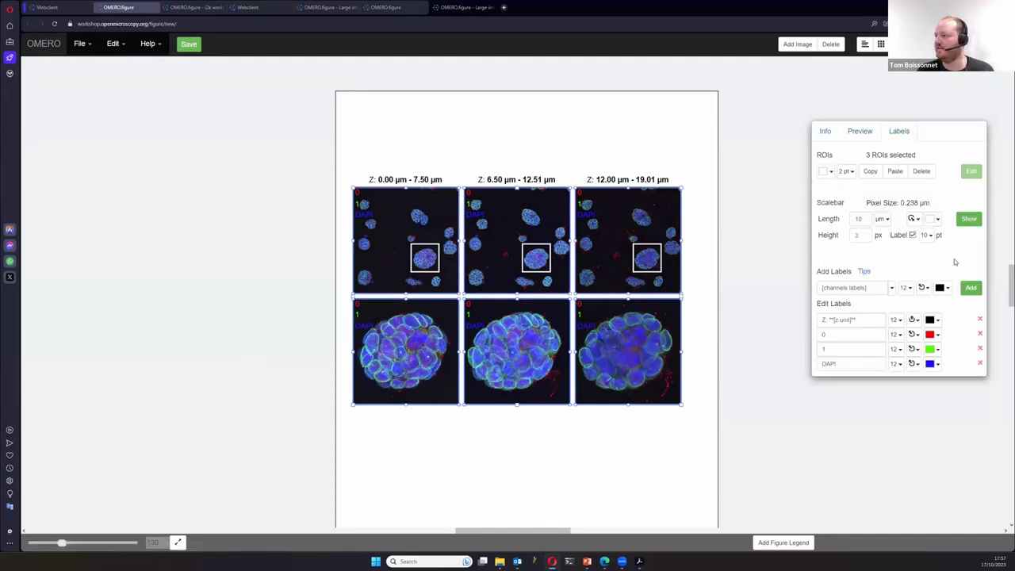
click(971, 219)
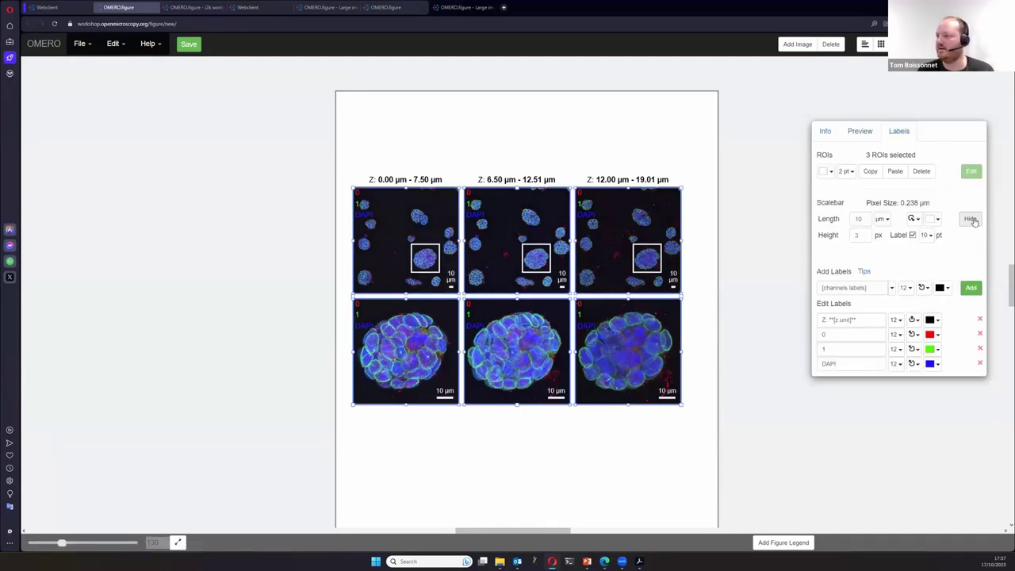
click(745, 475)
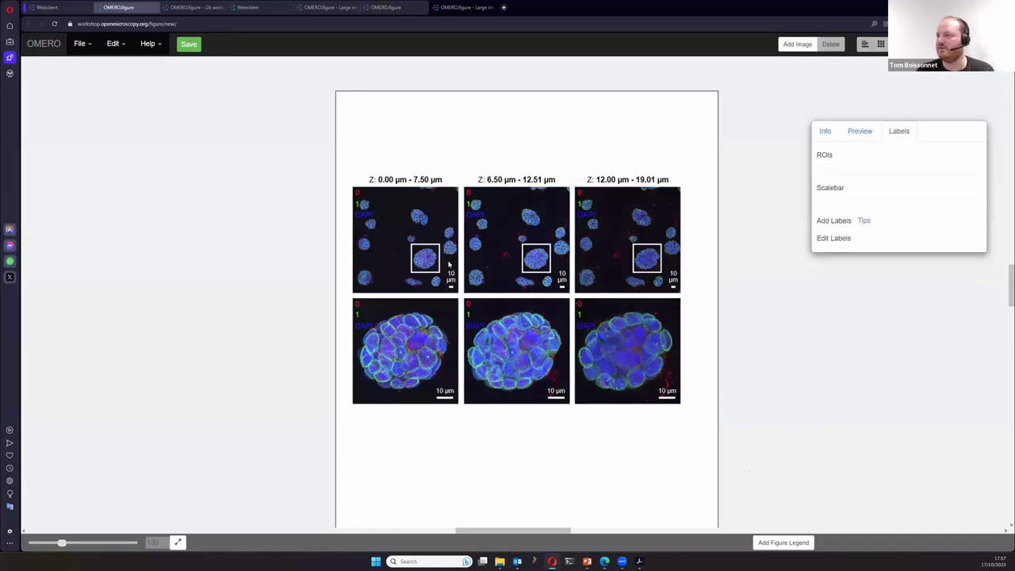
click(411, 238)
click(412, 349)
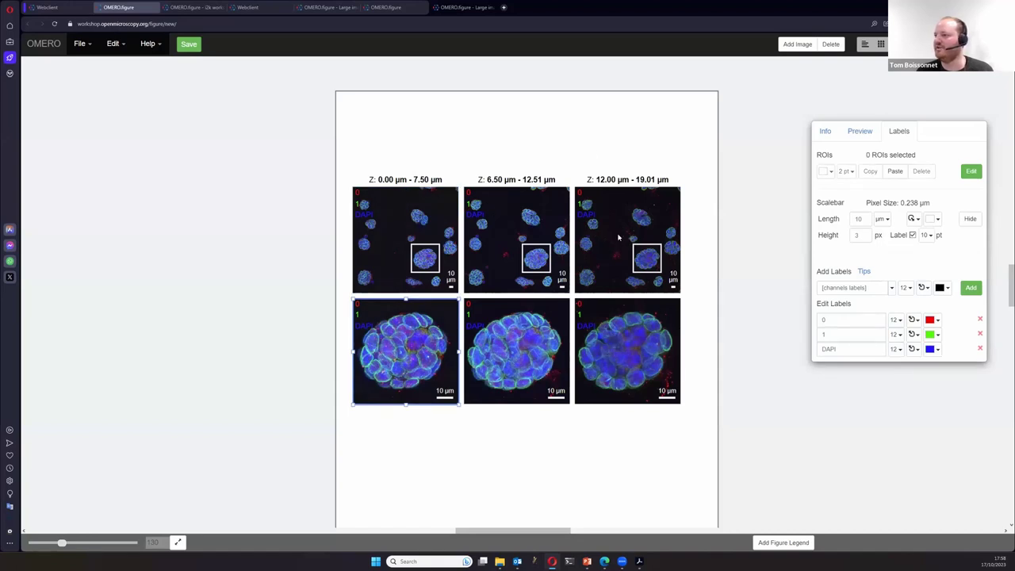
click(687, 449)
drag(287, 228, 665, 247)
drag(667, 435, 650, 430)
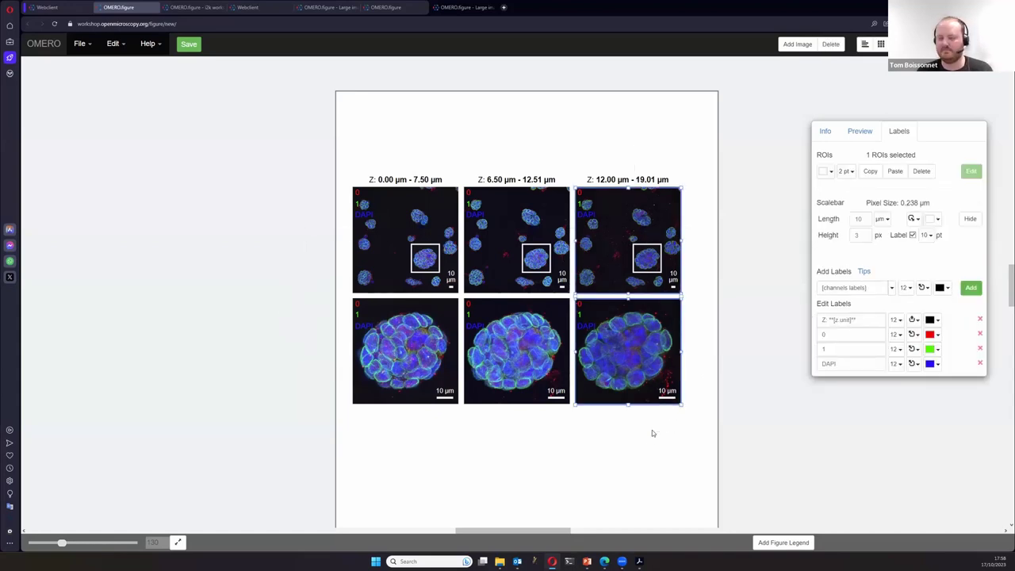
- Copy all six panels and paste two duplicate sets below the originals
click(251, 192)
drag(251, 192, 658, 424)
key(ctrl+c)
key(ctrl+v)
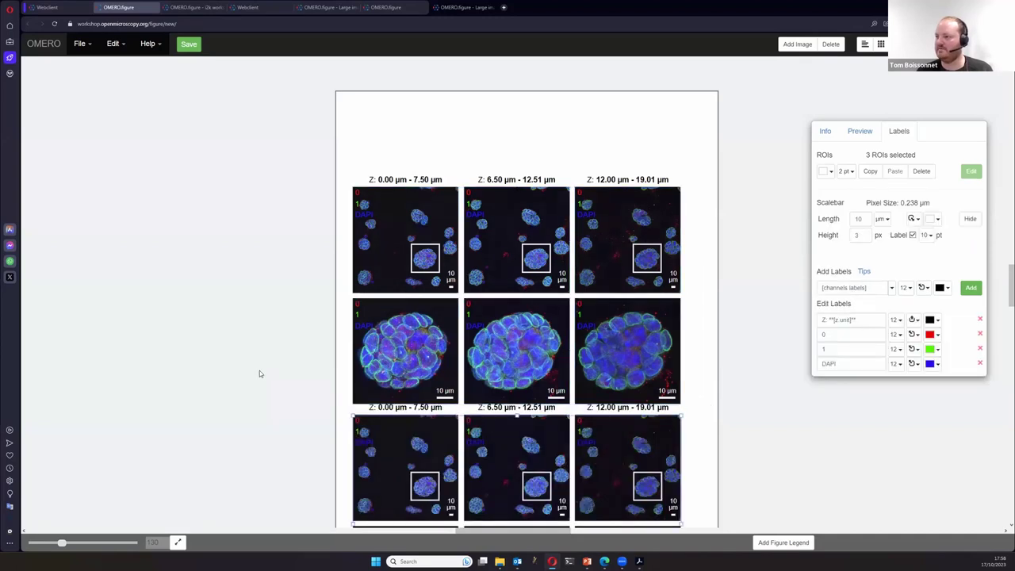
scroll(259, 370, down, 3)
key(ctrl+minus)
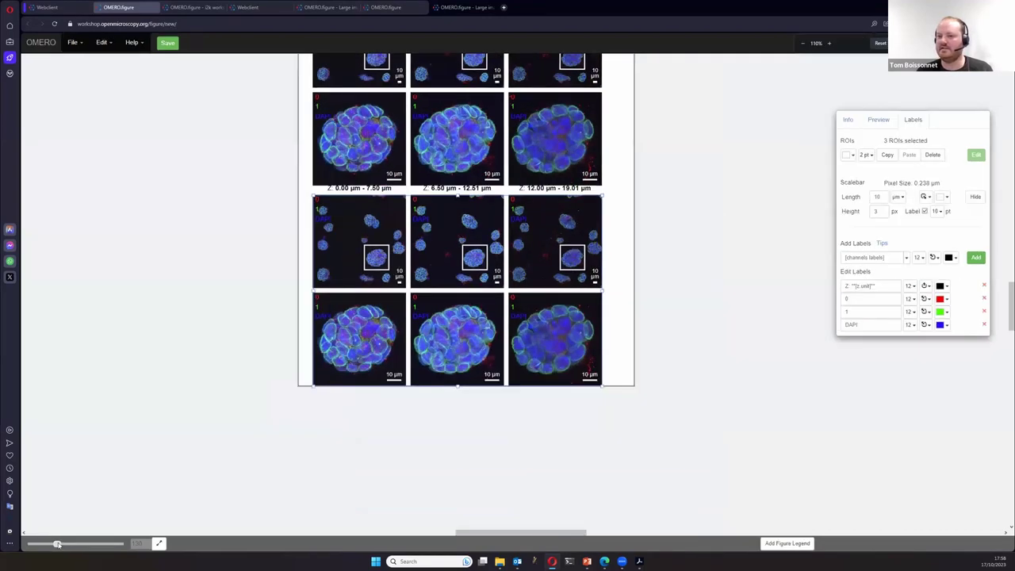
scroll(260, 413, down, 2)
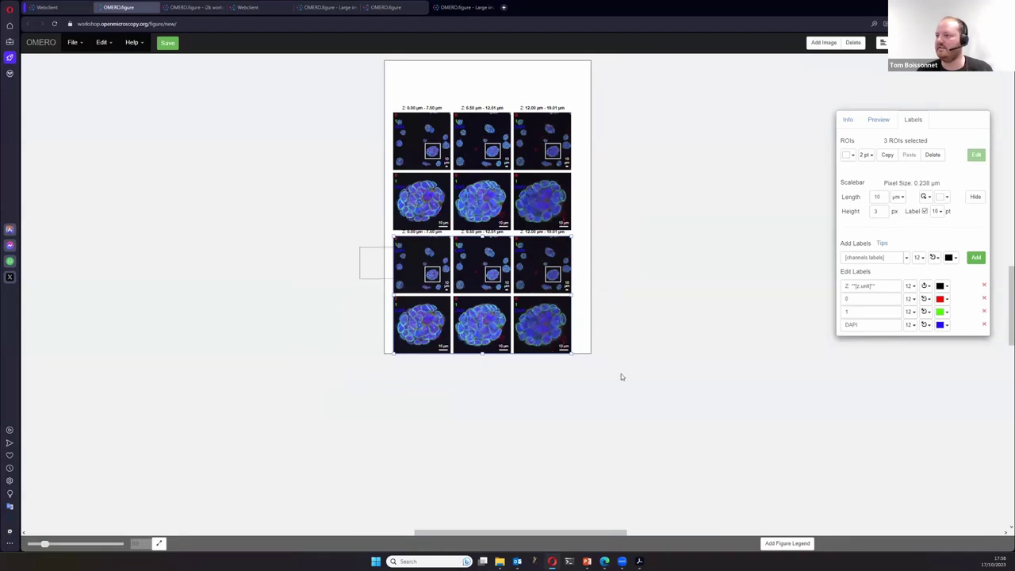
key(ctrl+v)
- Leave only the red channel on in the first duplicate set and only green channel 1 in the second
click(797, 263)
drag(329, 256, 583, 328)
click(878, 119)
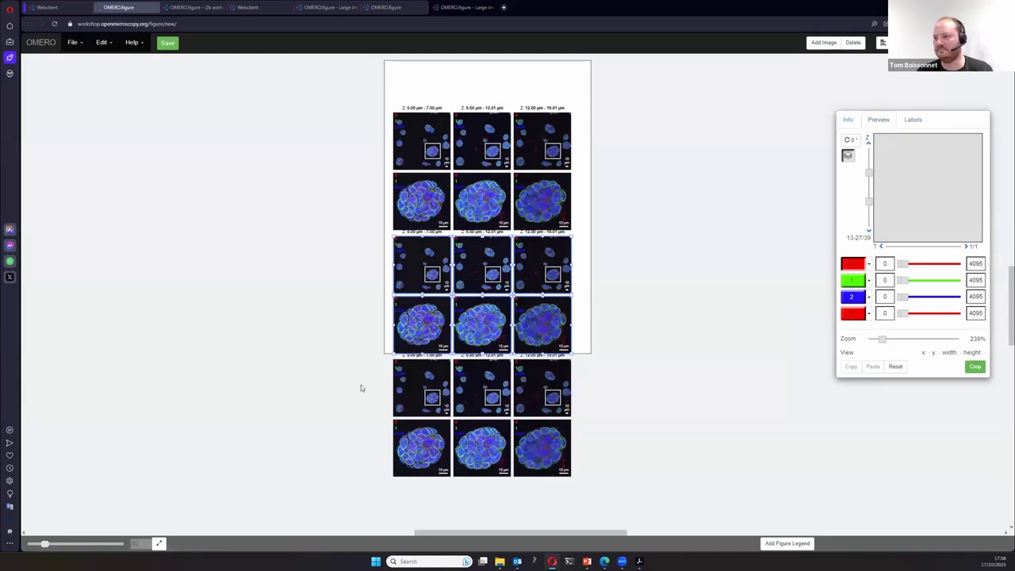
drag(333, 370, 583, 428)
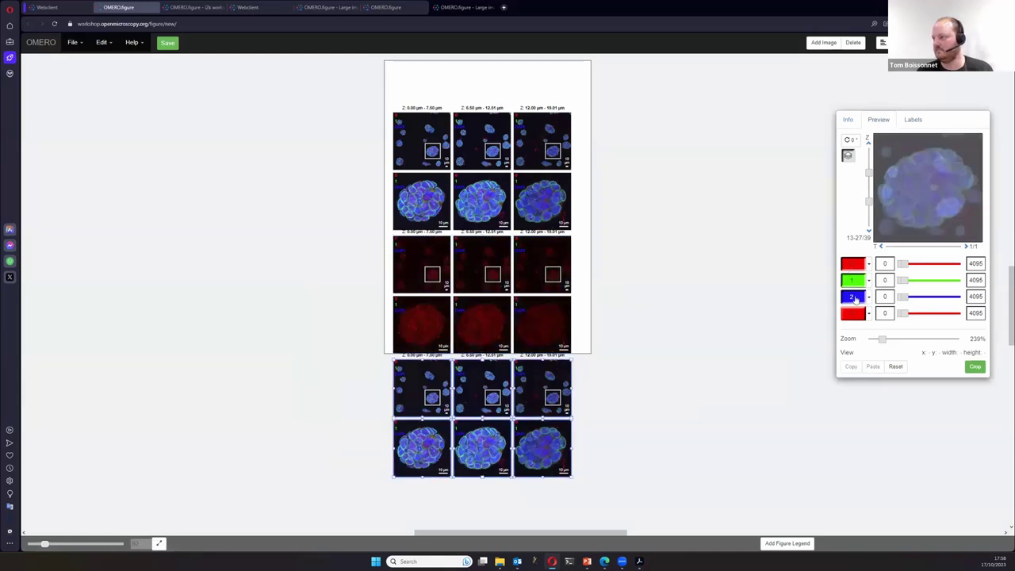
click(621, 400)
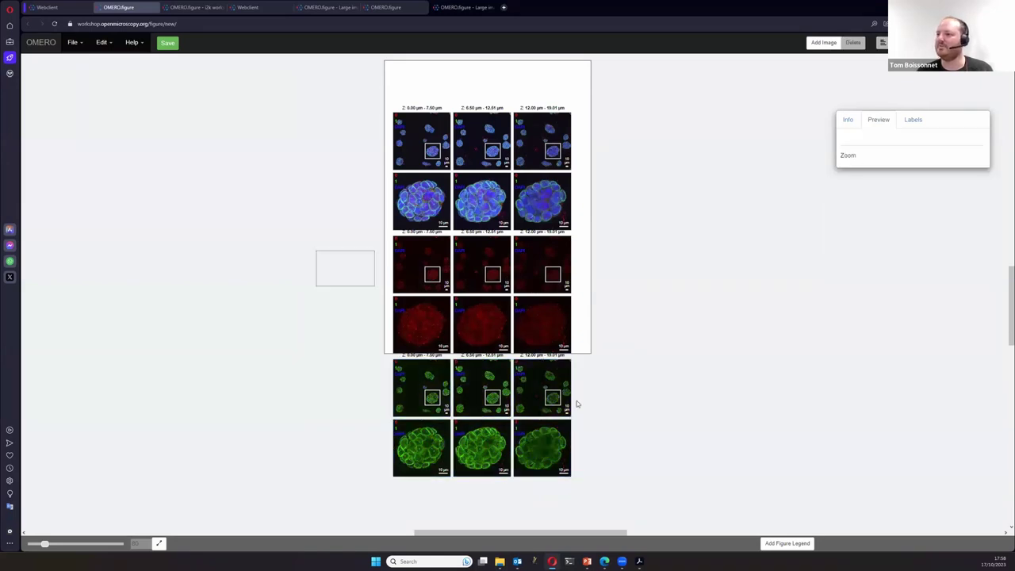
- Remove the Z label from the red and green duplicate panels
drag(576, 400, 587, 411)
click(912, 120)
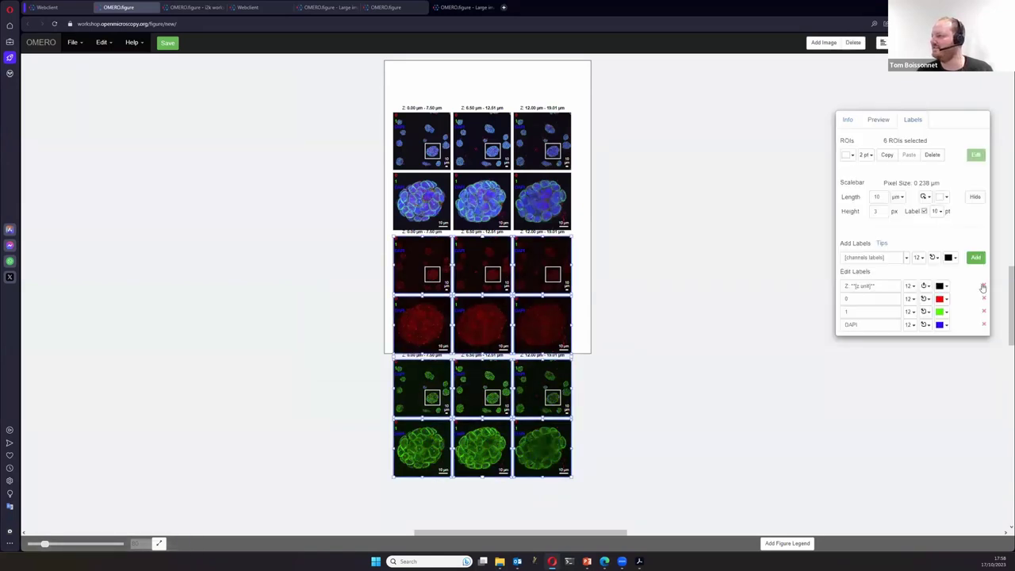
click(983, 287)
click(696, 342)
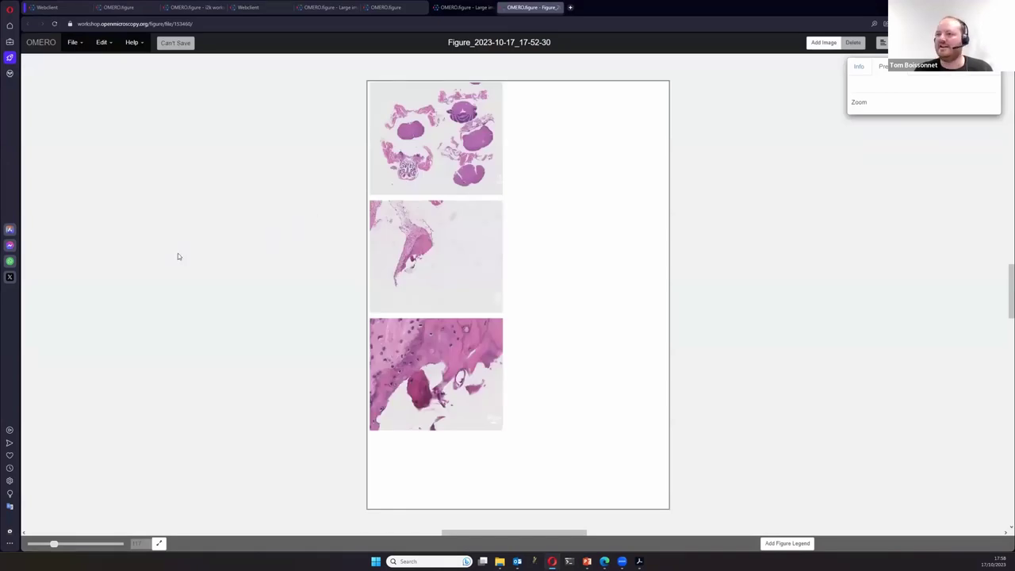
- Return to the multichannel figure, zoom the first enlarged green panel to 423% and copy its crop region
click(214, 7)
click(133, 6)
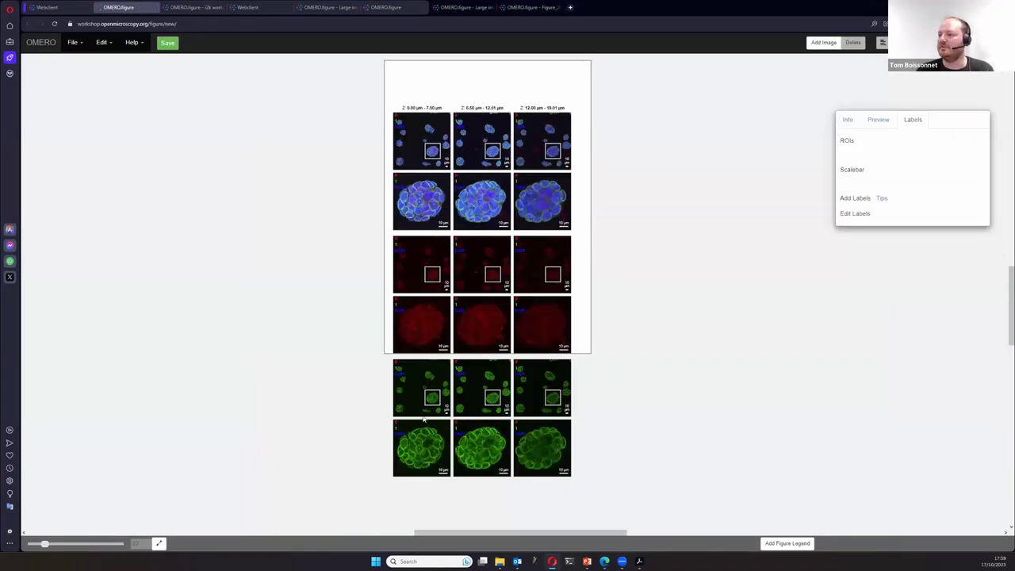
click(434, 446)
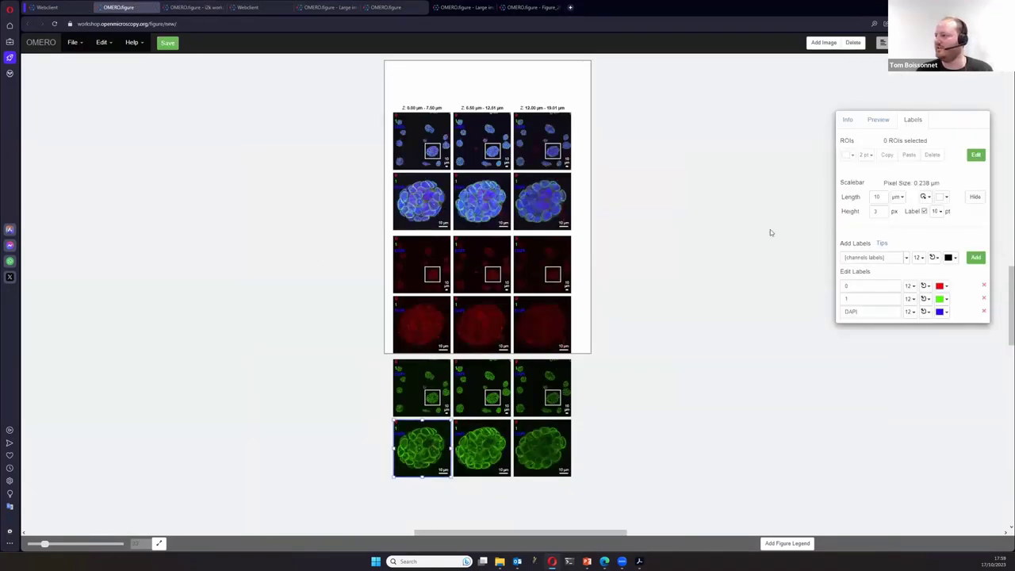
click(878, 119)
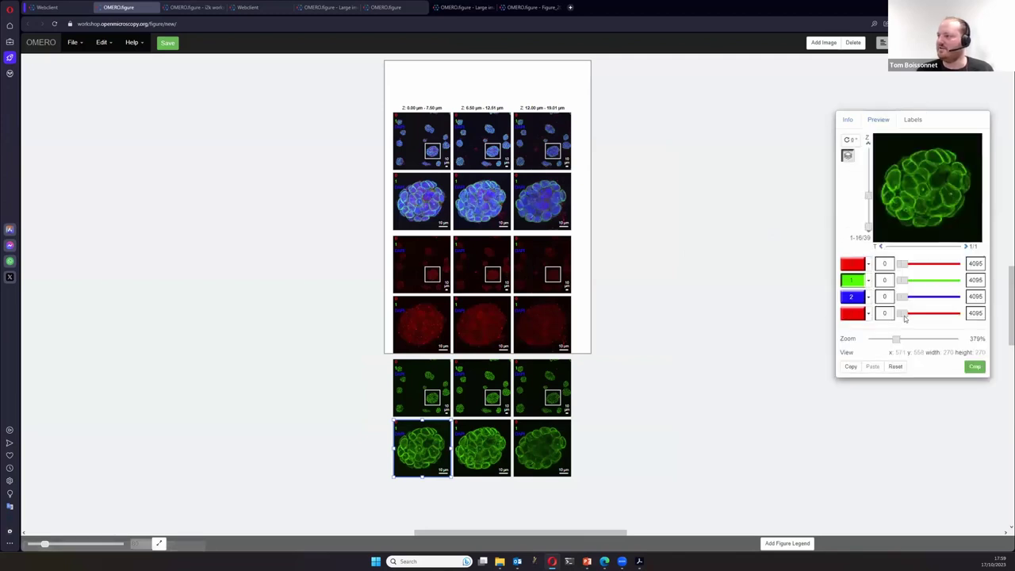
drag(912, 347, 902, 349)
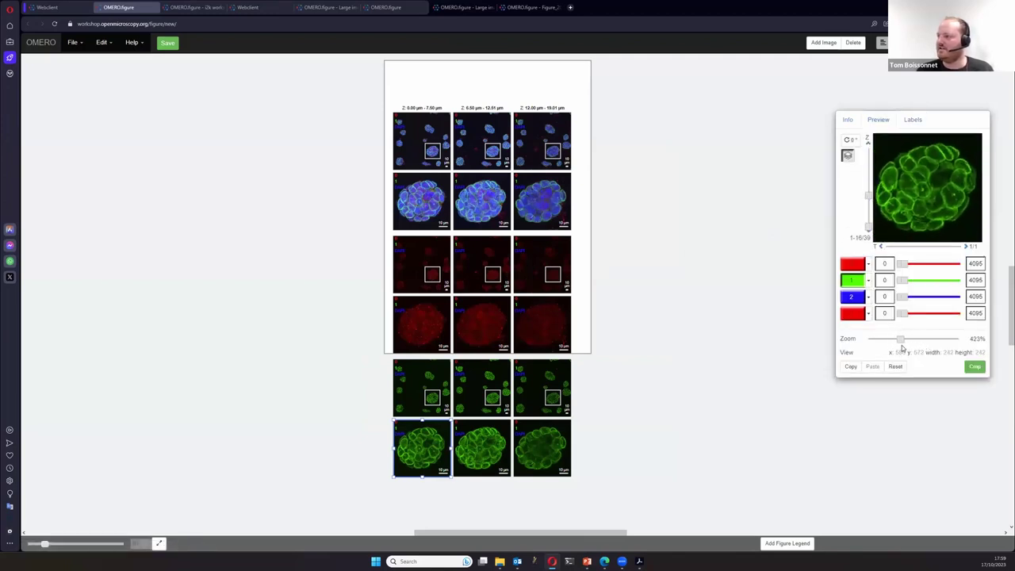
click(850, 368)
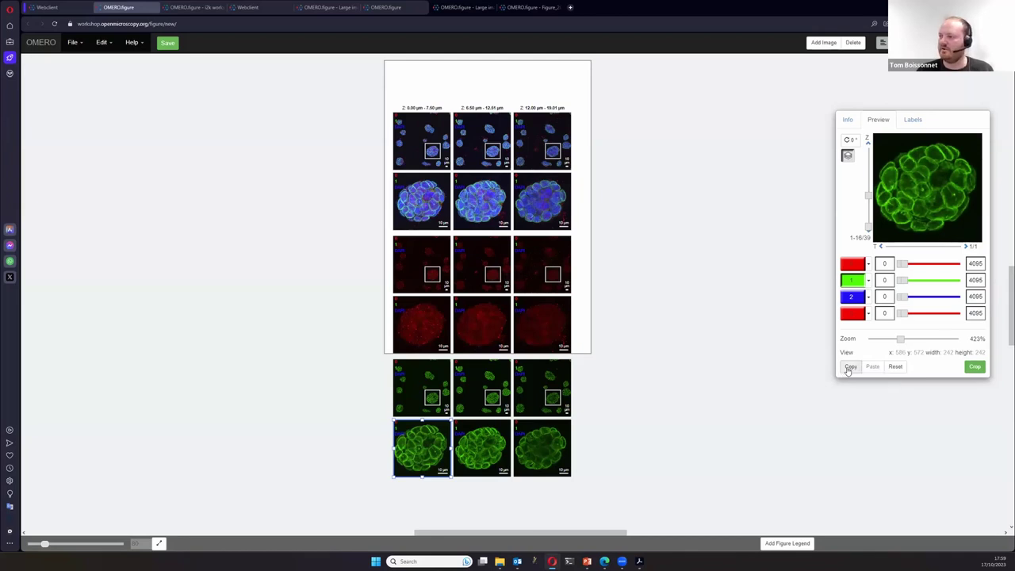
- Replace the rectangle ROI on the first green overview panel with the copied crop region
click(410, 379)
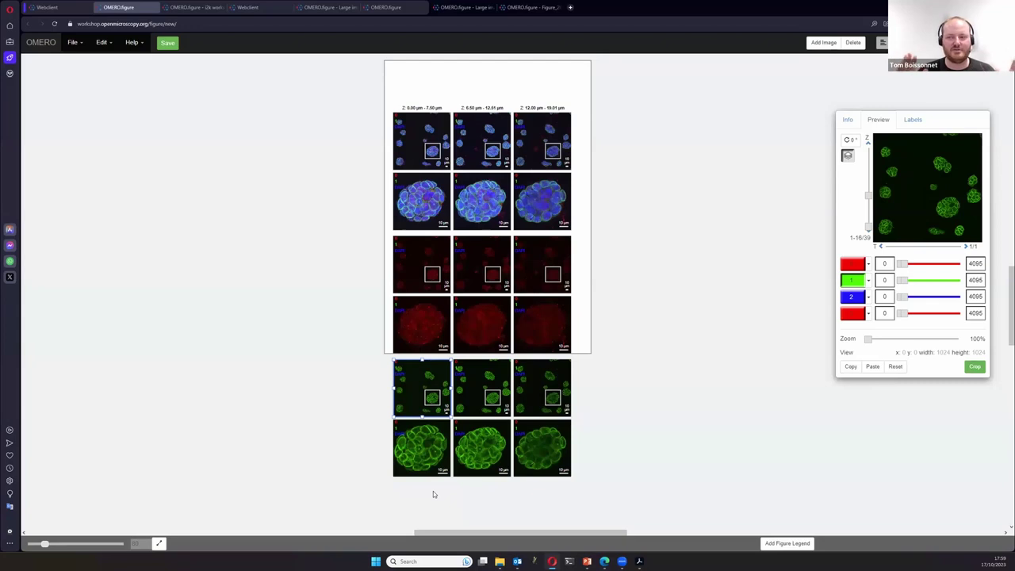
click(909, 118)
drag(907, 118, 791, 116)
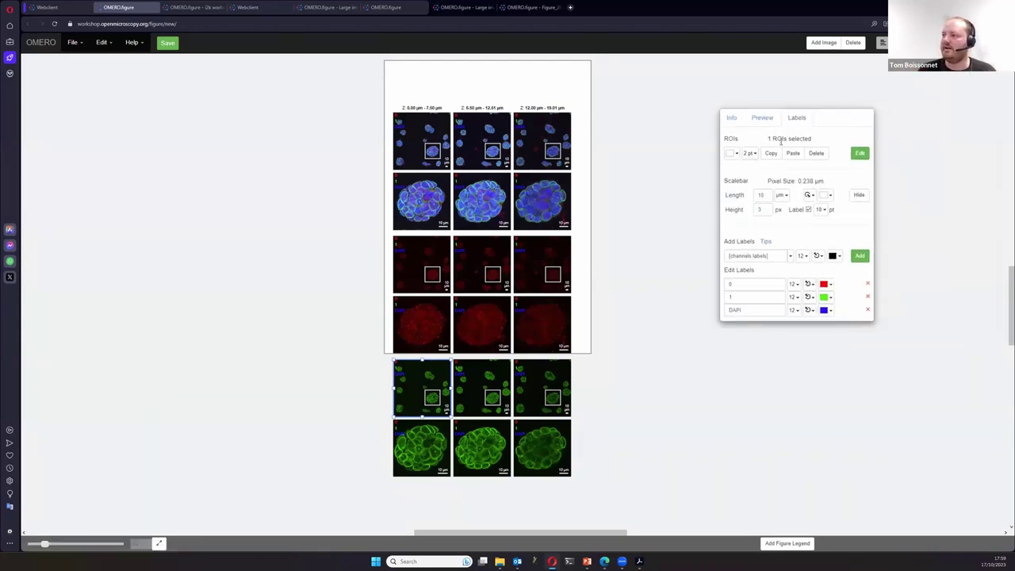
click(817, 153)
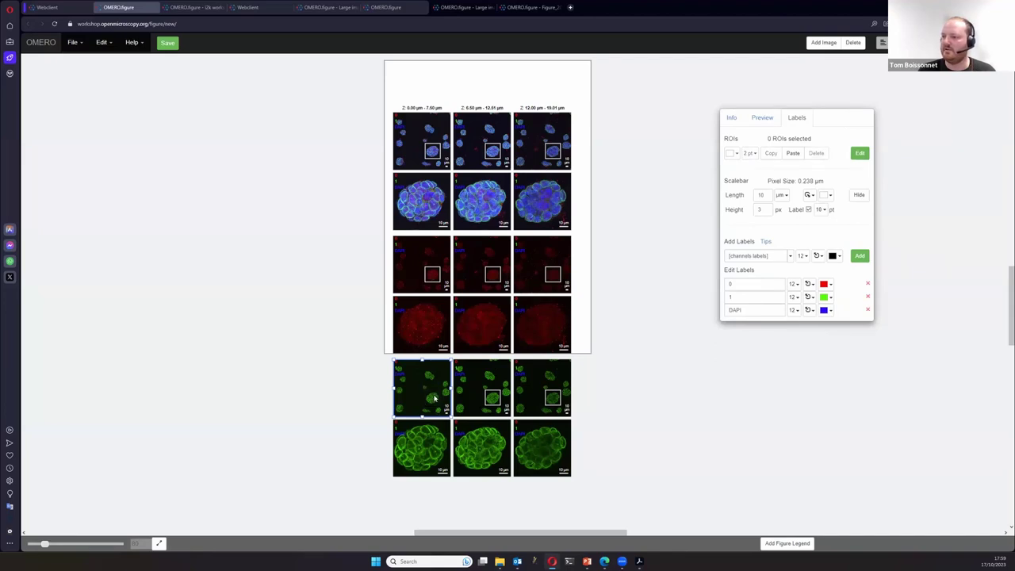
click(791, 155)
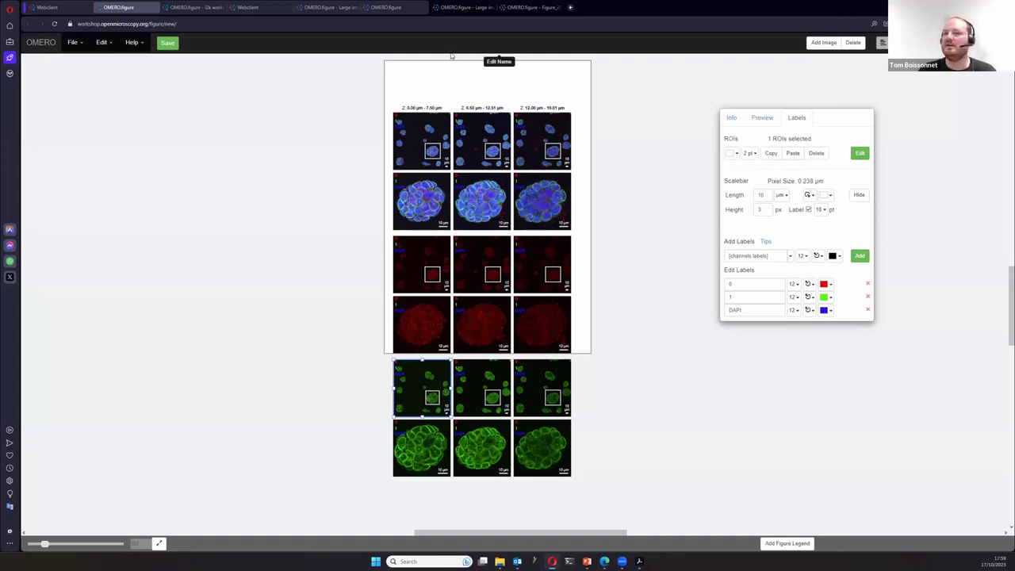
- Switch to the large-image figure, copy the bottom panel's crop region and paste it as an ROI onto the middle panel
click(537, 7)
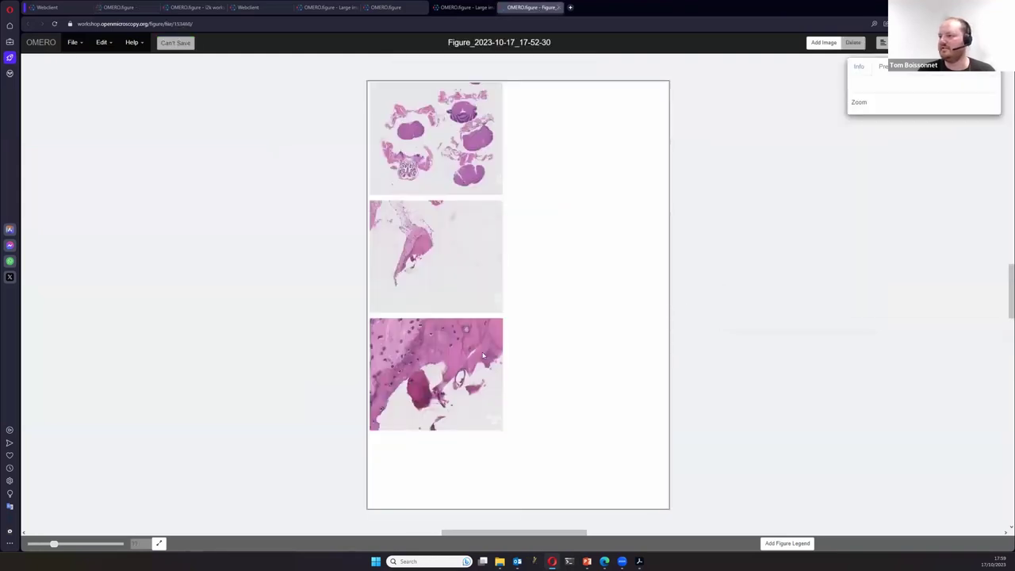
click(483, 356)
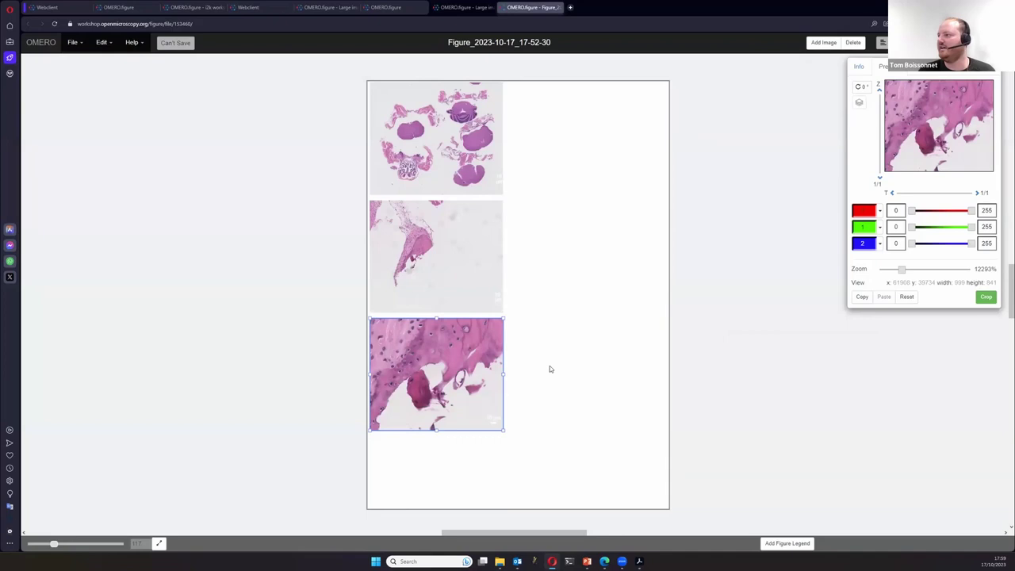
click(861, 297)
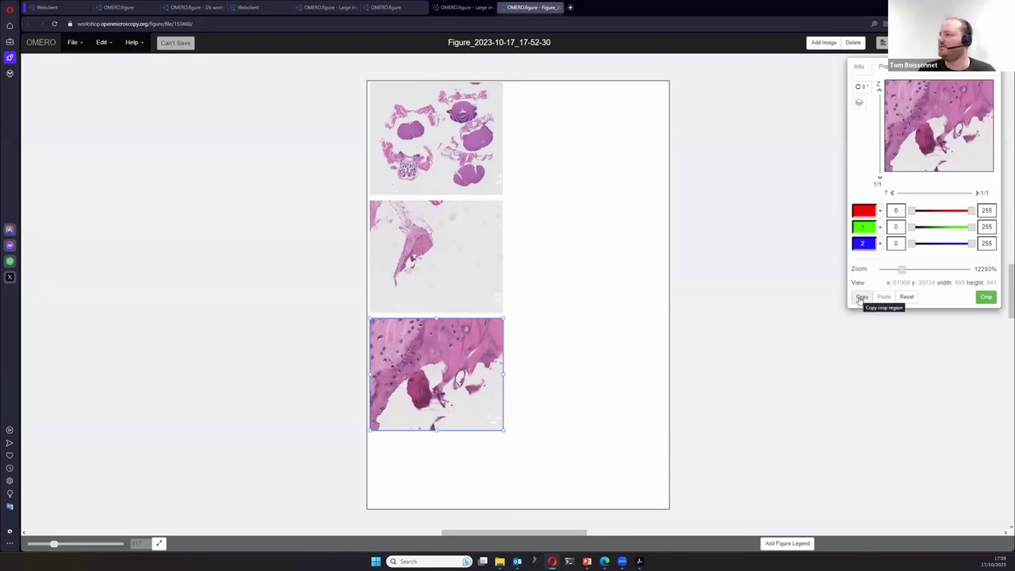
click(432, 280)
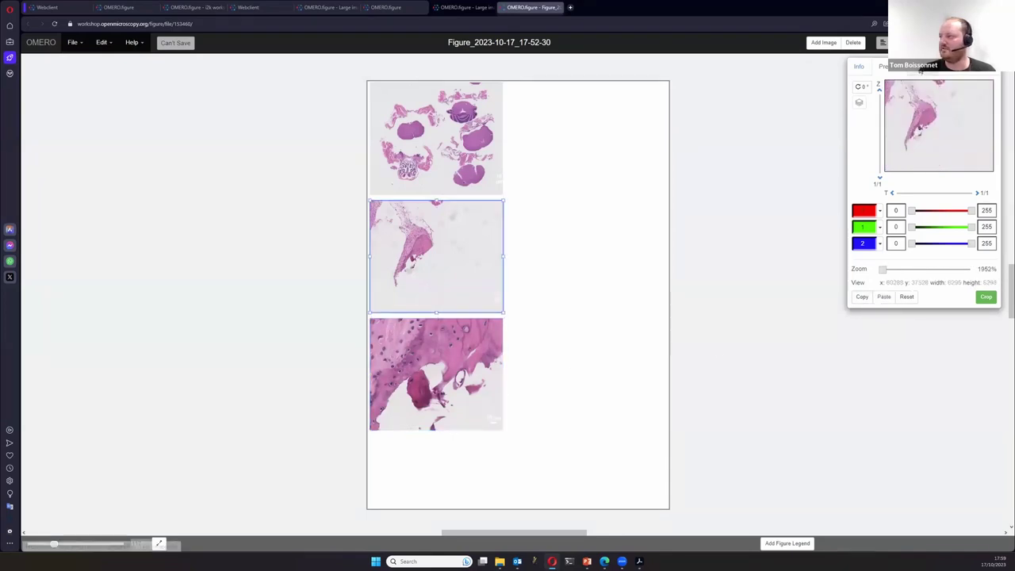
click(920, 70)
click(918, 104)
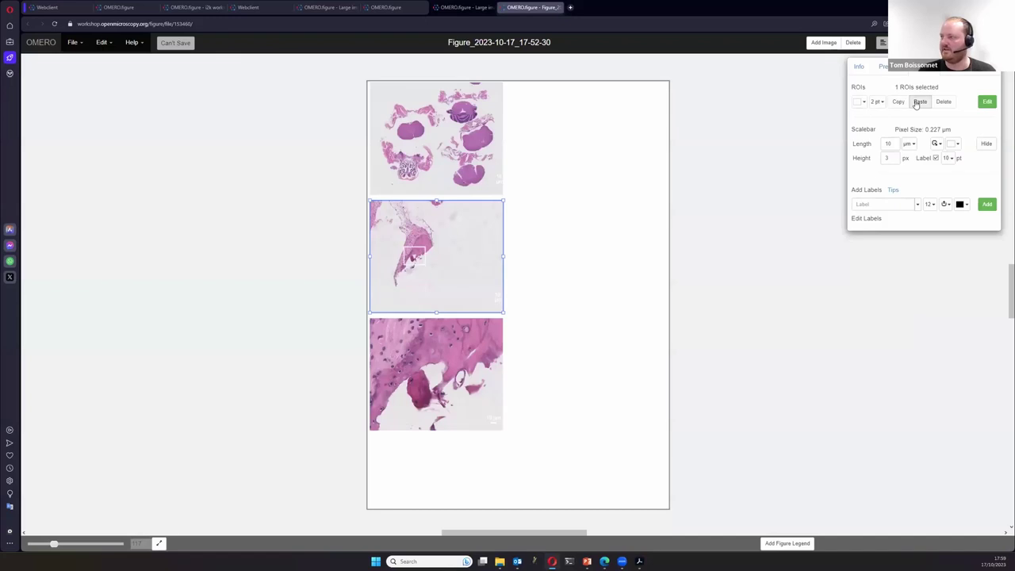
- Delete the pasted rectangle from the middle panel and paste the copied crop region there again as an ROI
click(944, 102)
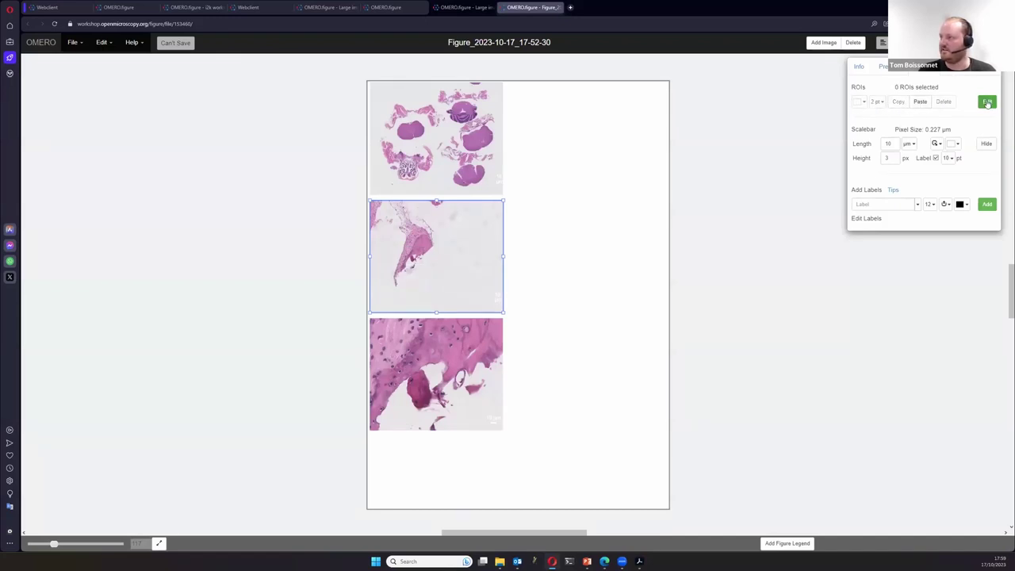
click(987, 102)
click(663, 337)
click(913, 102)
- Change the outline colour of the rectangle ROI on the middle panel to black
click(981, 101)
click(417, 198)
click(434, 77)
click(460, 82)
click(692, 337)
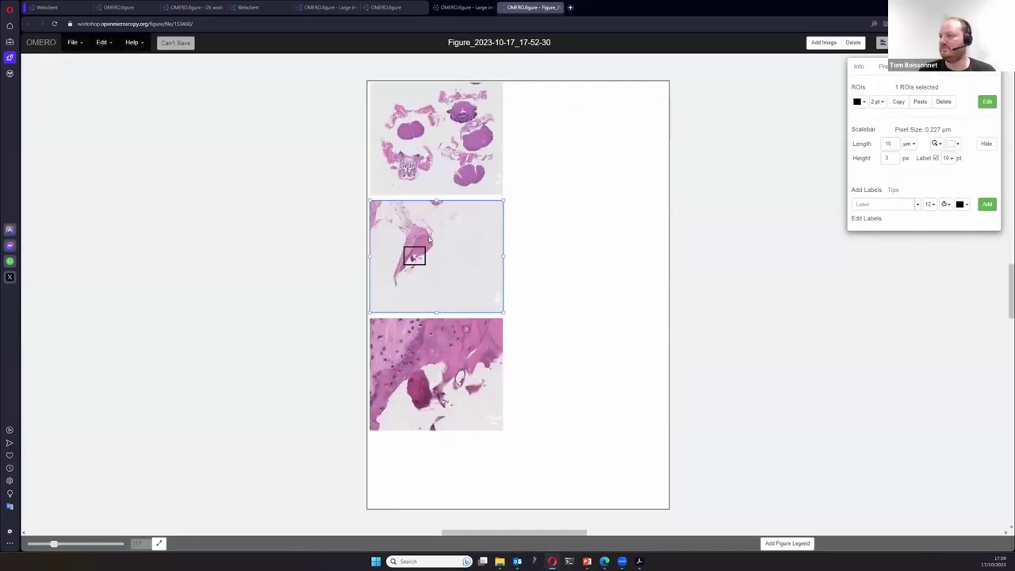
- Copy the middle panel's crop region and paste it as an ROI onto the top overview panel
click(879, 66)
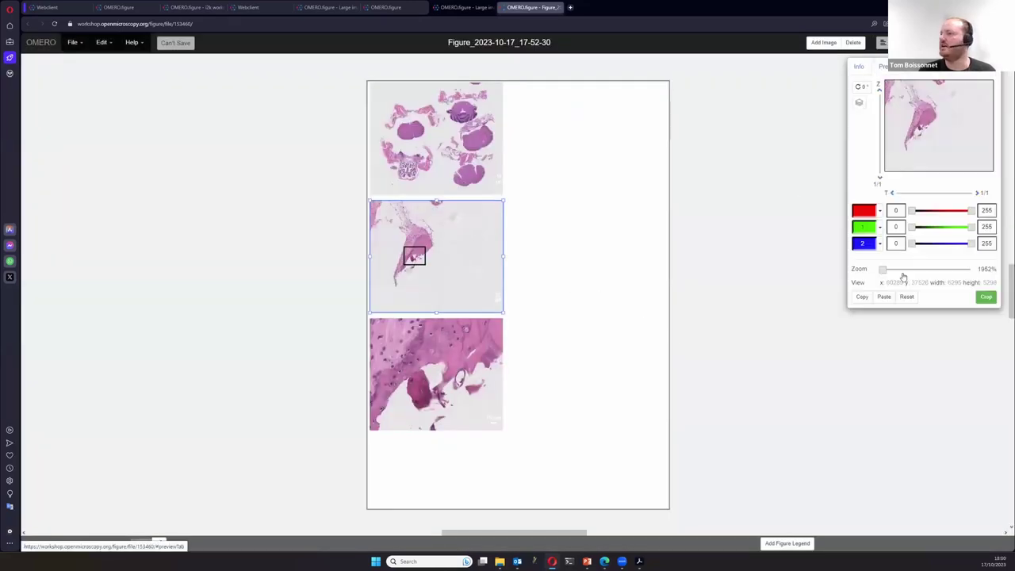
click(922, 66)
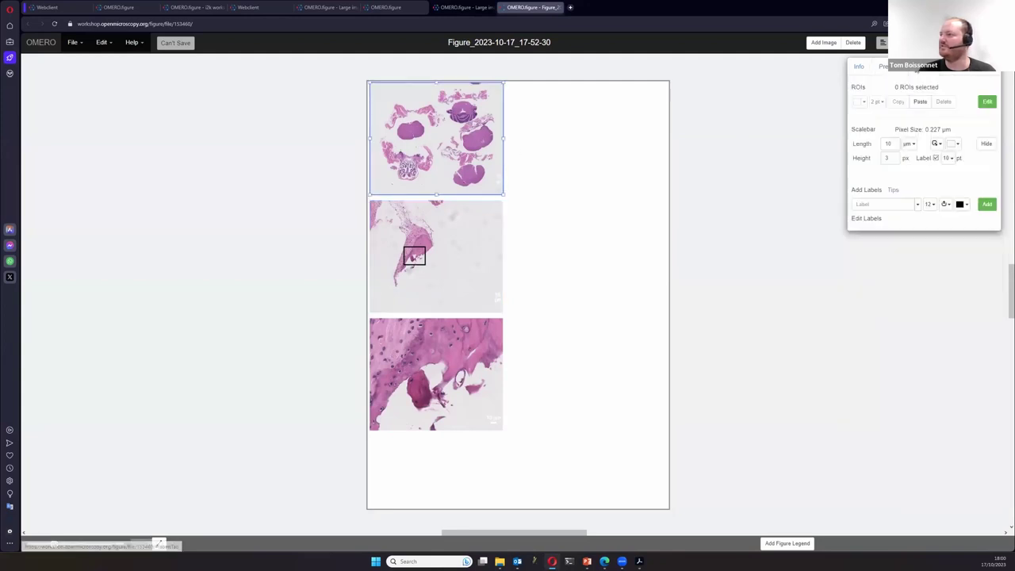
click(512, 178)
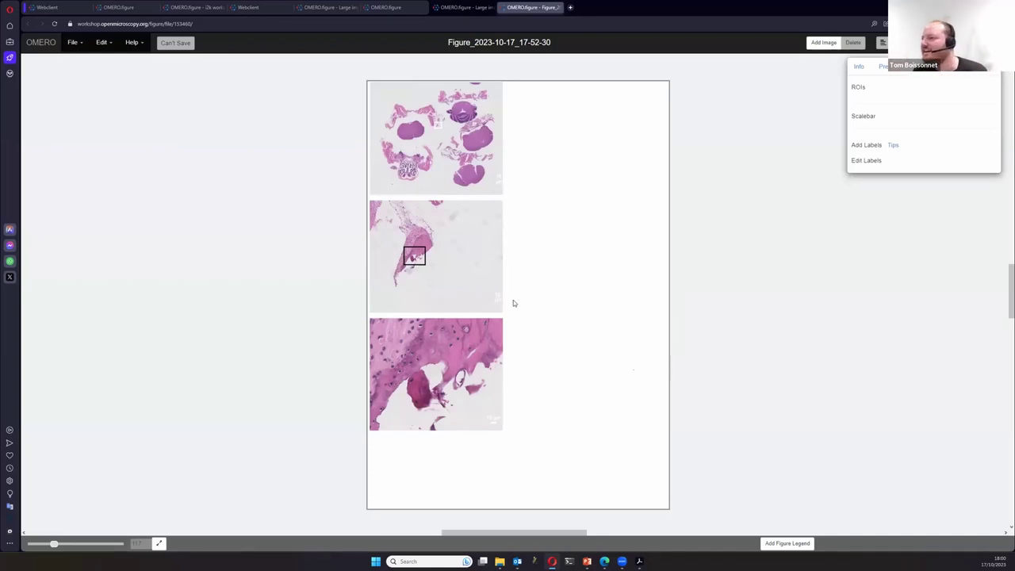
- Set the scale bar length of the top overview panel to 1000 µm
click(492, 226)
click(487, 191)
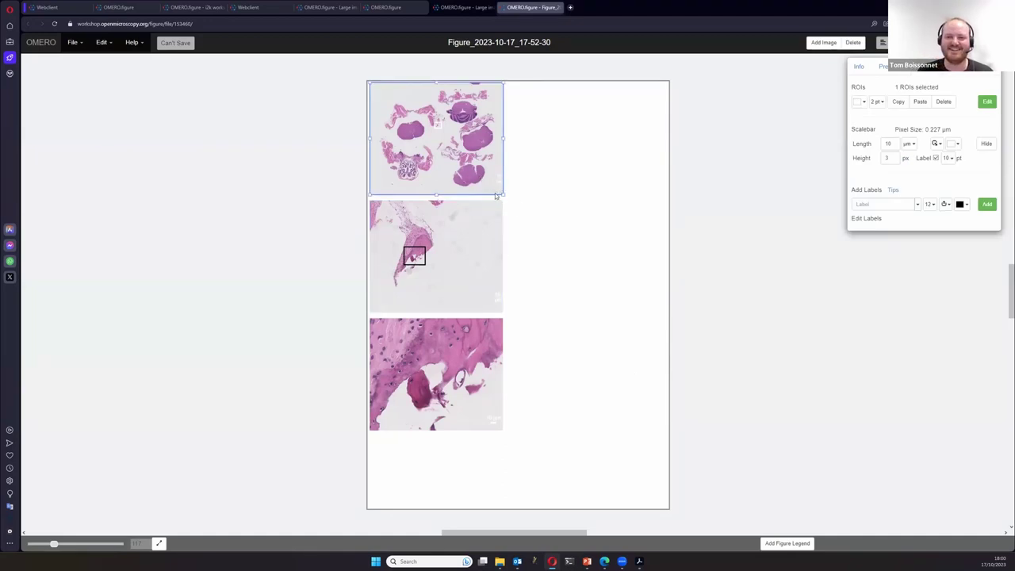
click(890, 143)
text(0)
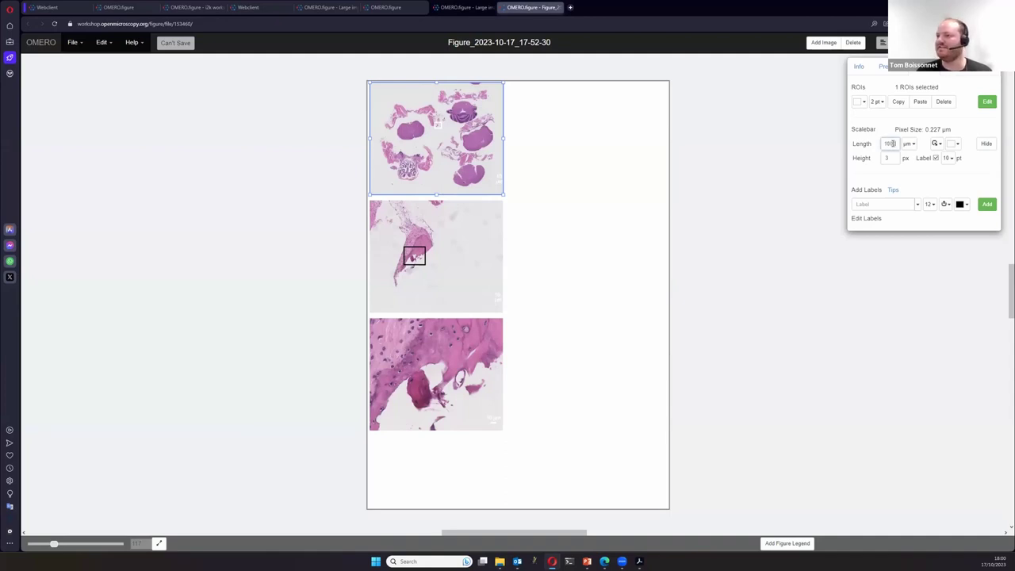
text(0)
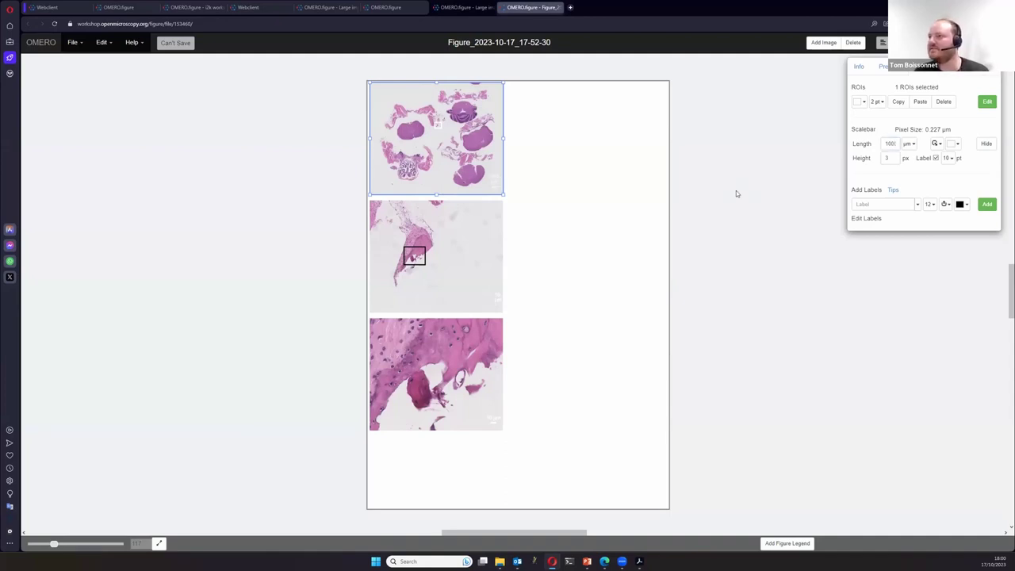